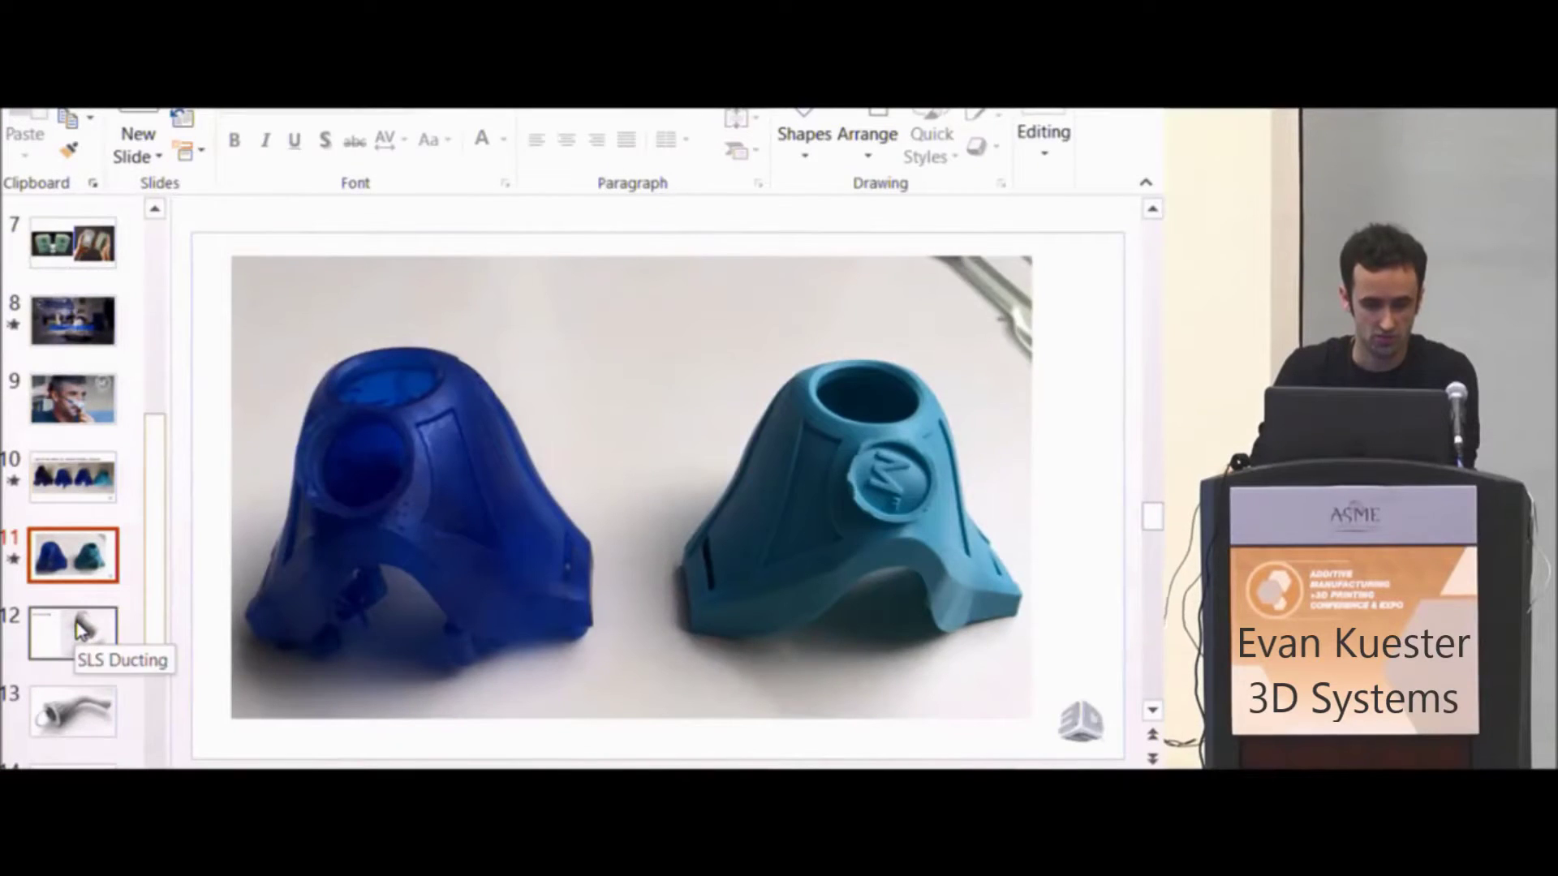
# Show the SLS Ducting slide, switch to Rhinoceros and dismiss its start screen.
pyautogui.click(81, 629)
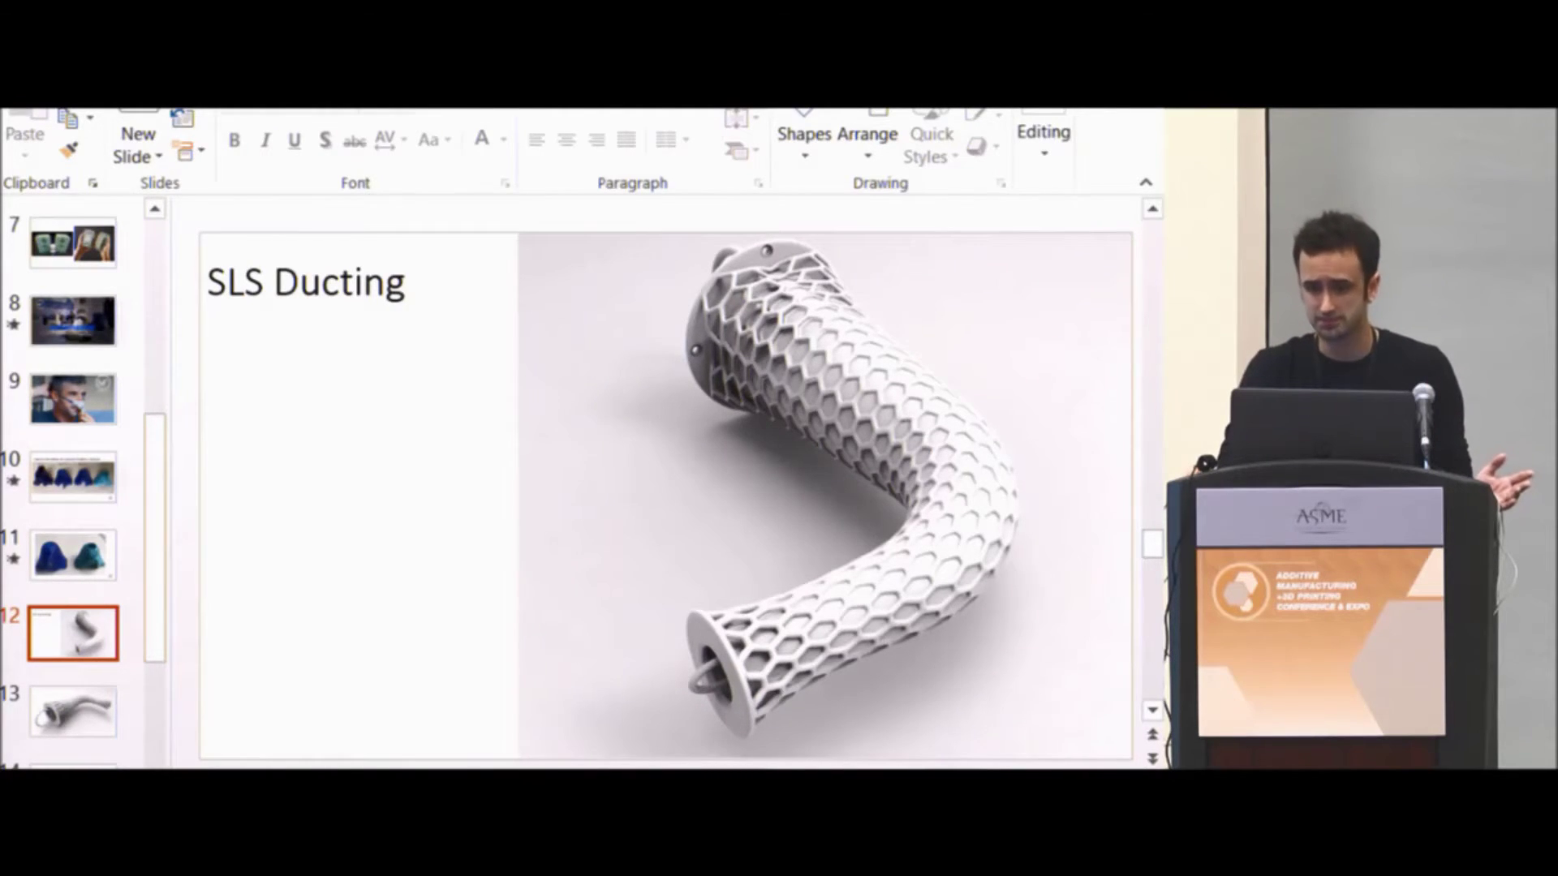
pyautogui.hotkey('alt', 'Tab')
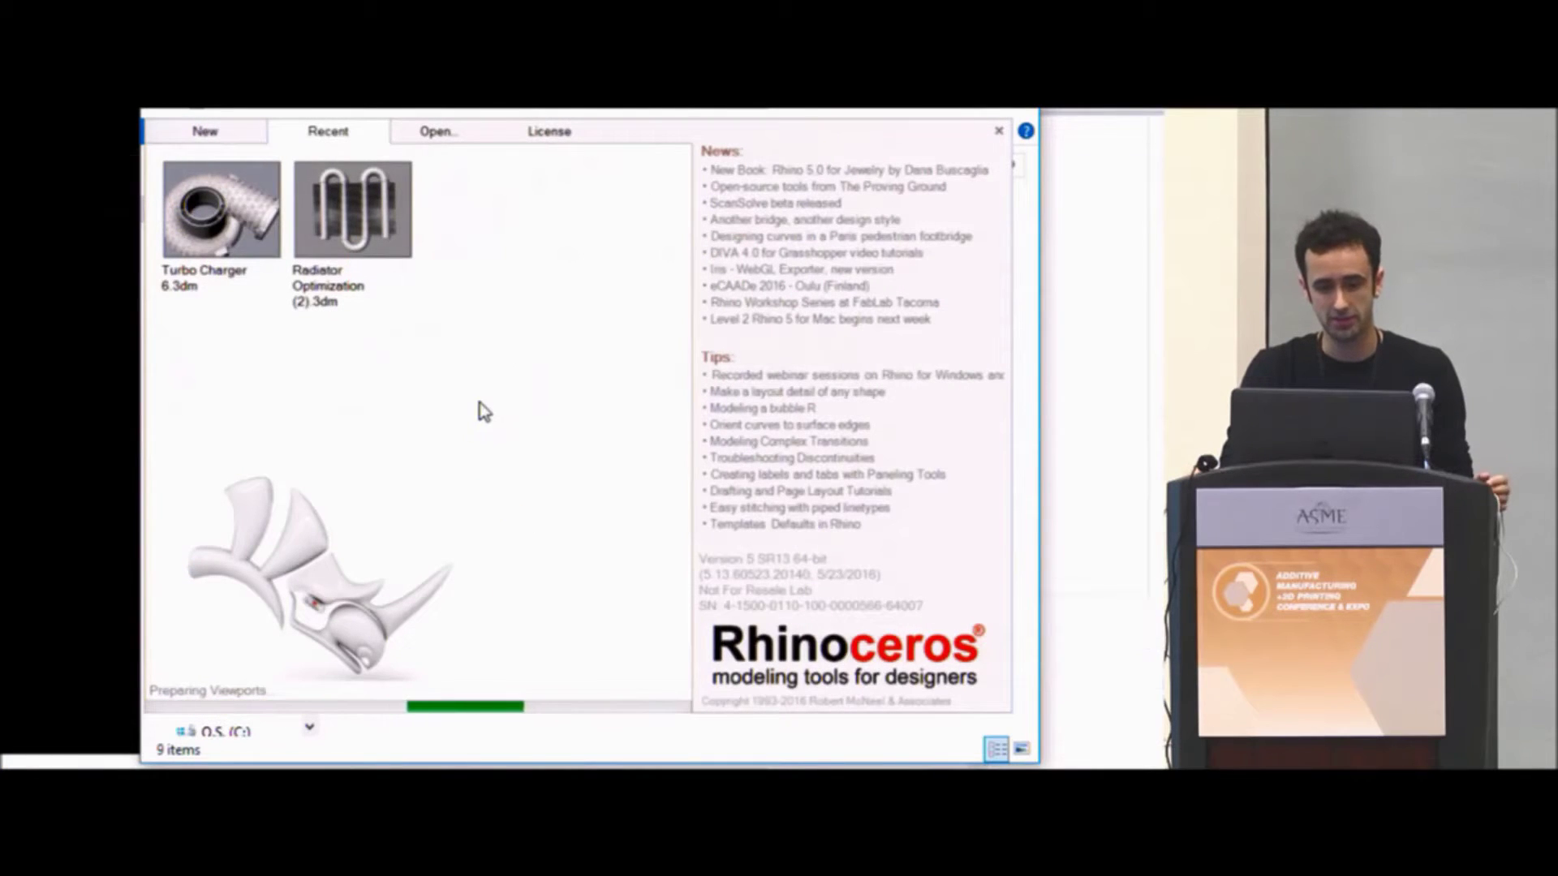
pyautogui.click(134, 112)
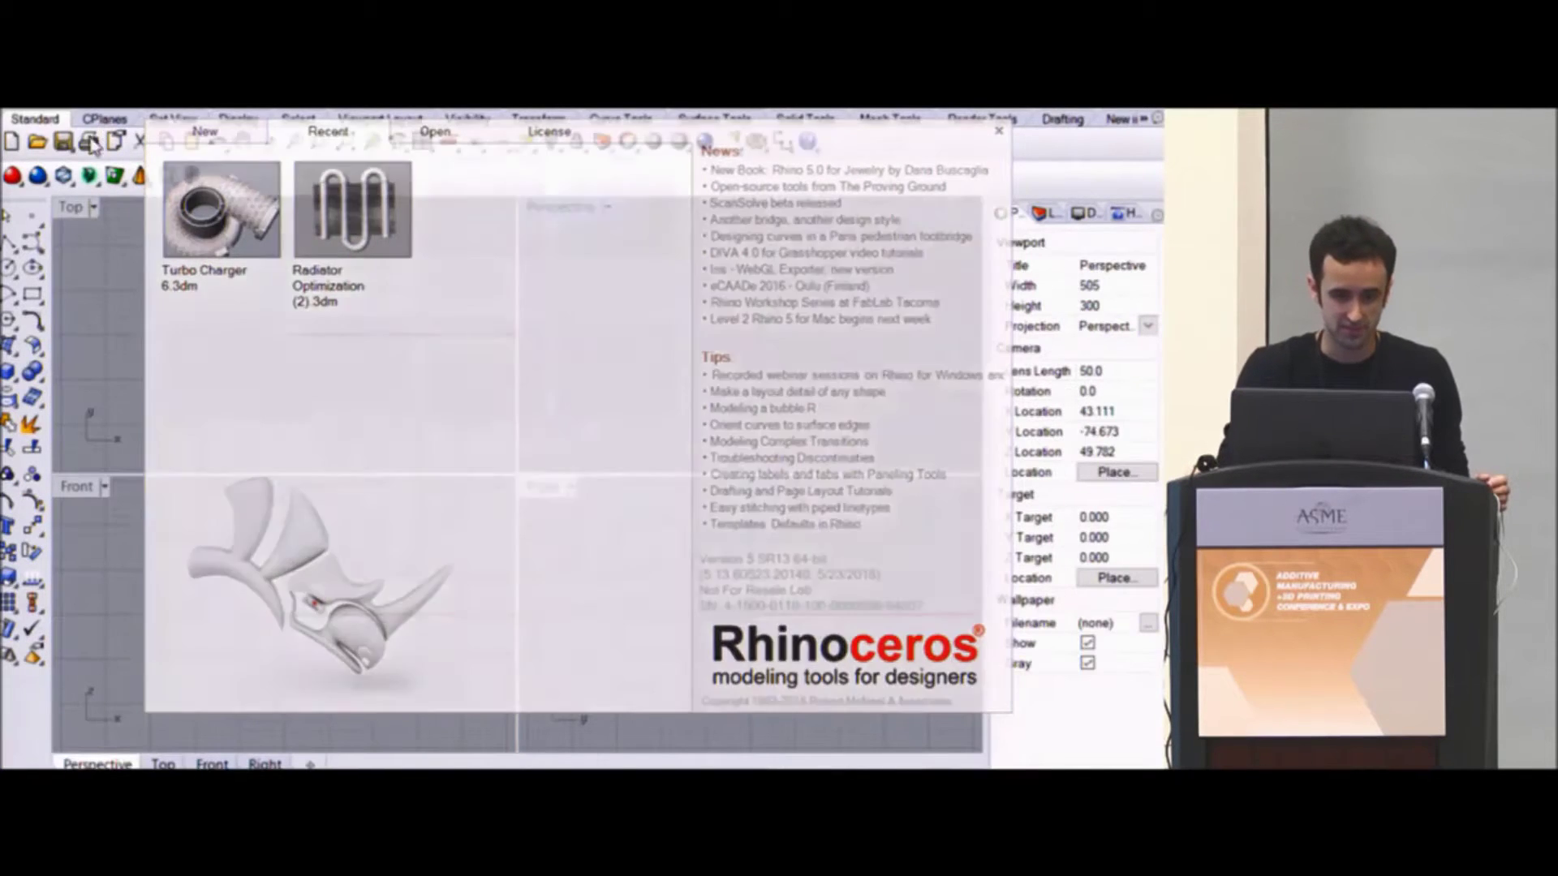
# Draw a control point curve in the Top viewport that runs straight along X above the origin and bends down toward negative Y.
pyautogui.click(35, 243)
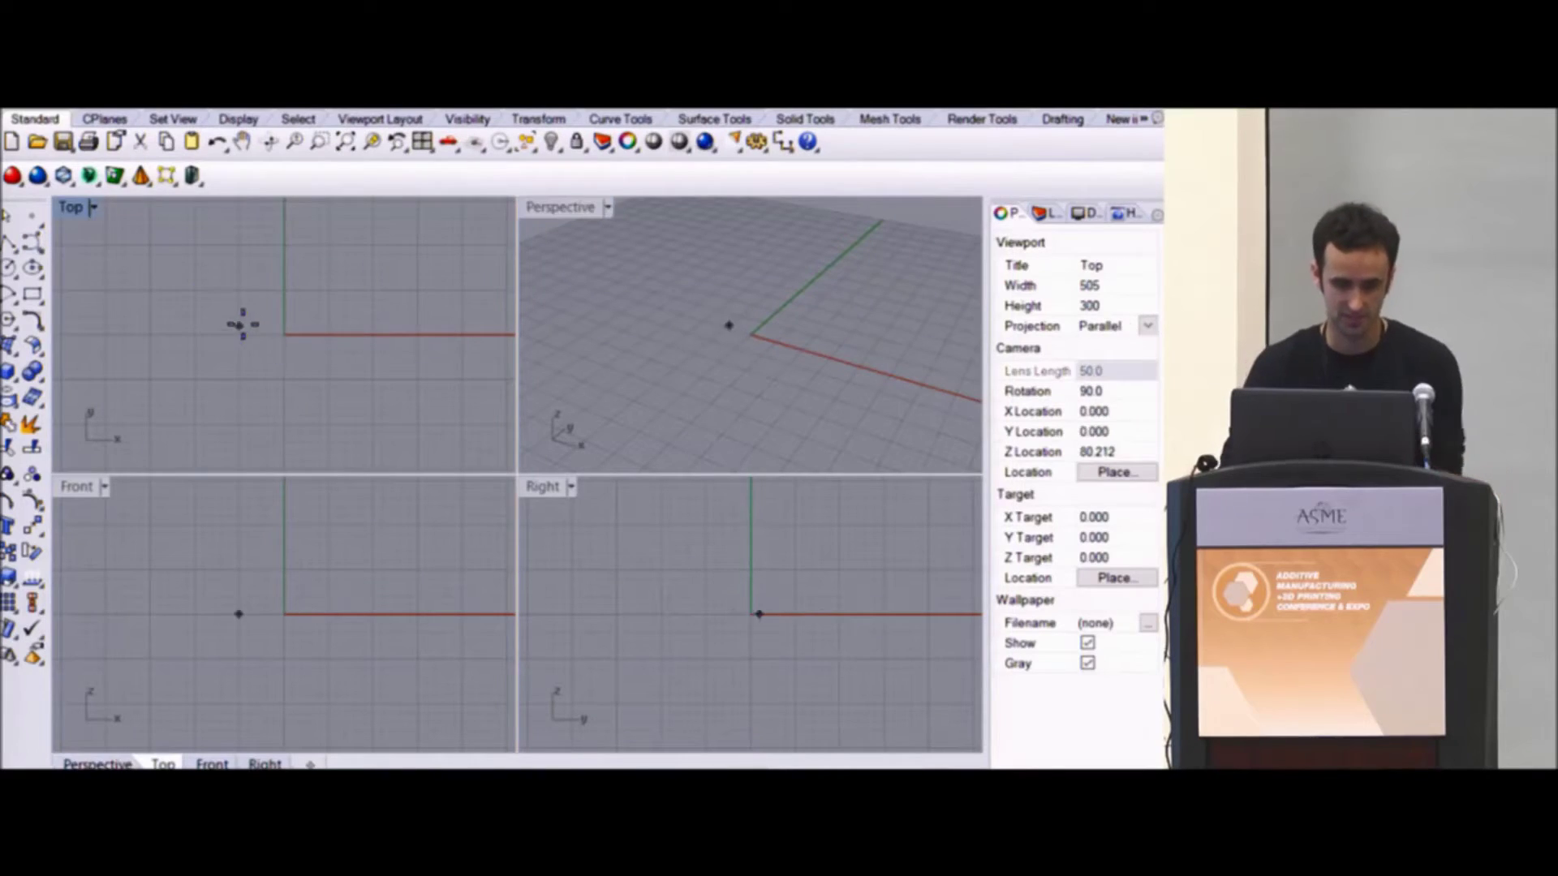
pyautogui.scroll(-2, 247, 319)
pyautogui.moveTo(283, 315); pyautogui.dragTo(247, 375, button='right')
pyautogui.scroll(-10, 186, 288)
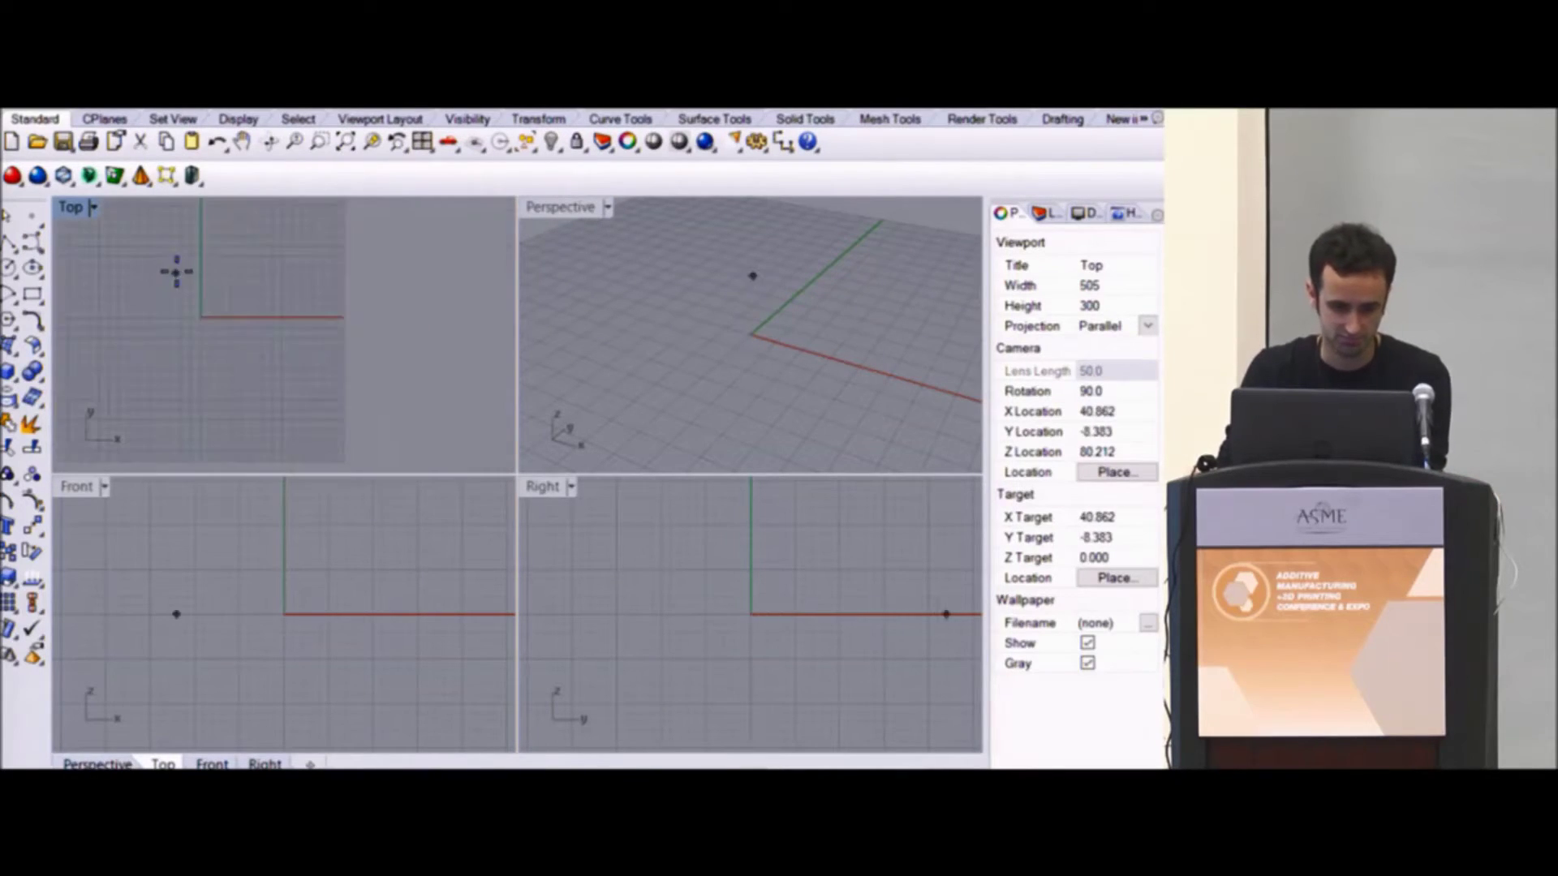
pyautogui.click(175, 273)
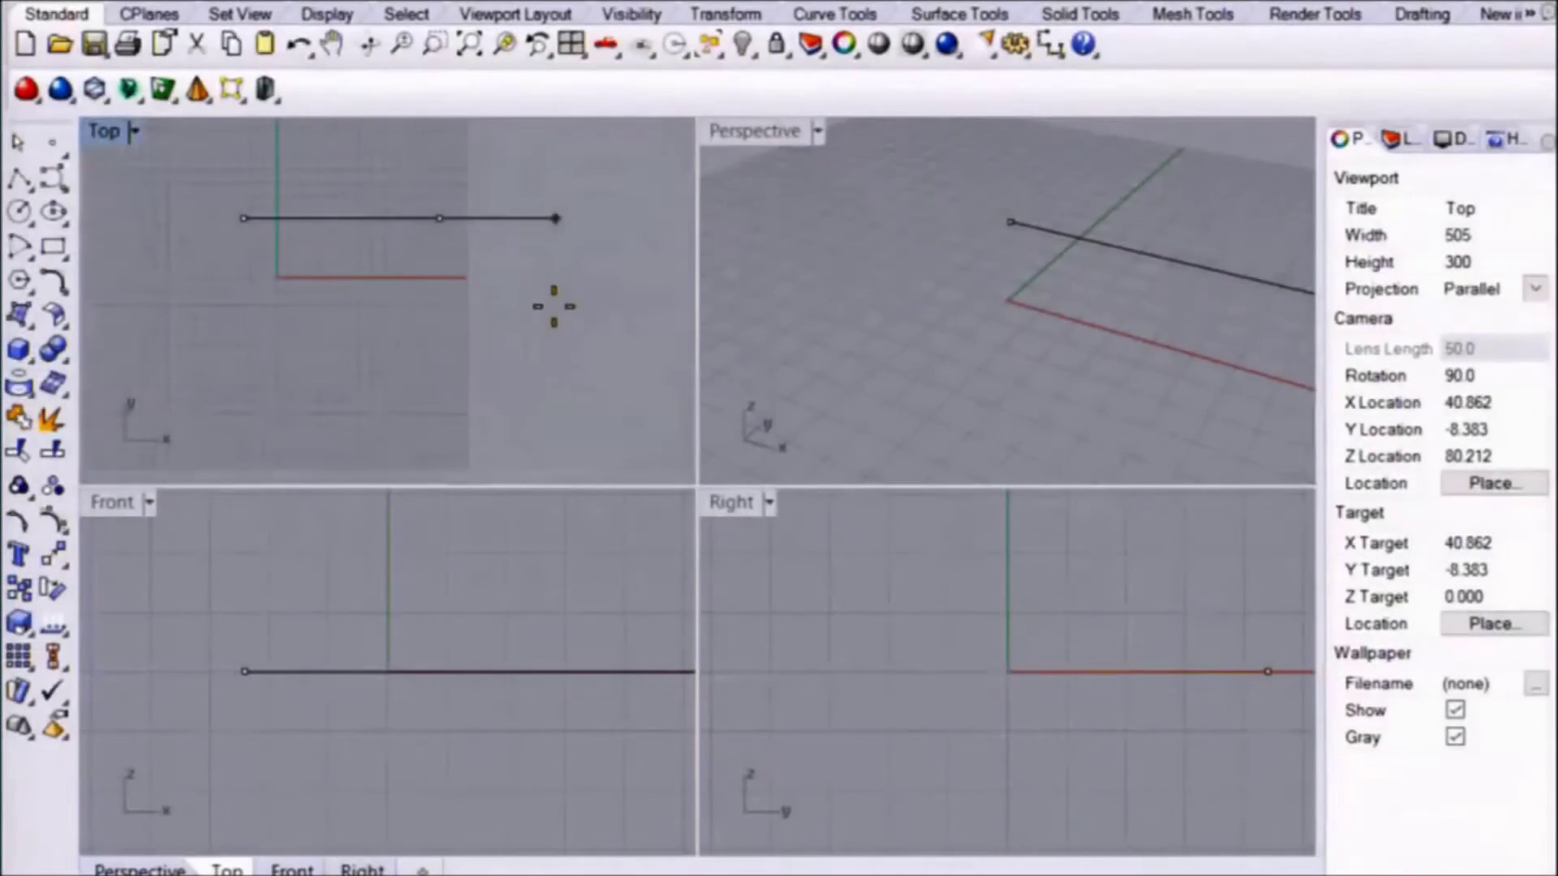
pyautogui.click(410, 340)
pyautogui.click(410, 412)
pyautogui.rightClick(566, 403)
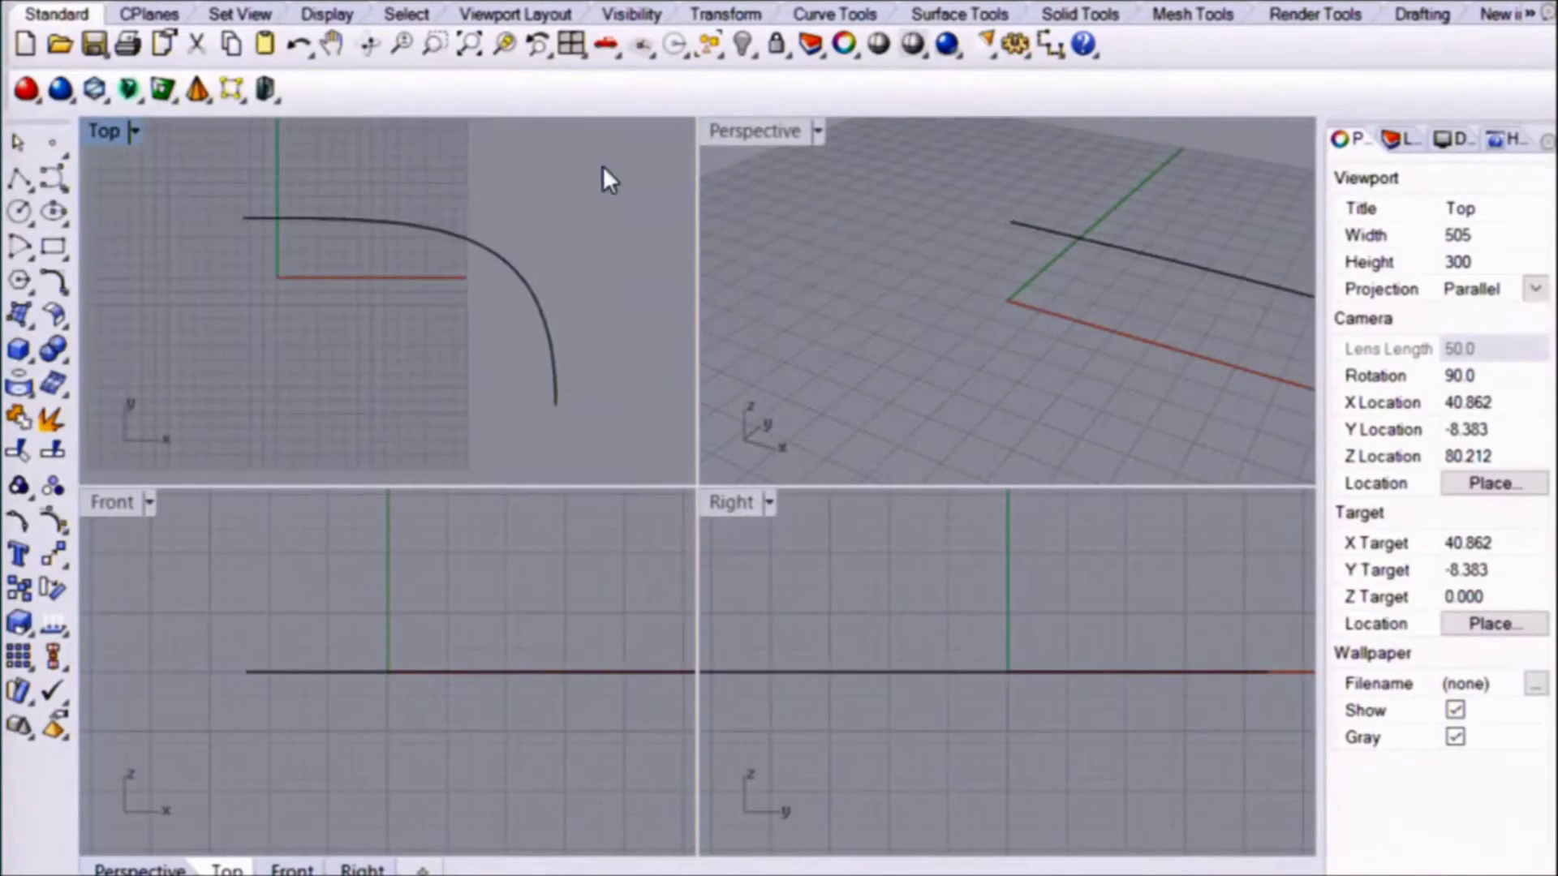
# Mirror the curve in the Top viewport across a horizontal axis through its straight portion, making a second branch that bends upward.
pyautogui.moveTo(602, 166); pyautogui.dragTo(464, 284)
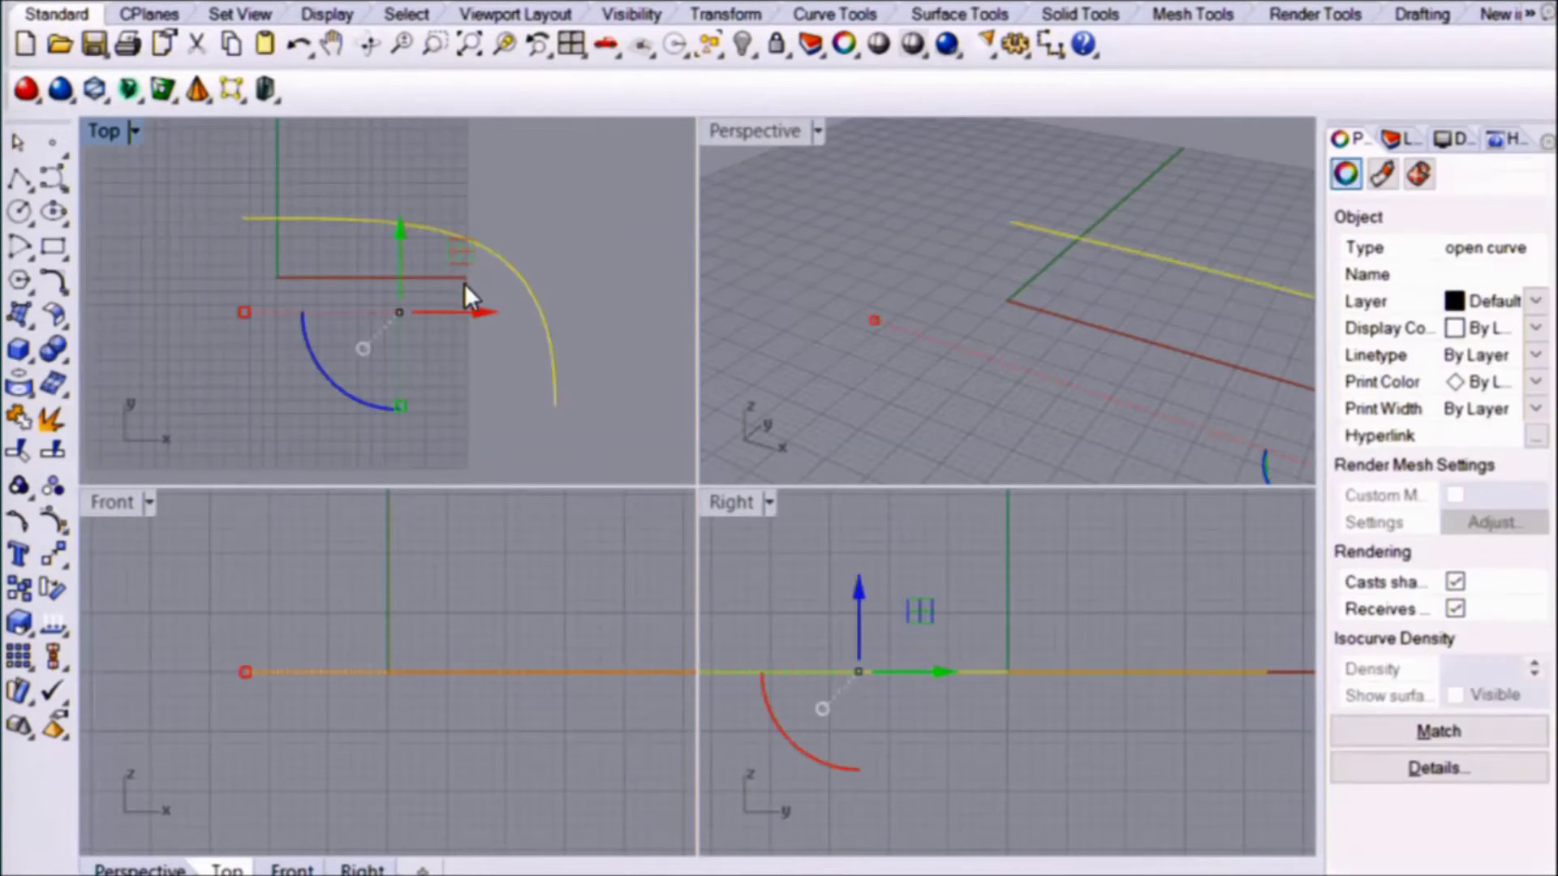
pyautogui.click(616, 600)
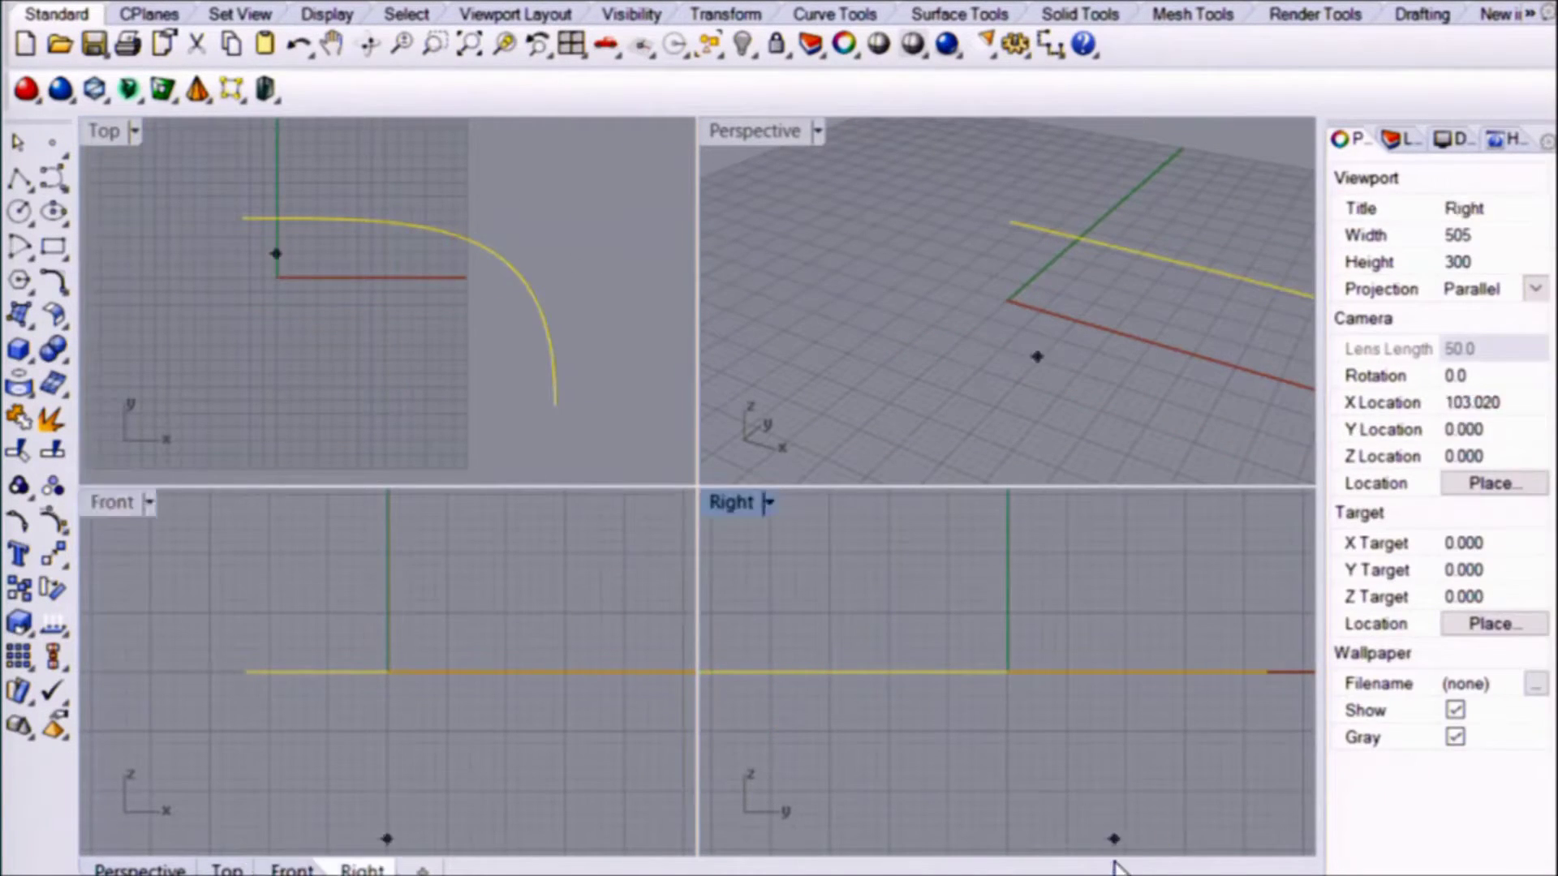
pyautogui.click(371, 223)
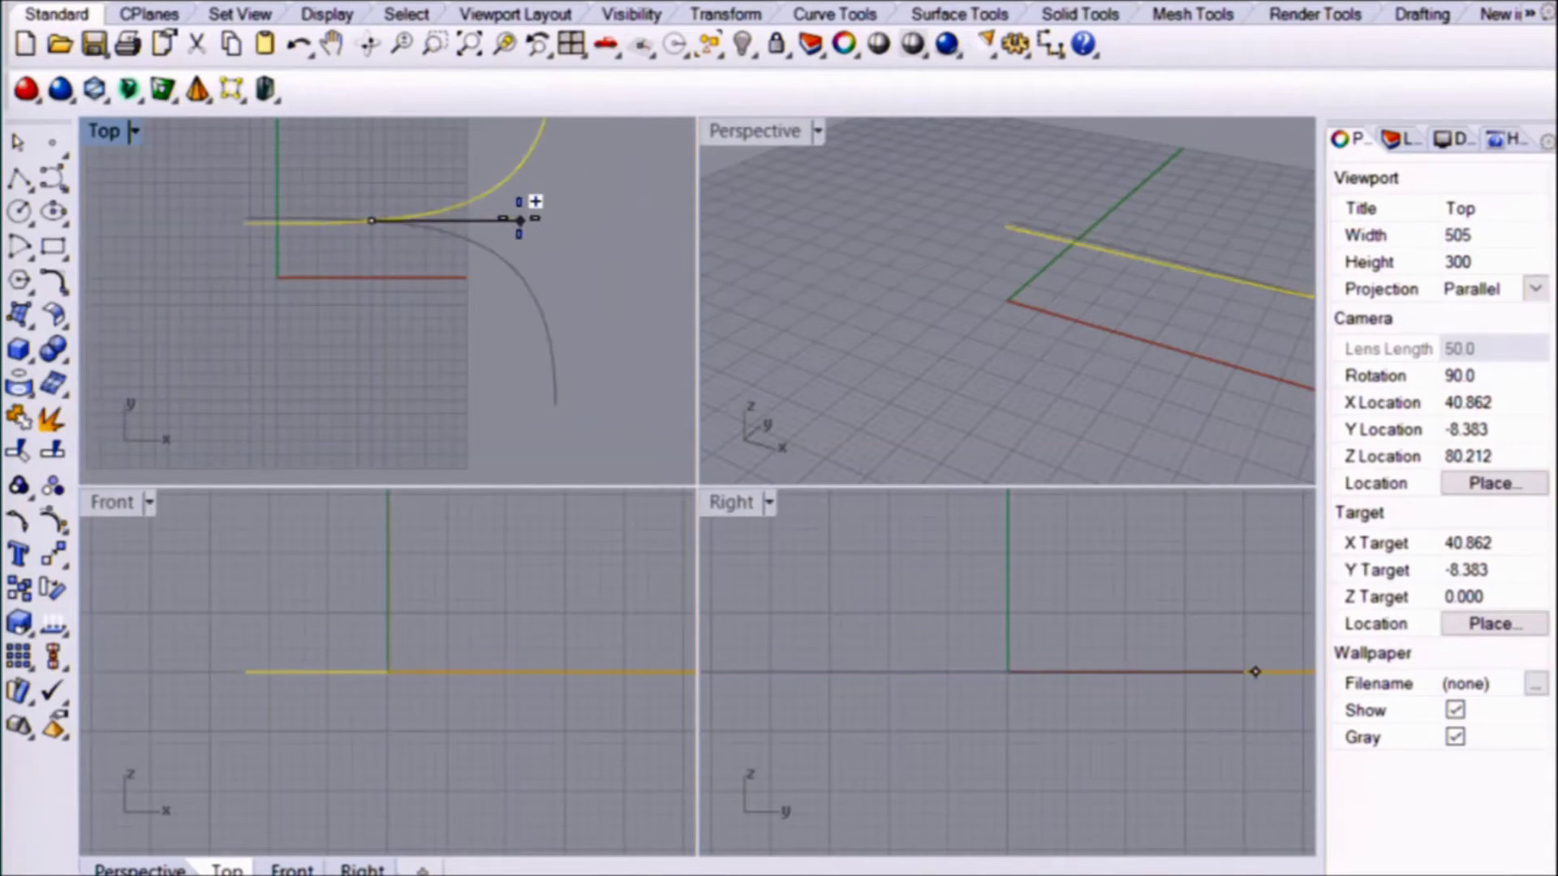
pyautogui.click(522, 220)
pyautogui.click(511, 233)
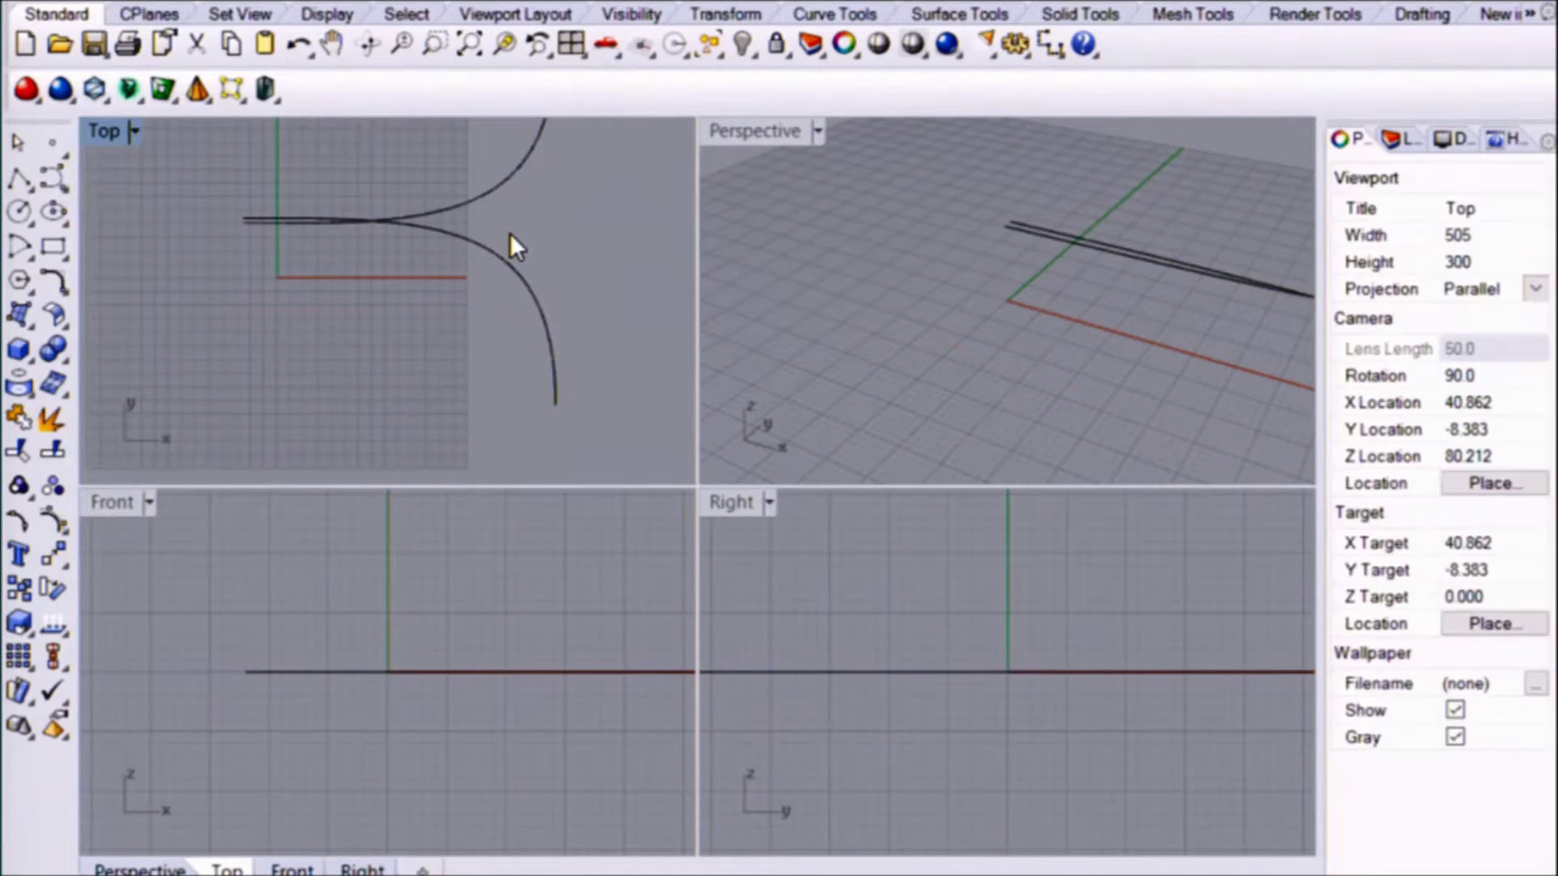
pyautogui.write('ytrim')
pyautogui.press('Return')
pyautogui.click(431, 231)
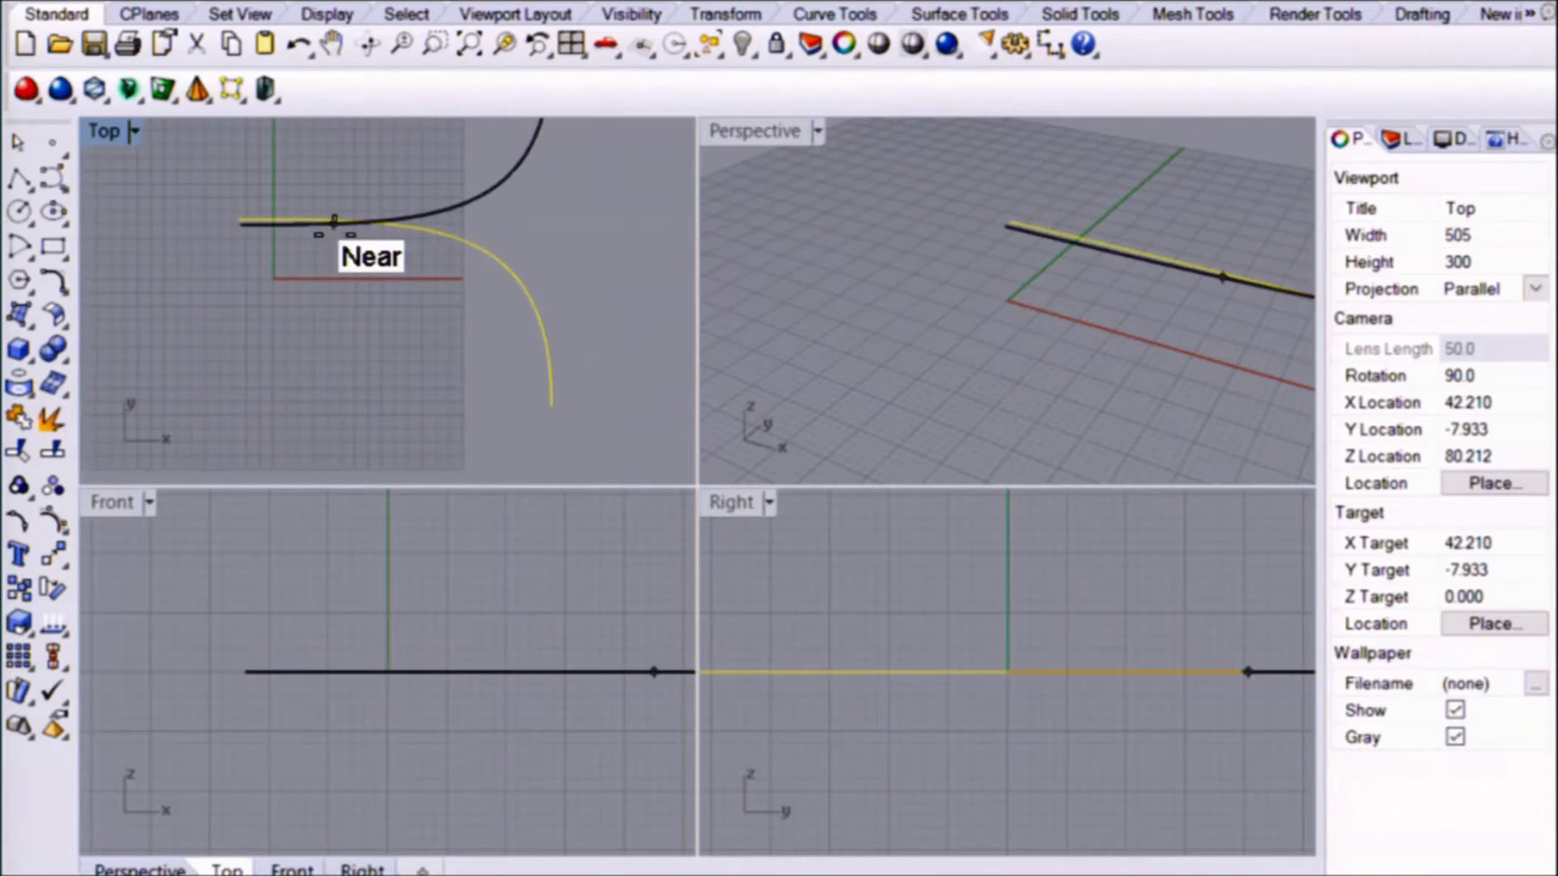
pyautogui.press('Escape')
pyautogui.write('y')
pyautogui.press('Escape')
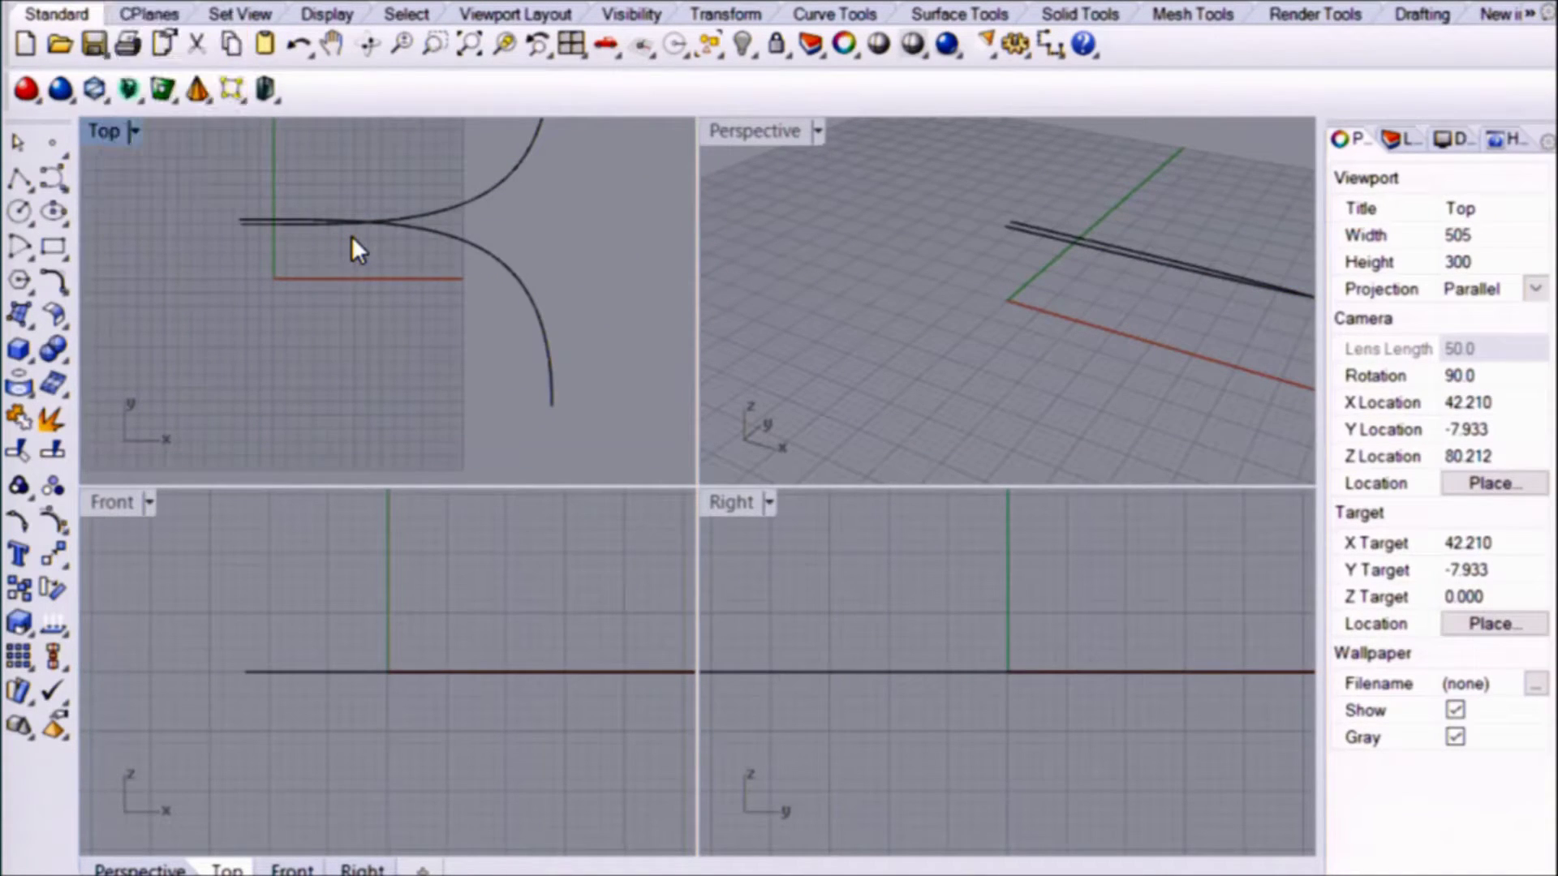
# Trim away the overlapping start segment of the downward-bending curve, using the mirrored curve as the cutting object.
pyautogui.click(328, 223)
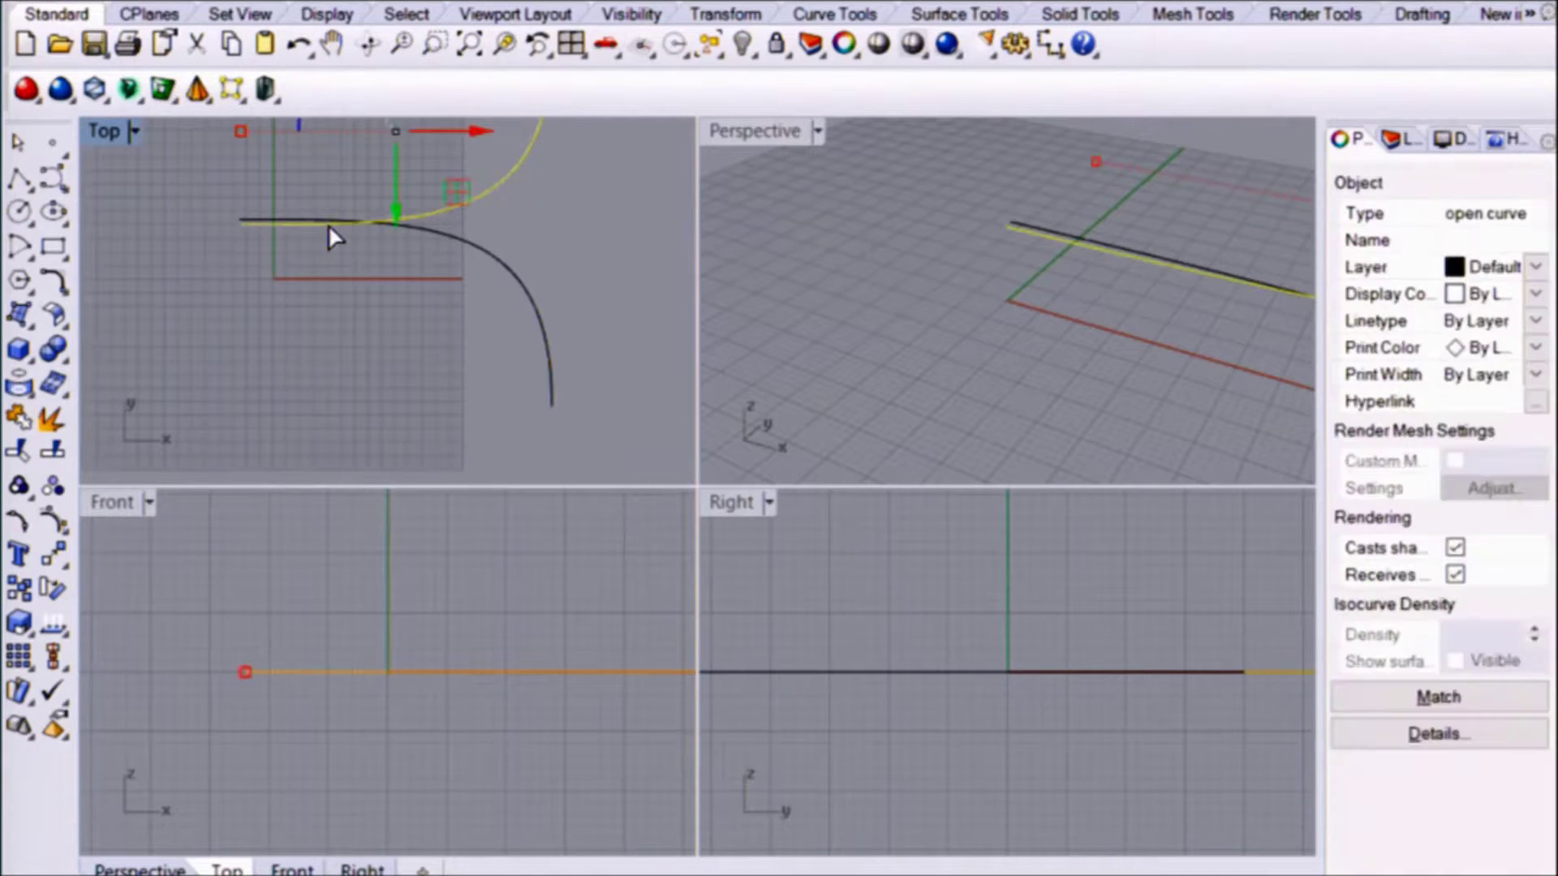
pyautogui.click(328, 217)
pyautogui.press('Escape')
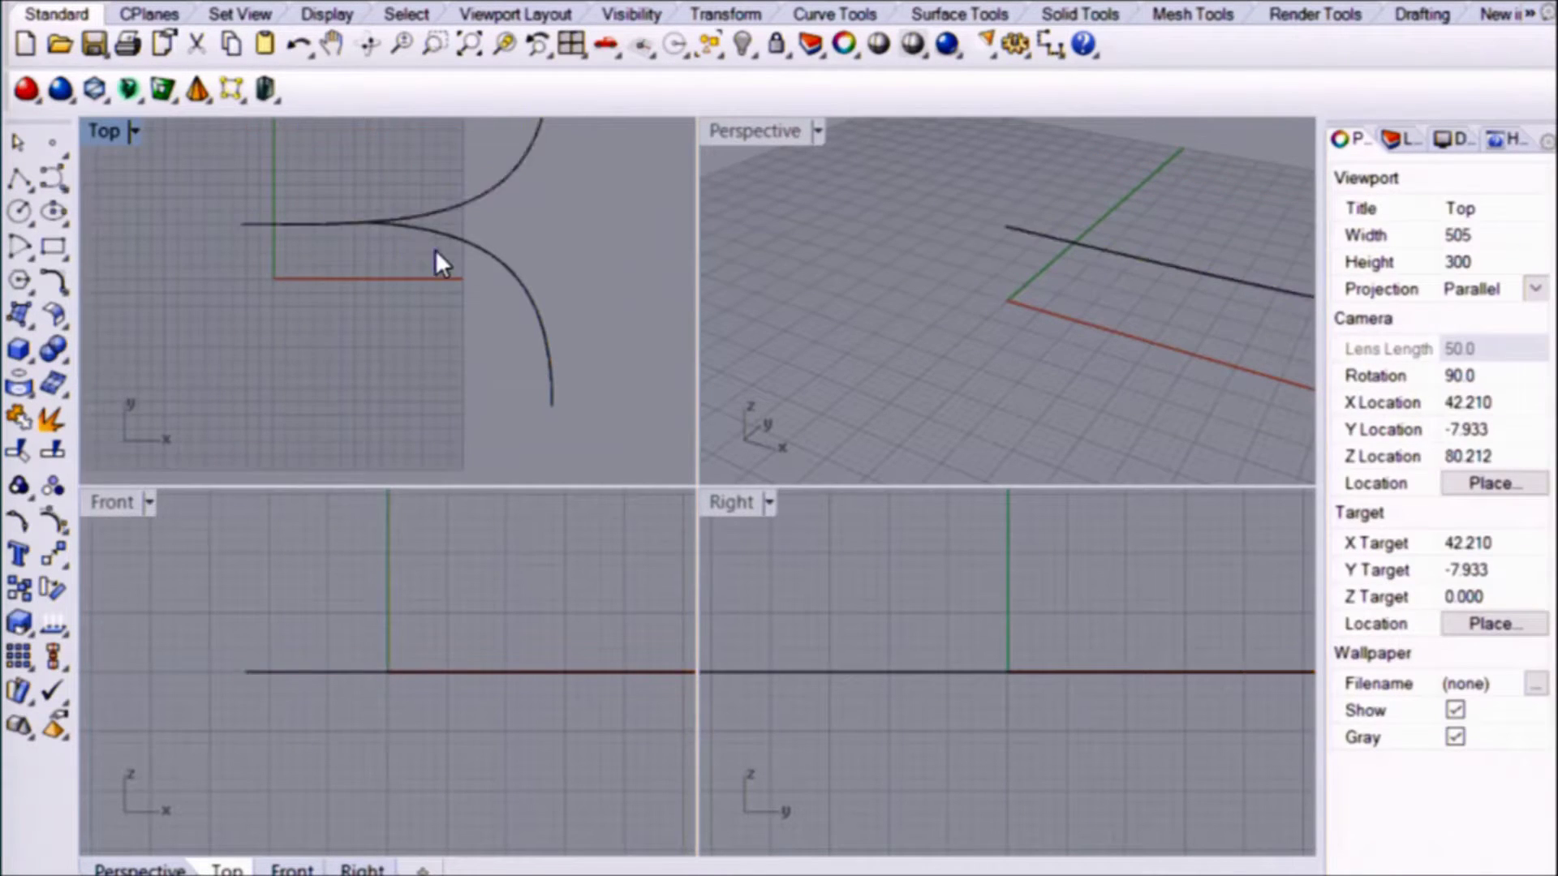
# Create pipes with flat caps along both branching curves.
pyautogui.moveTo(435, 250); pyautogui.dragTo(484, 360, button='right')
pyautogui.moveTo(450, 419); pyautogui.dragTo(373, 300)
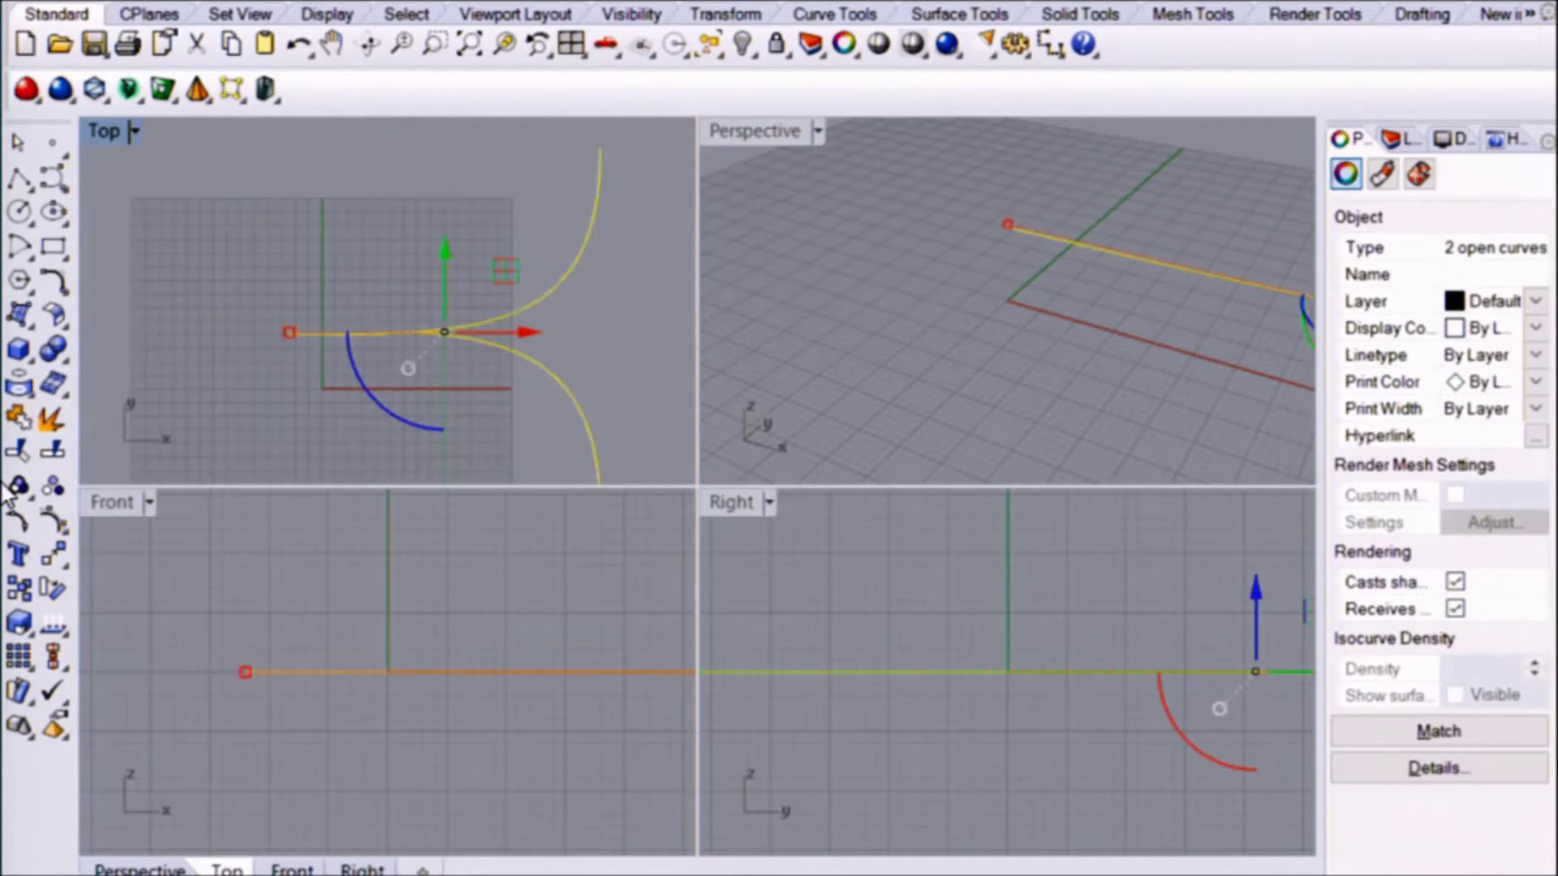
pyautogui.press('Escape')
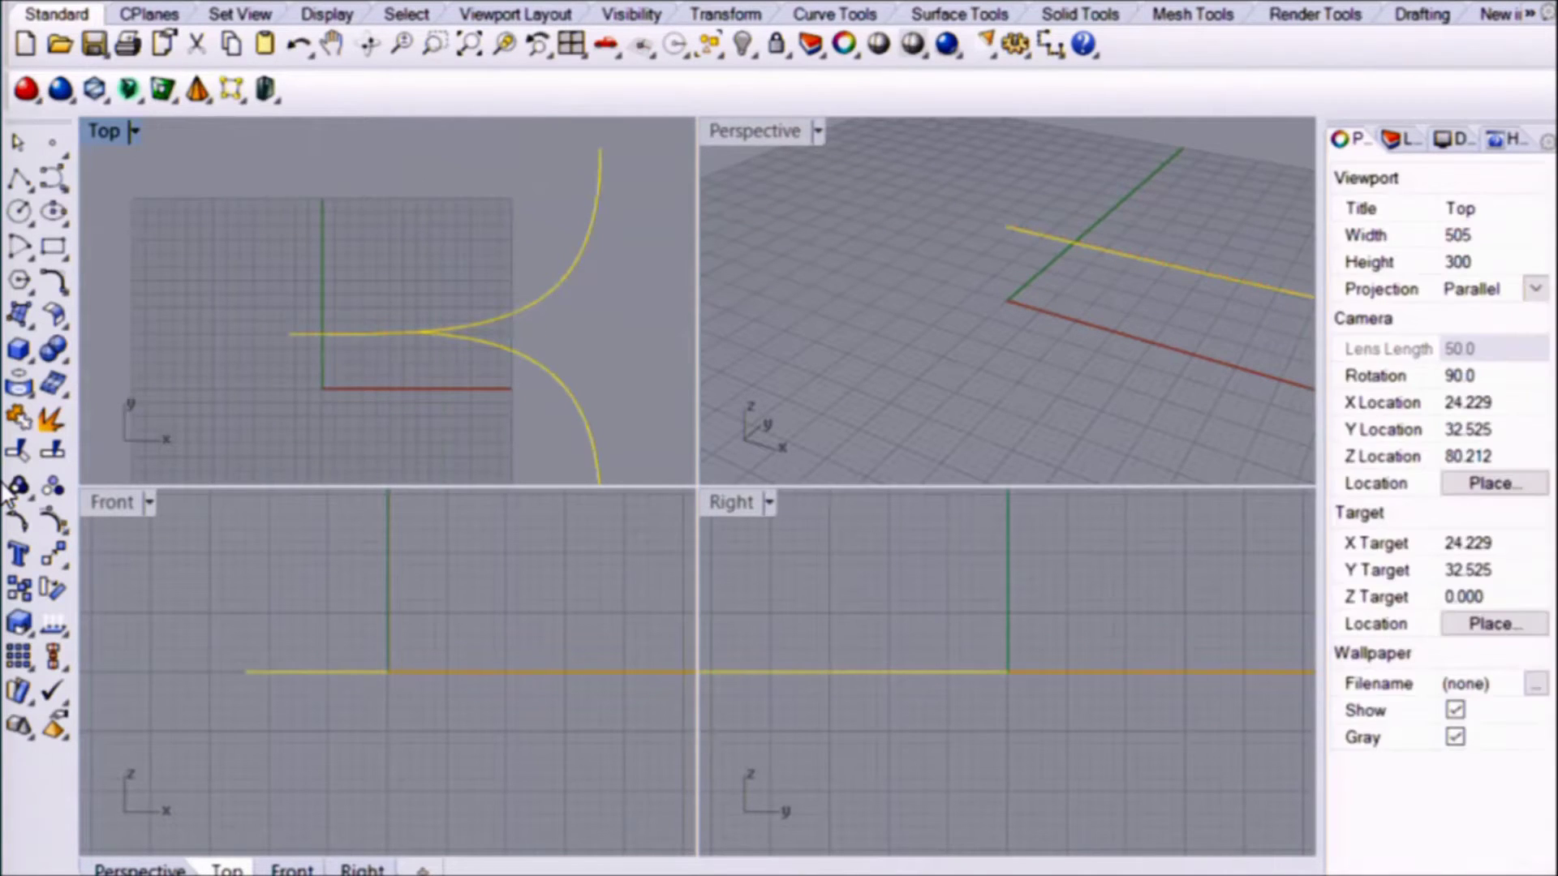
pyautogui.hotkey('ctrl', 'z')
pyautogui.hotkey('ctrl', 'z')
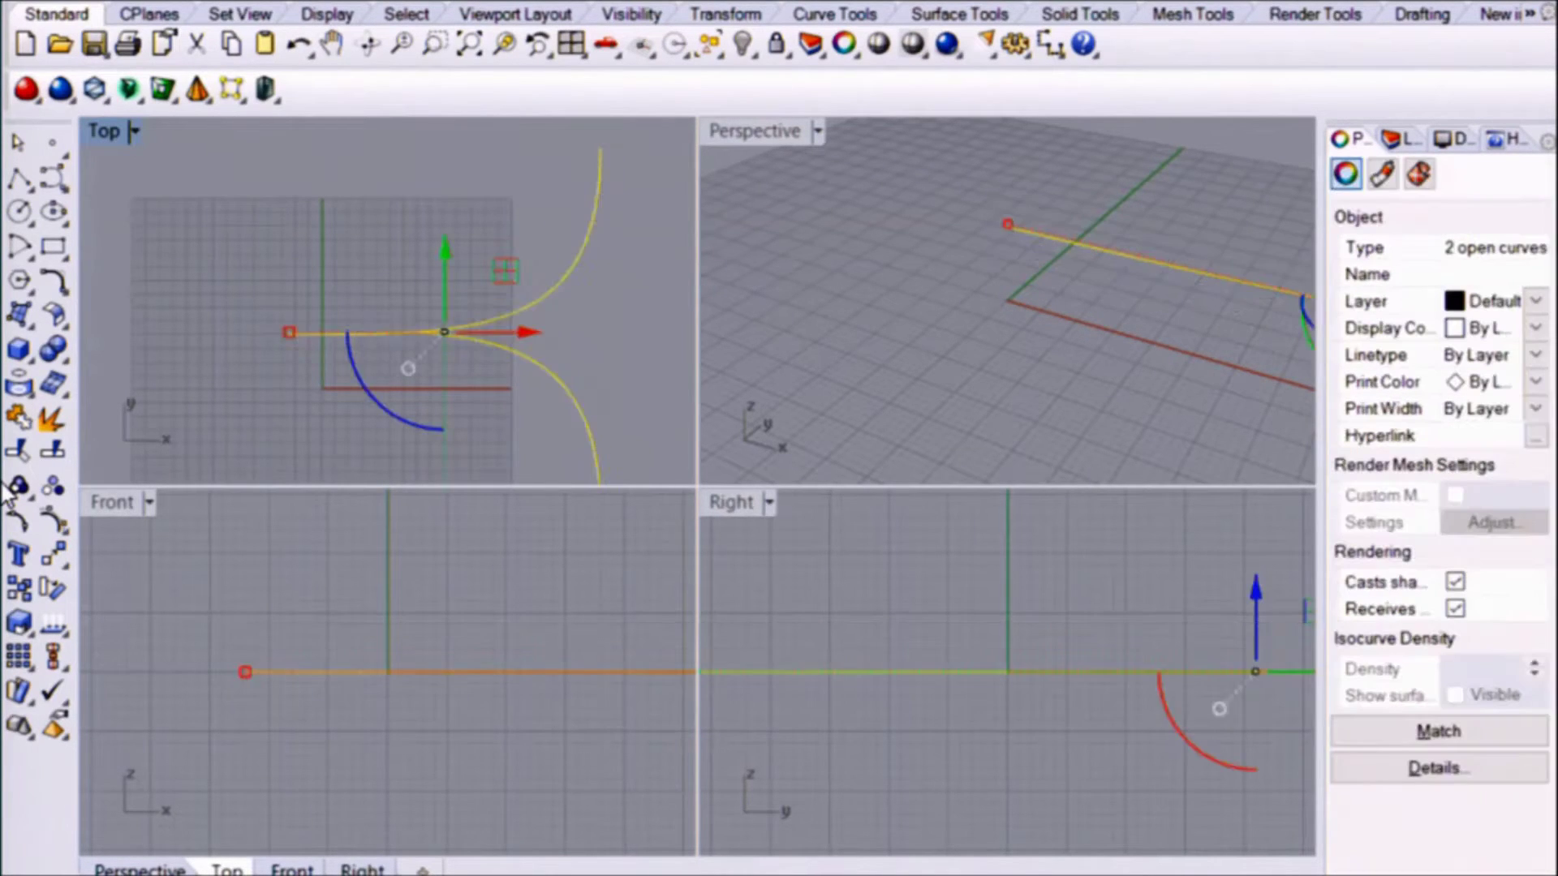
pyautogui.press('Escape')
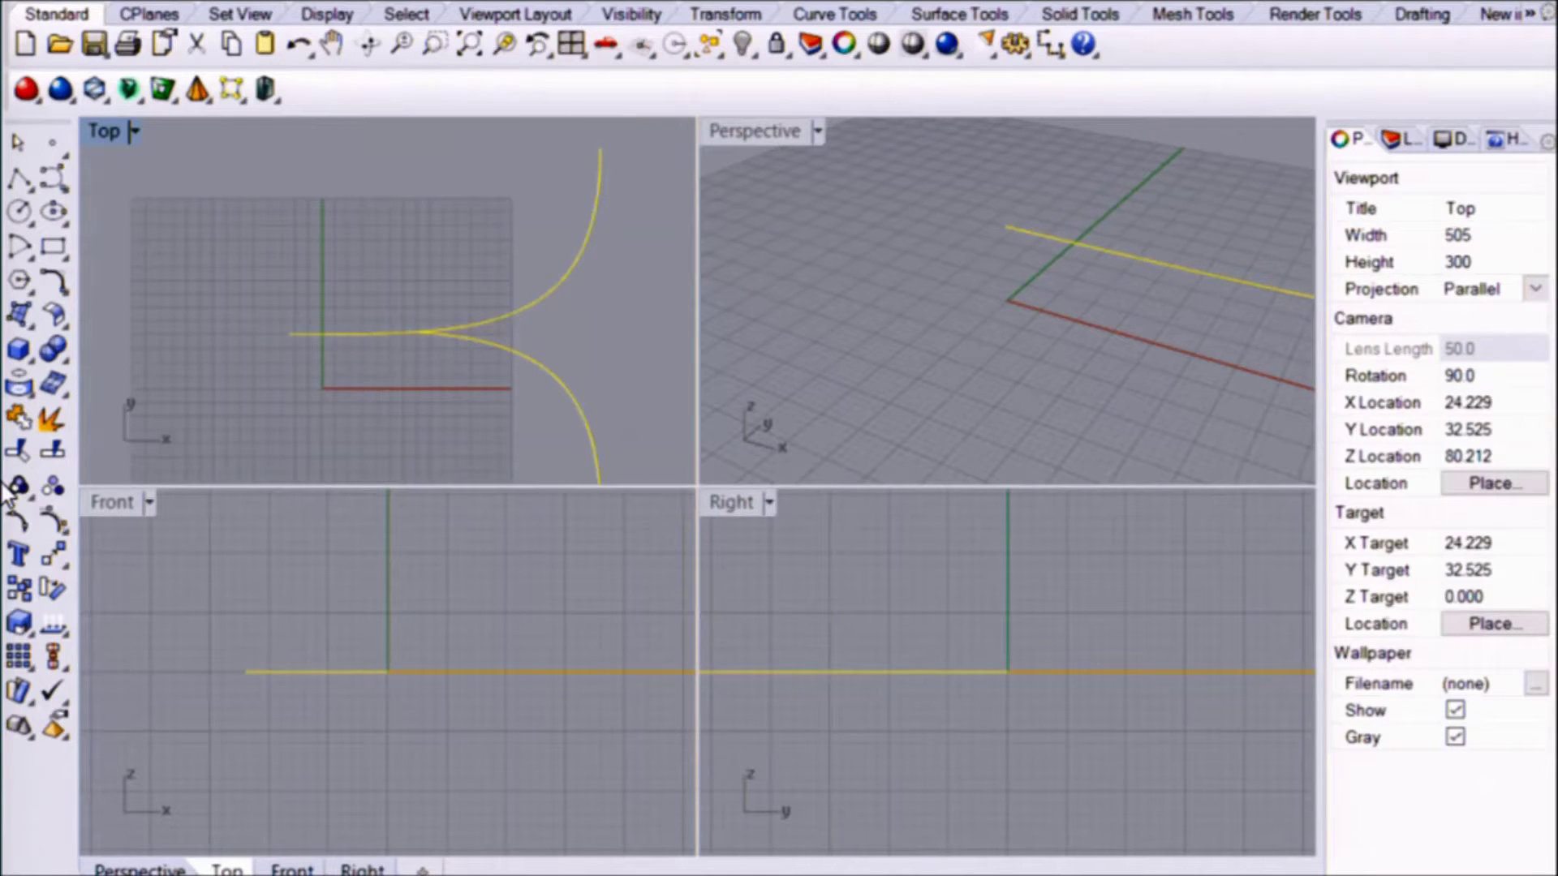
pyautogui.click(10, 490)
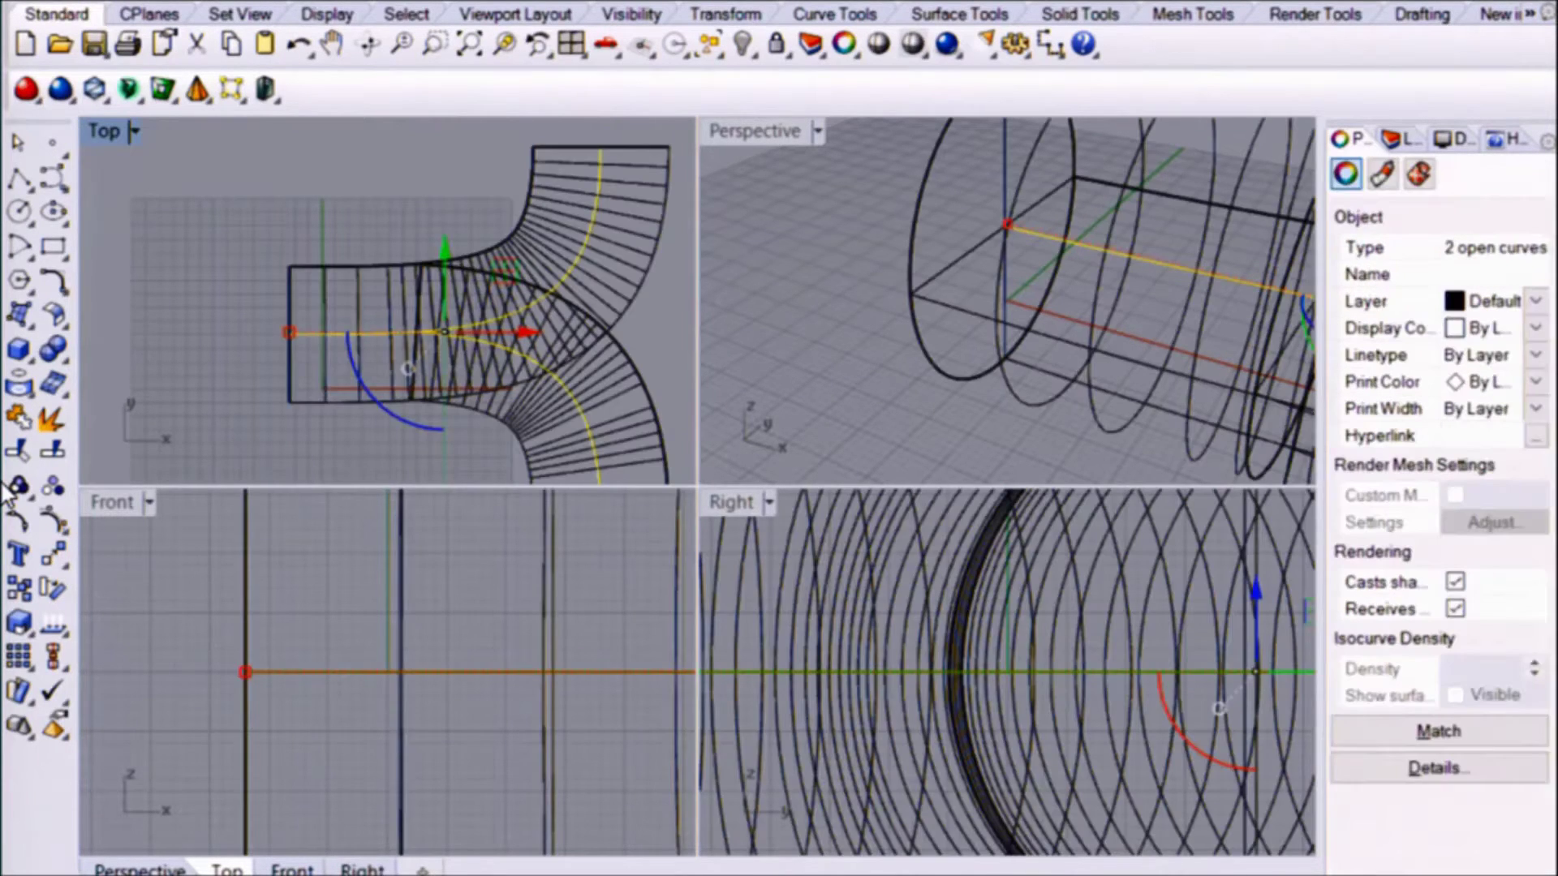
# Switch the Perspective viewport to a rendered display and view the forked pipes from several angles.
pyautogui.click(1078, 208)
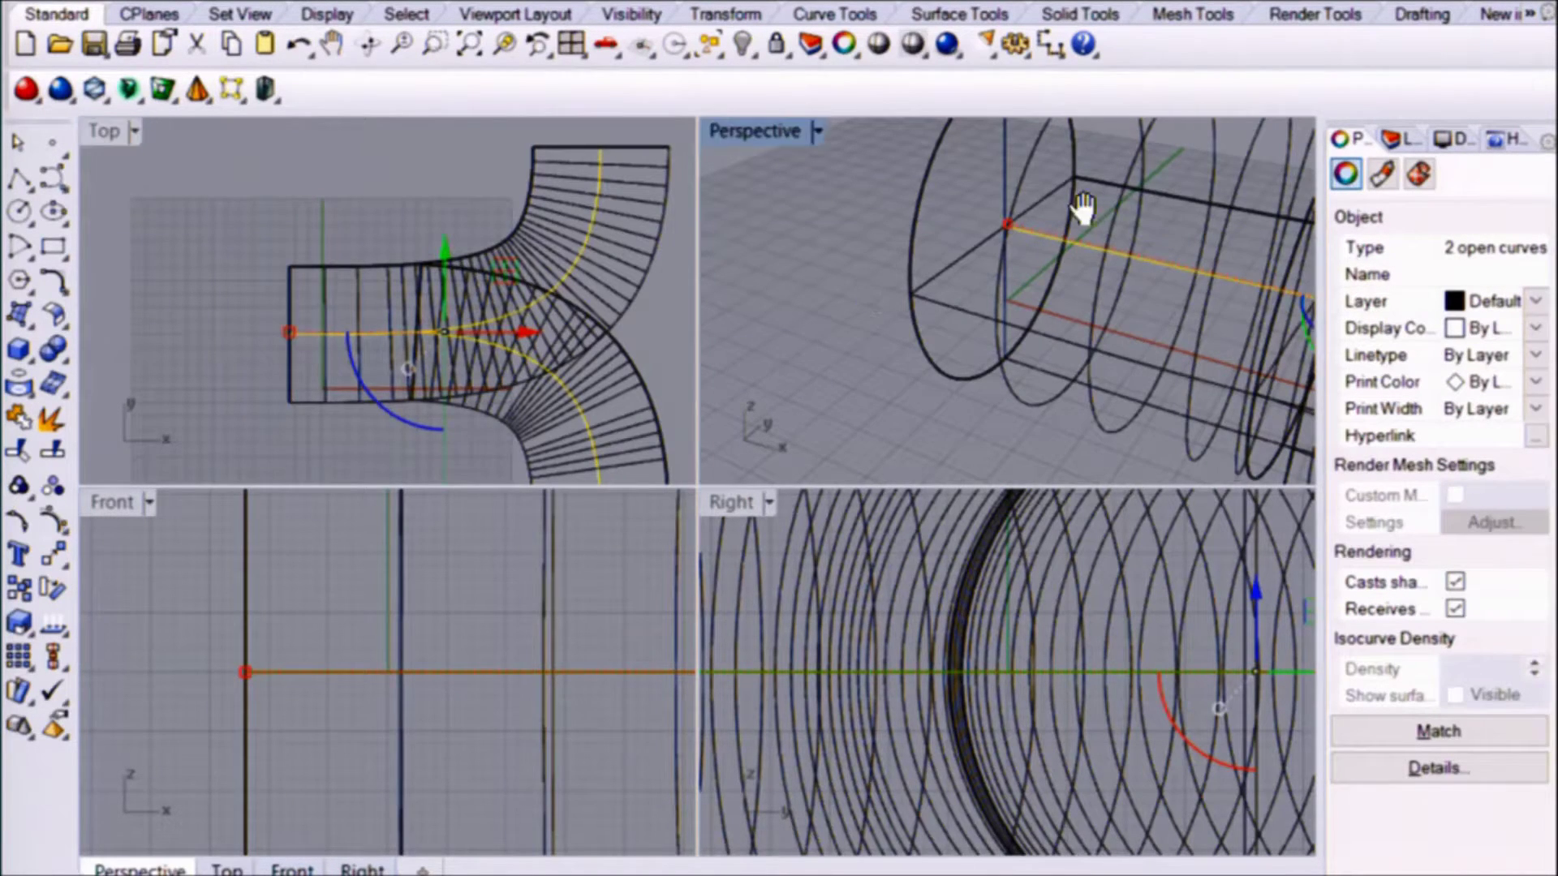
pyautogui.scroll(-11, 1083, 221)
pyautogui.keyDown('shift'); pyautogui.moveTo(1083, 222); pyautogui.dragTo(1029, 269, button='right'); pyautogui.keyUp('shift')
pyautogui.middleClick(1095, 318)
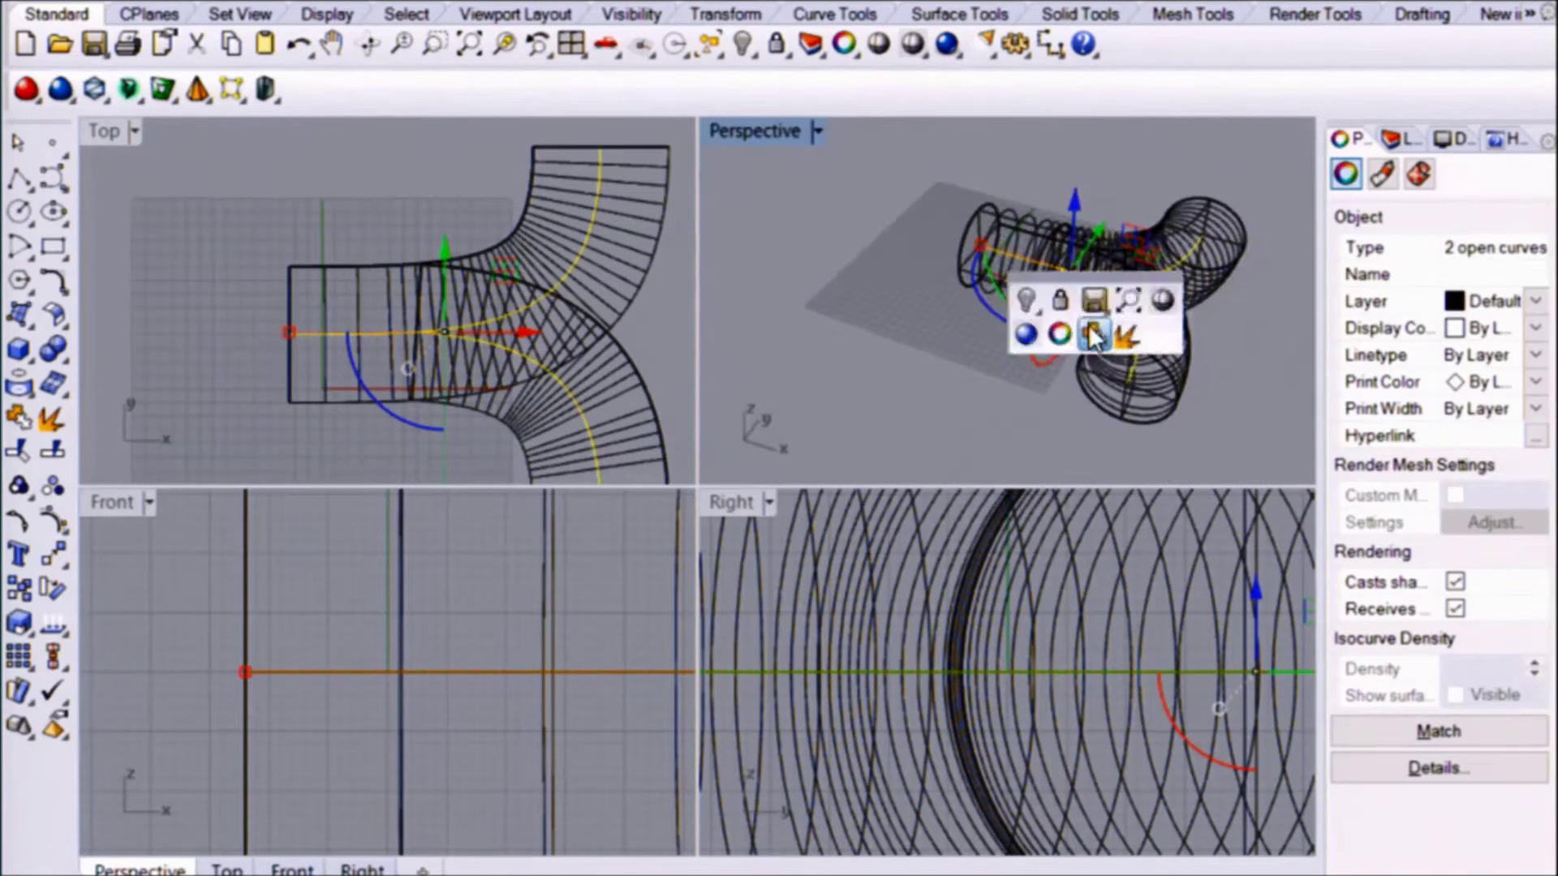
pyautogui.click(1034, 339)
pyautogui.keyDown('shift'); pyautogui.moveTo(1123, 308); pyautogui.dragTo(1025, 292, button='right'); pyautogui.keyUp('shift')
pyautogui.press('Escape')
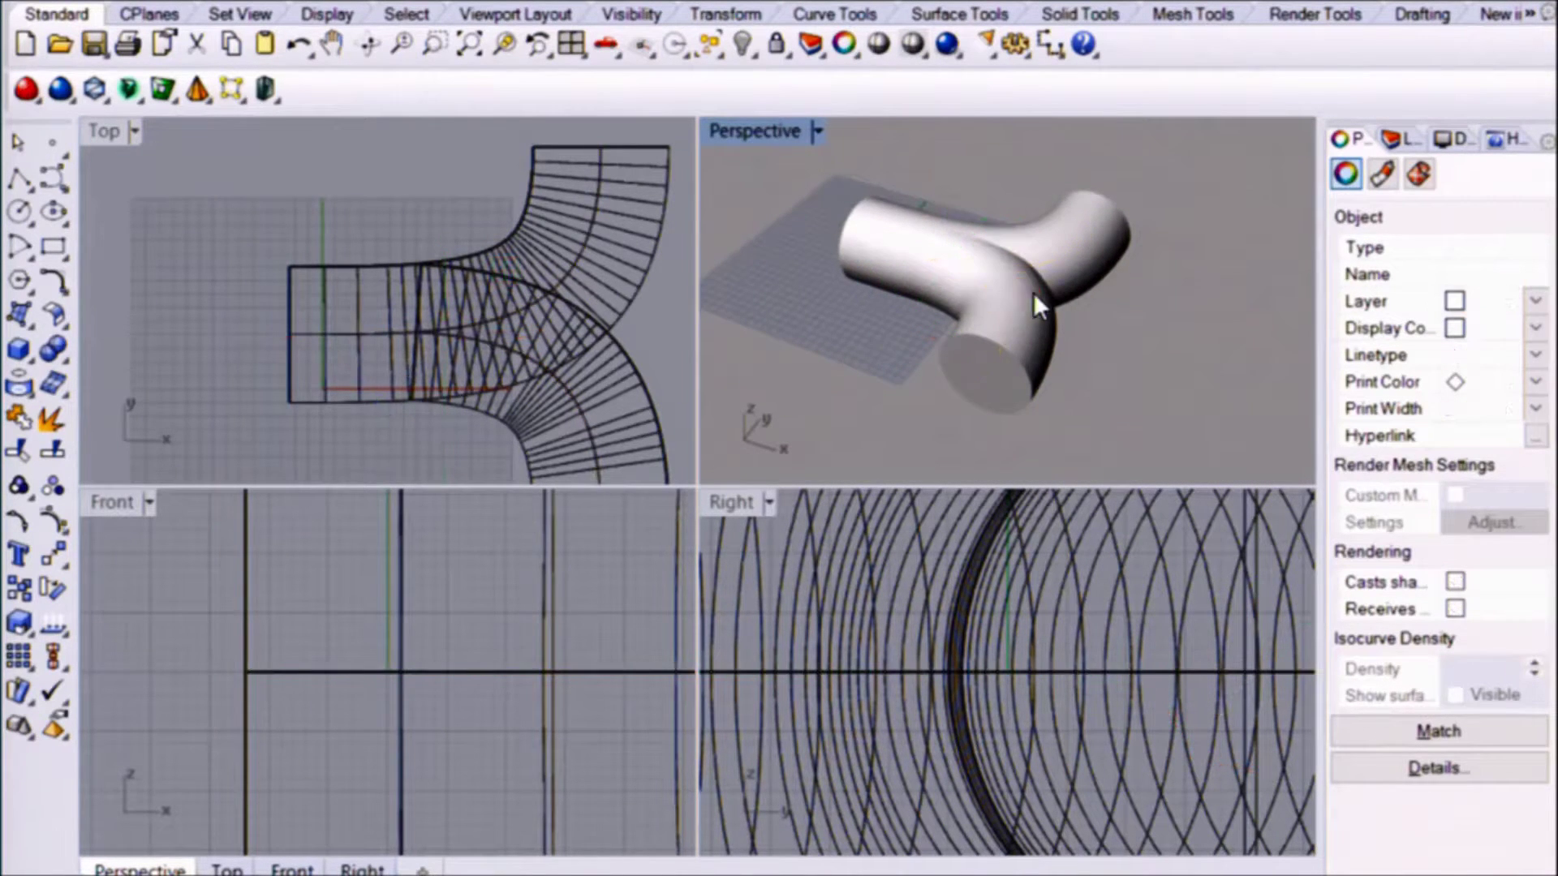
pyautogui.moveTo(1192, 142)
pyautogui.mouseDown(button='right')
pyautogui.moveTo(886, 393)
pyautogui.moveTo(1033, 306)
pyautogui.moveTo(1050, 243)
pyautogui.moveTo(1123, 193)
pyautogui.mouseUp(button='right')
# Create Layer 01, move all the curves and pipes onto it, and turn that layer off.
pyautogui.hotkey('ctrl', 'a')
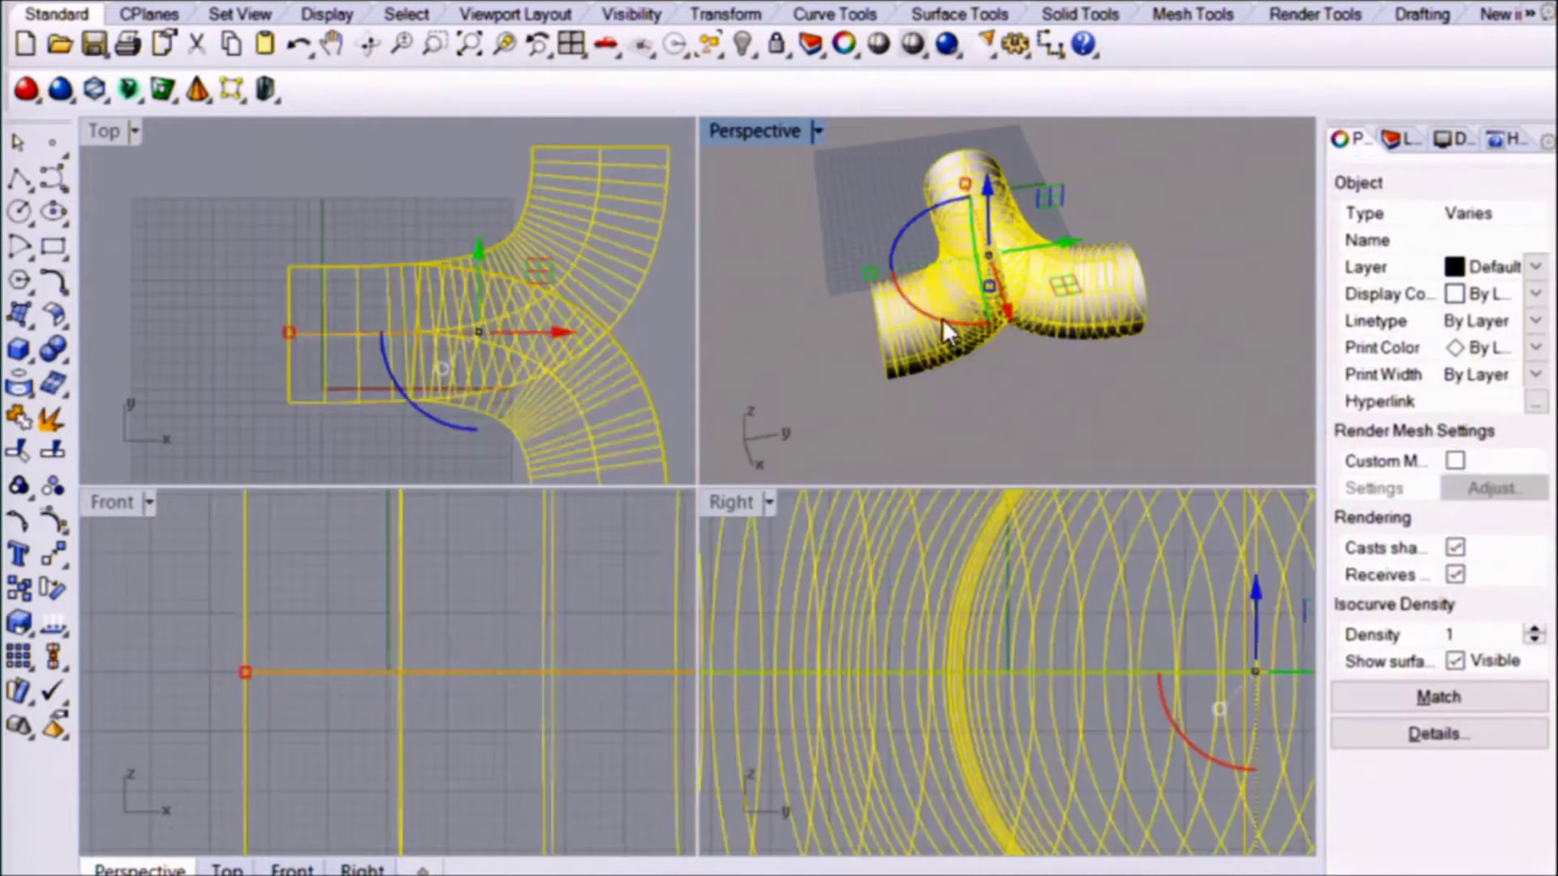
pyautogui.click(1410, 146)
pyautogui.rightClick(1433, 320)
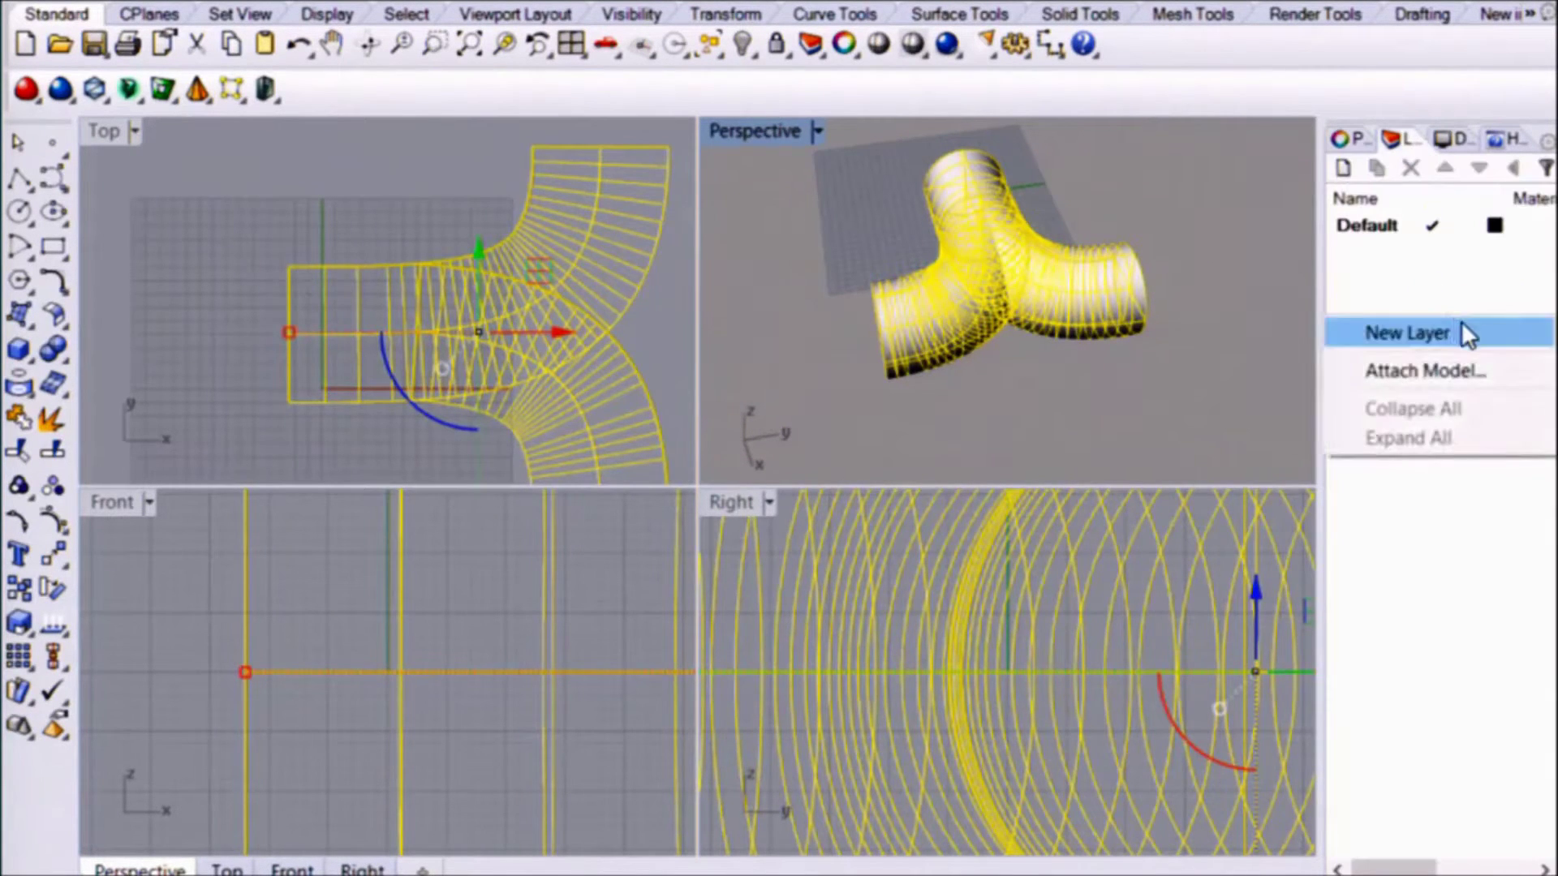
pyautogui.click(1462, 321)
pyautogui.rightClick(1420, 258)
pyautogui.click(1435, 713)
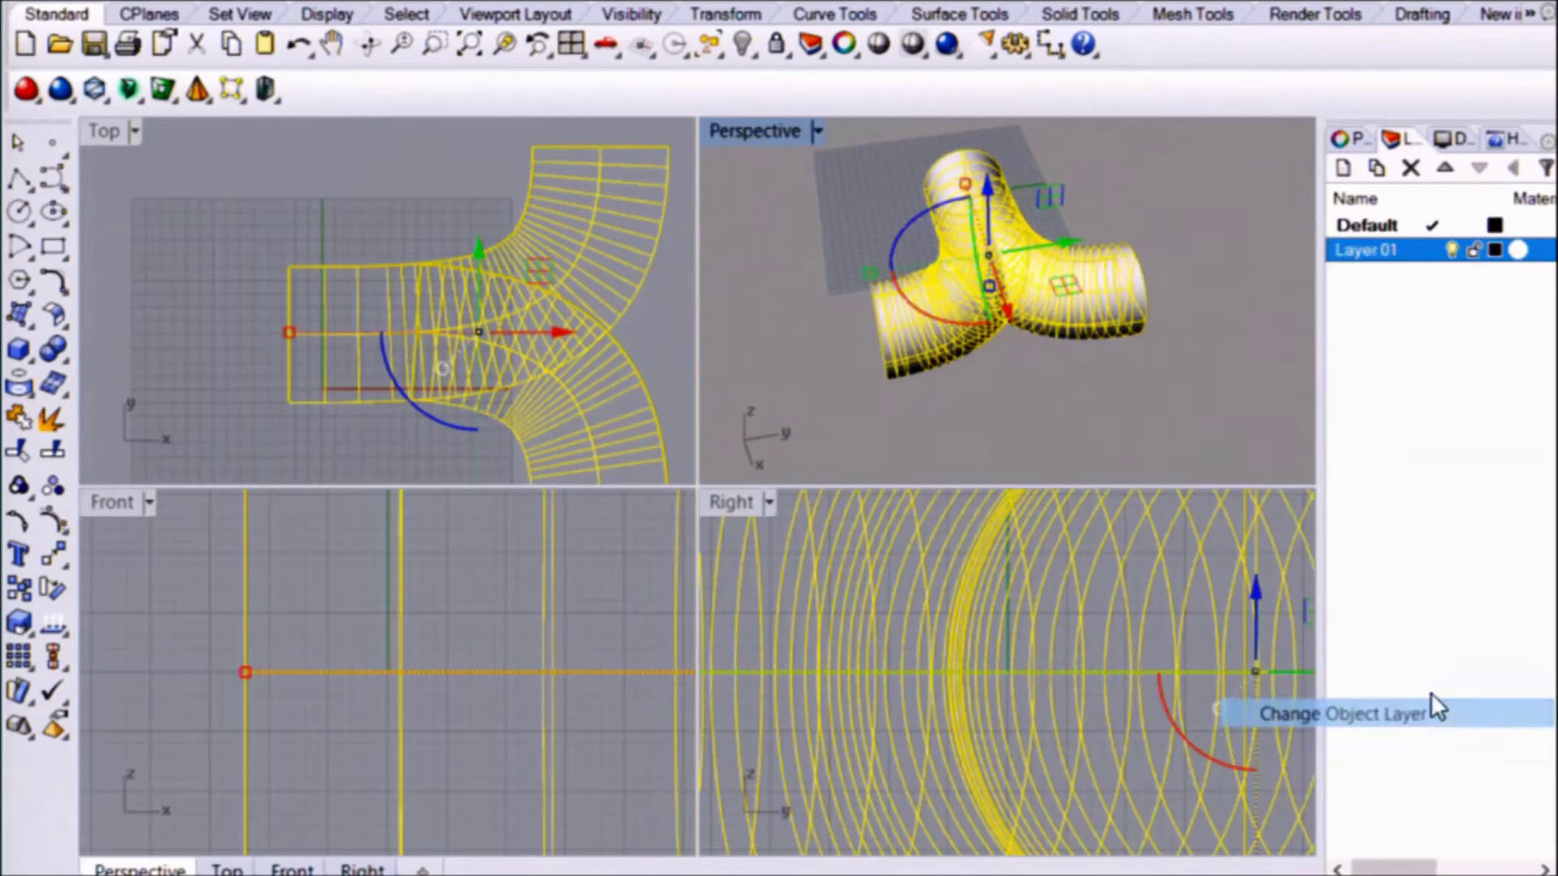
pyautogui.click(1452, 250)
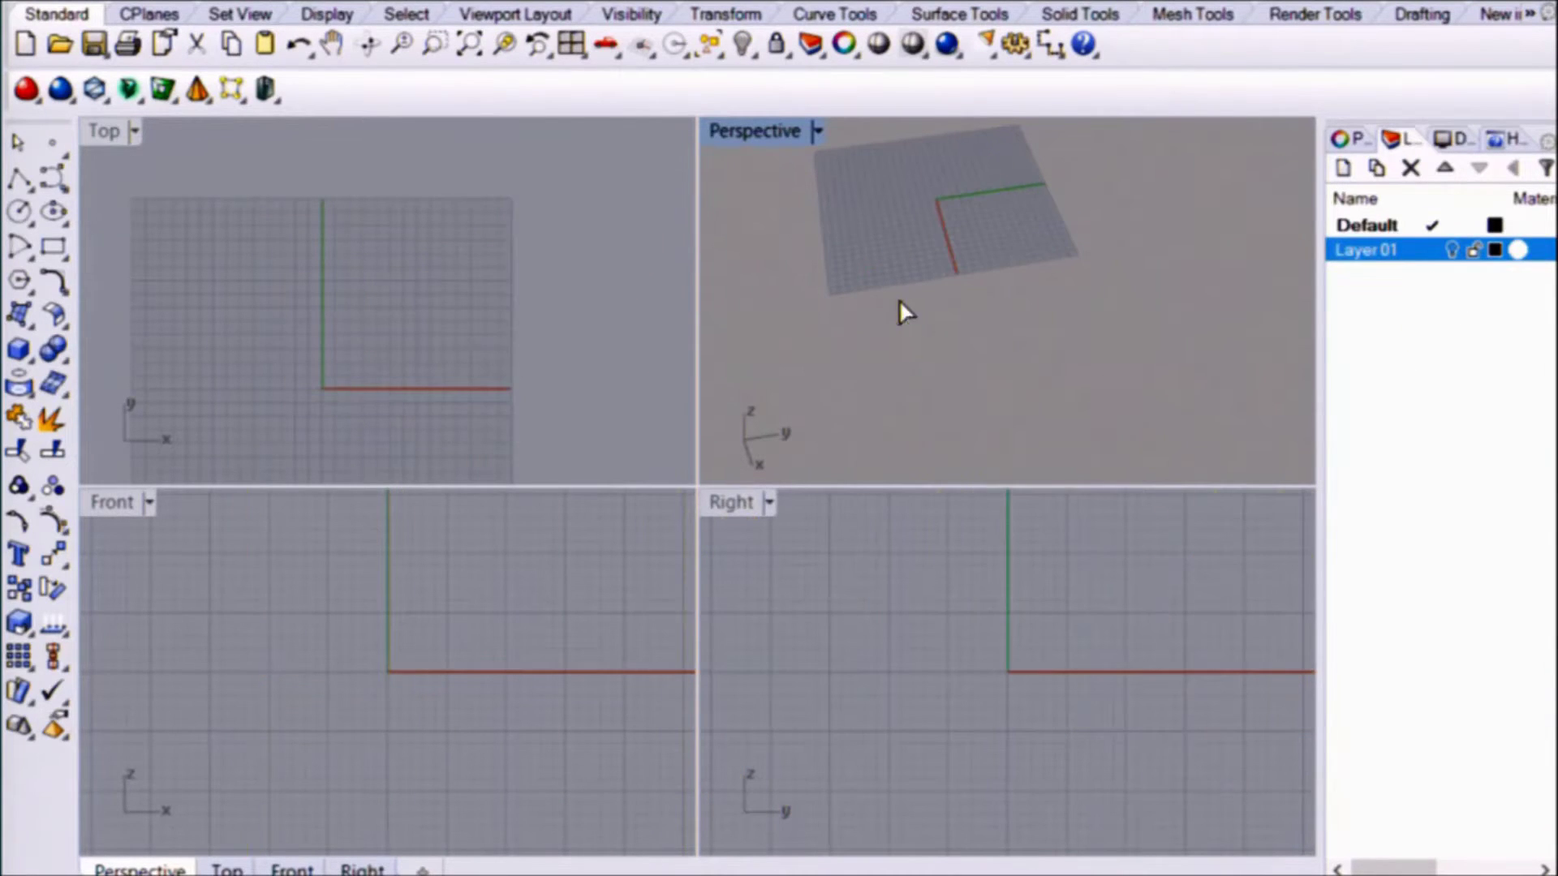
# Bring the hidden pipes back into view and select both pipes together.
pyautogui.hotkey('ctrl', 'z')
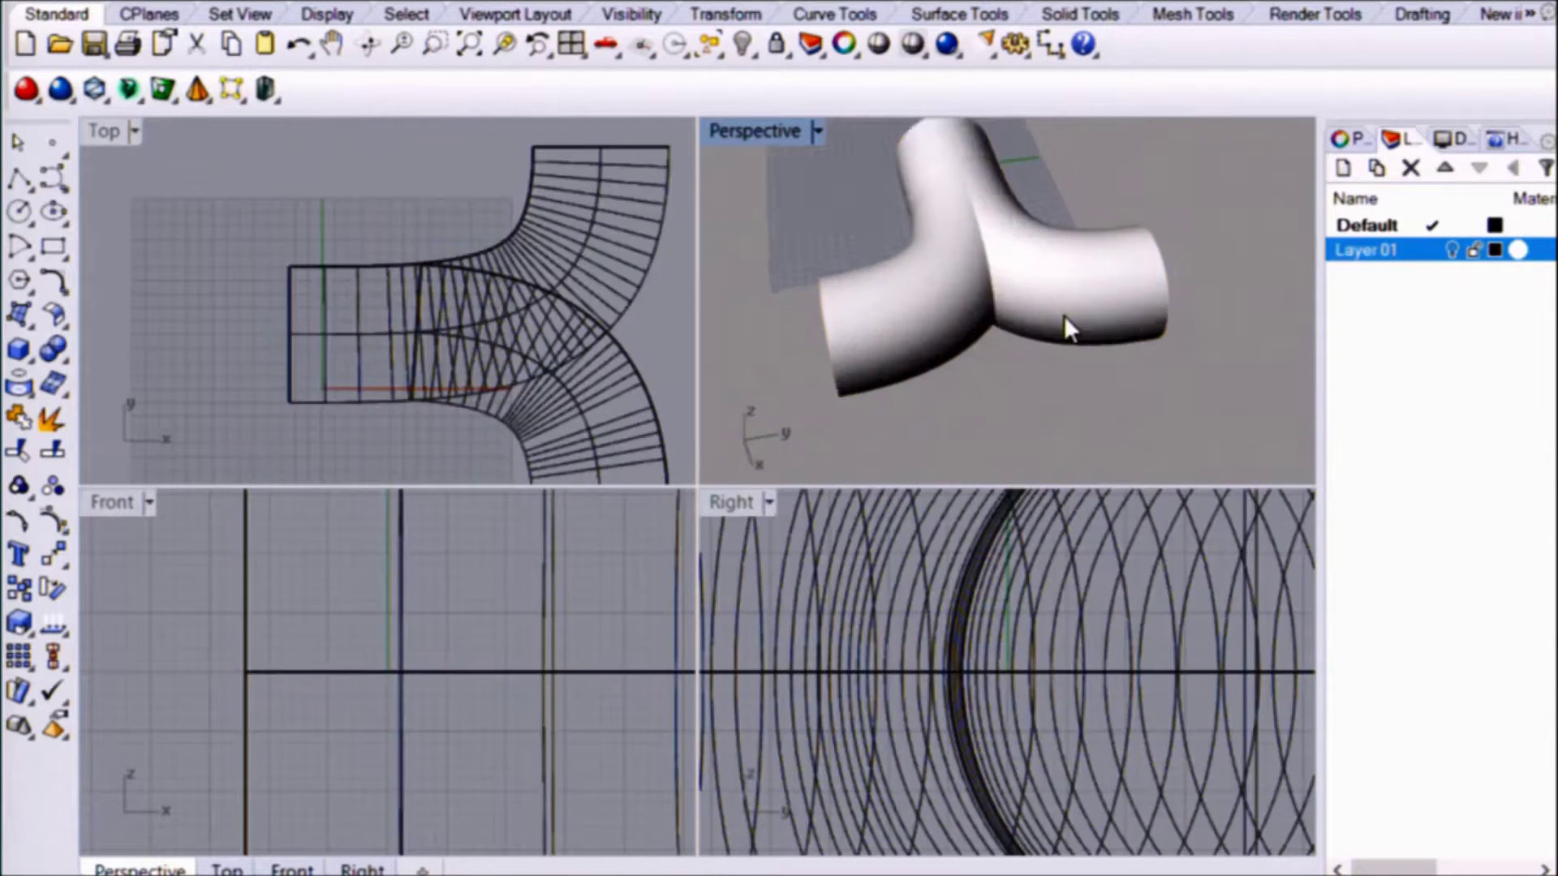
pyautogui.scroll(2, 1064, 314)
pyautogui.click(1064, 315)
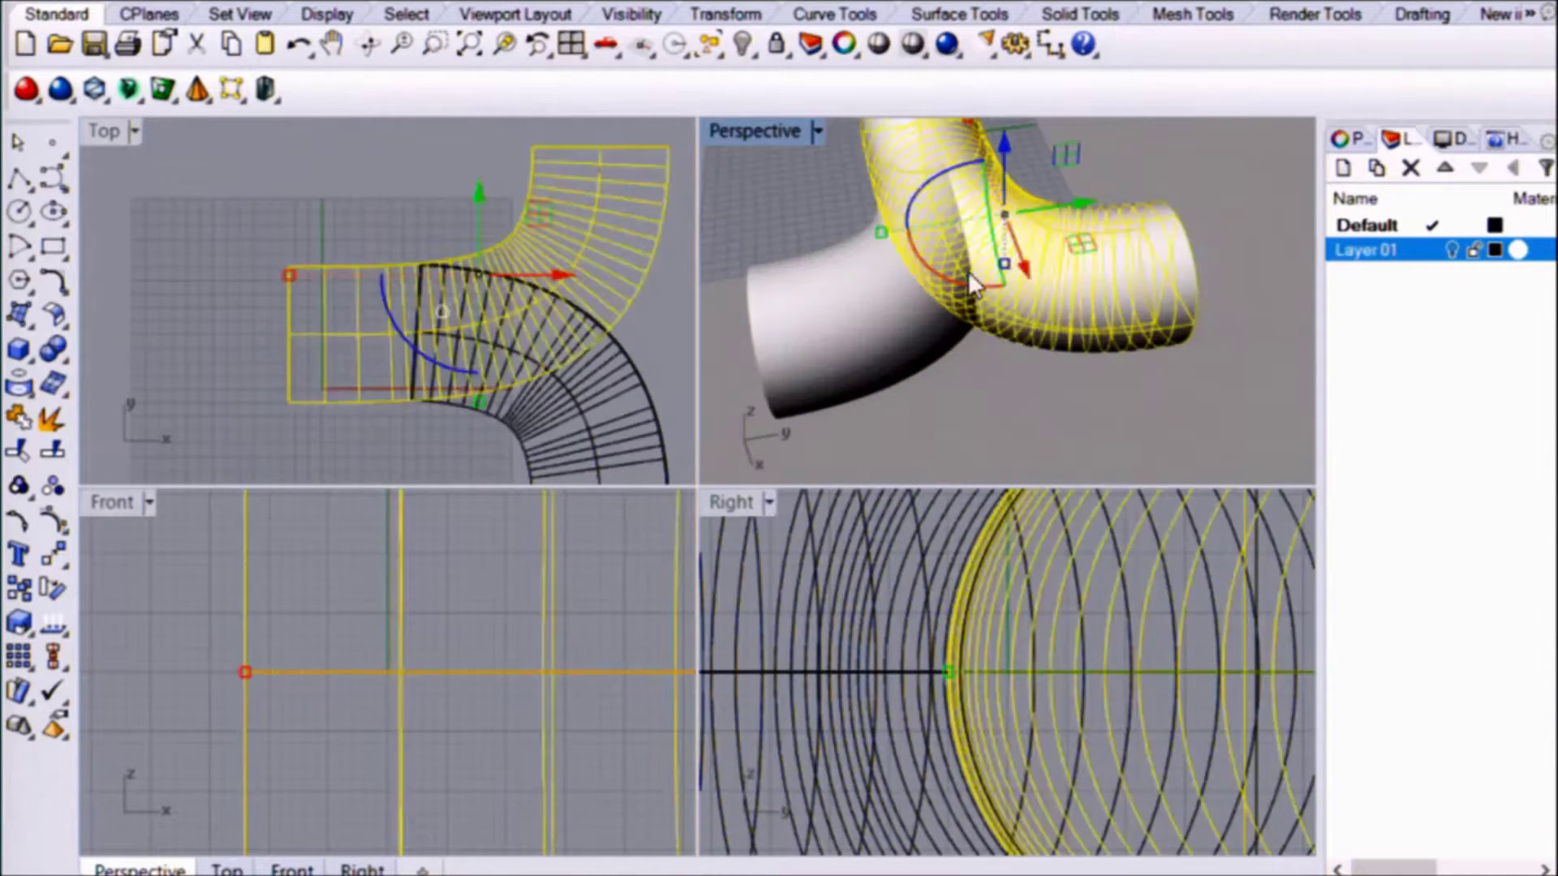
pyautogui.click(1075, 385)
pyautogui.click(881, 318)
pyautogui.keyDown('shift'); pyautogui.click(805, 379); pyautogui.keyUp('shift')
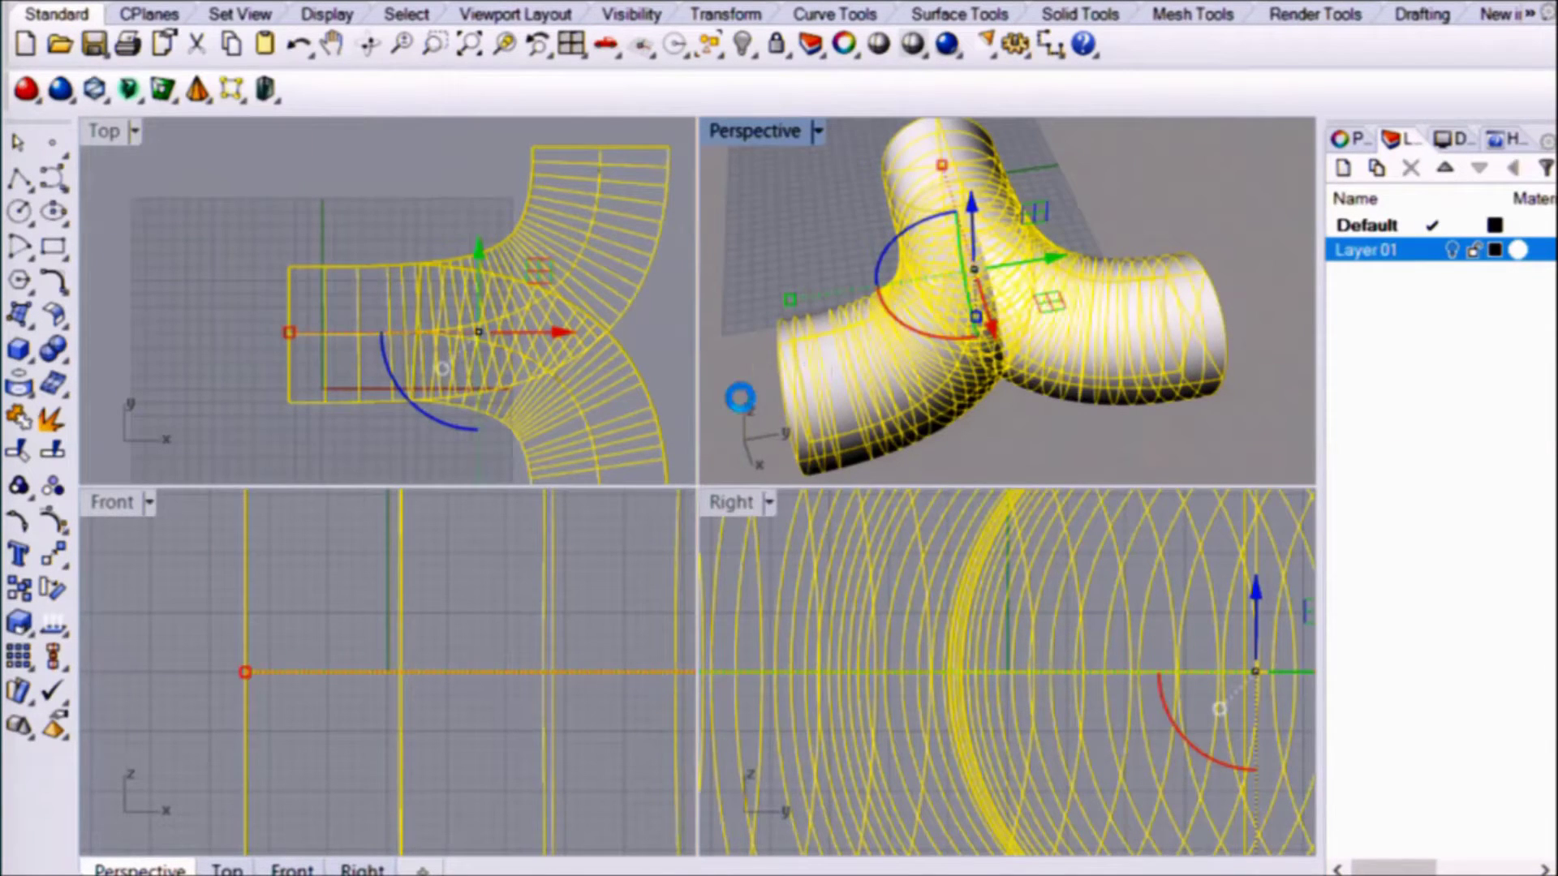
# Scale the downward-bending branch pipe down uniformly and shift it slightly toward the junction with the main pipe.
pyautogui.click(796, 190)
pyautogui.click(949, 323)
pyautogui.scroll(-1, 1002, 616)
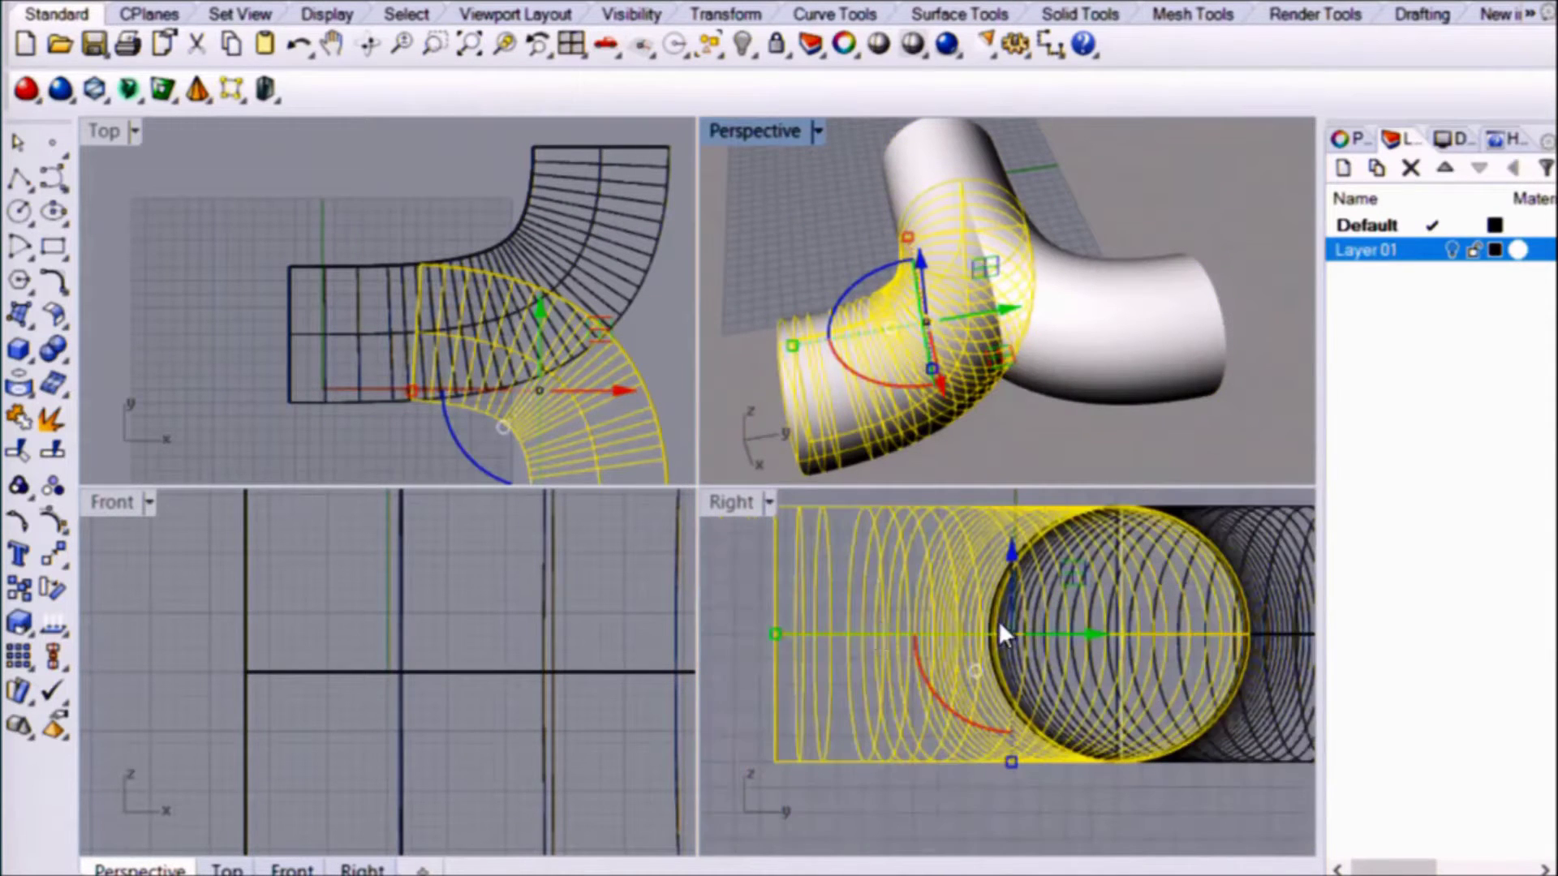
pyautogui.moveTo(787, 633); pyautogui.dragTo(816, 641)
pyautogui.hotkey('ctrl', 'z')
pyautogui.moveTo(432, 301); pyautogui.dragTo(398, 265, button='right')
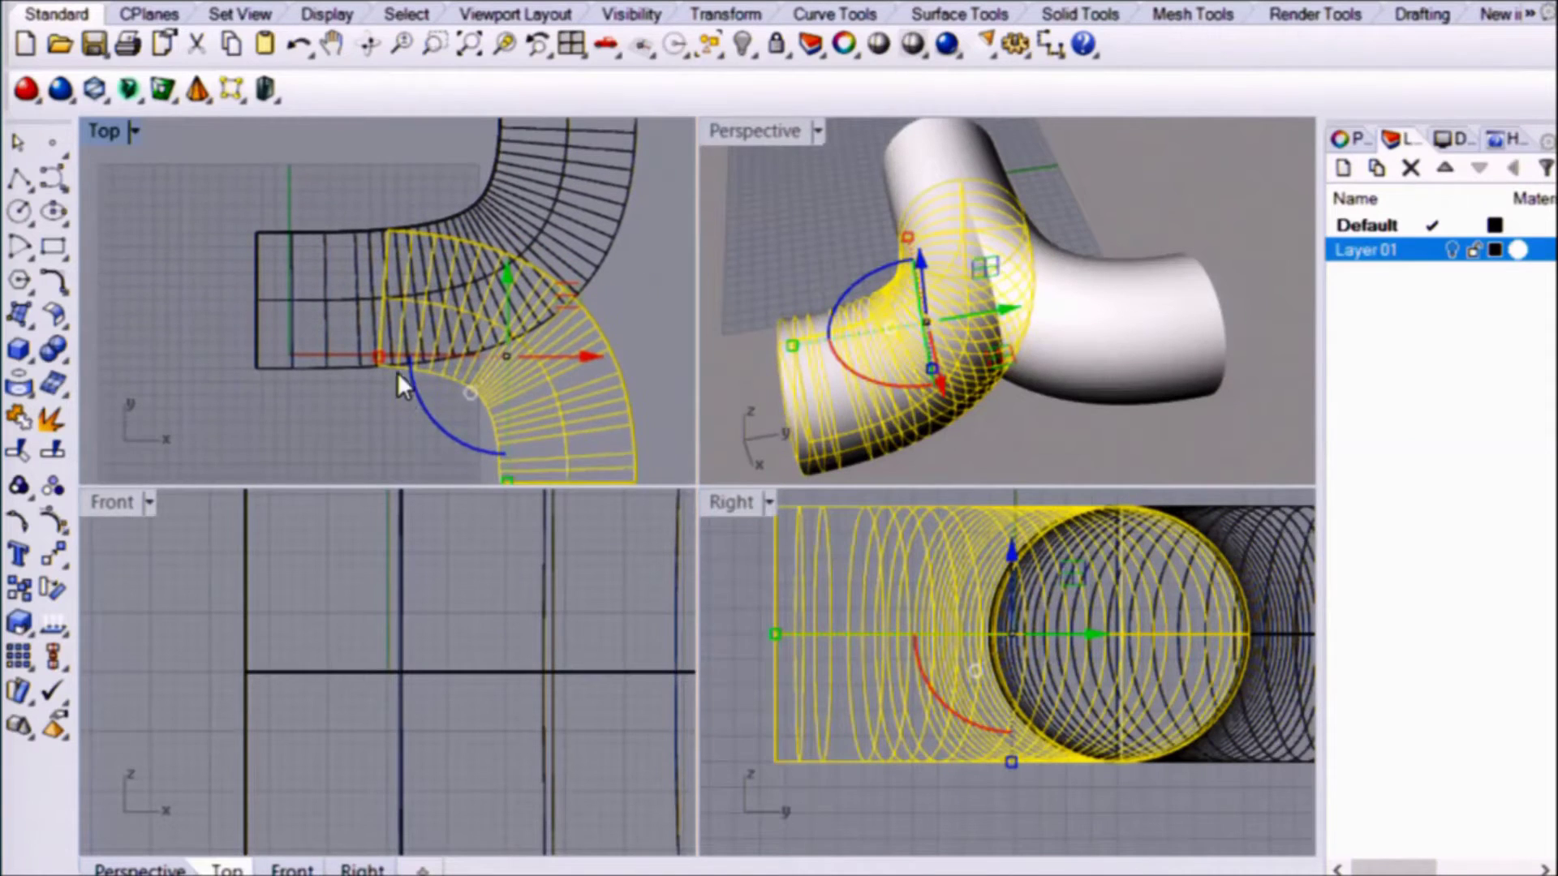
pyautogui.keyDown('shift'); pyautogui.moveTo(379, 356); pyautogui.dragTo(387, 358); pyautogui.keyUp('shift')
pyautogui.moveTo(565, 300); pyautogui.dragTo(573, 288)
pyautogui.press('Escape')
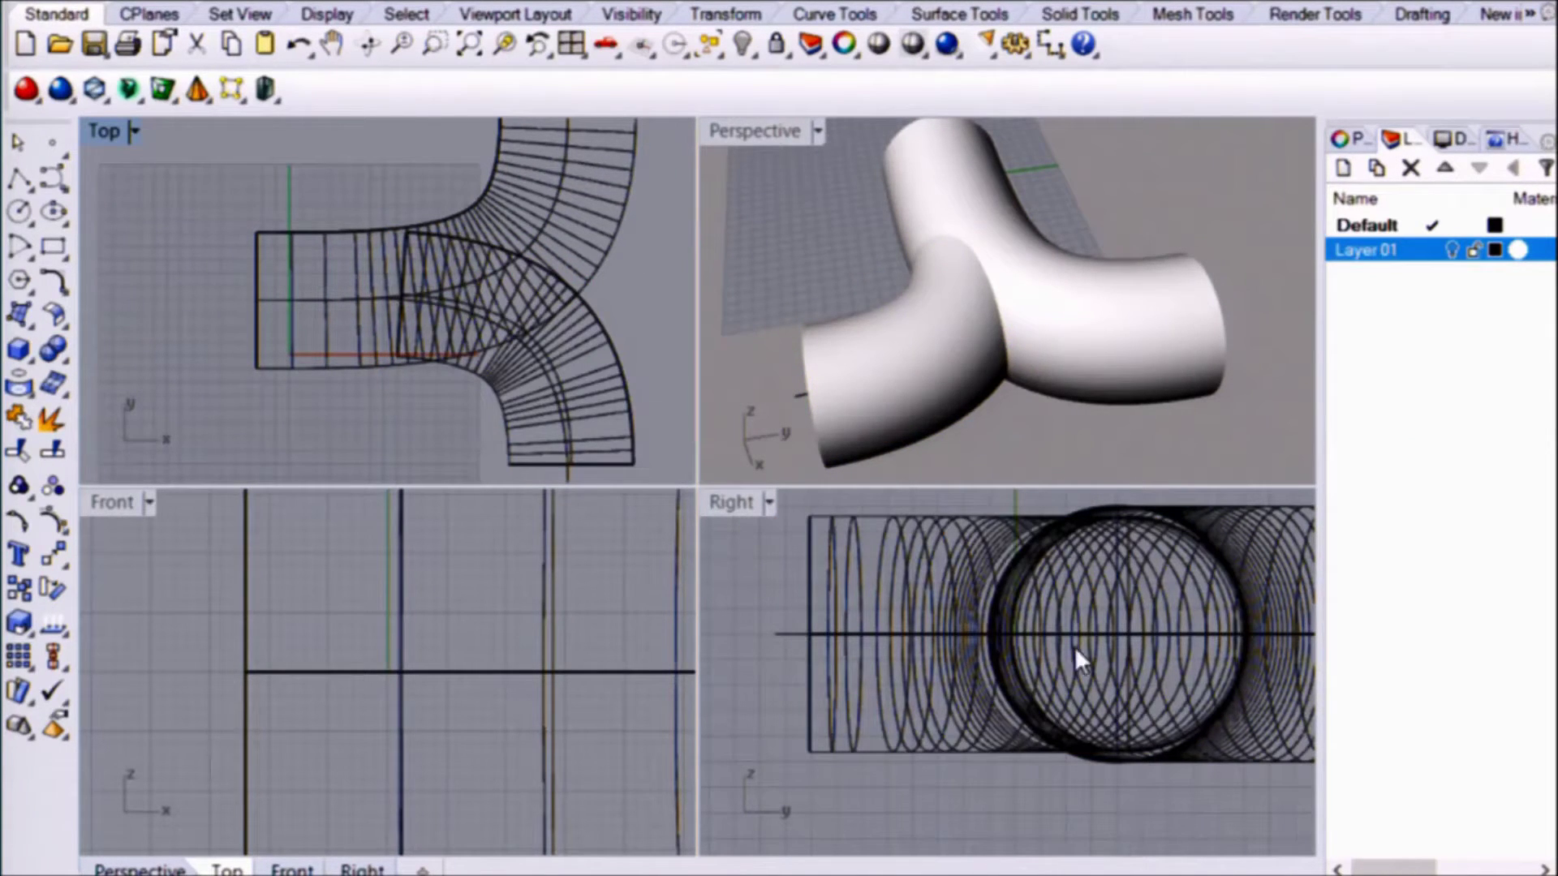
# Scale the downward-bending branch pipe down further and check its junction with the main pipe in the Perspective viewport.
pyautogui.moveTo(1071, 292); pyautogui.dragTo(1162, 308, button='right')
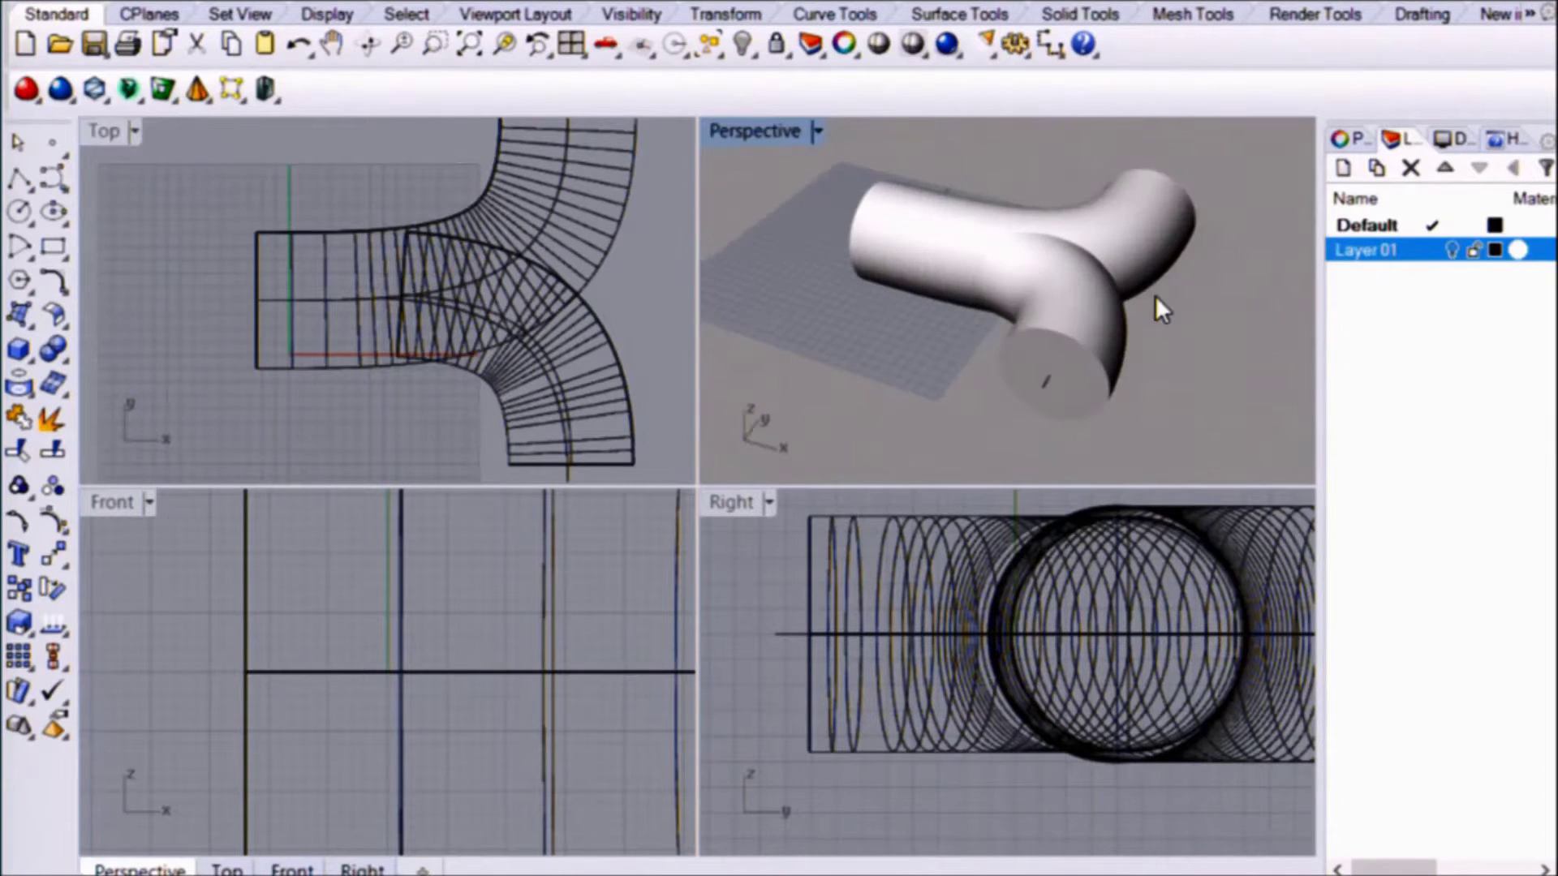
pyautogui.click(1162, 309)
pyautogui.scroll(2, 397, 334)
pyautogui.moveTo(389, 361)
pyautogui.mouseDown()
pyautogui.moveTo(435, 349)
pyautogui.moveTo(402, 346)
pyautogui.mouseUp()
pyautogui.click(419, 408)
pyautogui.moveTo(812, 267); pyautogui.dragTo(1068, 273, button='right')
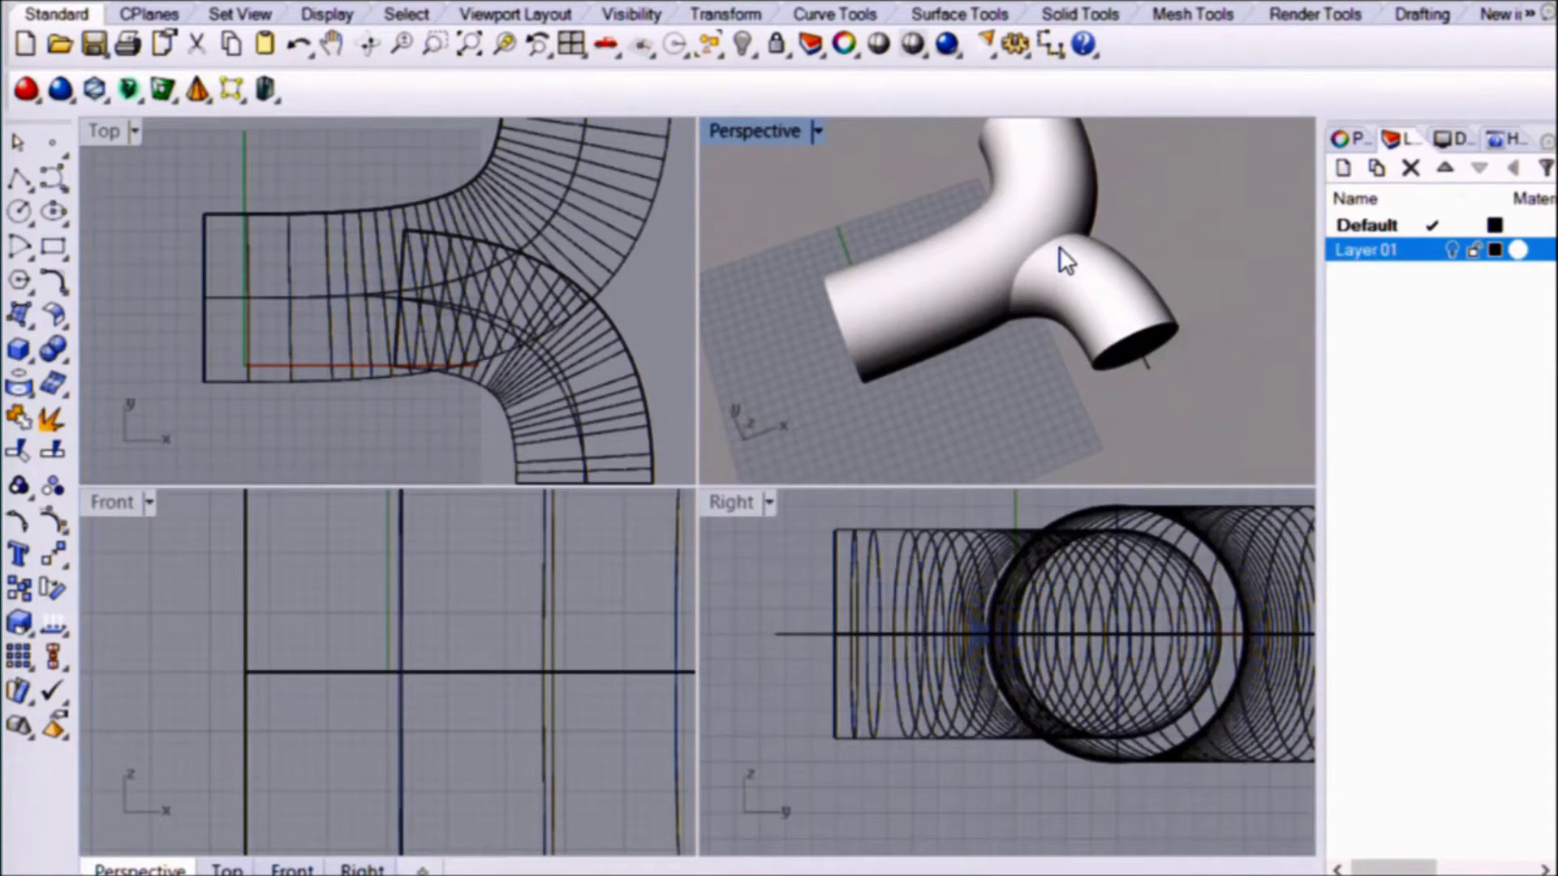
# Unite the main pipe and the smaller branch pipe into one branching duct with a Boolean union.
pyautogui.scroll(3, 1059, 246)
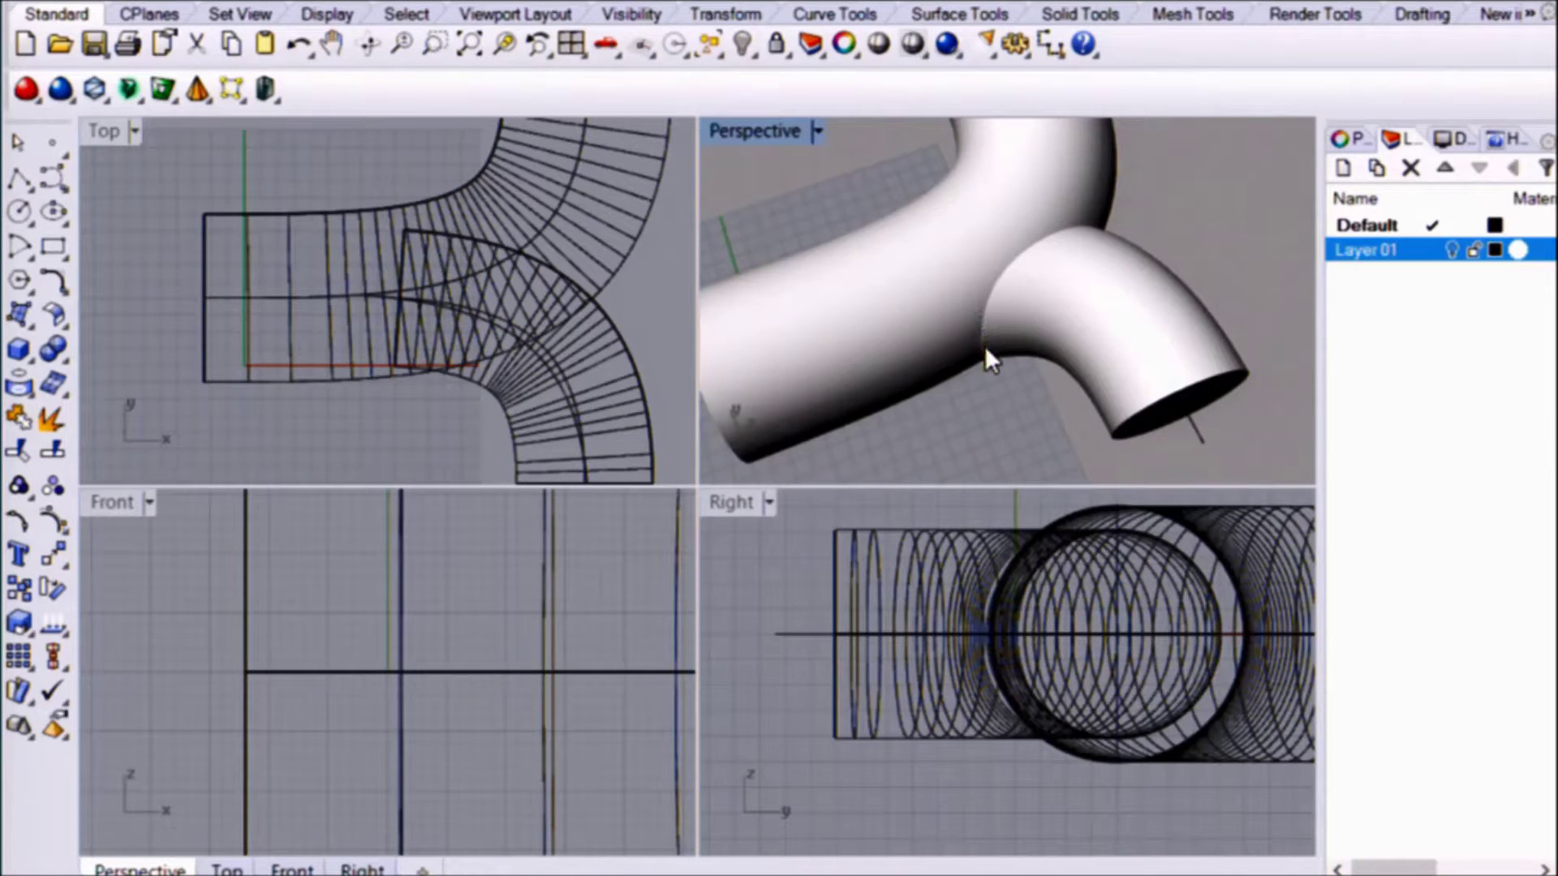
pyautogui.moveTo(981, 327)
pyautogui.mouseDown(button='right')
pyautogui.moveTo(999, 325)
pyautogui.moveTo(1067, 198)
pyautogui.moveTo(1010, 274)
pyautogui.moveTo(1011, 349)
pyautogui.moveTo(1001, 255)
pyautogui.moveTo(938, 250)
pyautogui.moveTo(981, 334)
pyautogui.mouseUp(button='right')
pyautogui.moveTo(1133, 230); pyautogui.dragTo(1058, 315, button='right')
pyautogui.scroll(-5, 1060, 325)
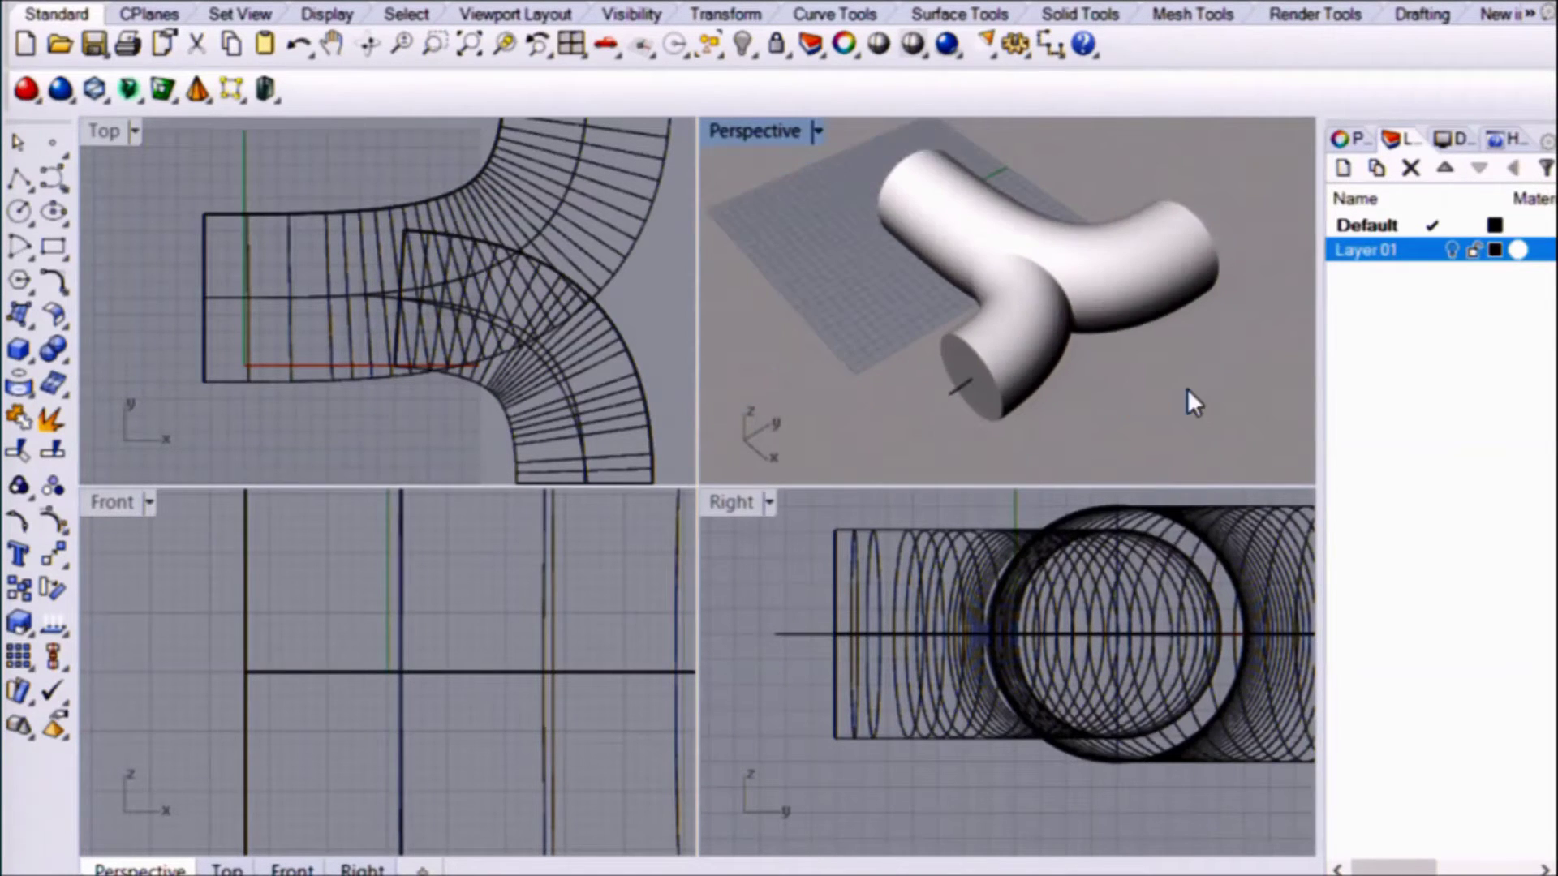
pyautogui.click(1012, 302)
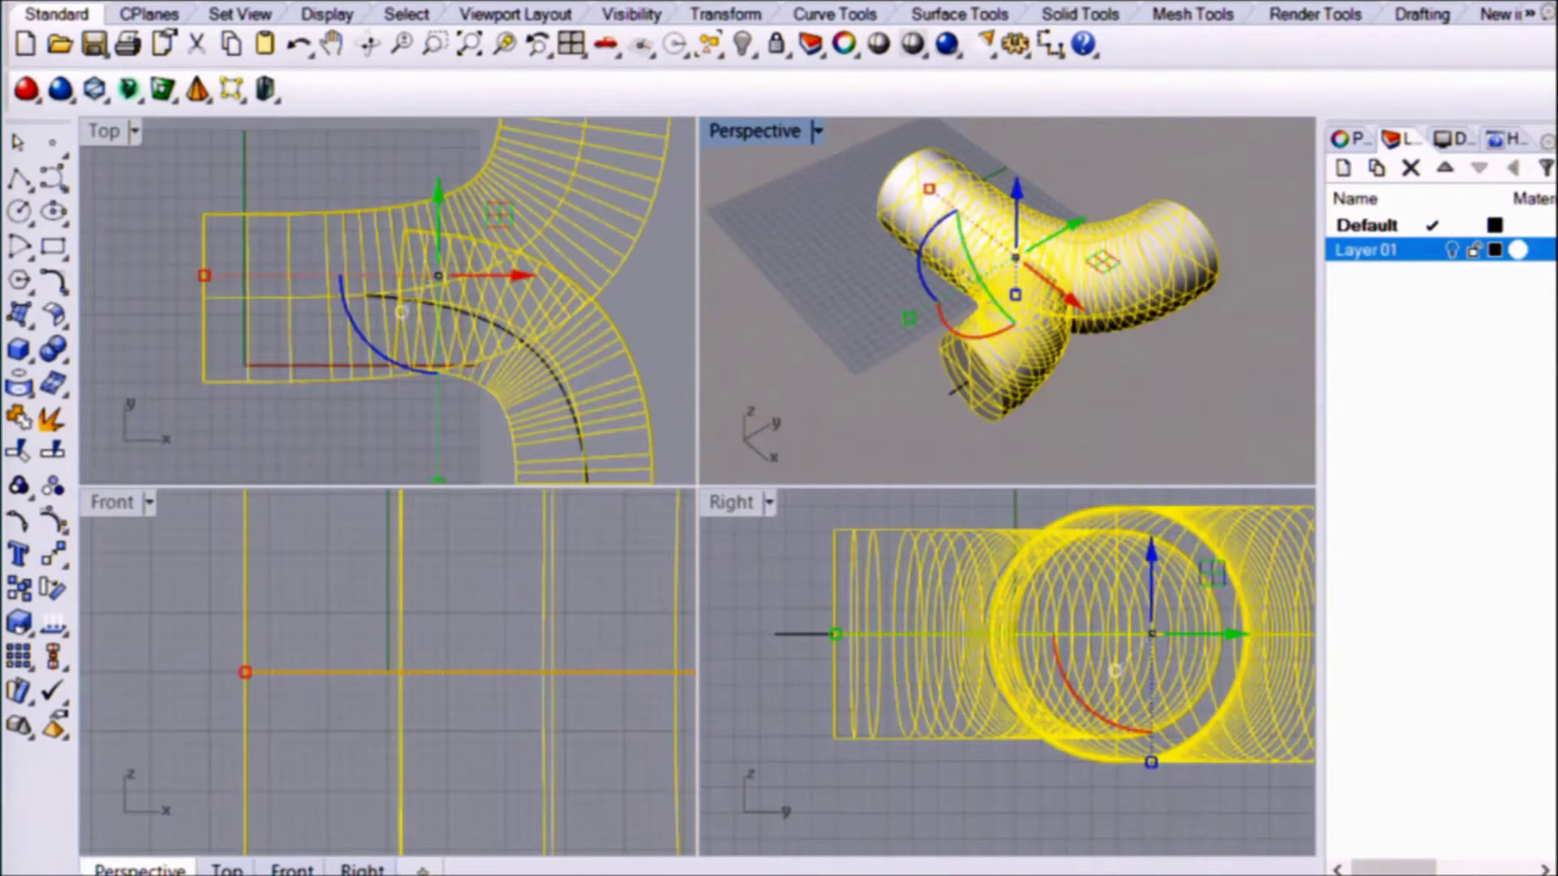
pyautogui.press('Escape')
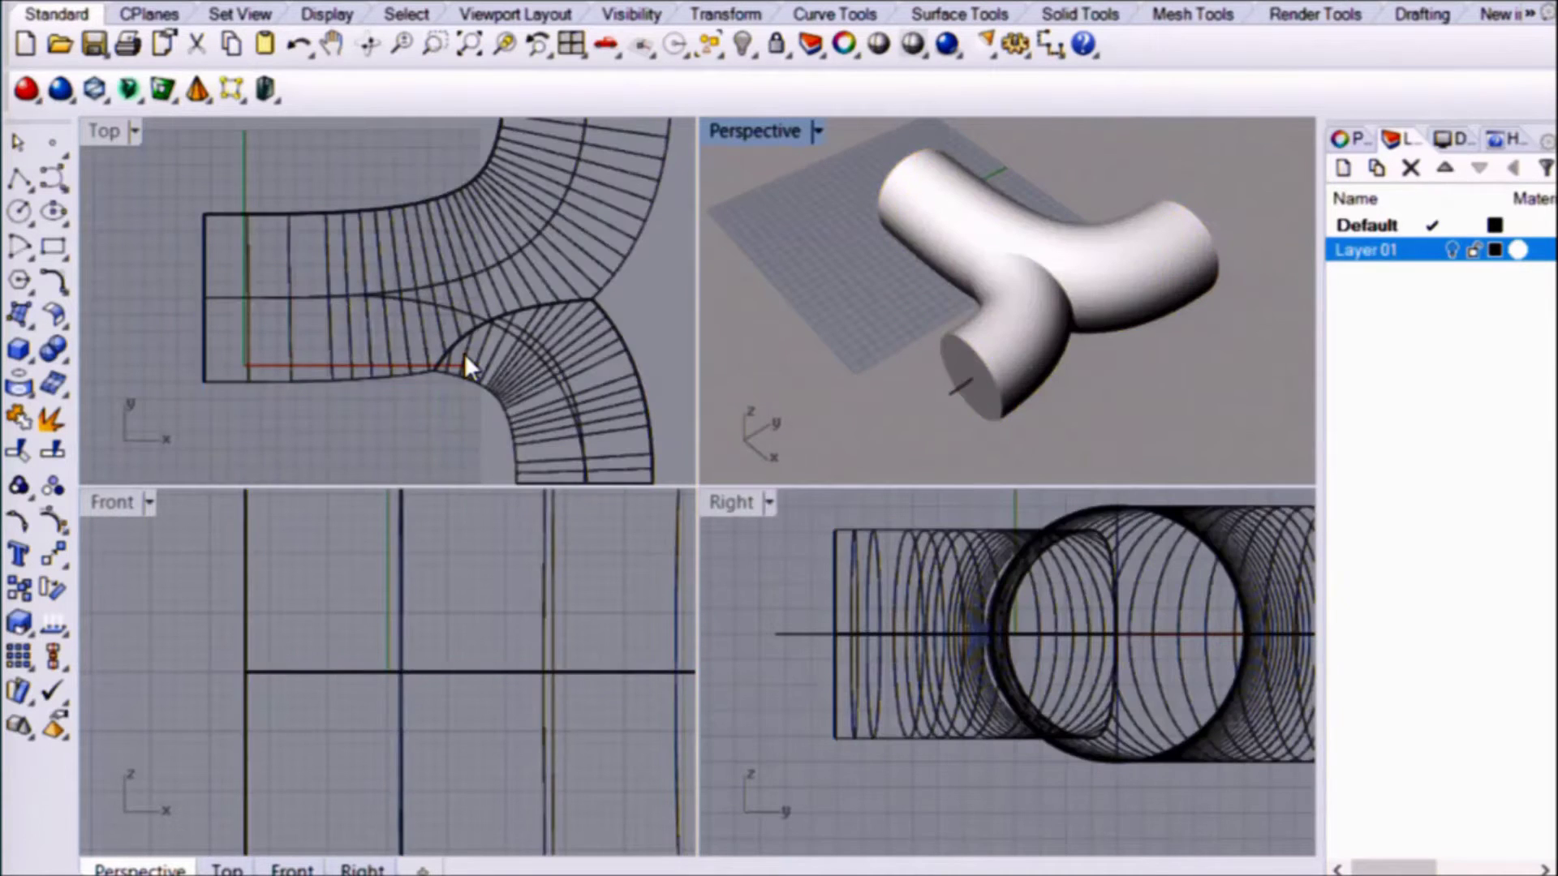
# Select the united duct and examine its junction and open branches from several sides in the Perspective viewport.
pyautogui.click(1133, 306)
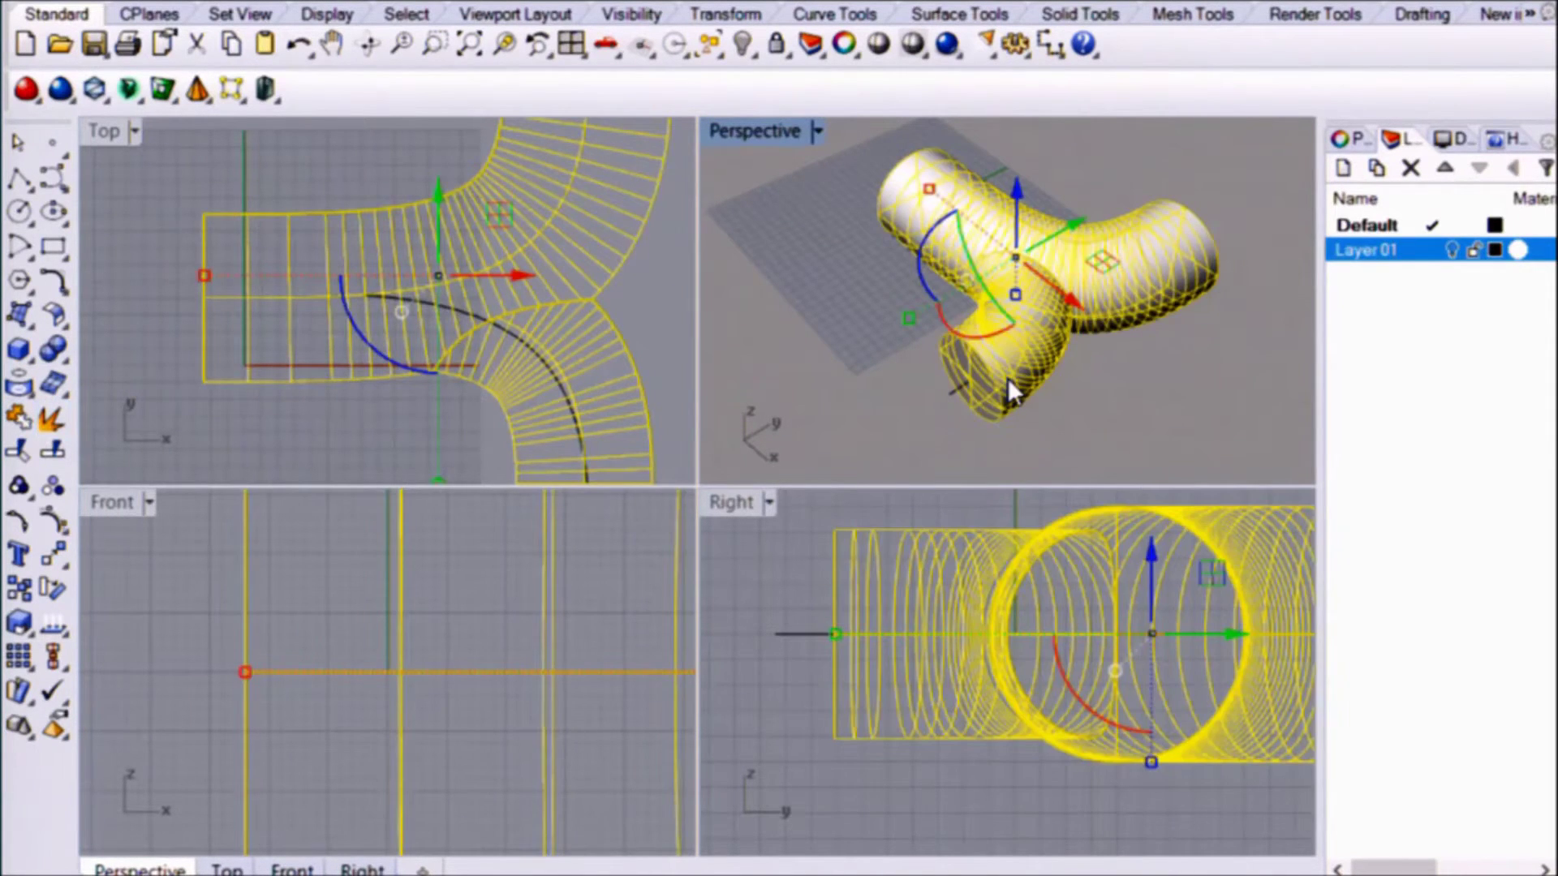
pyautogui.moveTo(1107, 309); pyautogui.dragTo(977, 299, button='right')
pyautogui.scroll(6, 1175, 320)
pyautogui.scroll(2, 1181, 332)
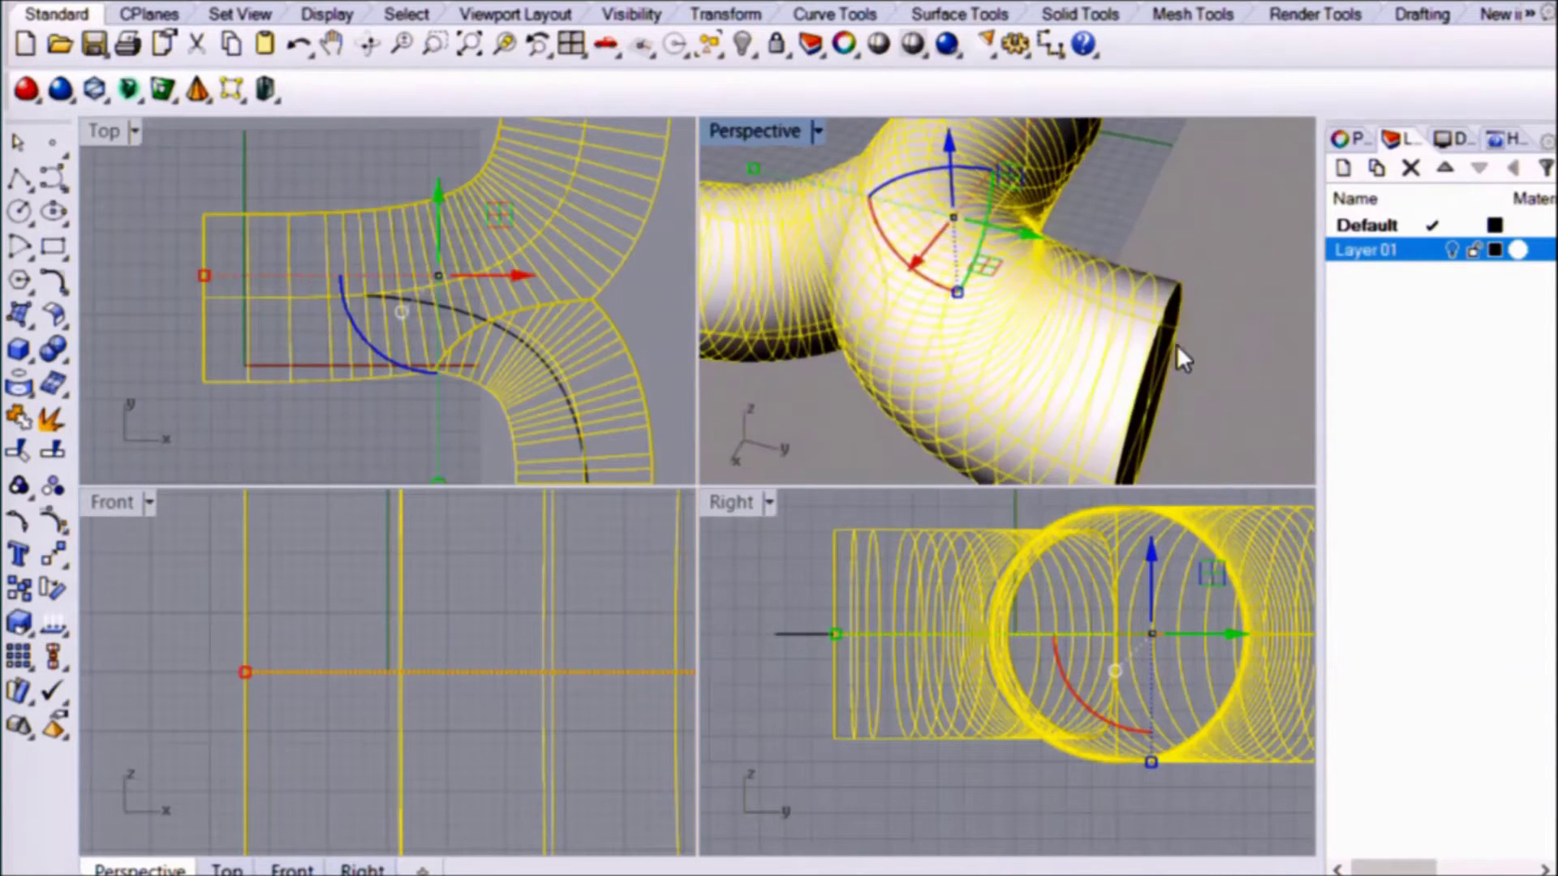
pyautogui.moveTo(1172, 376); pyautogui.dragTo(1073, 332, button='right')
pyautogui.scroll(-4, 1173, 322)
pyautogui.scroll(4, 1136, 305)
pyautogui.scroll(-5, 1036, 304)
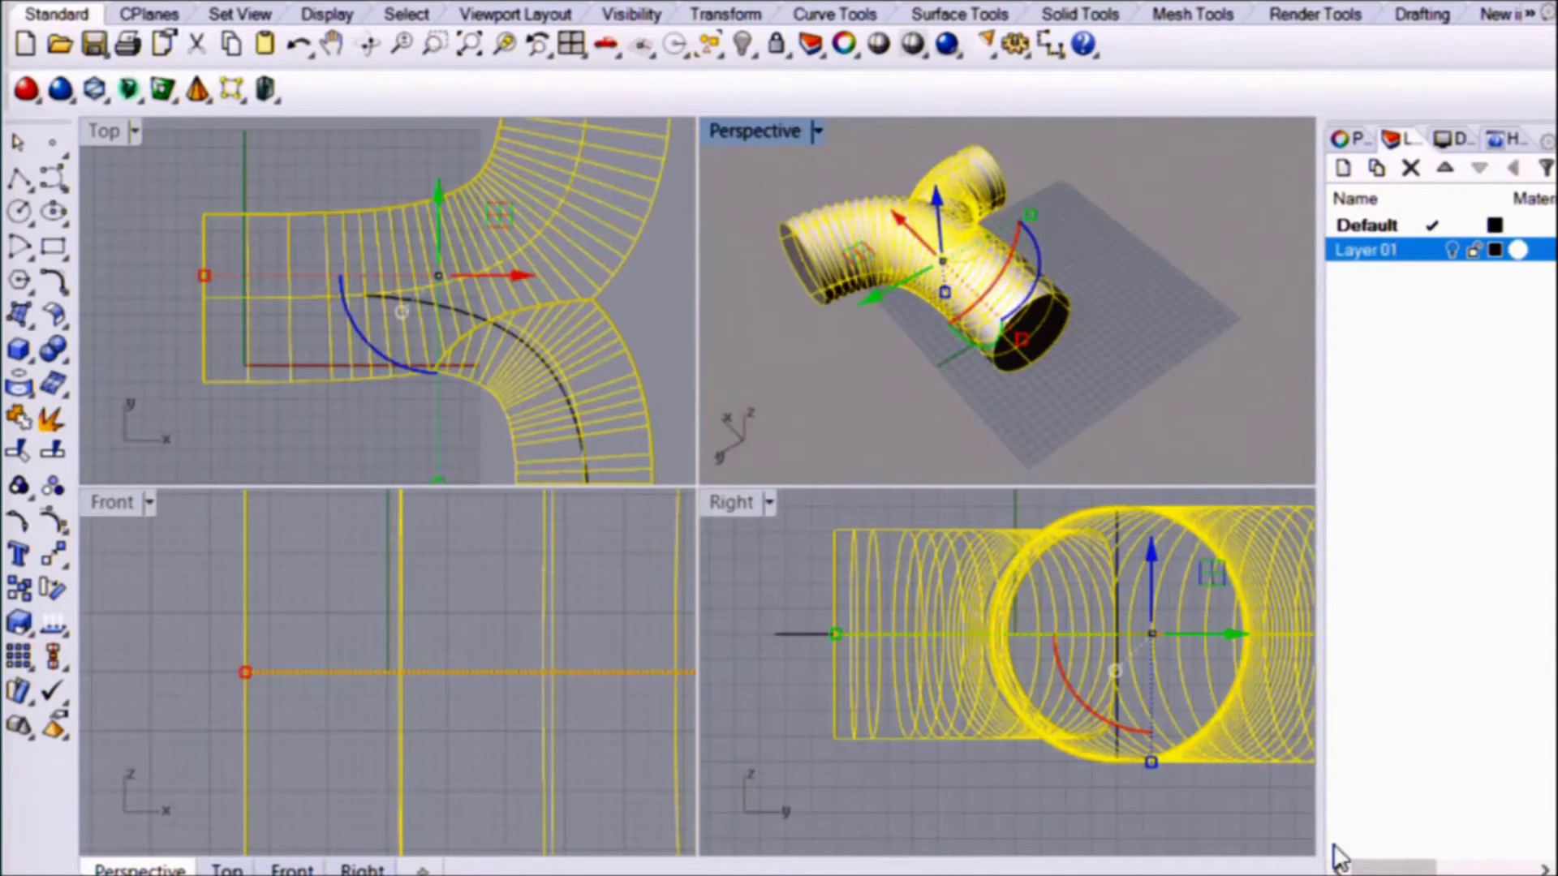
pyautogui.press('Escape')
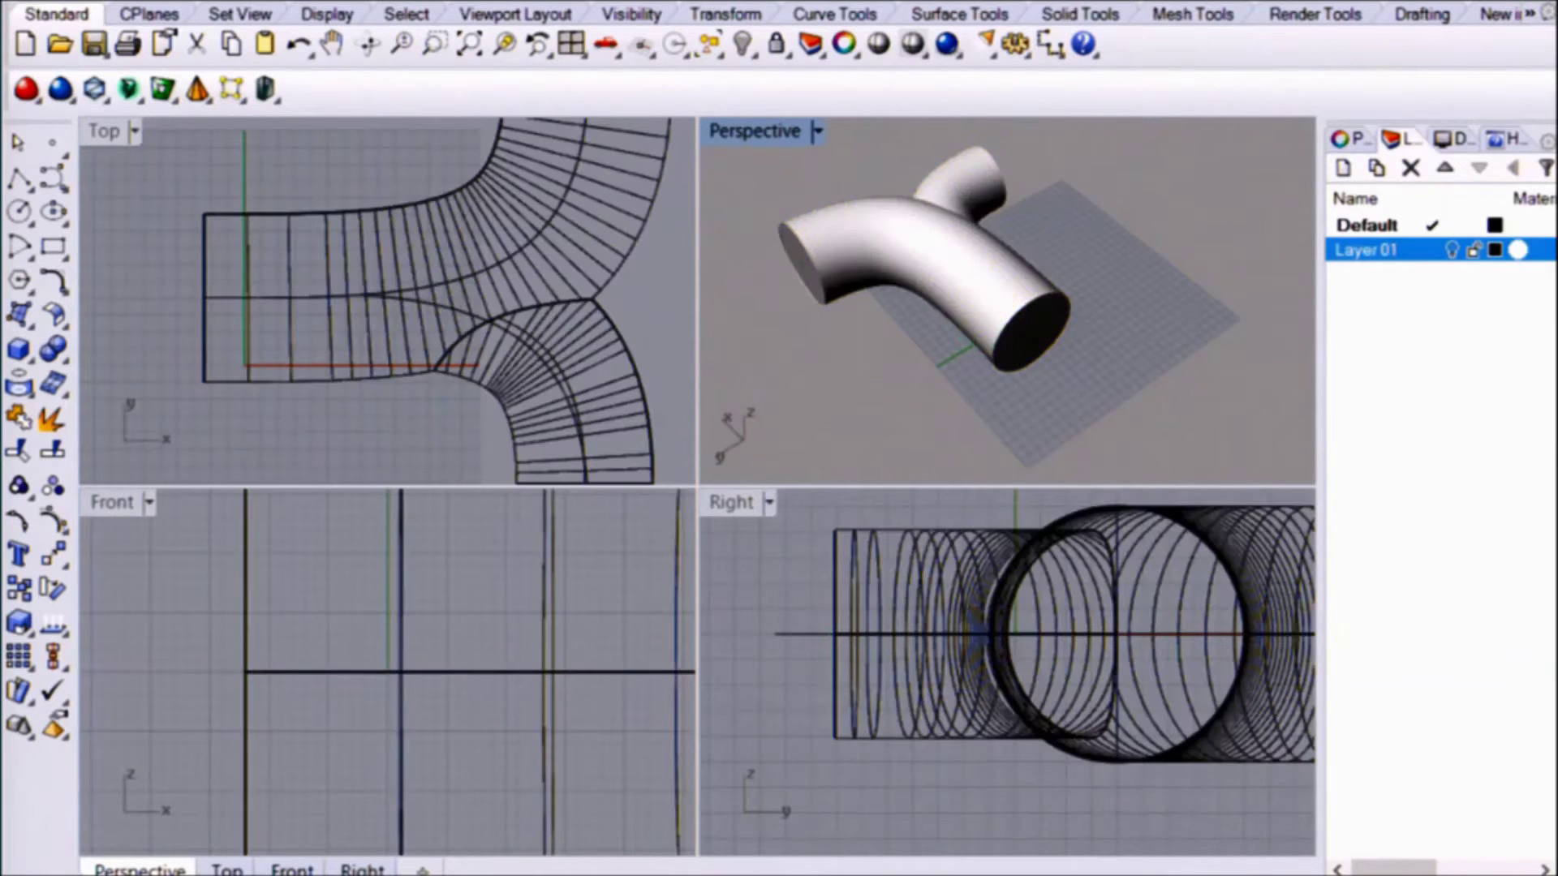
# Remove the flat end caps from the united duct's openings.
pyautogui.moveTo(923, 132); pyautogui.dragTo(1168, 267)
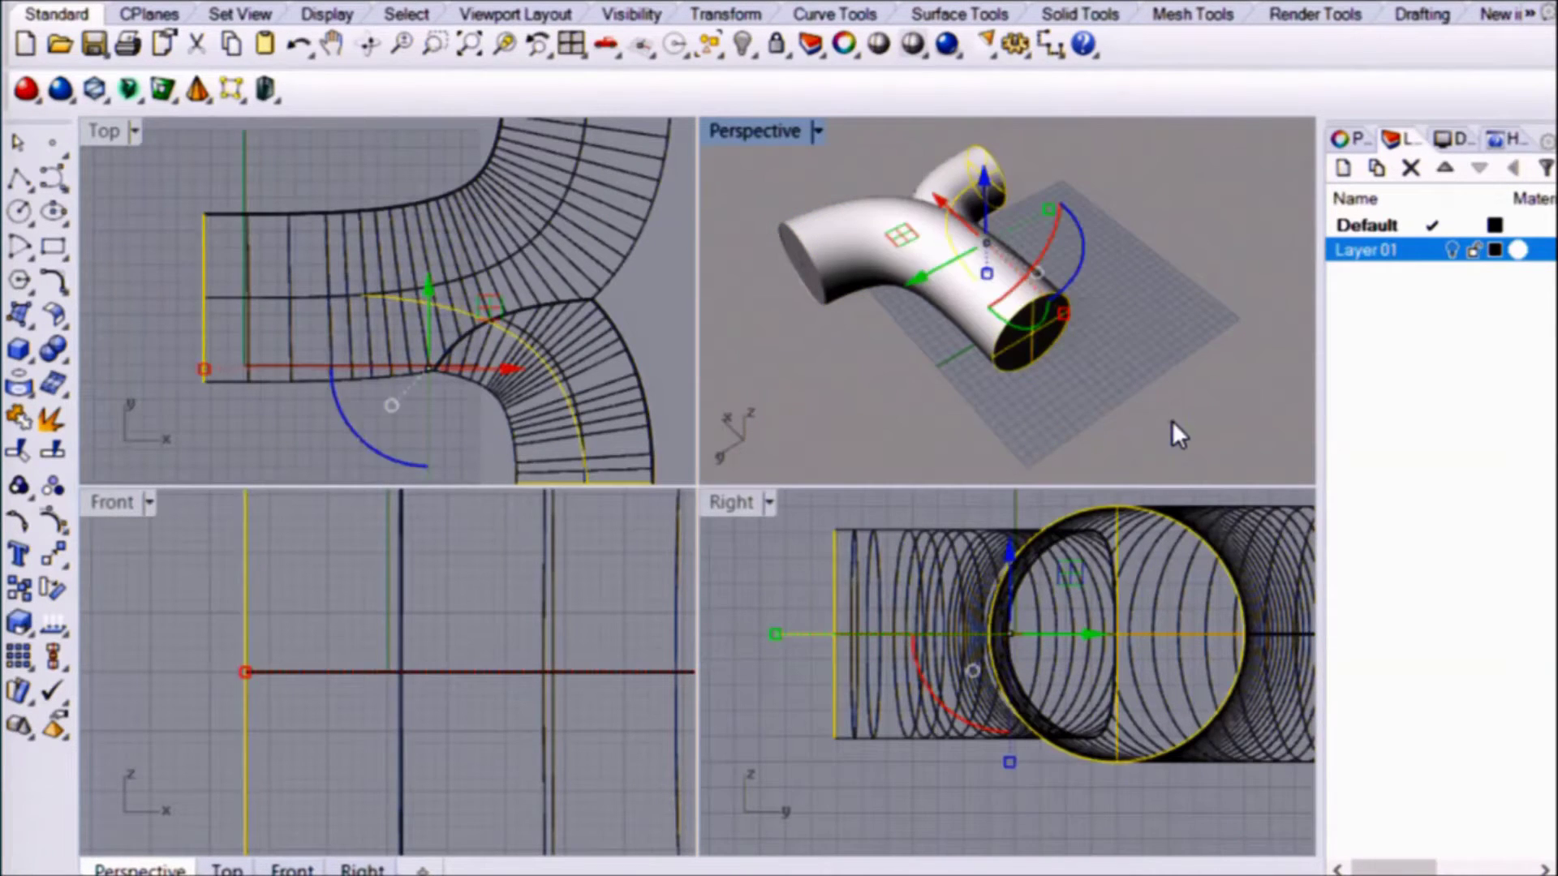
pyautogui.click(1076, 408)
pyautogui.moveTo(1076, 407); pyautogui.dragTo(1072, 367, button='right')
pyautogui.scroll(-3, 1072, 366)
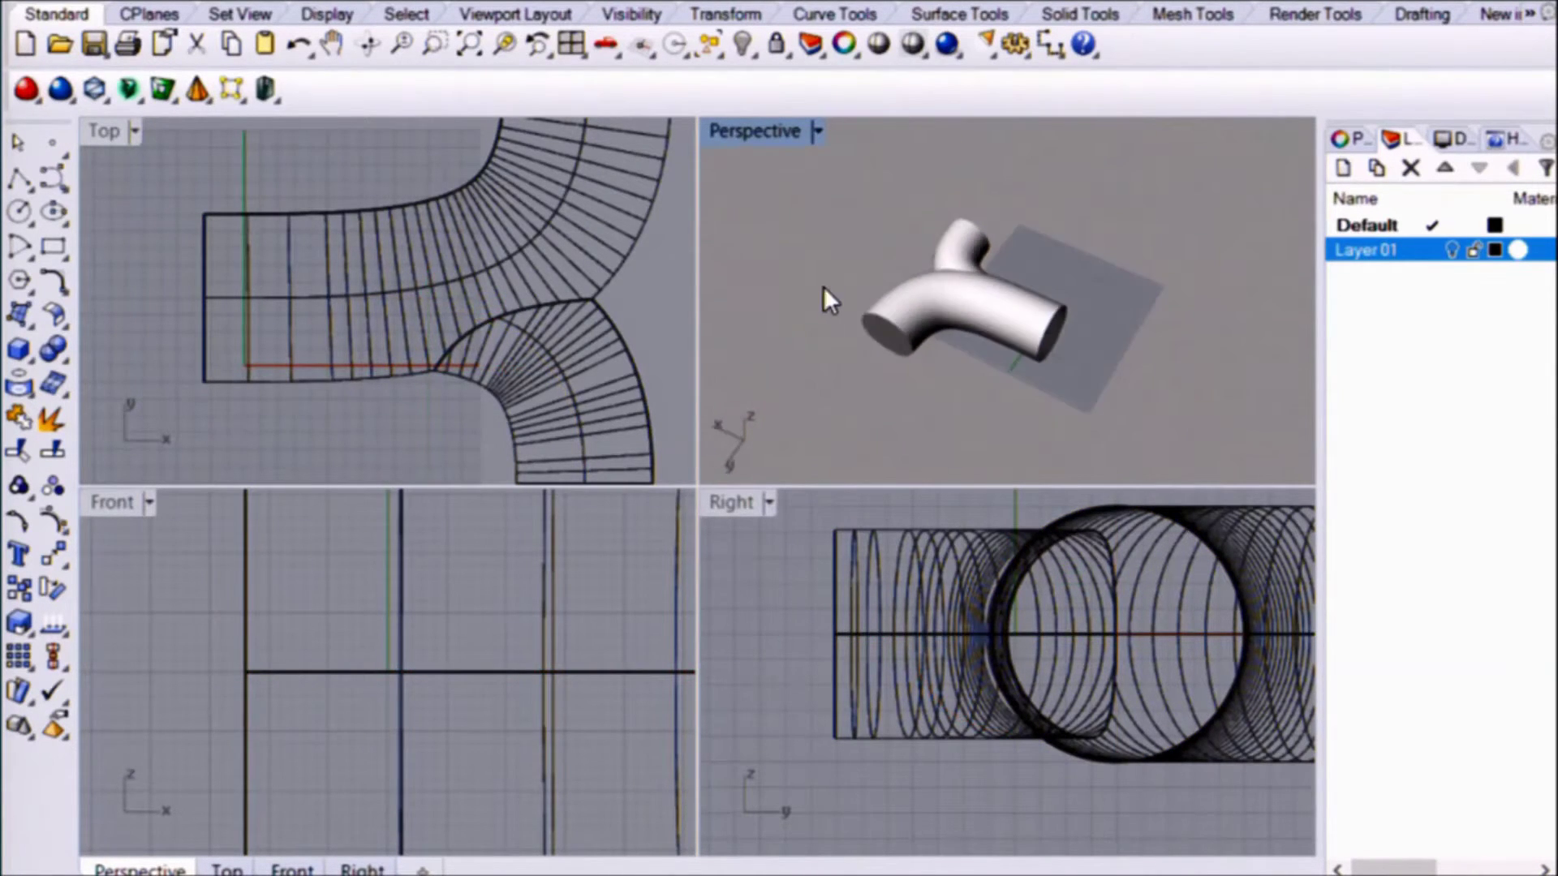
pyautogui.moveTo(824, 286); pyautogui.dragTo(990, 386)
pyautogui.click(991, 386)
pyautogui.moveTo(990, 386); pyautogui.dragTo(996, 296, button='right')
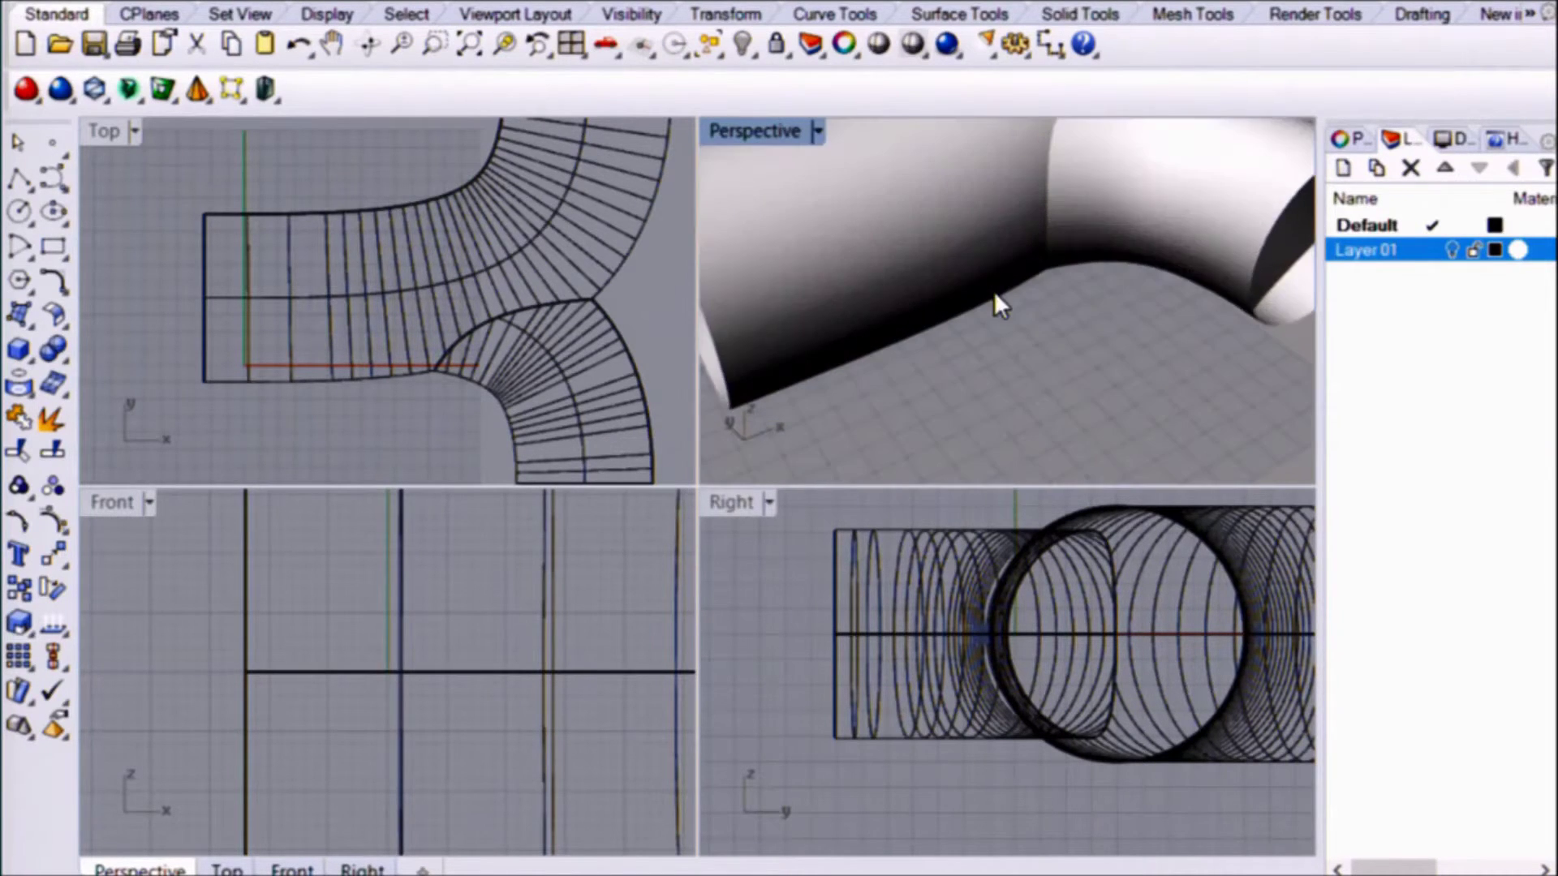
# Offset the open duct's surface outward to give it wall thickness.
pyautogui.scroll(-5, 995, 290)
pyautogui.click(979, 247)
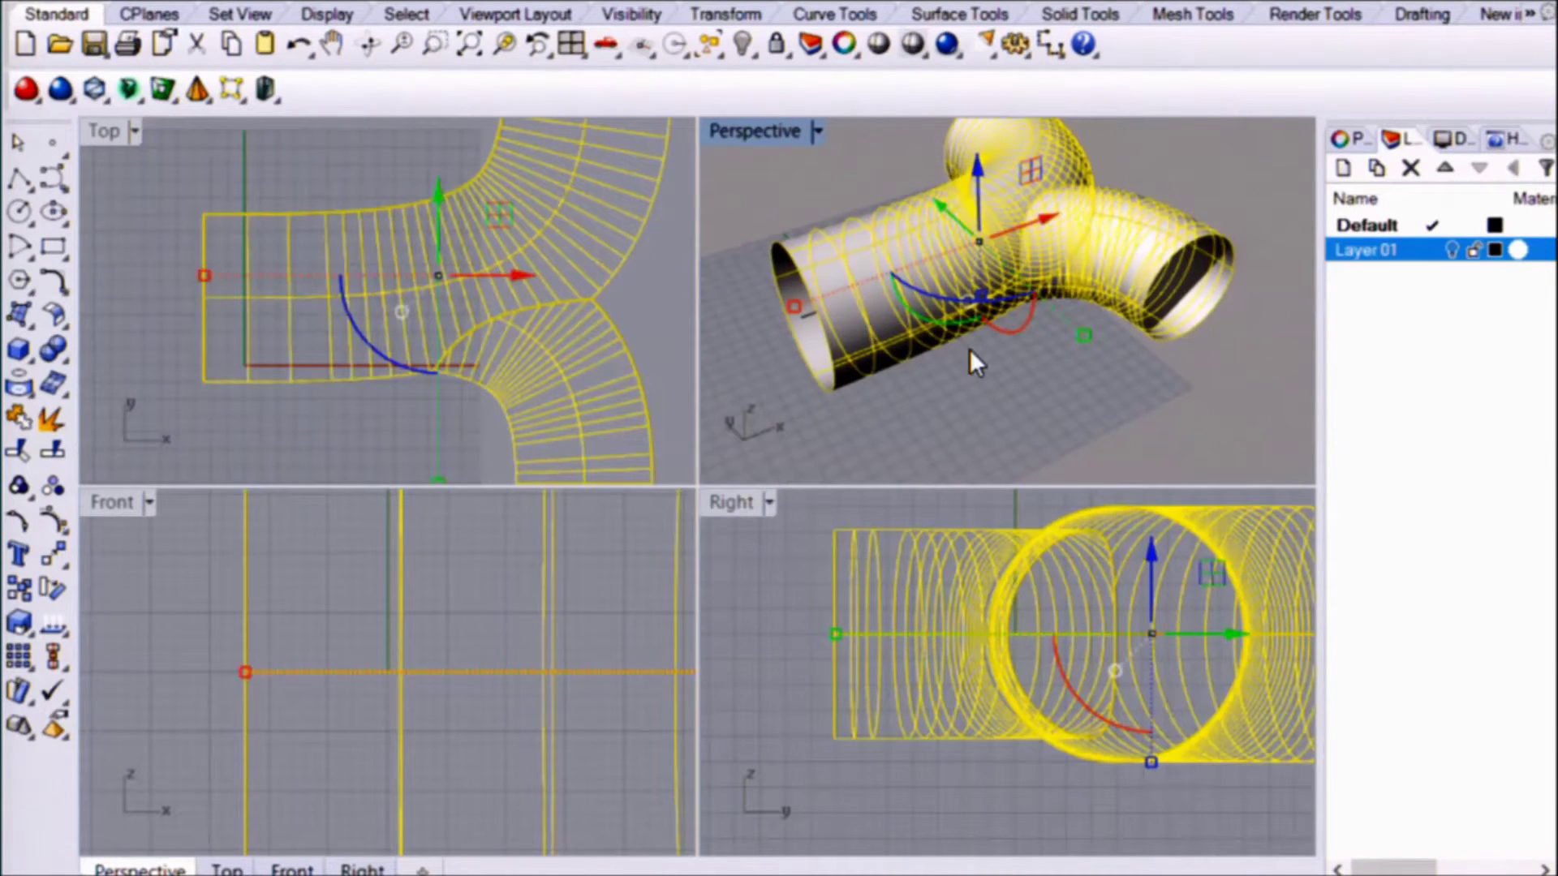
pyautogui.rightClick(468, 777)
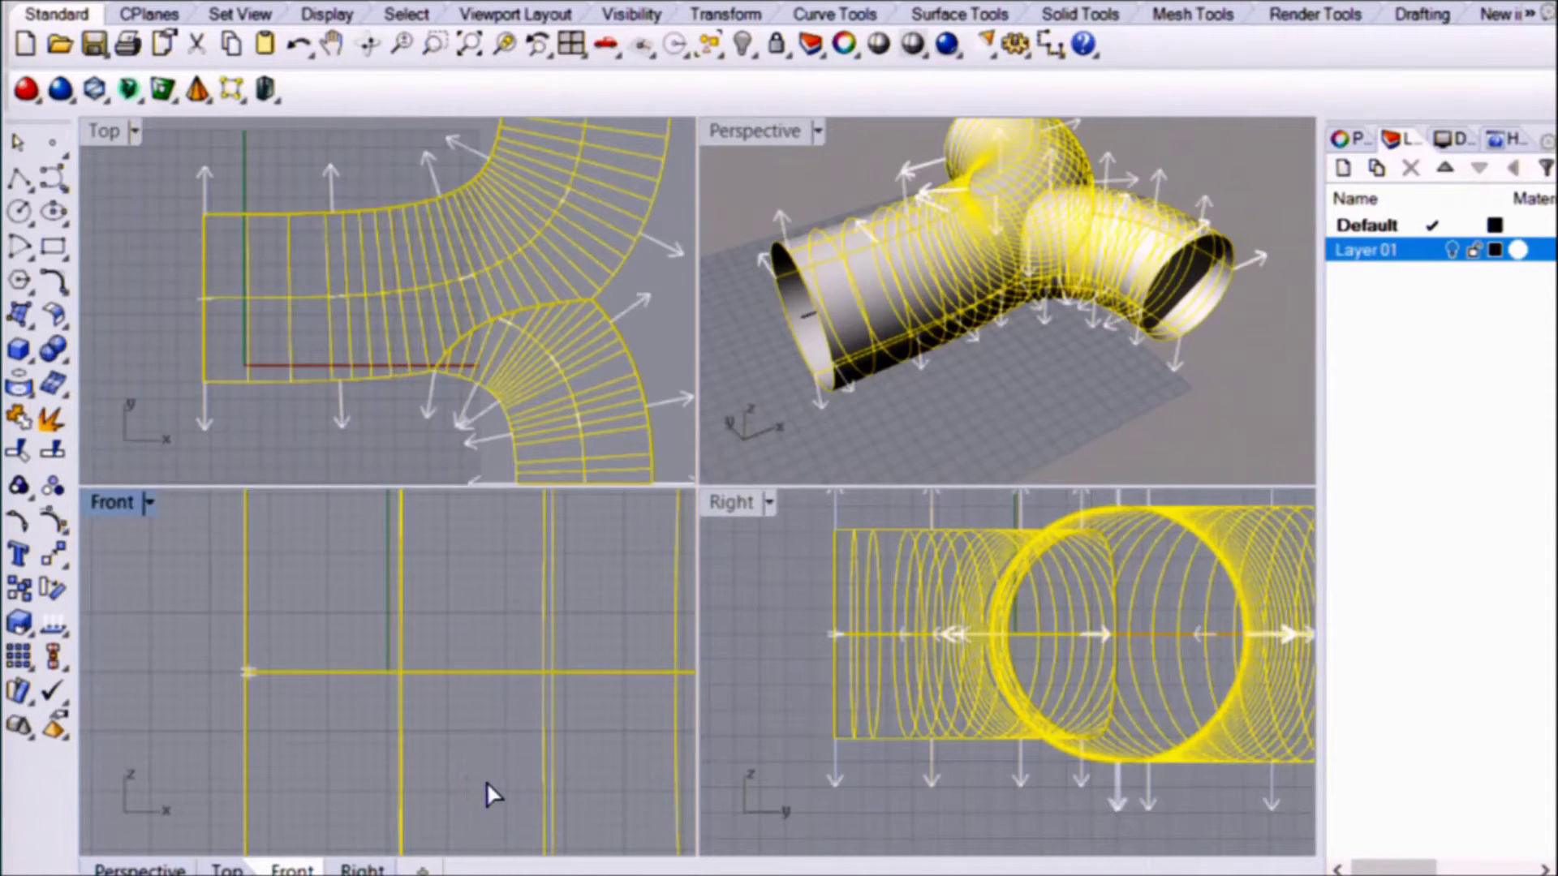
pyautogui.rightClick(487, 784)
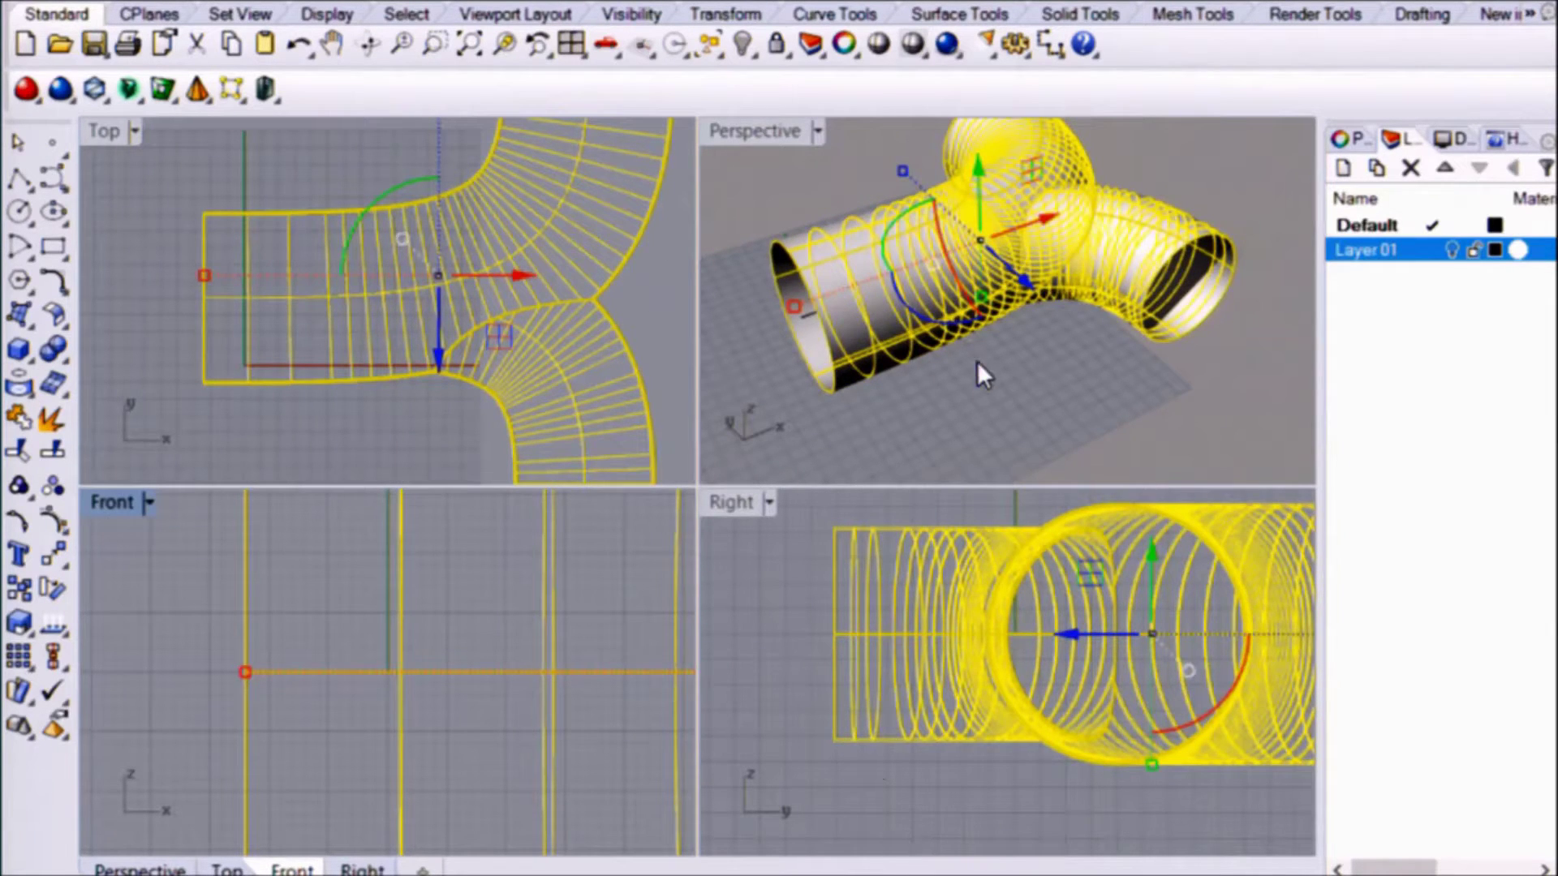
# Examine the offset duct's wall thickness up close at the main pipe's open end.
pyautogui.scroll(6, 876, 324)
pyautogui.moveTo(880, 294); pyautogui.dragTo(932, 254, button='right')
pyautogui.scroll(-2, 921, 255)
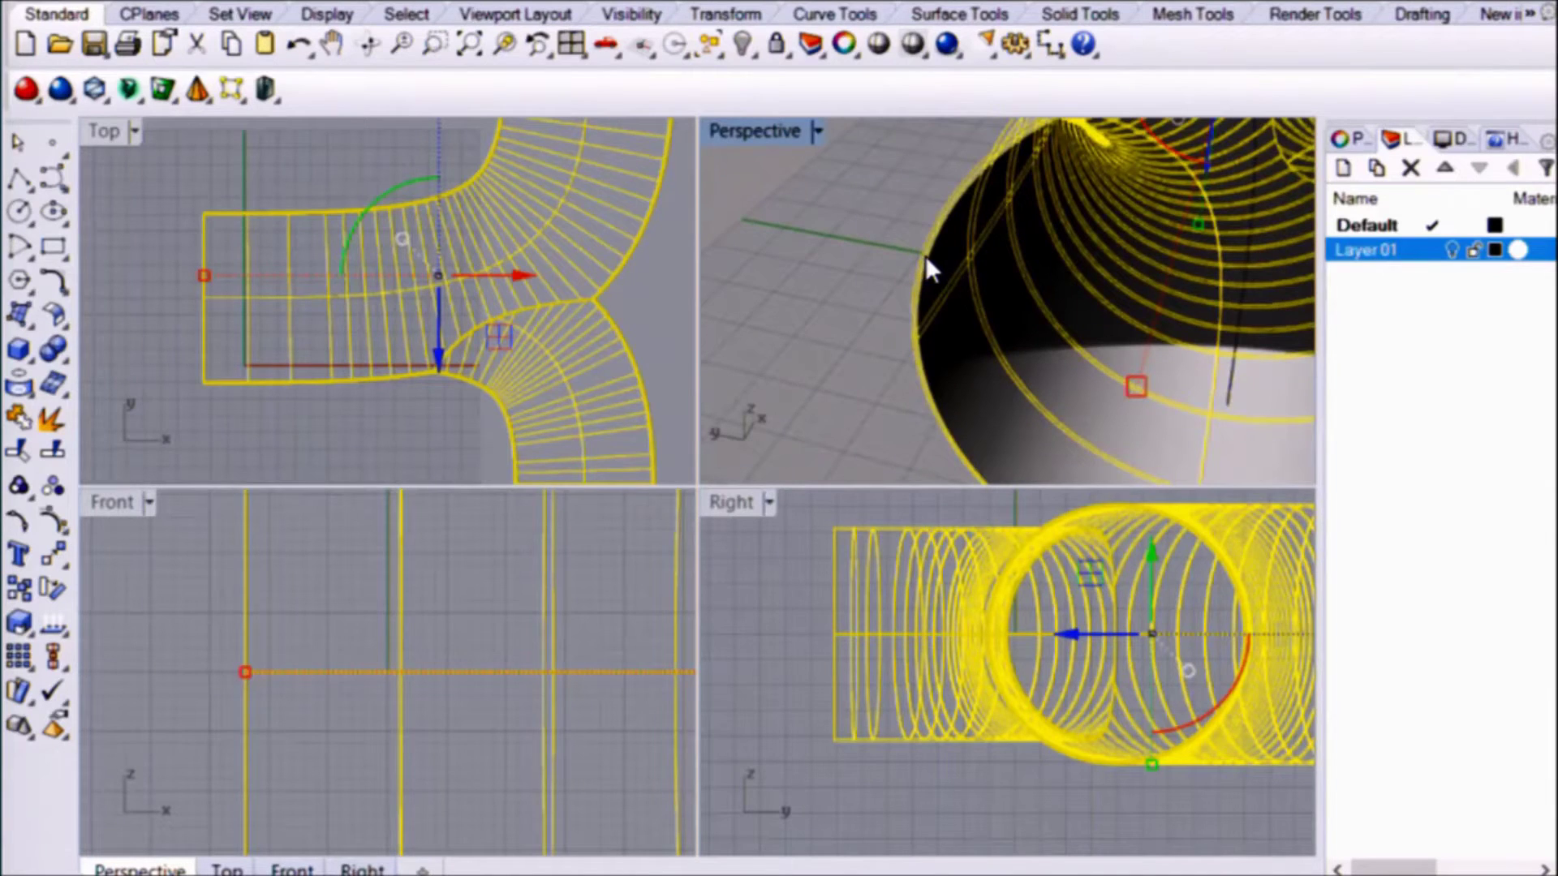
pyautogui.press('Escape')
pyautogui.click(976, 280)
pyautogui.scroll(-4, 958, 271)
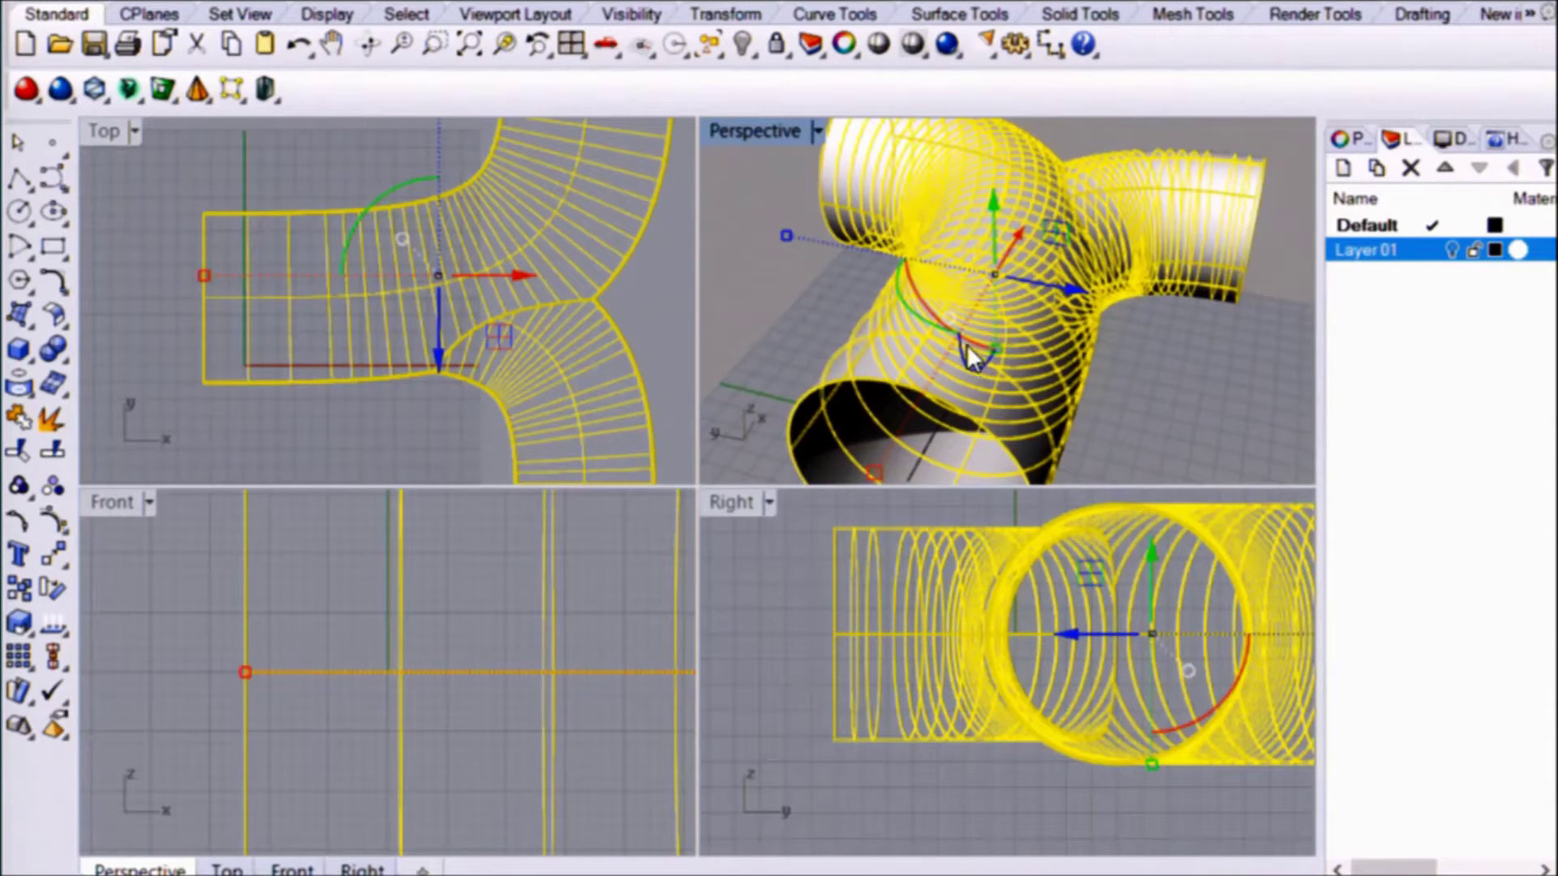
# Examine the whole hollow duct and its branch junction from several angles in the Perspective viewport.
pyautogui.scroll(-4, 1079, 353)
pyautogui.moveTo(1089, 347); pyautogui.dragTo(1174, 363, button='right')
pyautogui.press('Escape')
pyautogui.moveTo(1092, 314); pyautogui.dragTo(988, 292, button='right')
pyautogui.scroll(-2, 982, 280)
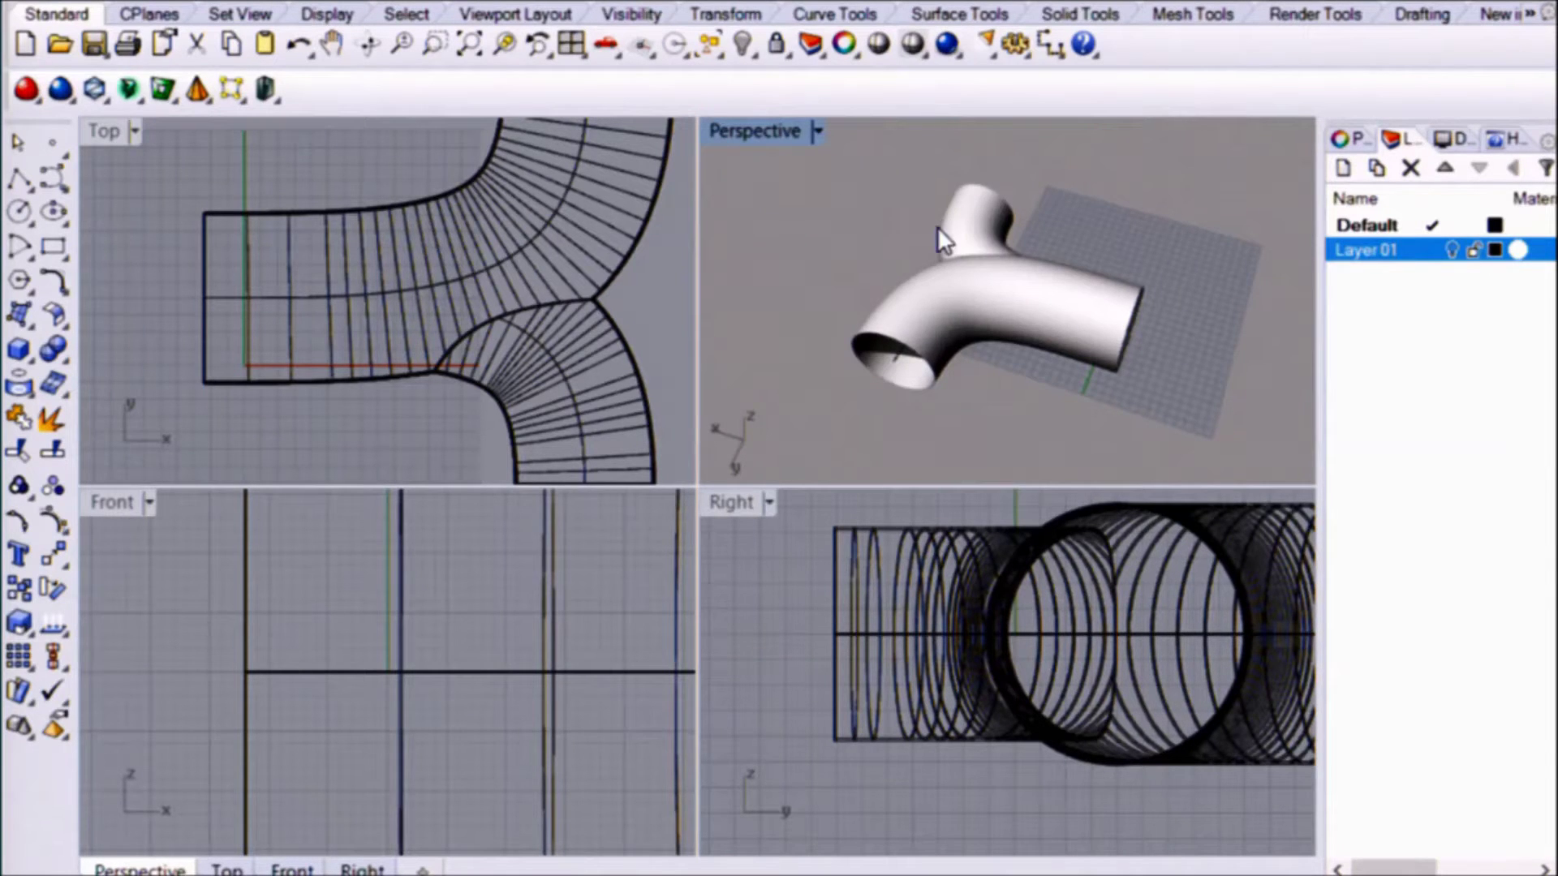
pyautogui.scroll(2, 961, 284)
pyautogui.scroll(-2, 980, 280)
pyautogui.scroll(3, 1035, 286)
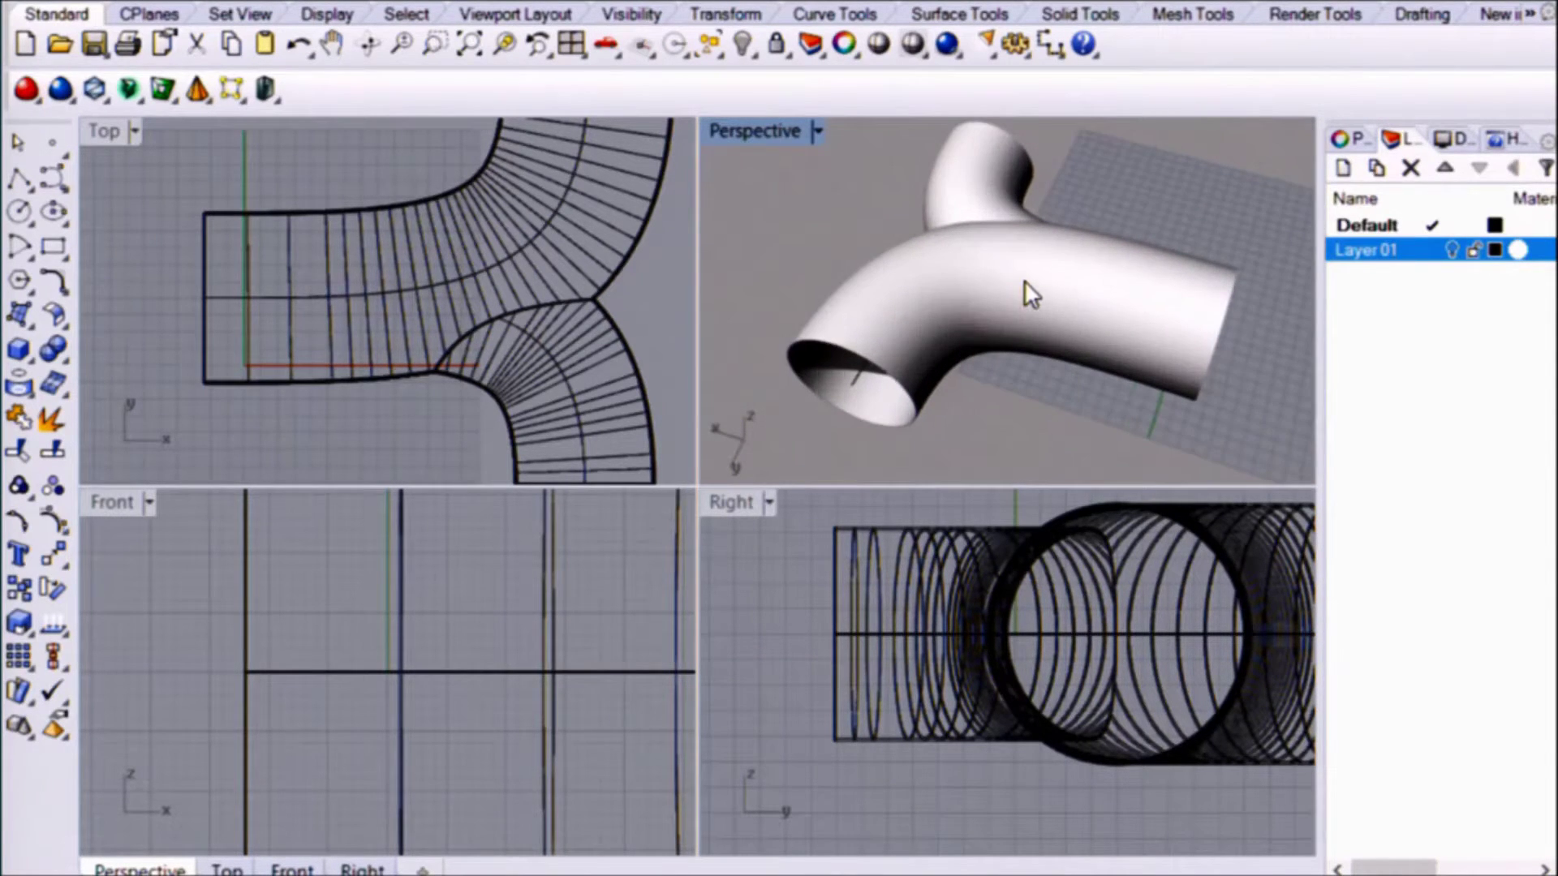
pyautogui.moveTo(1015, 255); pyautogui.dragTo(1057, 239, button='right')
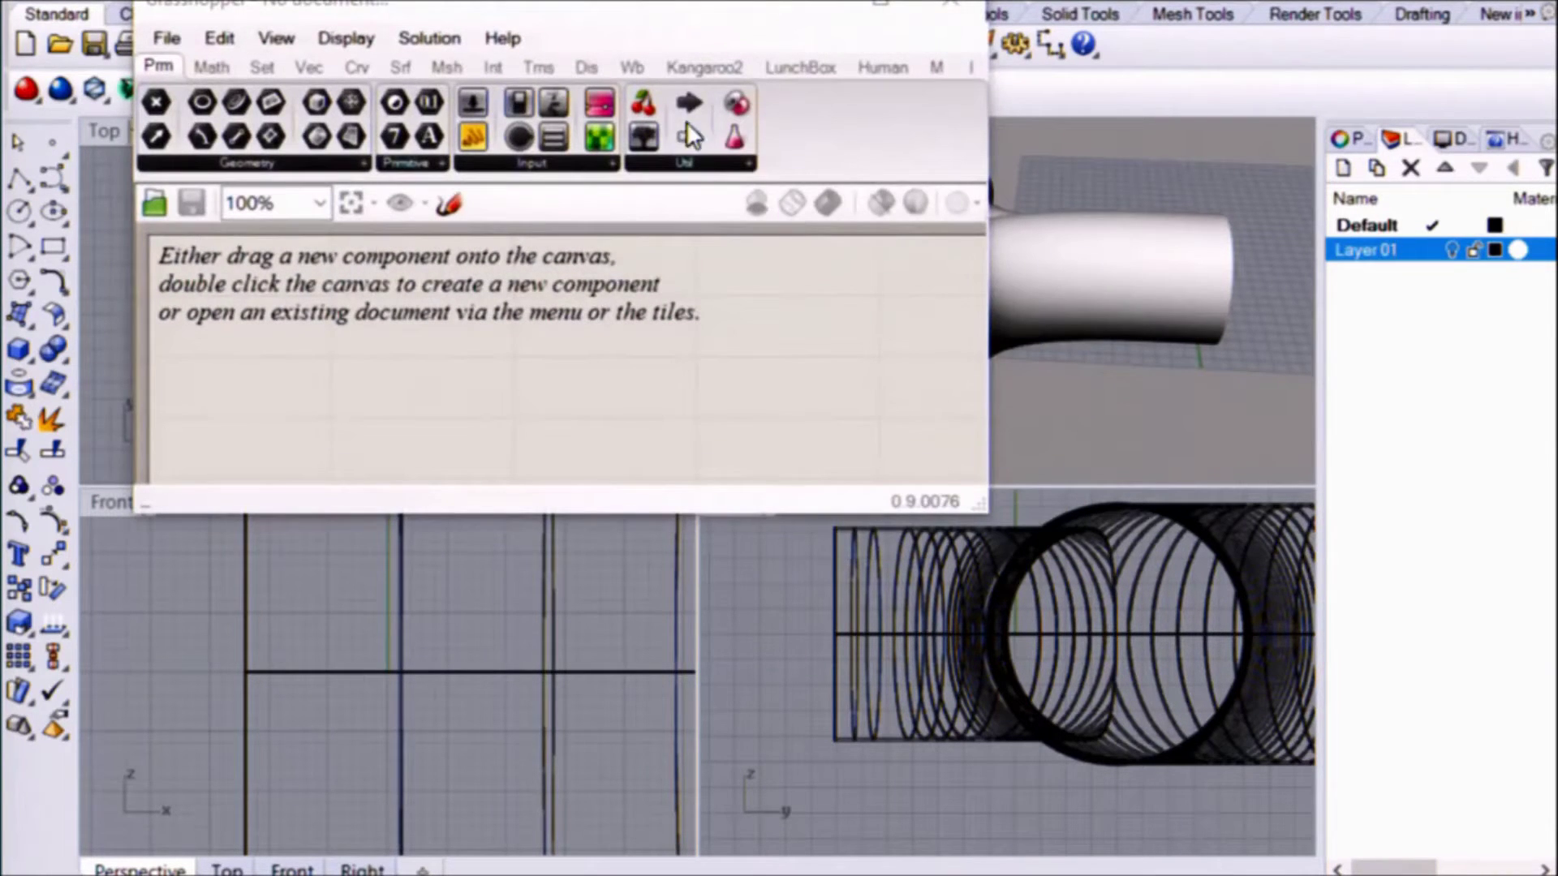
# Place Grasshopper beside Rhinoceros, maximize the Perspective viewport, and widen it to show the whole duct.
pyautogui.moveTo(713, 17); pyautogui.dragTo(1557, 435)
pyautogui.click(305, 26)
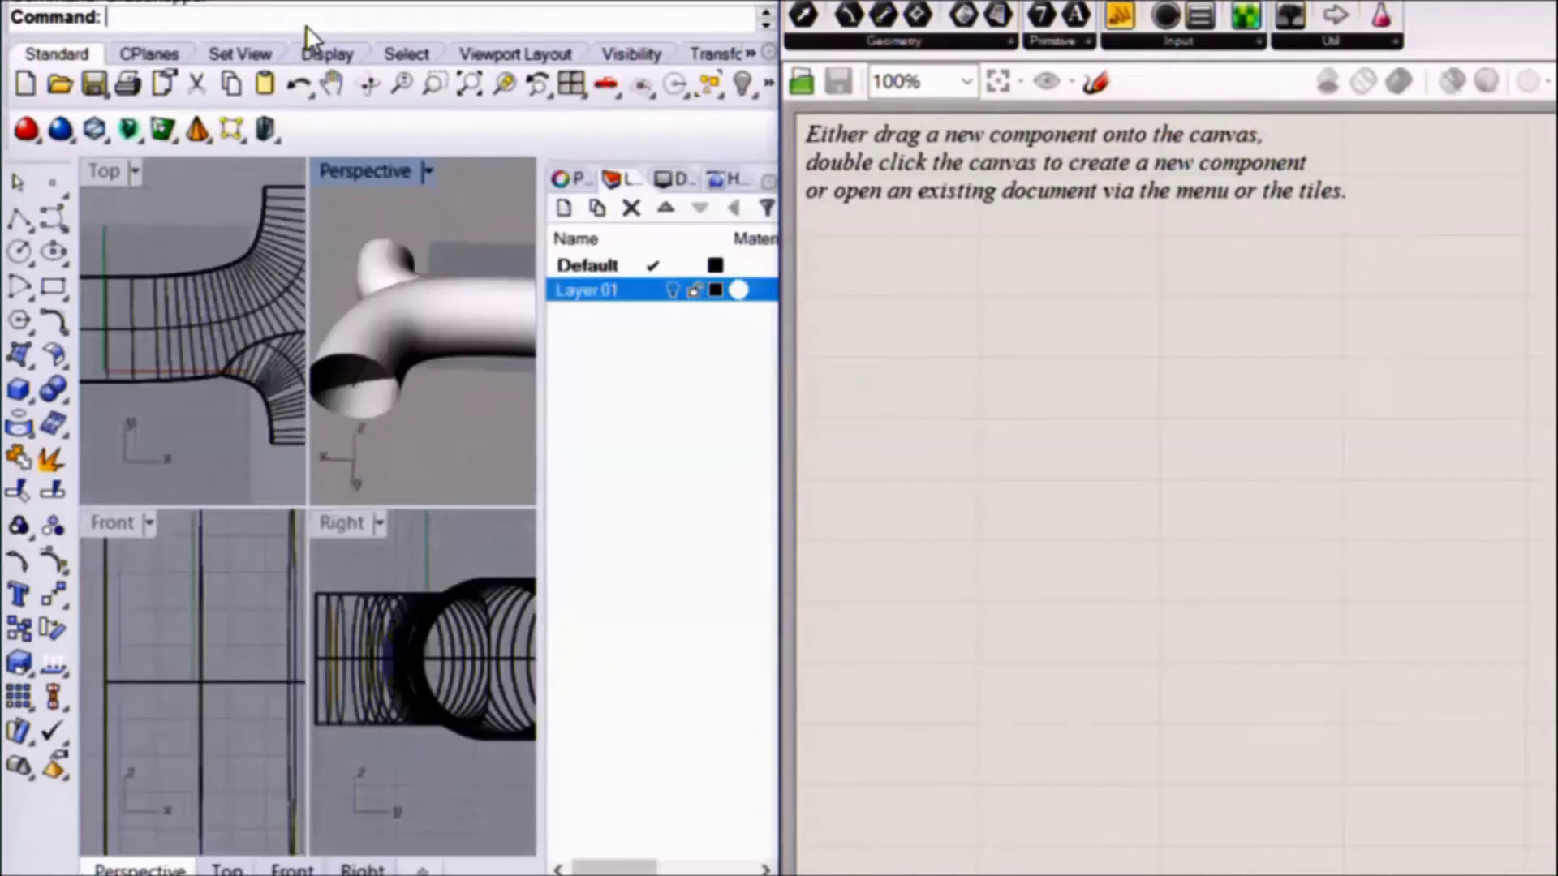
pyautogui.doubleClick(373, 171)
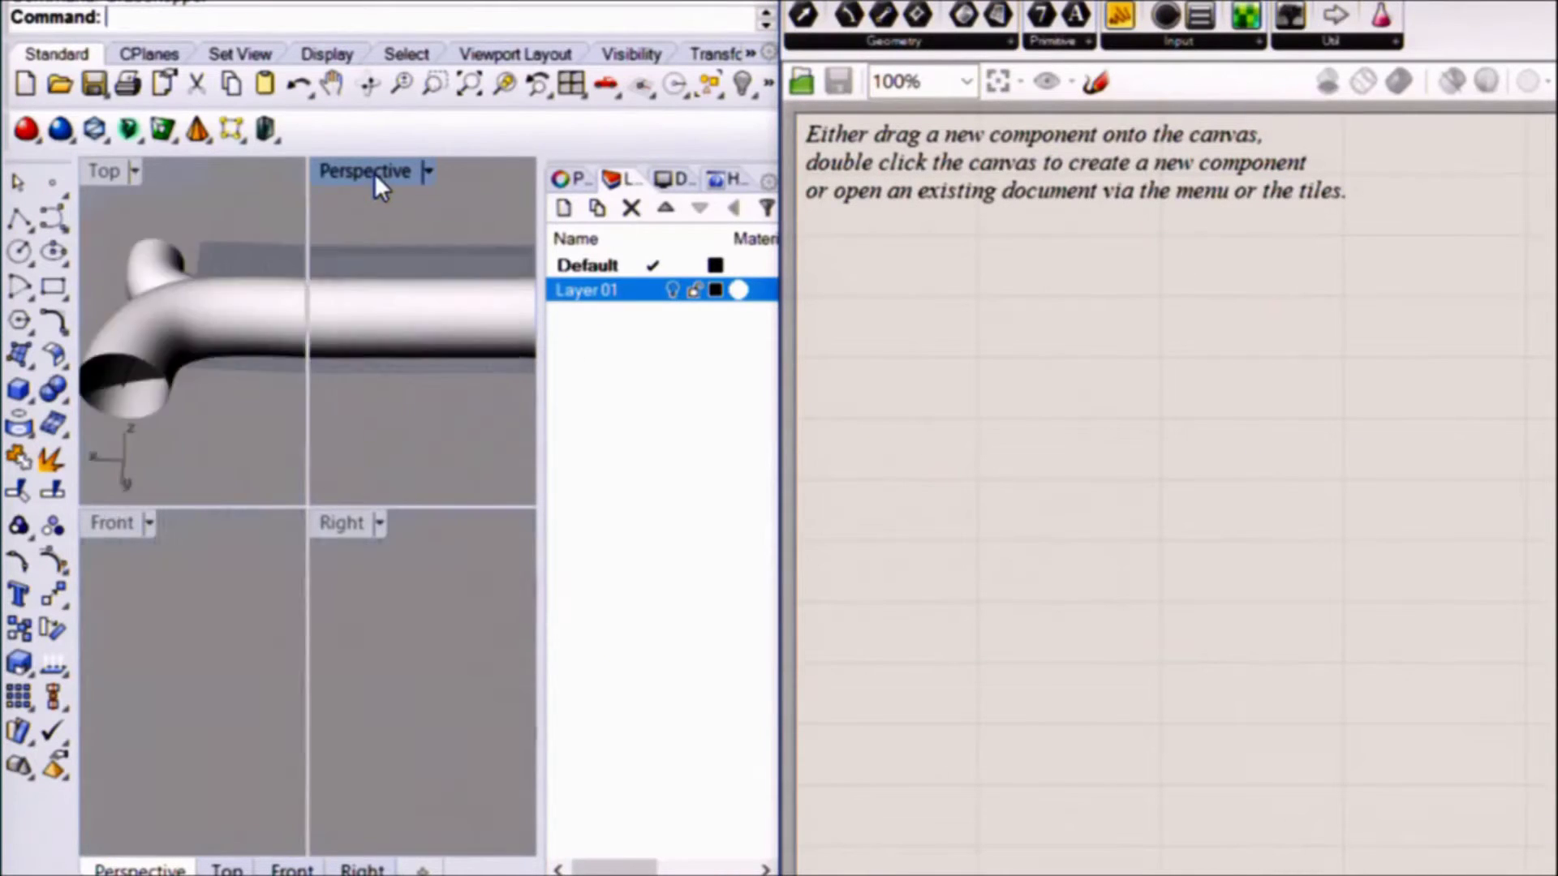
pyautogui.moveTo(539, 487); pyautogui.dragTo(709, 556)
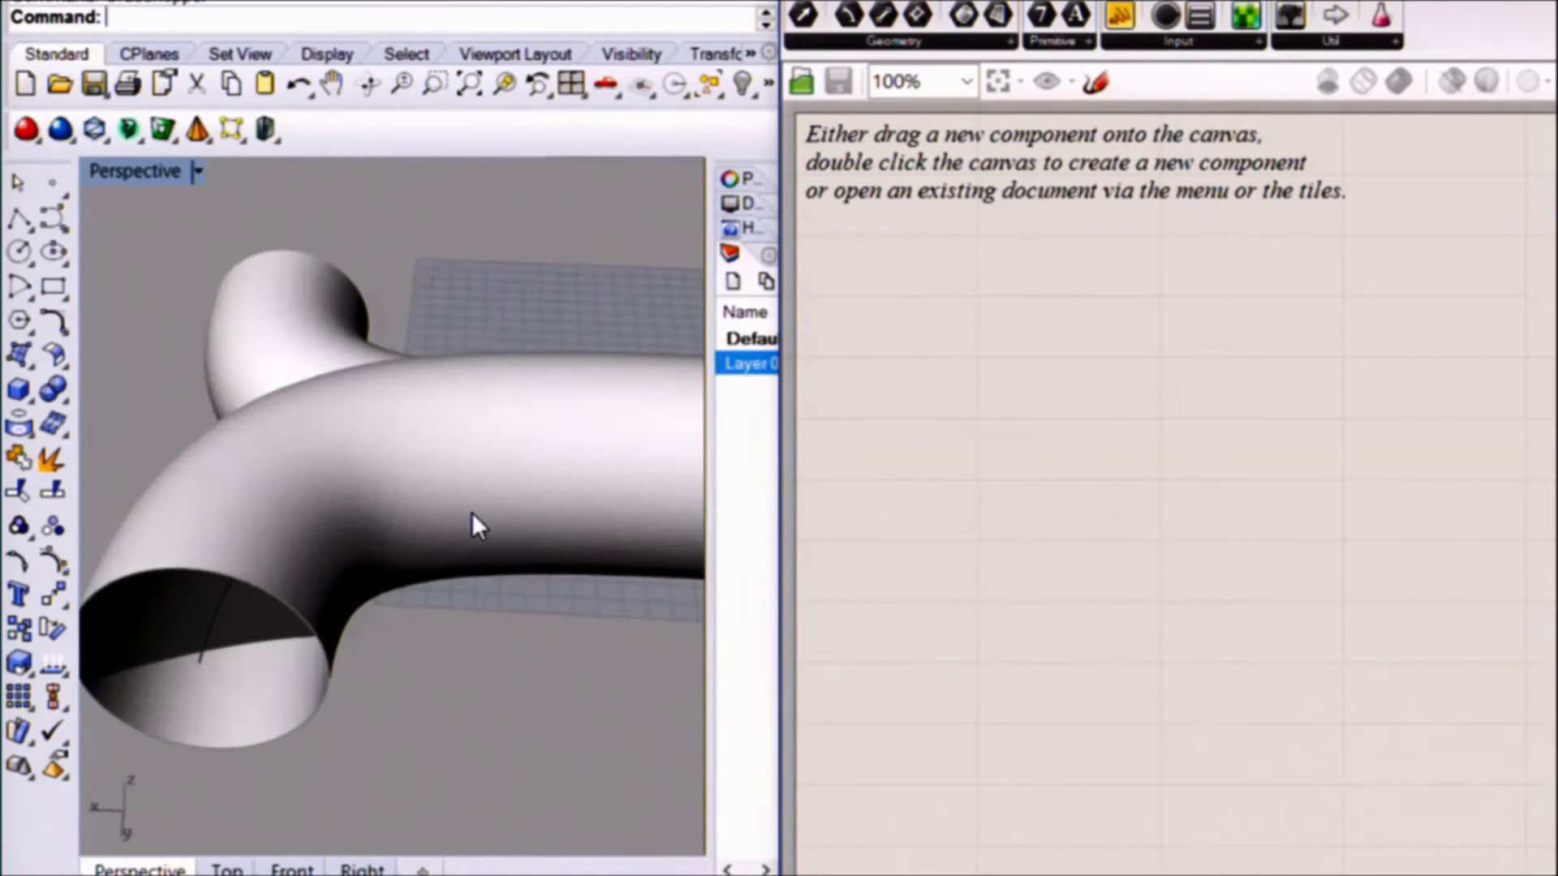
pyautogui.scroll(-3, 440, 474)
pyautogui.moveTo(440, 473); pyautogui.dragTo(537, 513, button='right')
pyautogui.keyDown('shift'); pyautogui.moveTo(391, 445); pyautogui.dragTo(486, 487, button='right'); pyautogui.keyUp('shift')
# Add two Surface parameters, one below the other, to the Grasshopper canvas.
pyautogui.click(1191, 325)
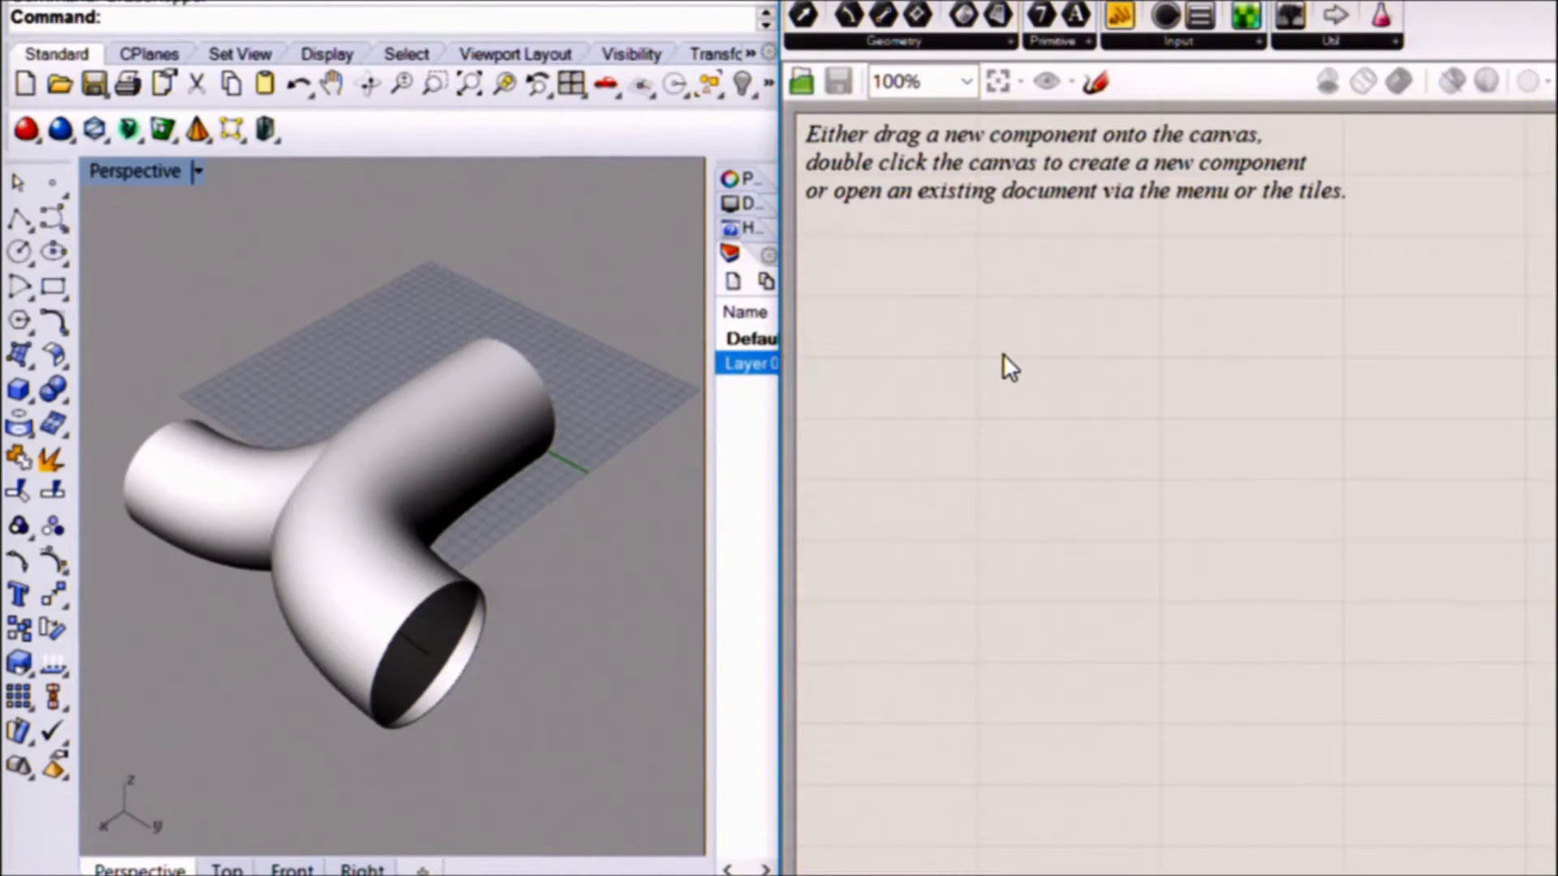
pyautogui.doubleClick(926, 407)
pyautogui.write('srf')
pyautogui.press('Return')
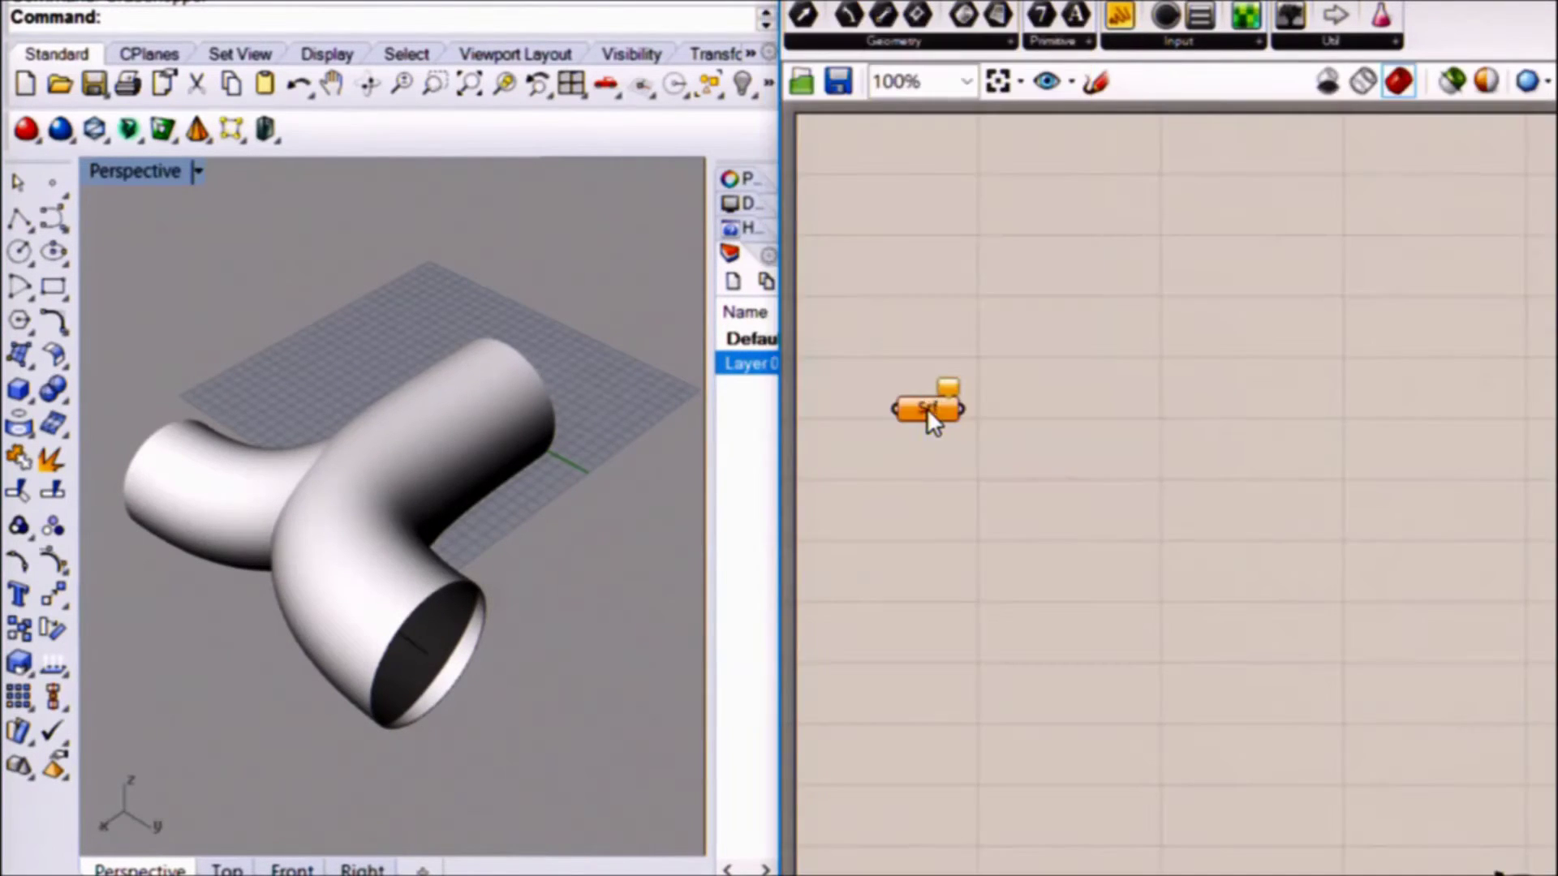
pyautogui.hotkey('ctrl', 'c')
pyautogui.hotkey('ctrl', 'v')
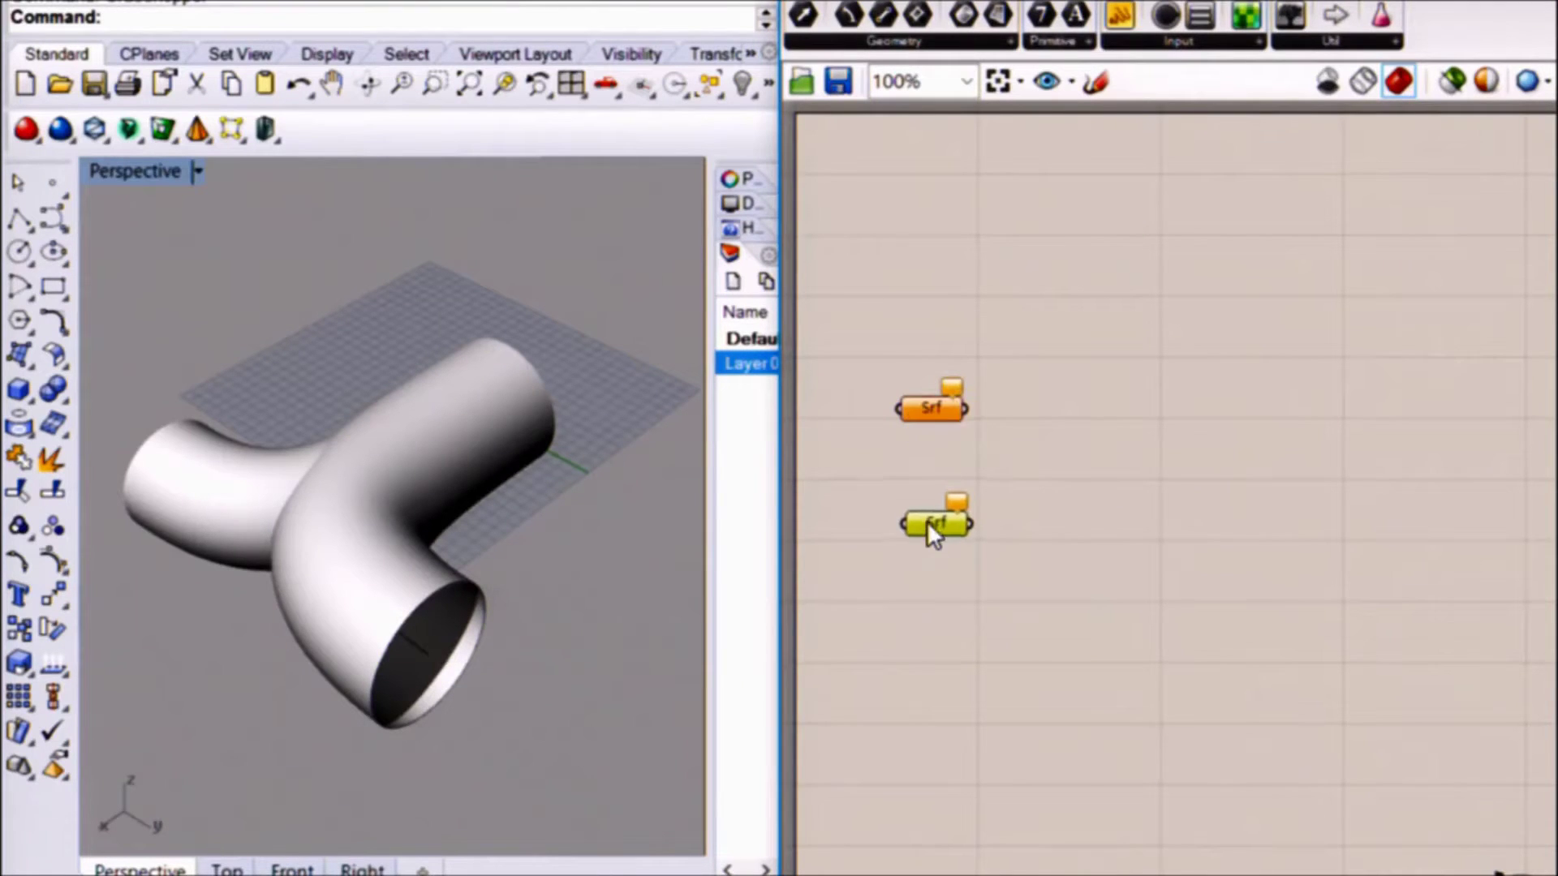
# Widen the Rhinoceros side panel and turn Layer 01 back on in the layer list.
pyautogui.click(735, 178)
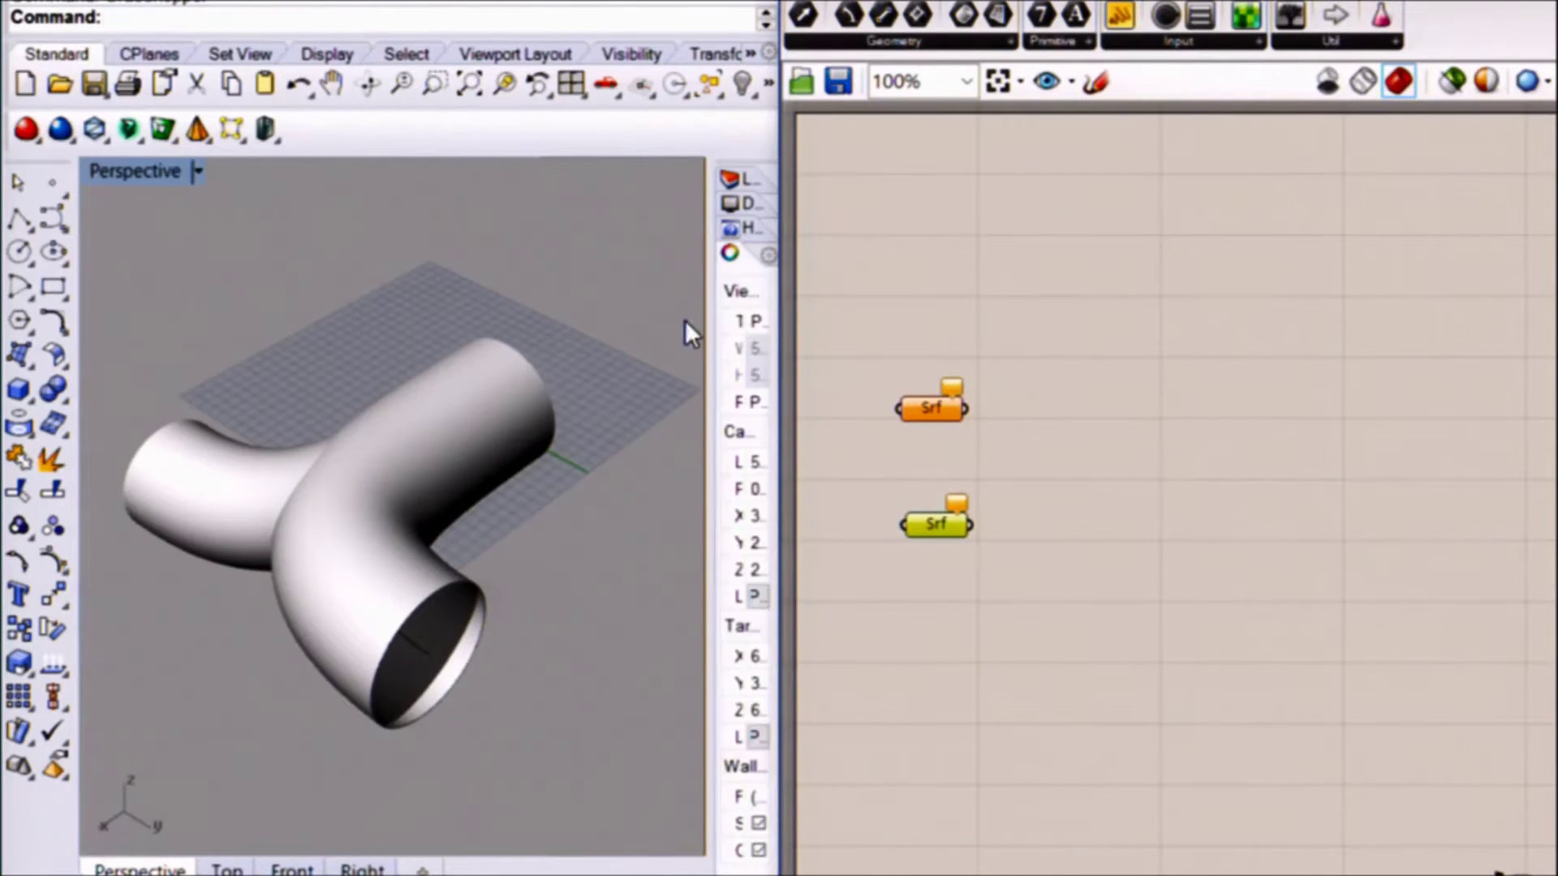
pyautogui.moveTo(705, 532); pyautogui.dragTo(590, 532)
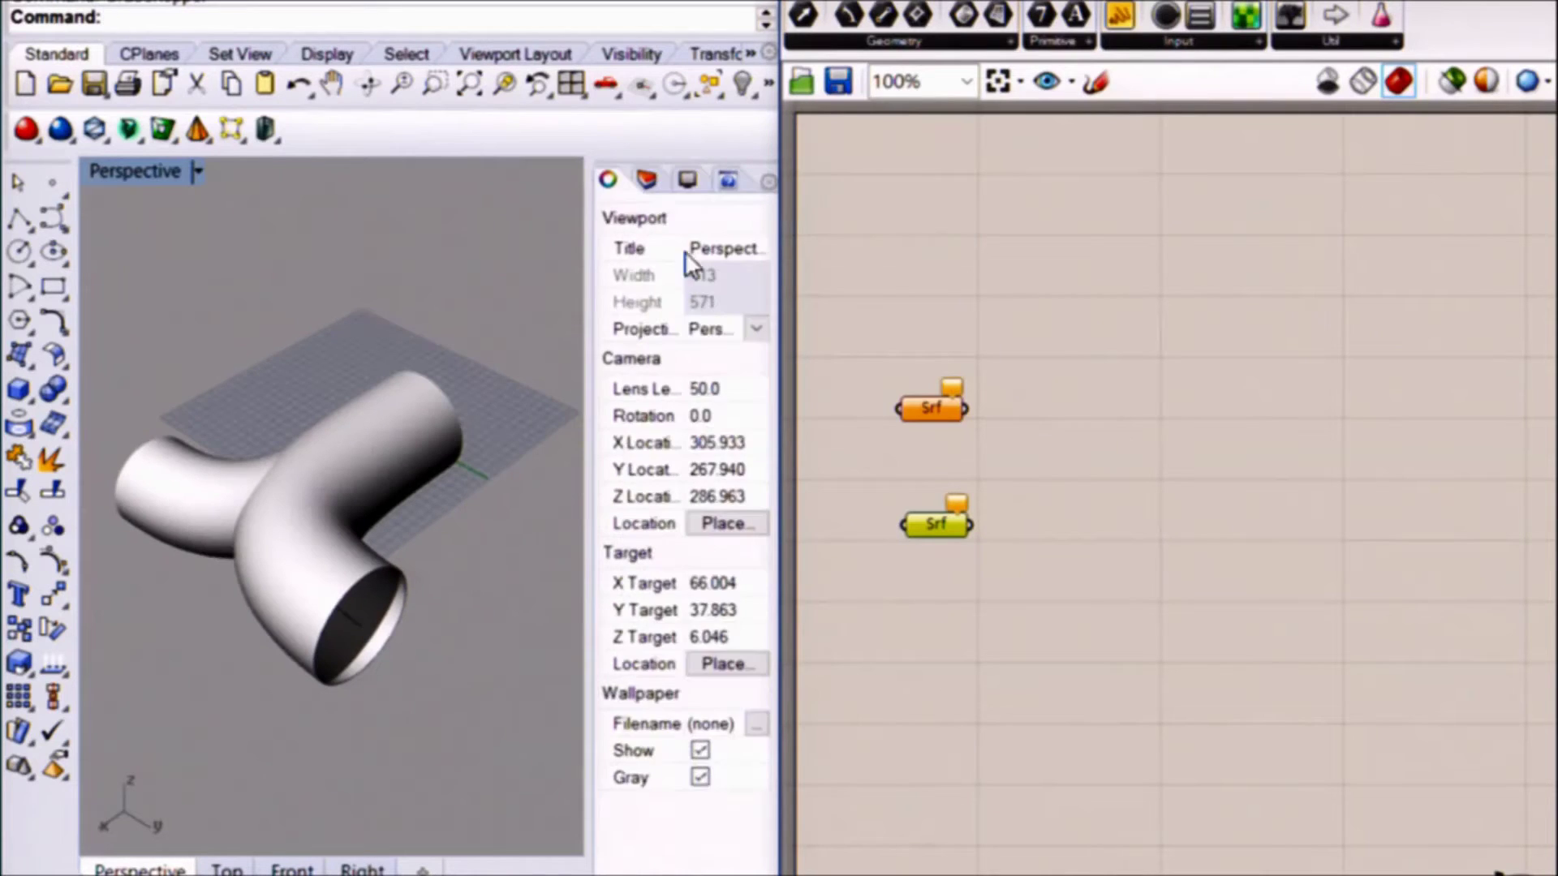
pyautogui.click(649, 180)
pyautogui.click(720, 290)
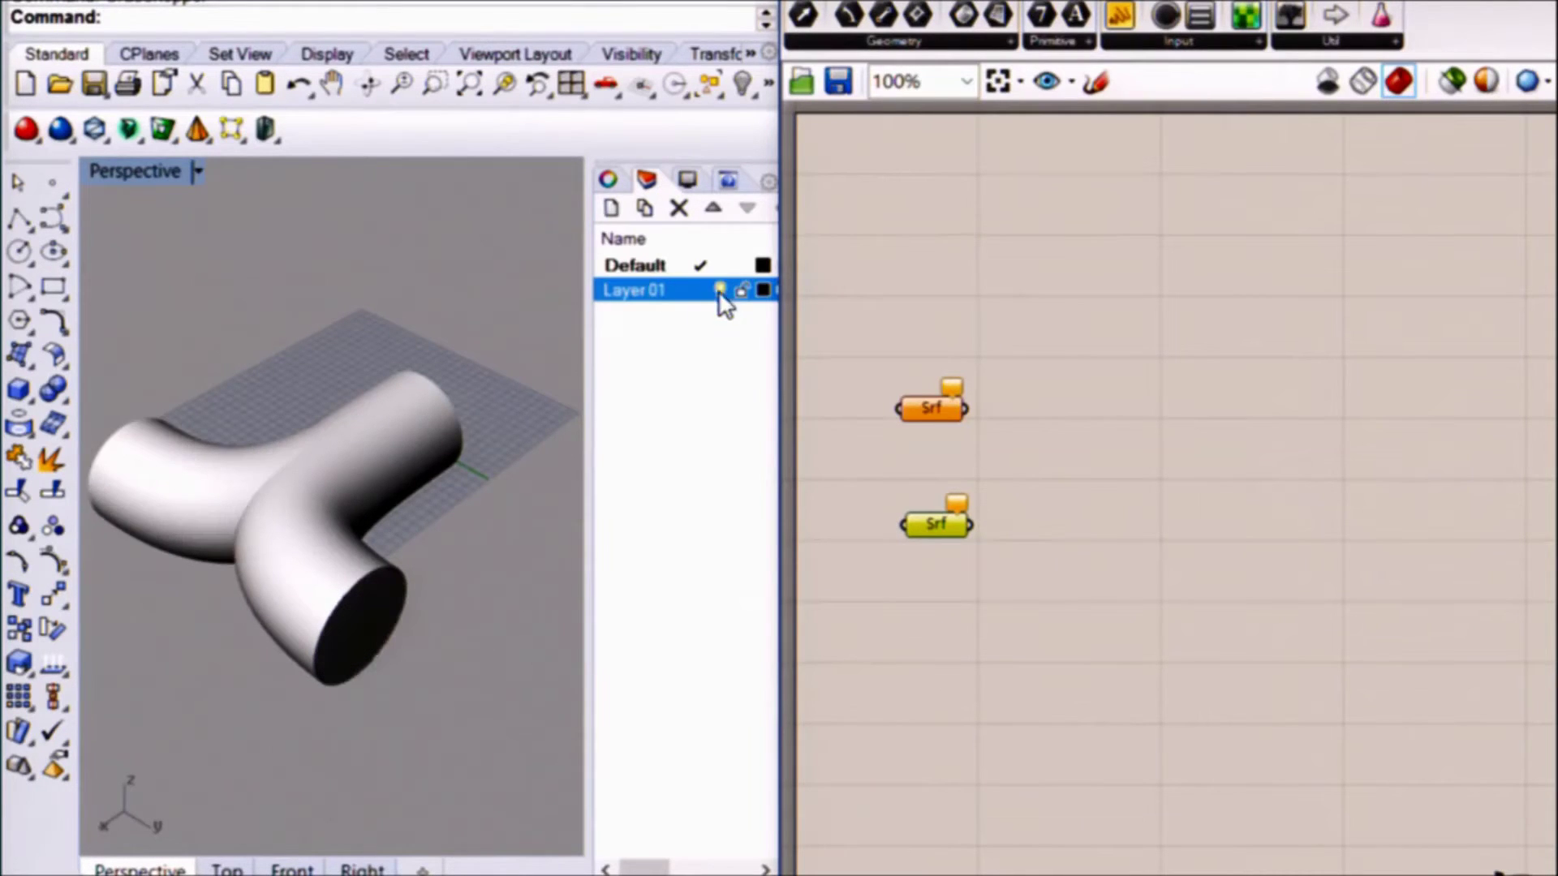
# Delete the original full-size branch pipe stored on Layer 01.
pyautogui.click(255, 457)
pyautogui.moveTo(331, 562); pyautogui.dragTo(524, 570, button='right')
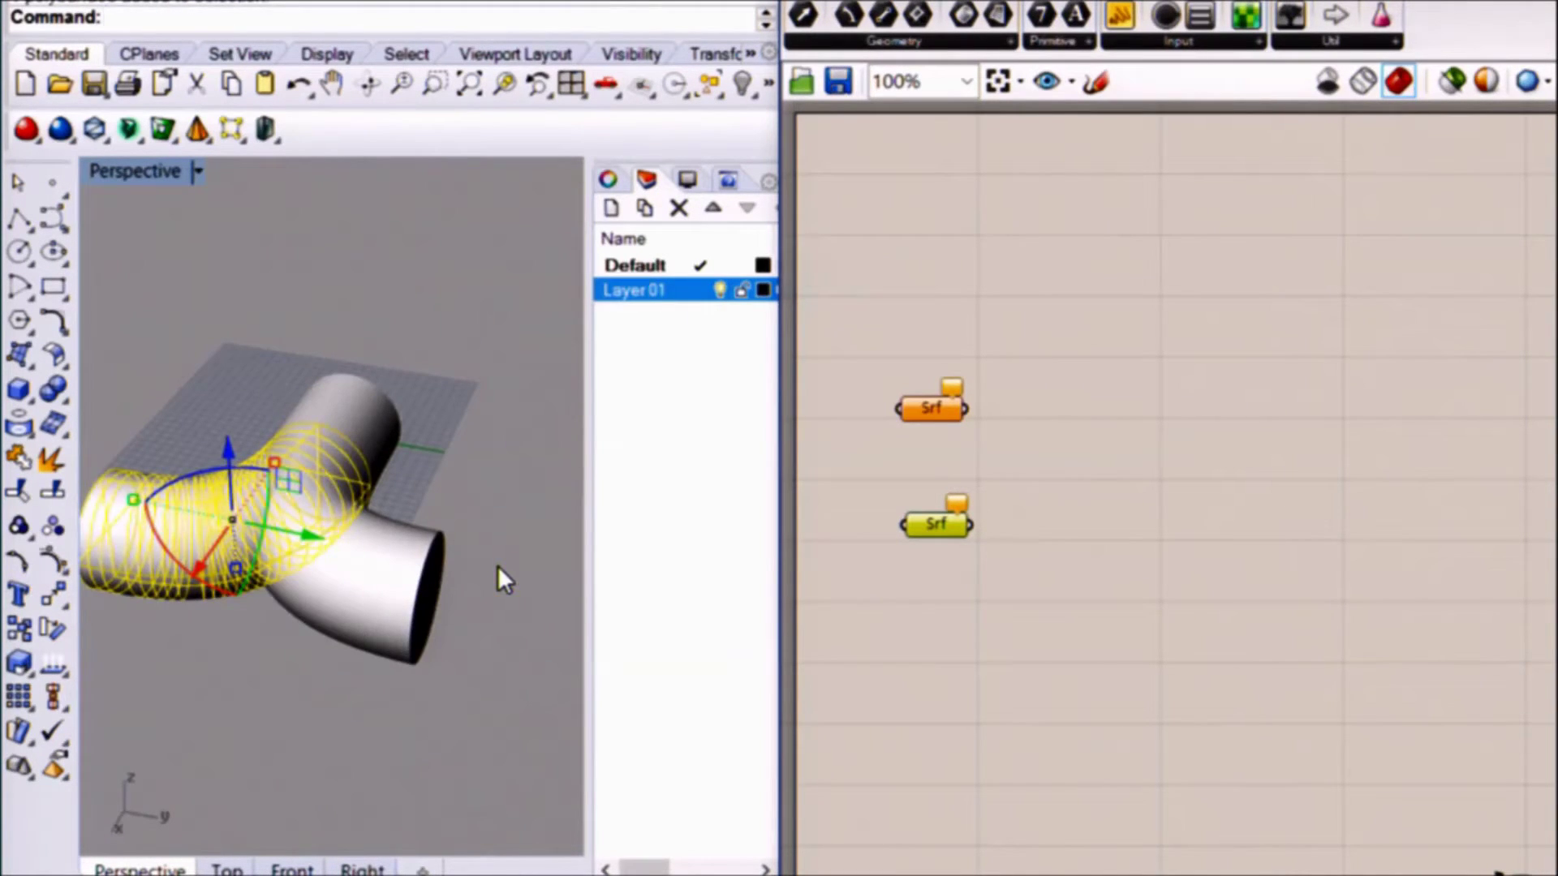
pyautogui.press('Delete')
# Try to reference the duct from the Perspective viewport as the surface of the upper Surface parameter.
pyautogui.click(929, 416)
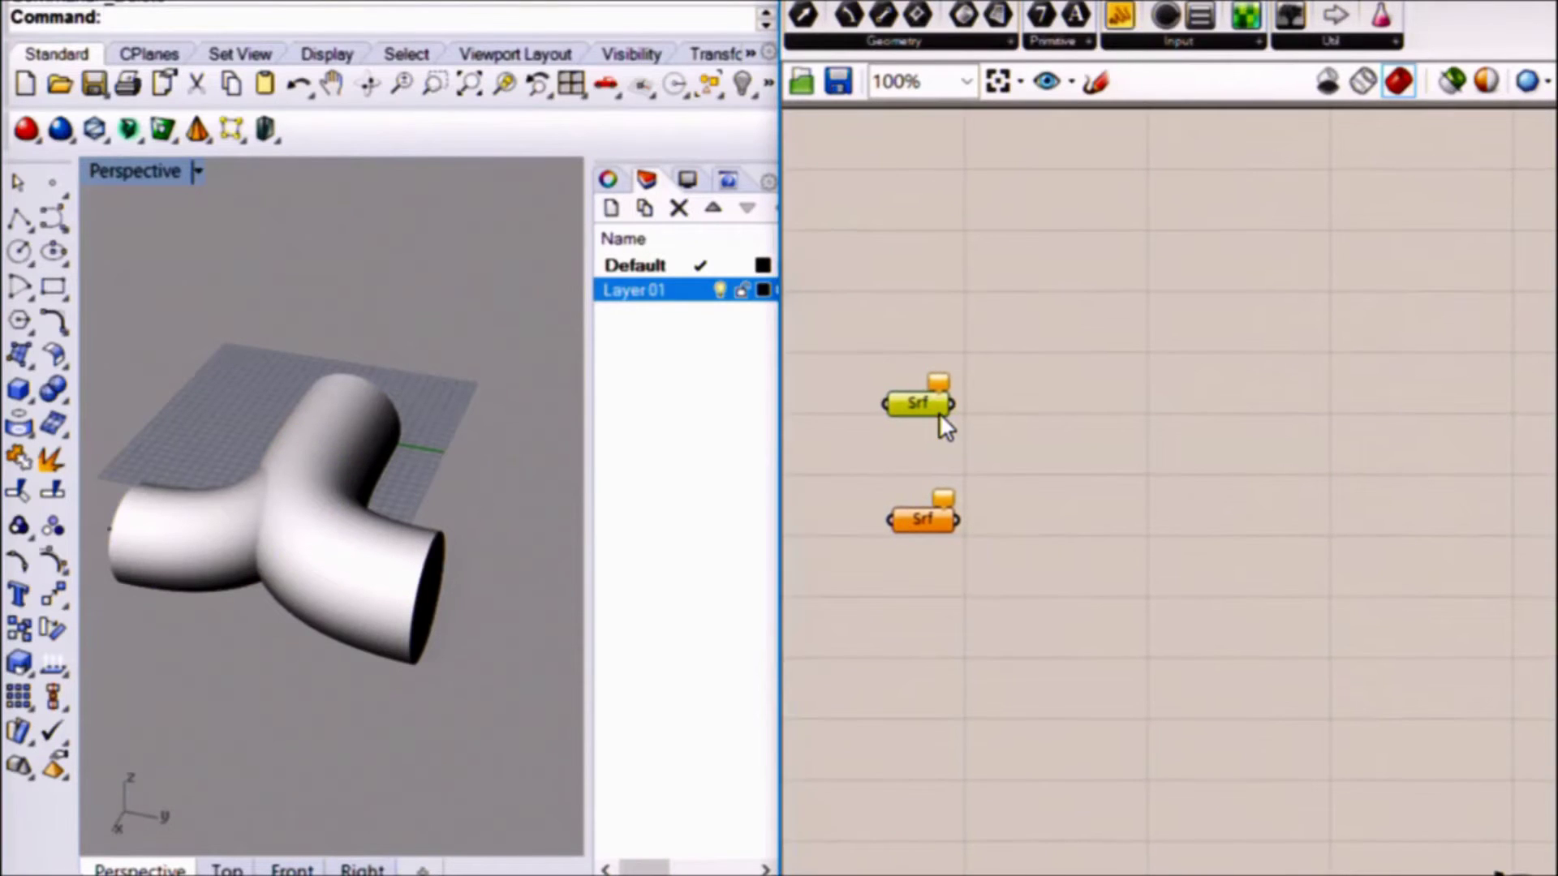
pyautogui.rightClick(938, 412)
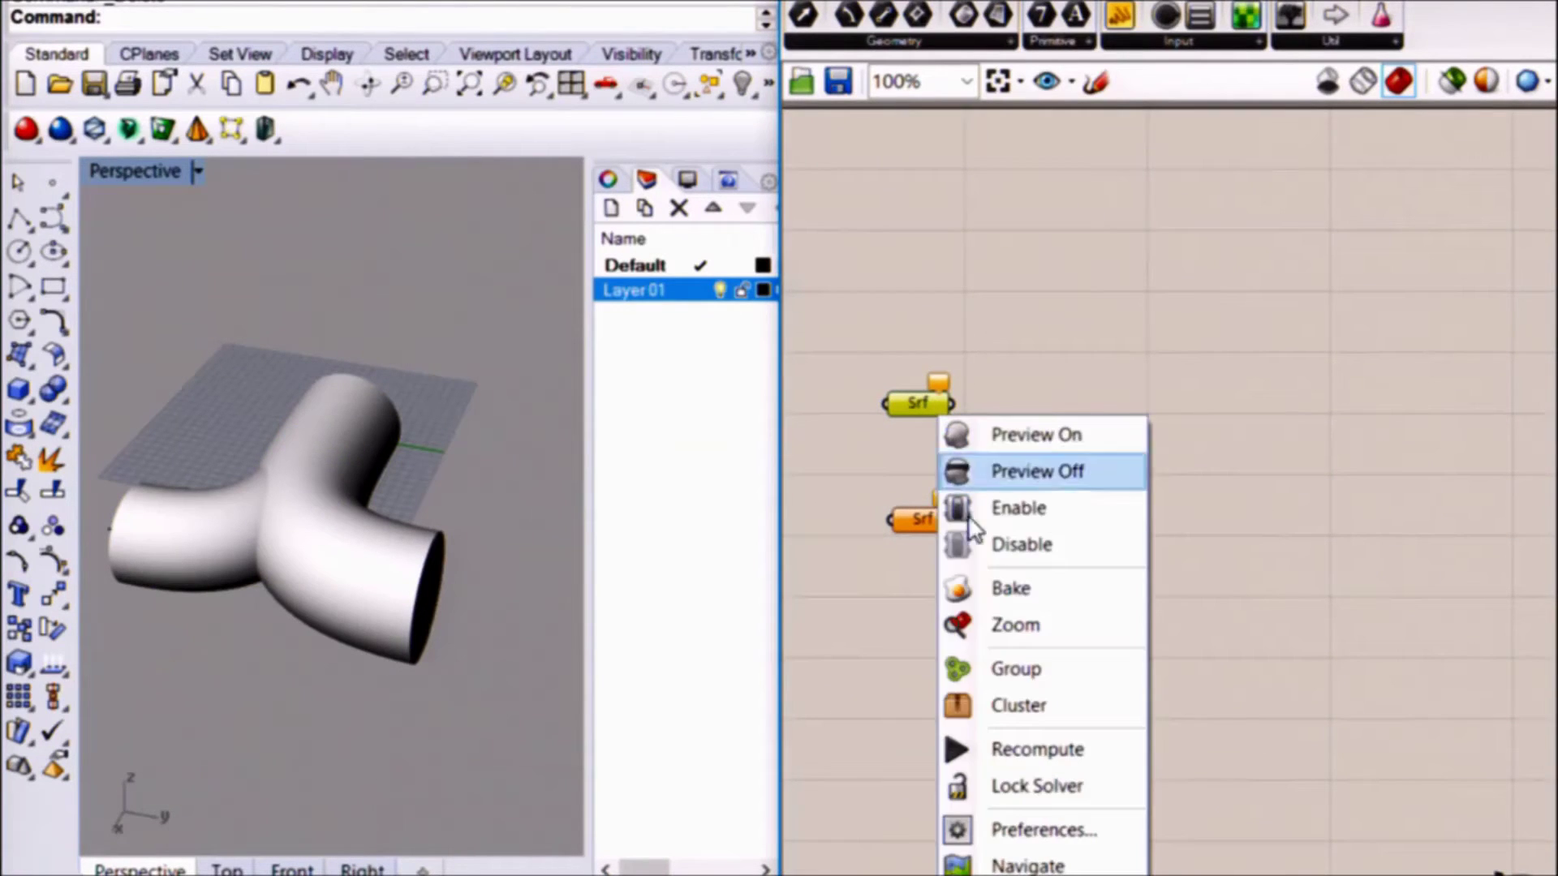
pyautogui.rightClick(912, 407)
pyautogui.click(1046, 738)
pyautogui.click(302, 554)
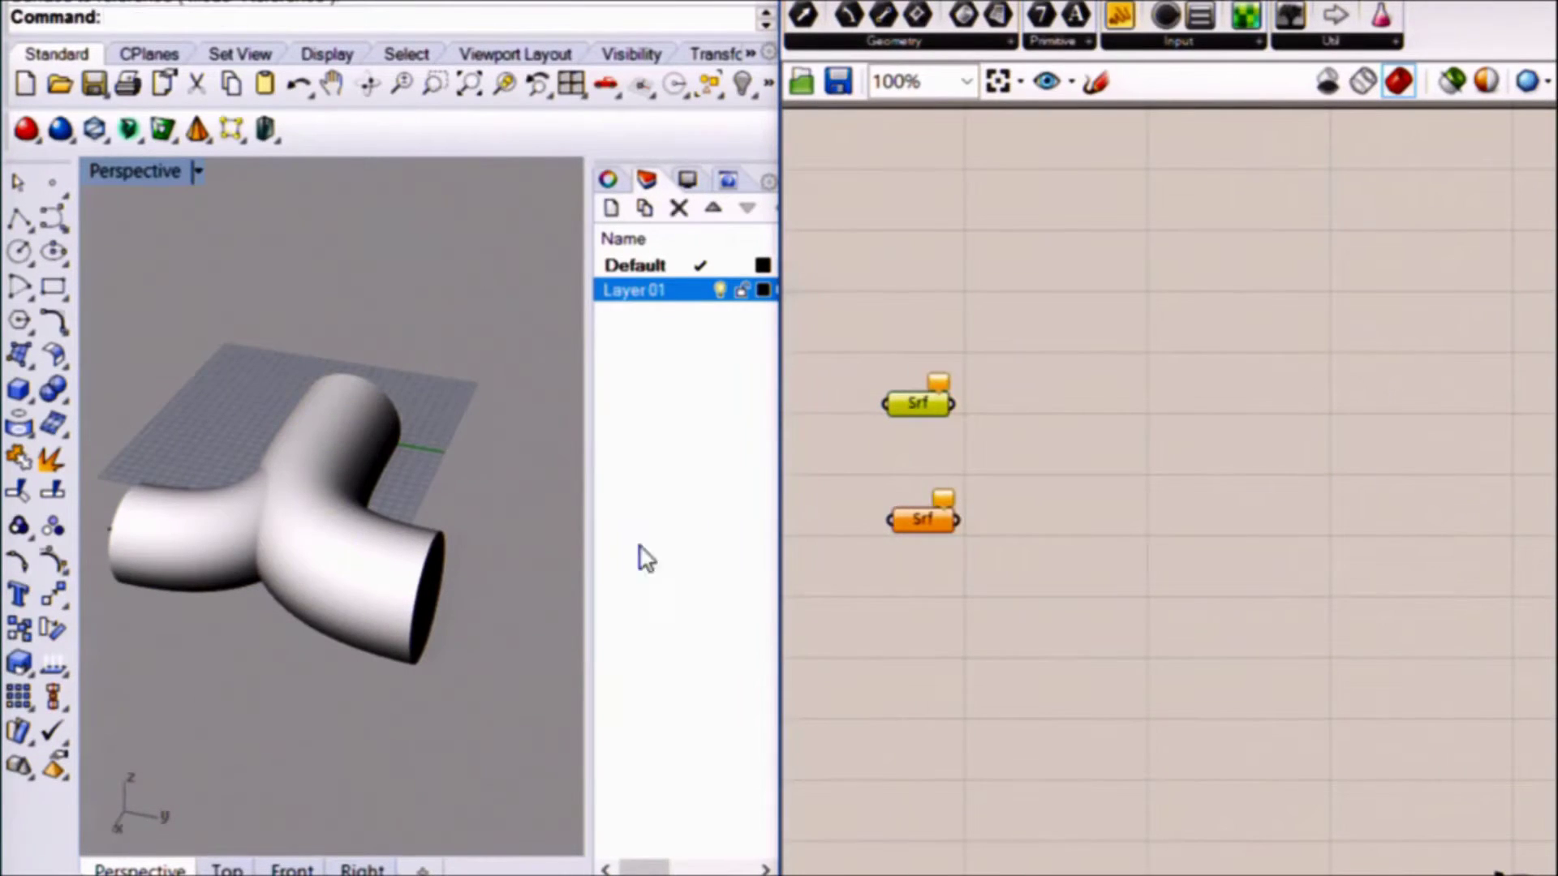
# Check which of the overlapping ducts and pipes can be selected, and undo the deletion of the original branch pipe.
pyautogui.click(357, 522)
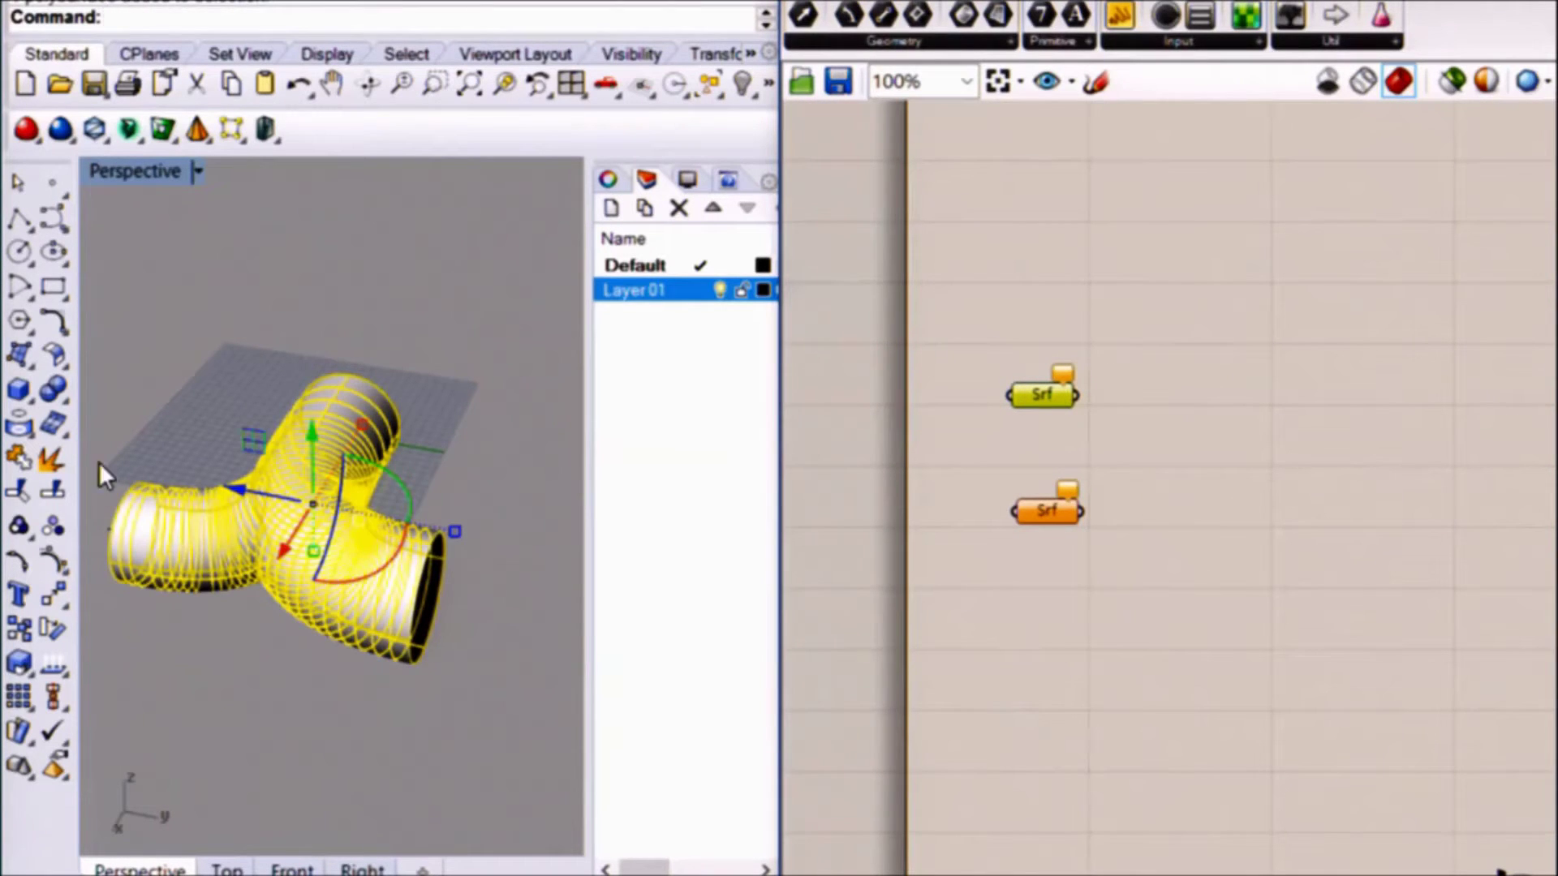
pyautogui.press('Escape')
pyautogui.click(353, 440)
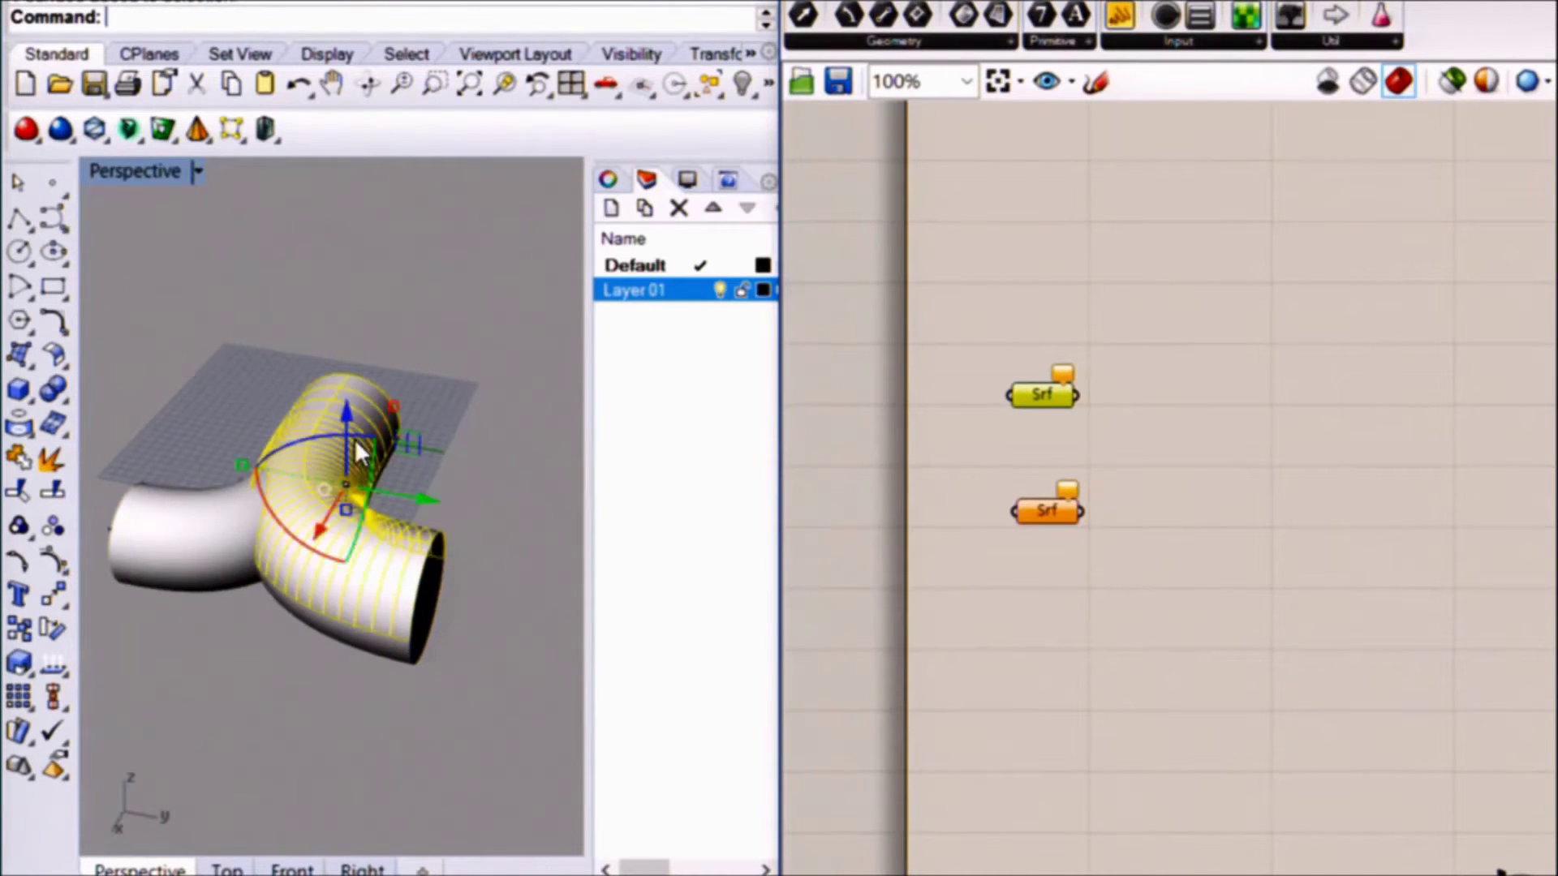
pyautogui.click(368, 640)
pyautogui.hotkey('ctrl', 'z')
pyautogui.hotkey('ctrl', 'z')
pyautogui.hotkey('ctrl', 'z')
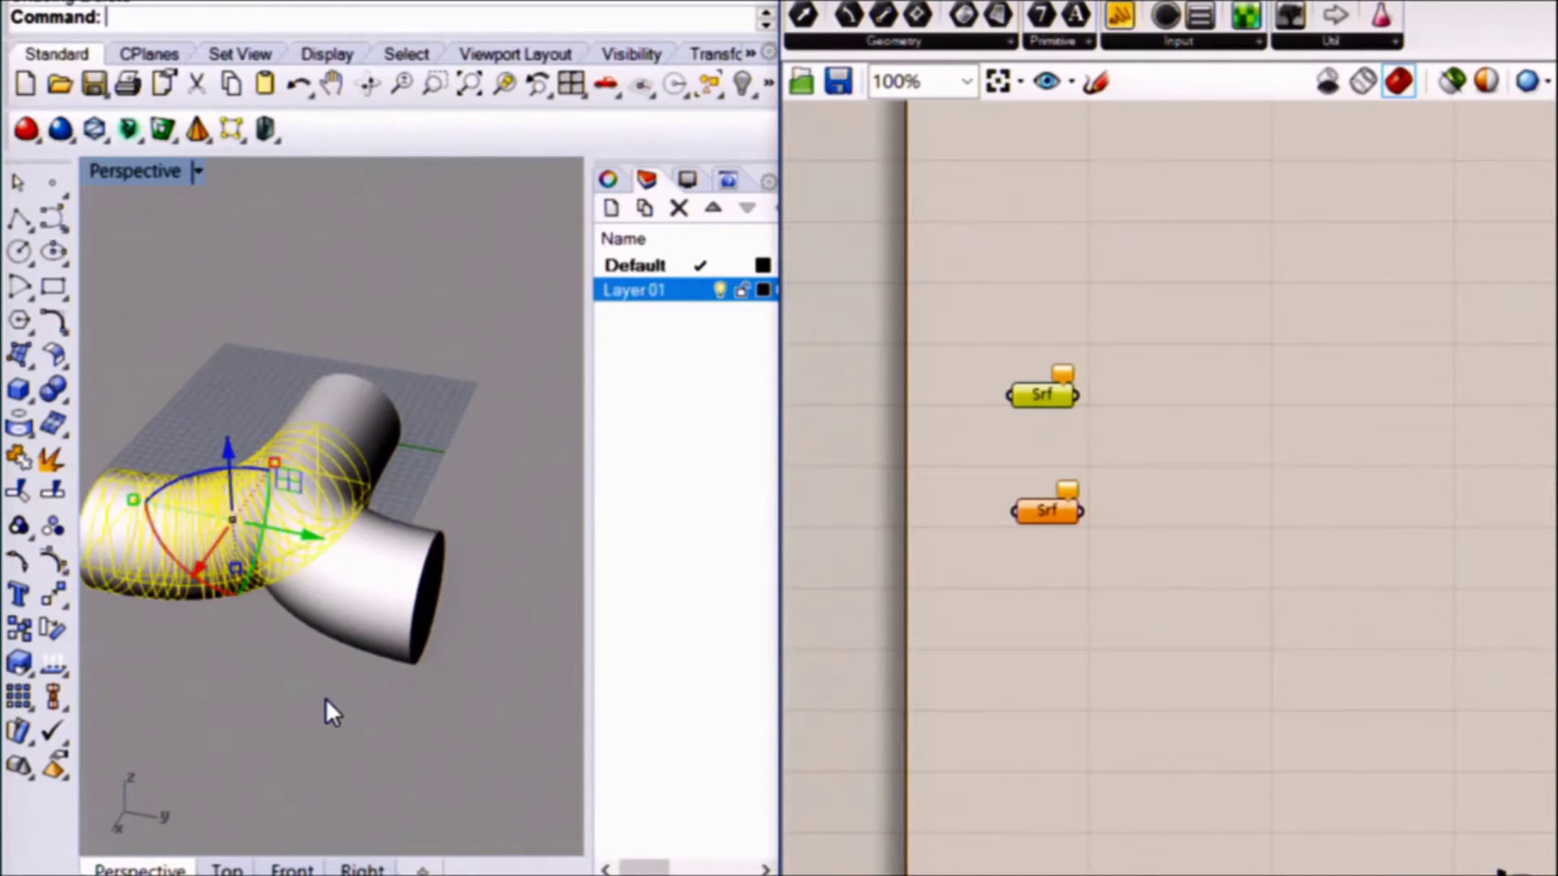
# Turn off Layer 01, explode the joined branching duct into separate surfaces, and check that its main pipe can be selected alone.
pyautogui.click(354, 551)
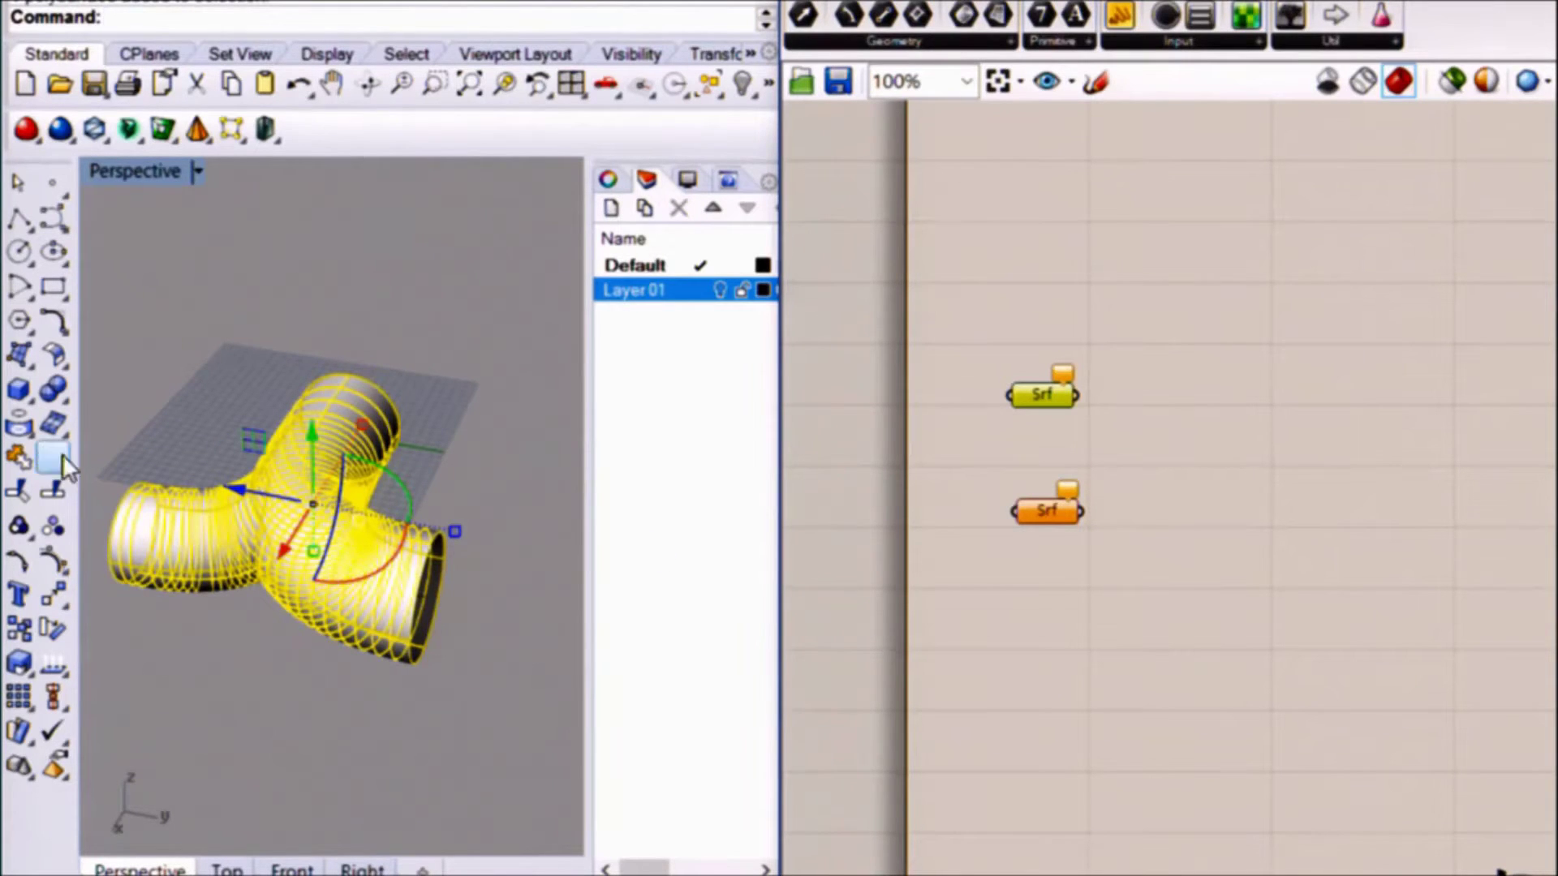
pyautogui.press('Escape')
pyautogui.click(388, 414)
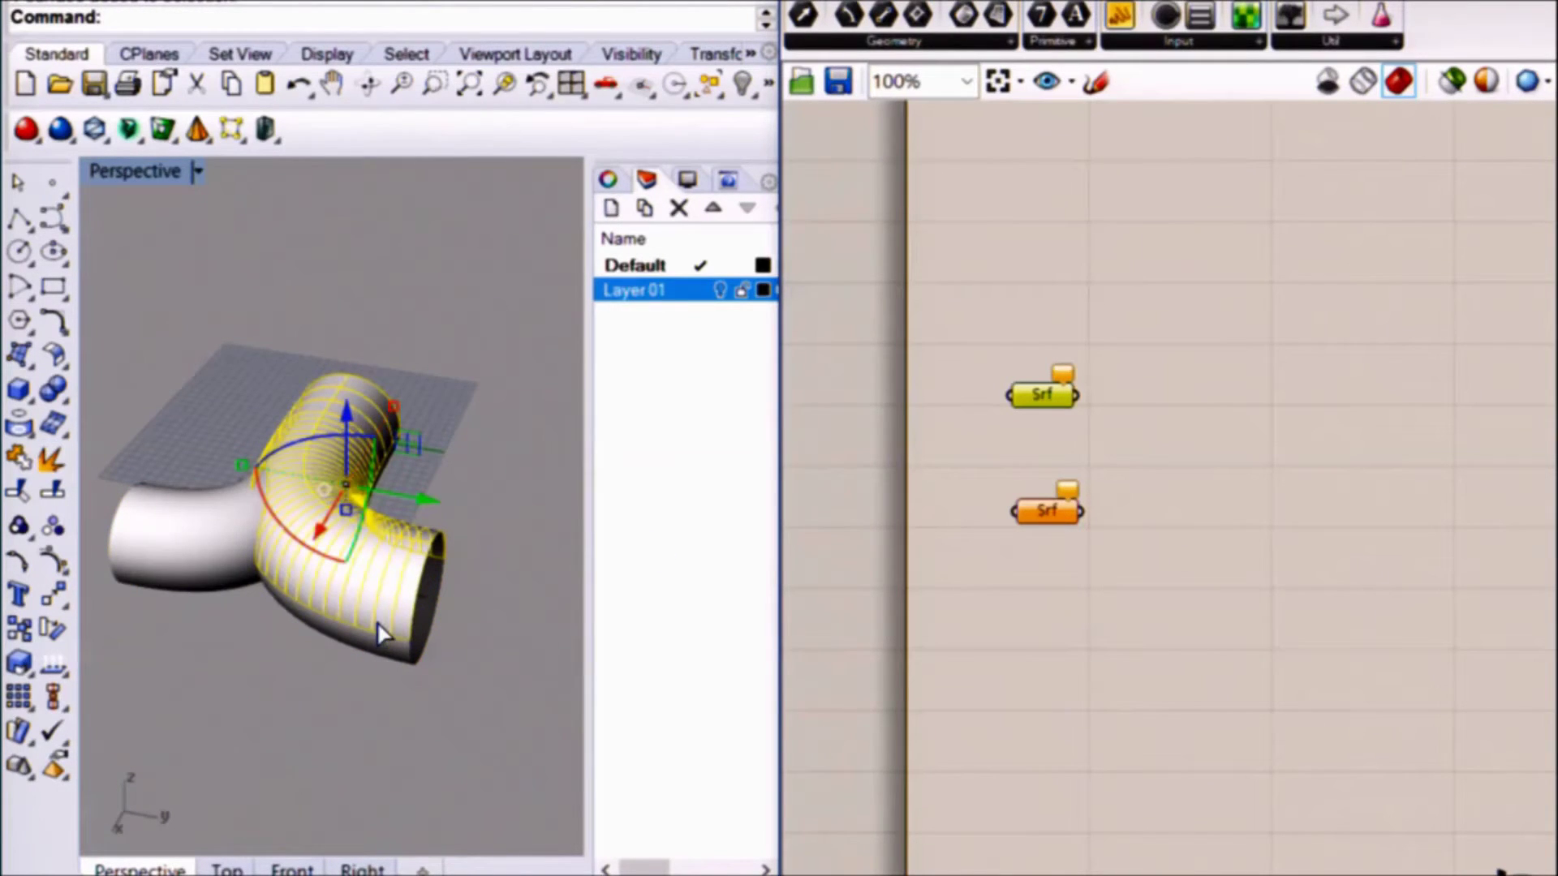
pyautogui.press('Escape')
pyautogui.keyDown('shift'); pyautogui.moveTo(465, 489); pyautogui.dragTo(499, 430, button='right'); pyautogui.keyUp('shift')
# Reference the main curved pipe as the single surface of the upper Surface parameter.
pyautogui.rightClick(1060, 379)
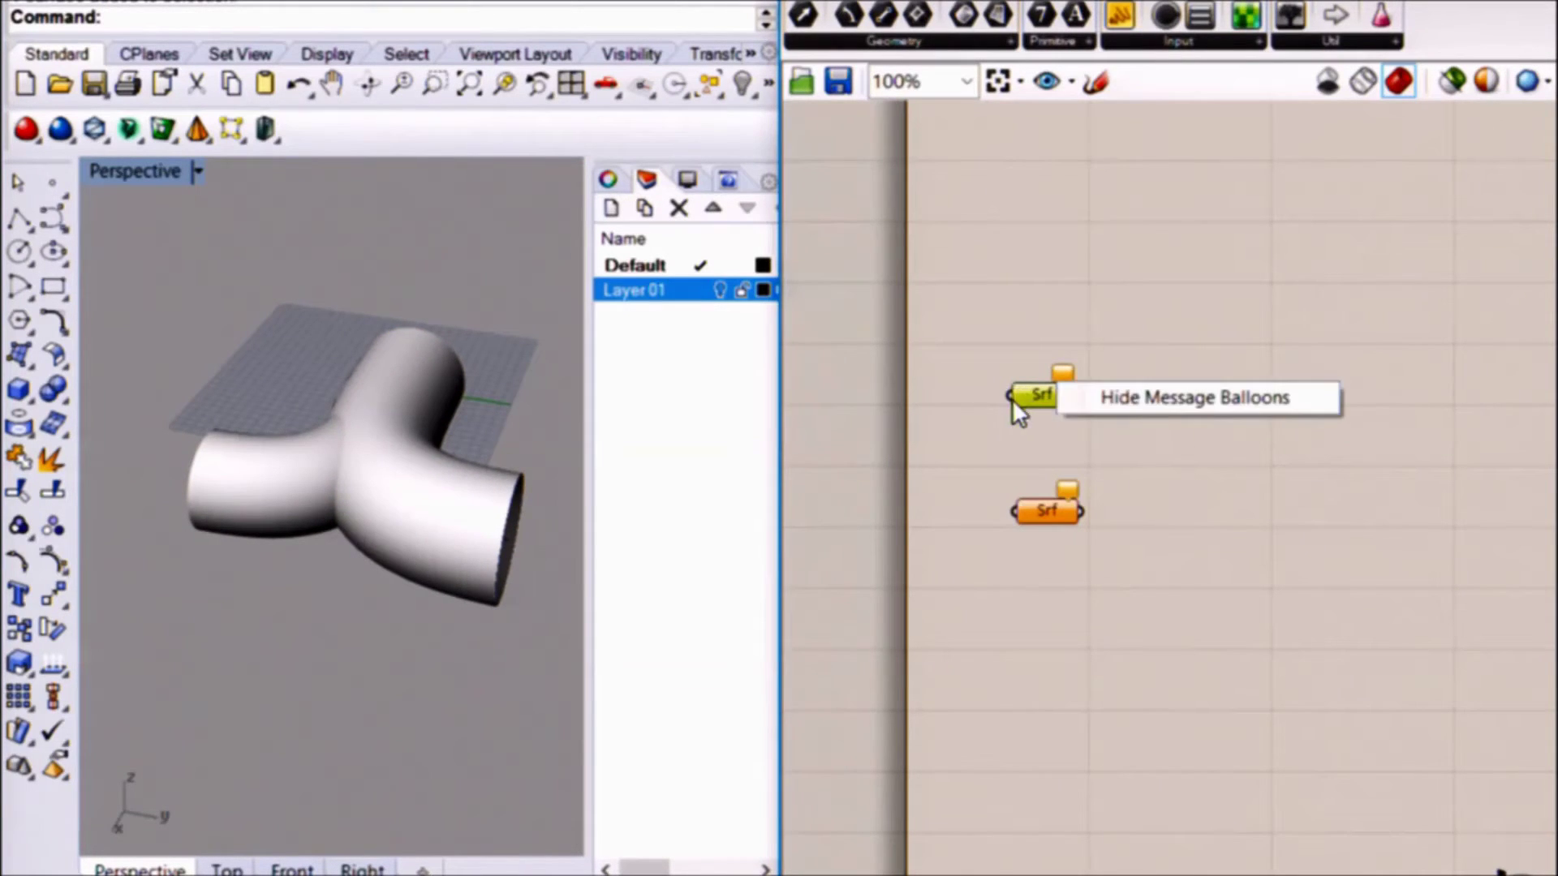
pyautogui.rightClick(1020, 379)
pyautogui.moveTo(954, 395); pyautogui.dragTo(850, 402, button='right')
pyautogui.rightClick(936, 402)
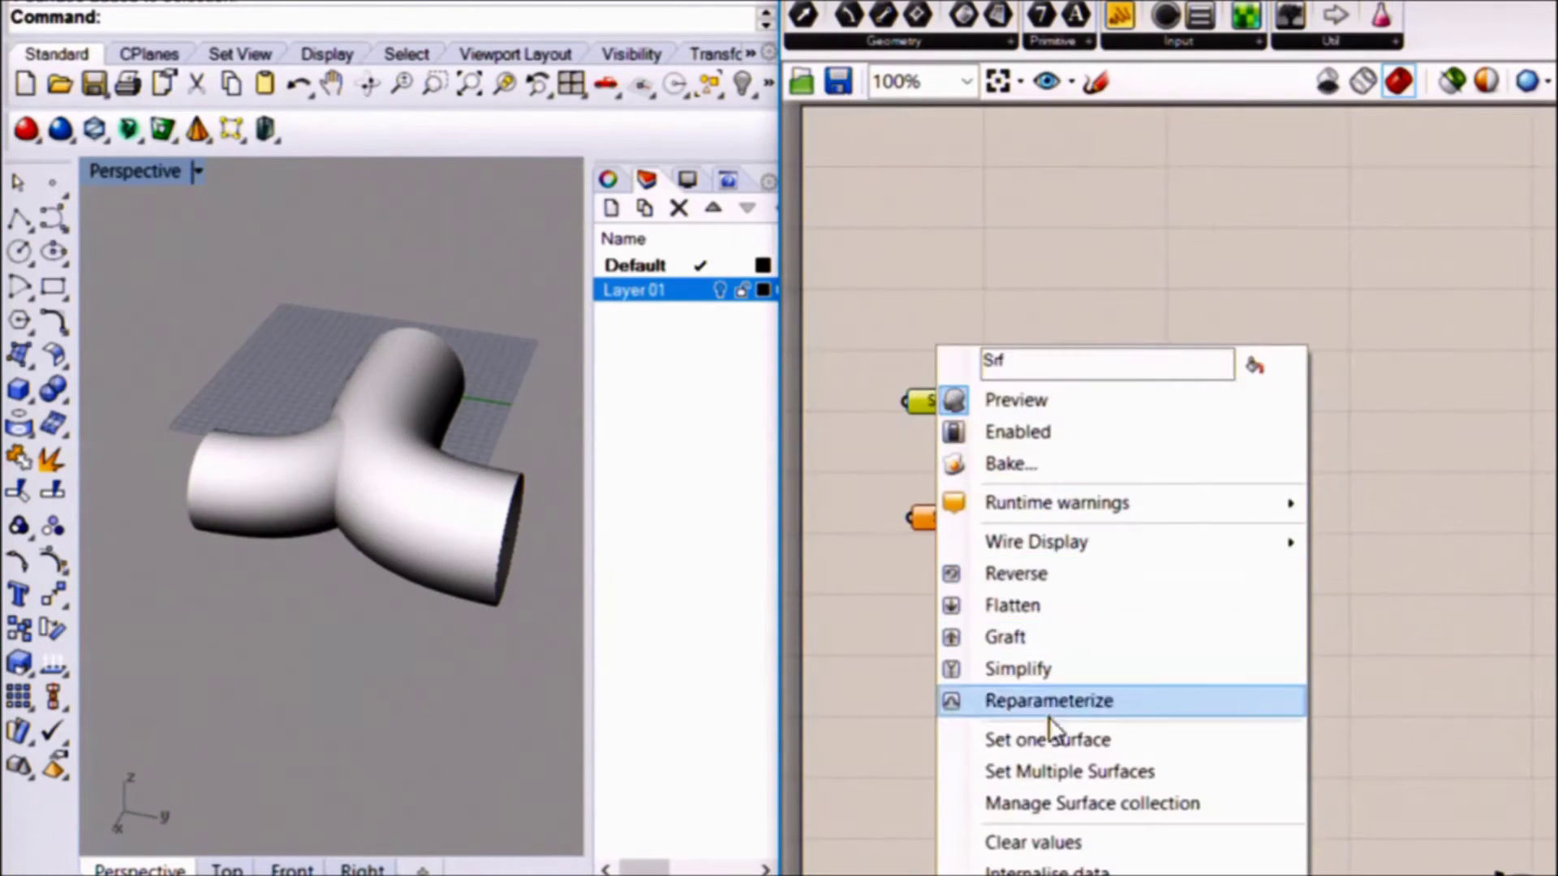
pyautogui.click(1047, 739)
pyautogui.click(477, 515)
# Add a Hex cells component and feed the referenced main pipe surface into its Srf input.
pyautogui.doubleClick(1180, 269)
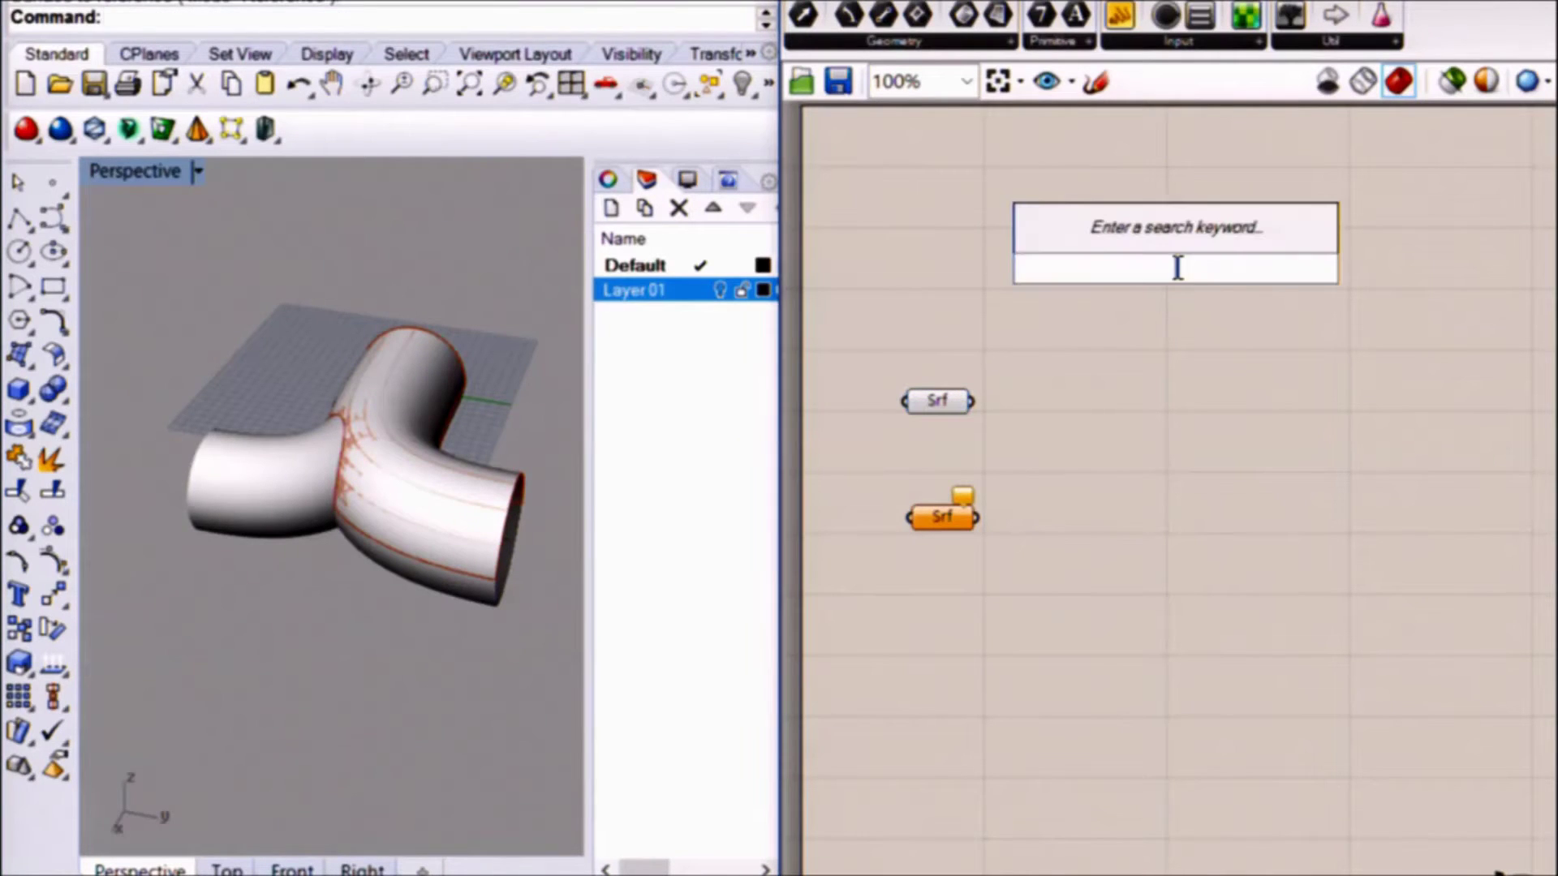
pyautogui.write('hex')
pyautogui.click(1137, 235)
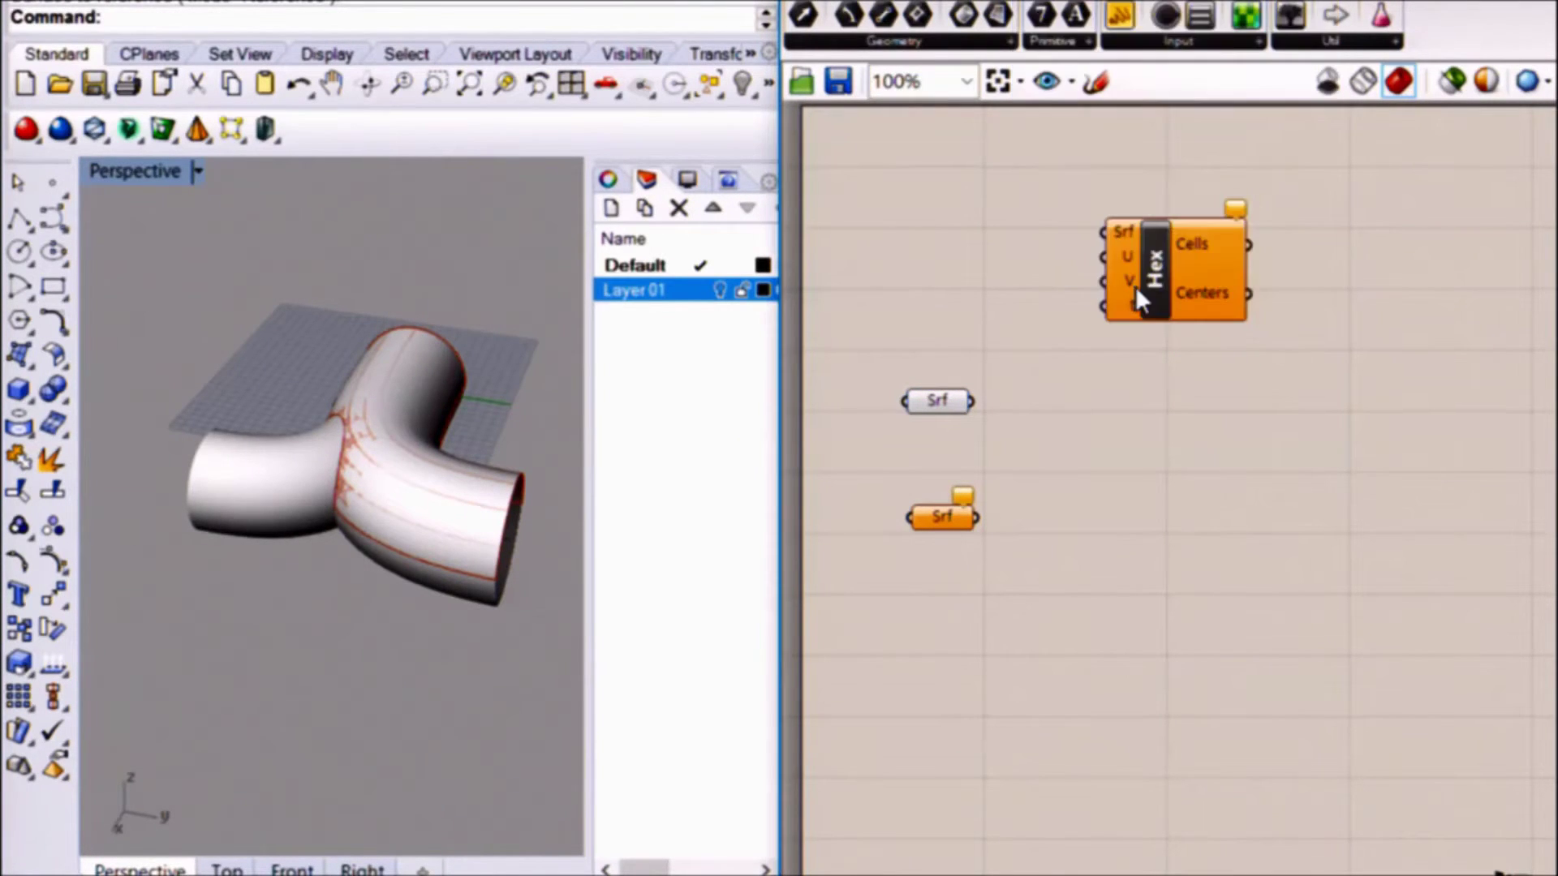
pyautogui.moveTo(1111, 230); pyautogui.dragTo(971, 399)
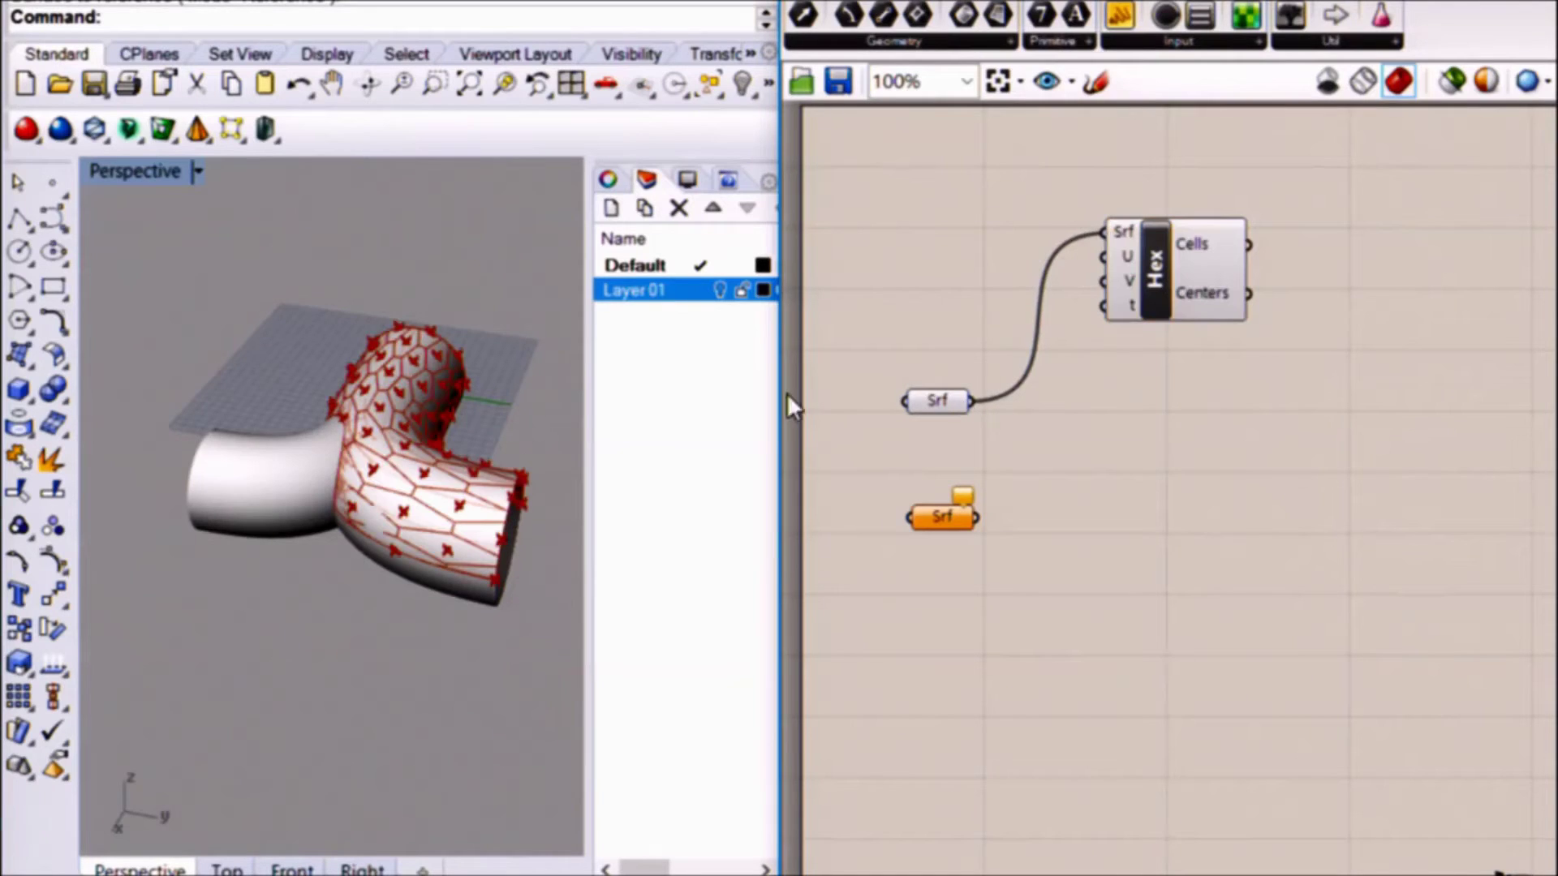
pyautogui.keyDown('shift'); pyautogui.moveTo(331, 369); pyautogui.dragTo(397, 511, button='right'); pyautogui.keyUp('shift')
pyautogui.scroll(5, 446, 479)
pyautogui.keyDown('shift'); pyautogui.moveTo(326, 415); pyautogui.dragTo(264, 340, button='right'); pyautogui.keyUp('shift')
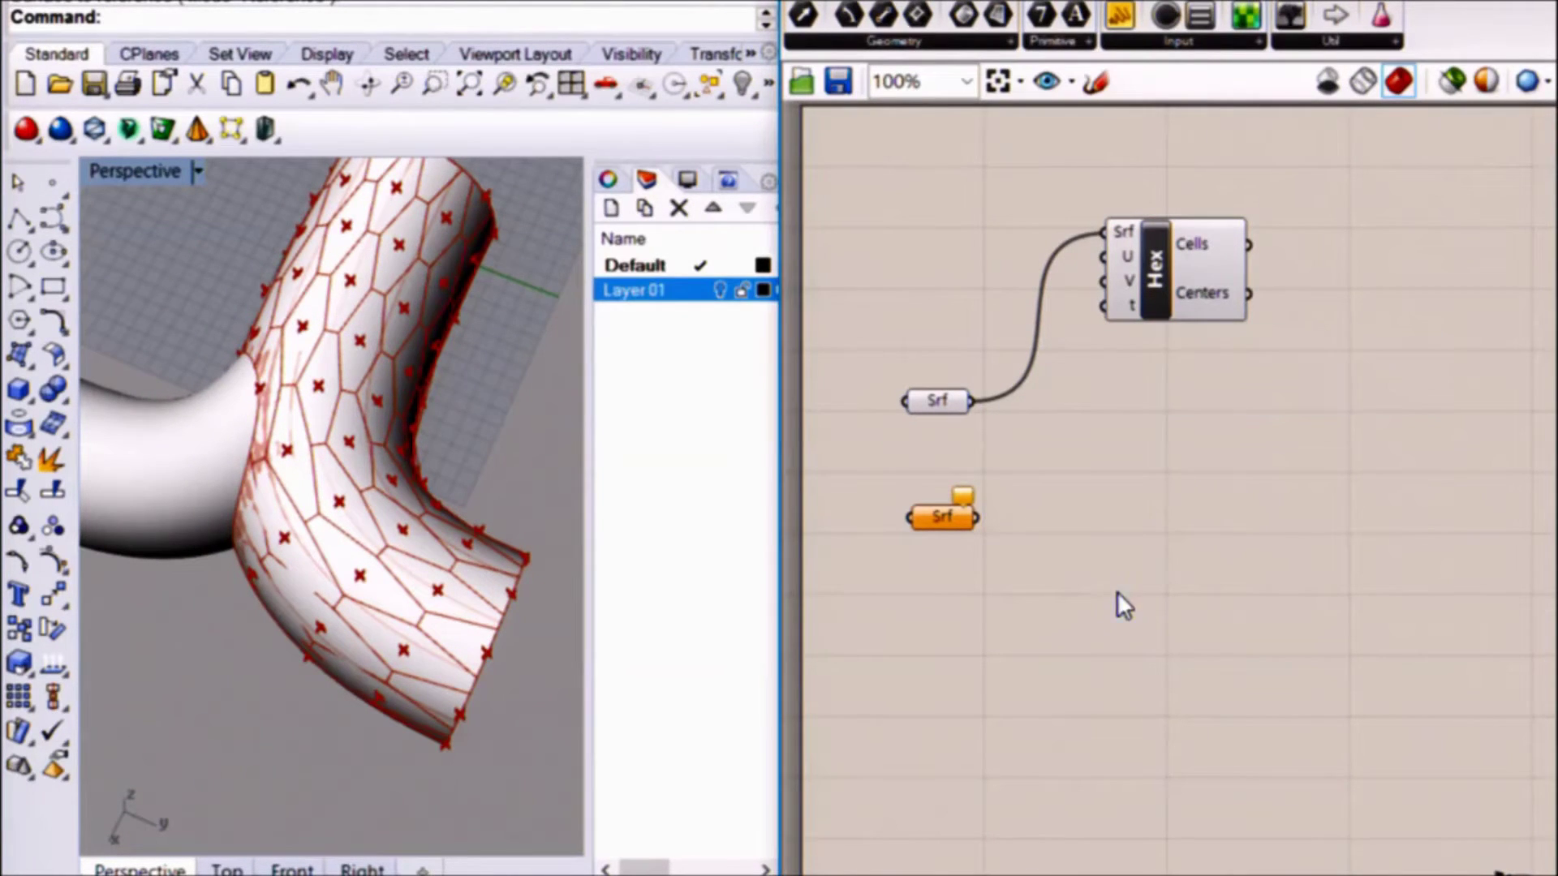
# Add a Homogen mesh component to the canvas and connect the Hex component's Cells output to its Struts input.
pyautogui.click(821, 6)
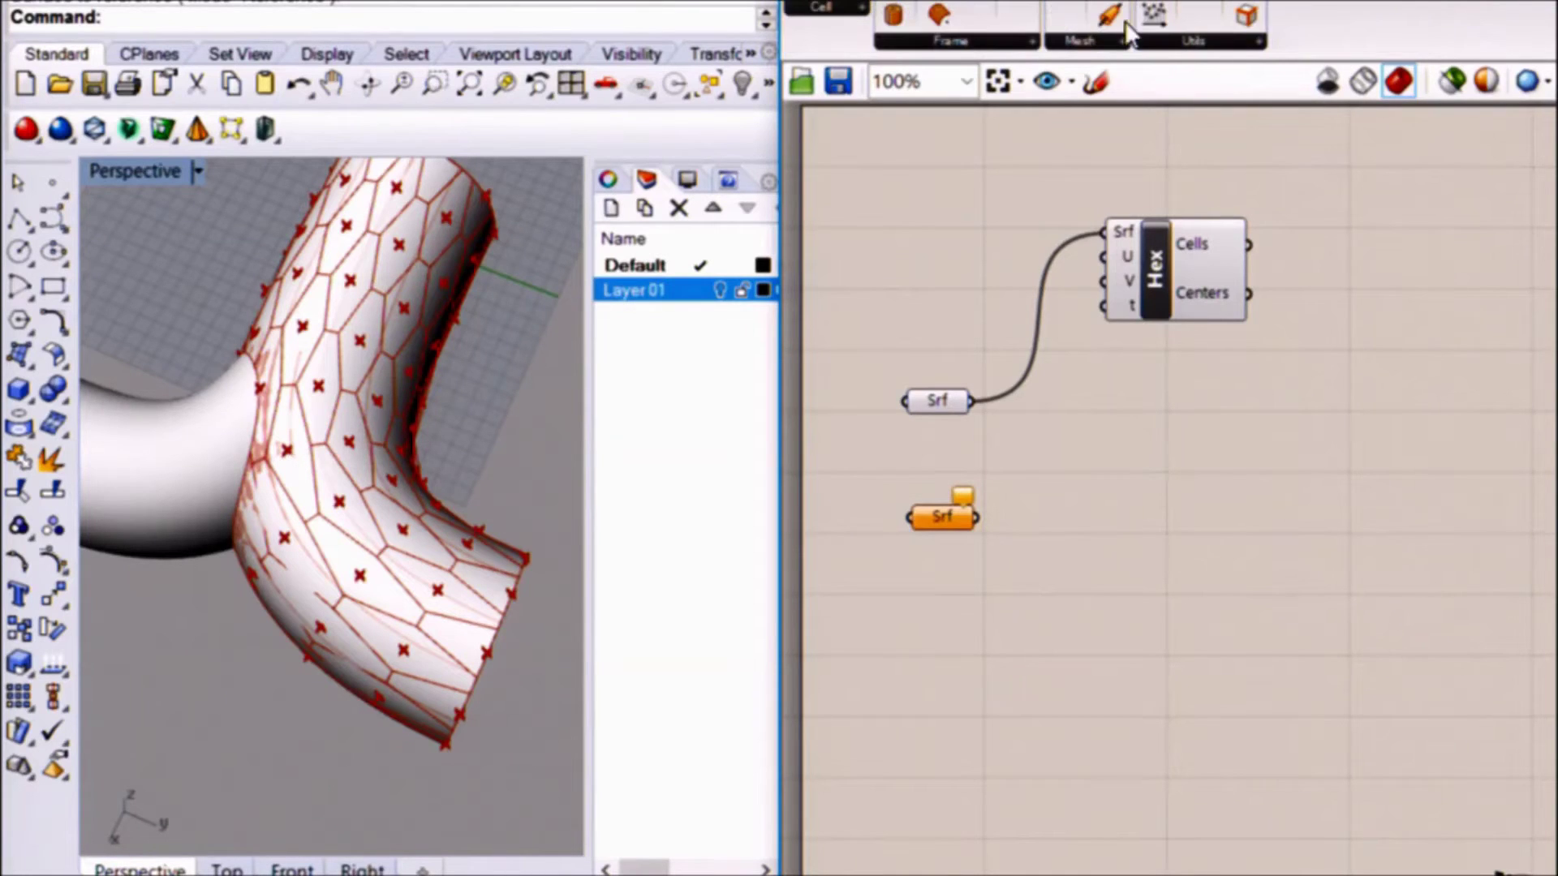
pyautogui.click(1087, 40)
pyautogui.click(1115, 84)
pyautogui.click(1388, 274)
pyautogui.moveTo(1387, 274); pyautogui.dragTo(1231, 274, button='right')
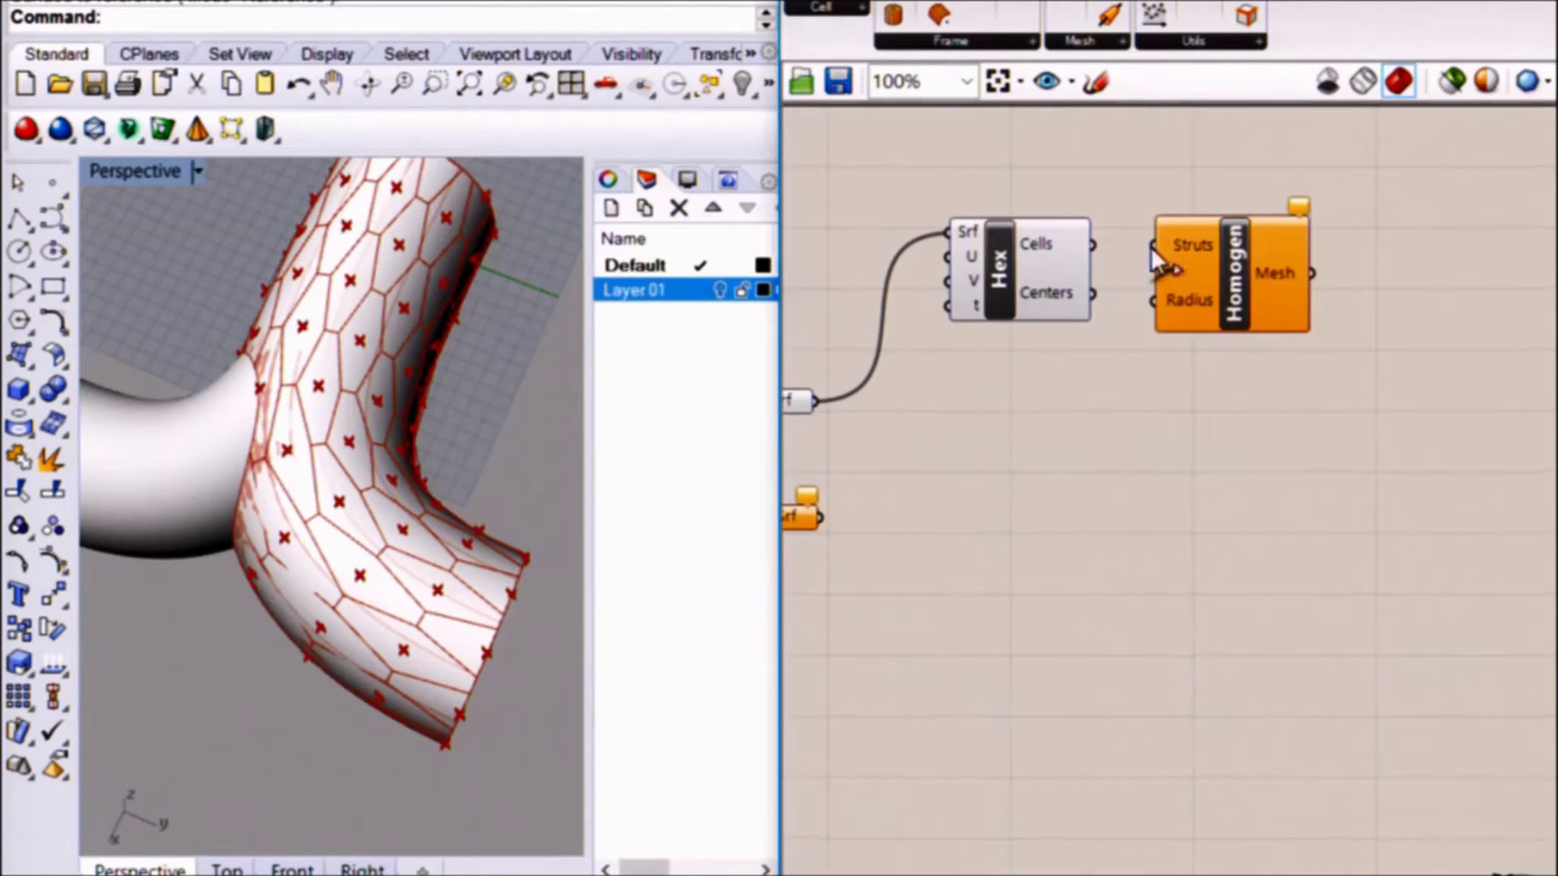
pyautogui.moveTo(1094, 245); pyautogui.dragTo(1306, 275)
pyautogui.click(1141, 490)
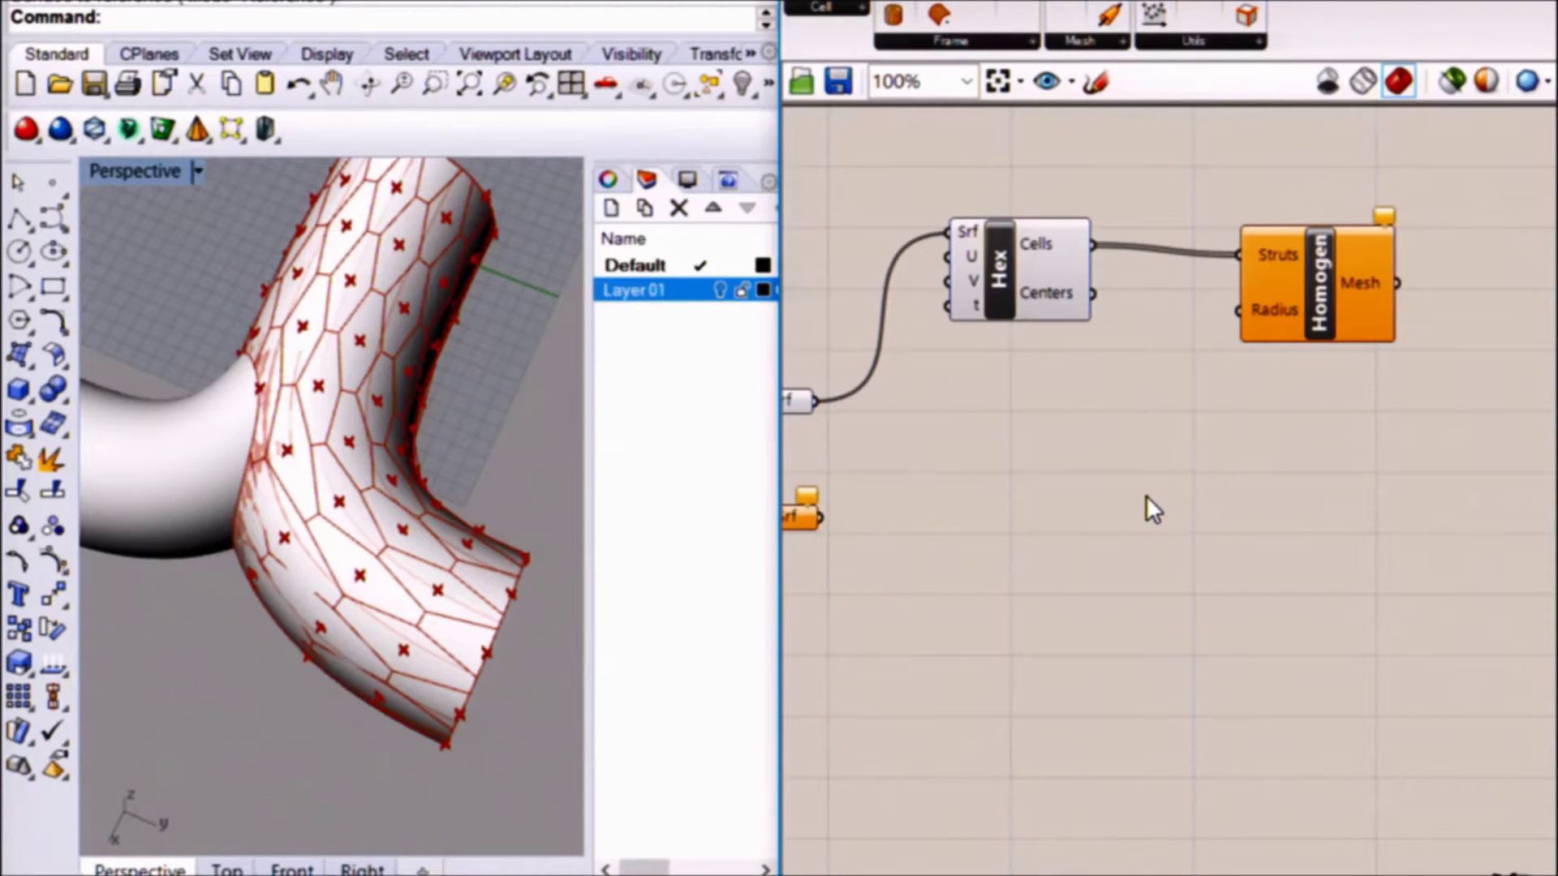
# Create a number slider with the value 0.5 and connect it to the Homogen component's Radius input.
pyautogui.doubleClick(1197, 529)
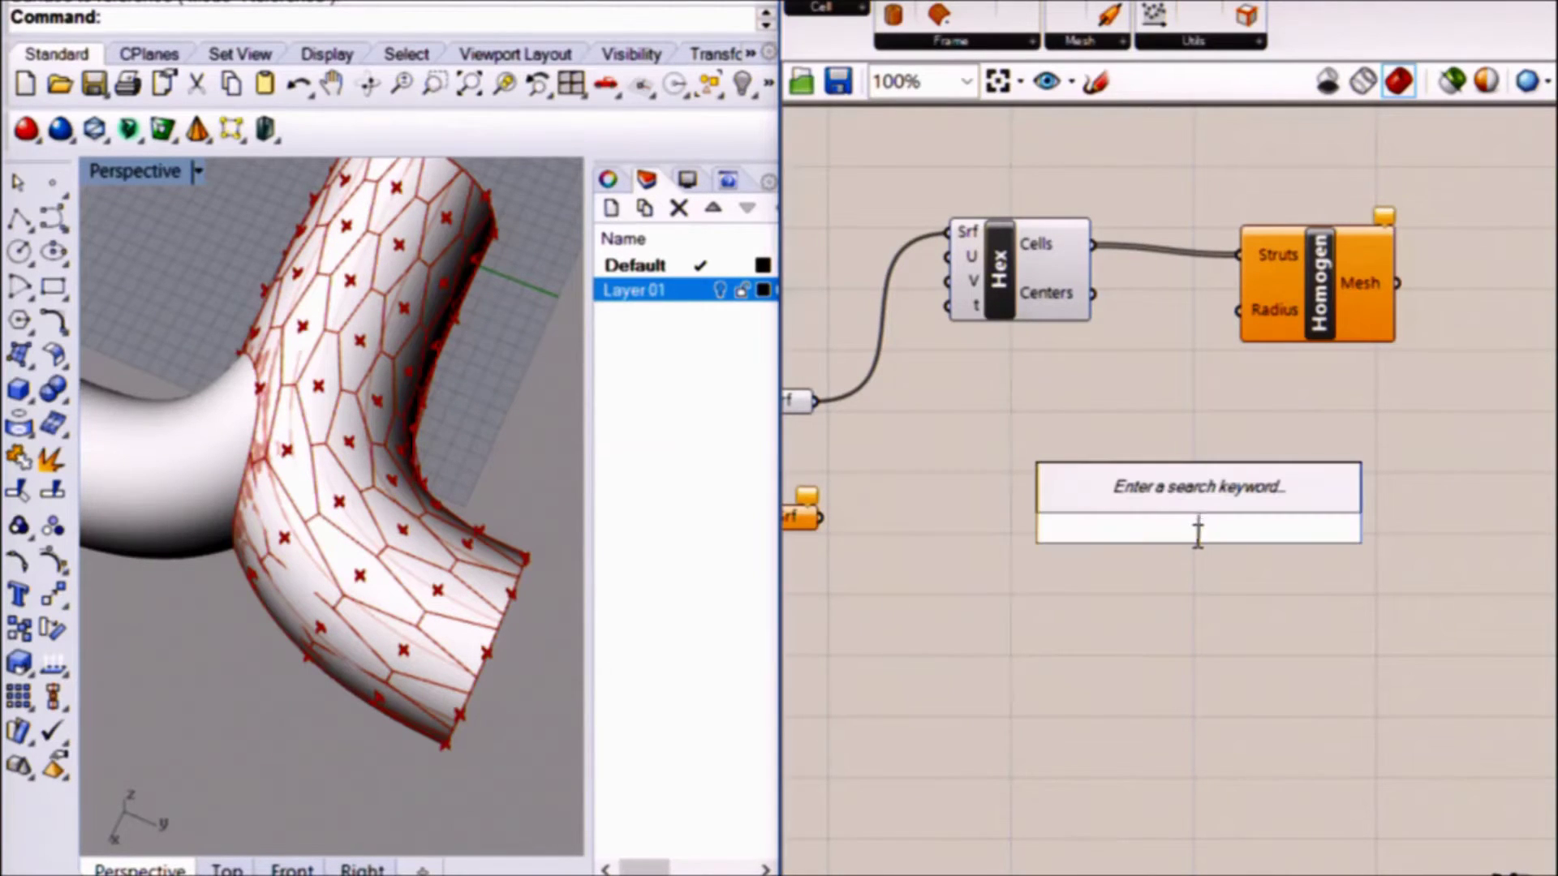
pyautogui.write('0.5')
pyautogui.press('Return')
pyautogui.moveTo(1303, 529); pyautogui.dragTo(1238, 310)
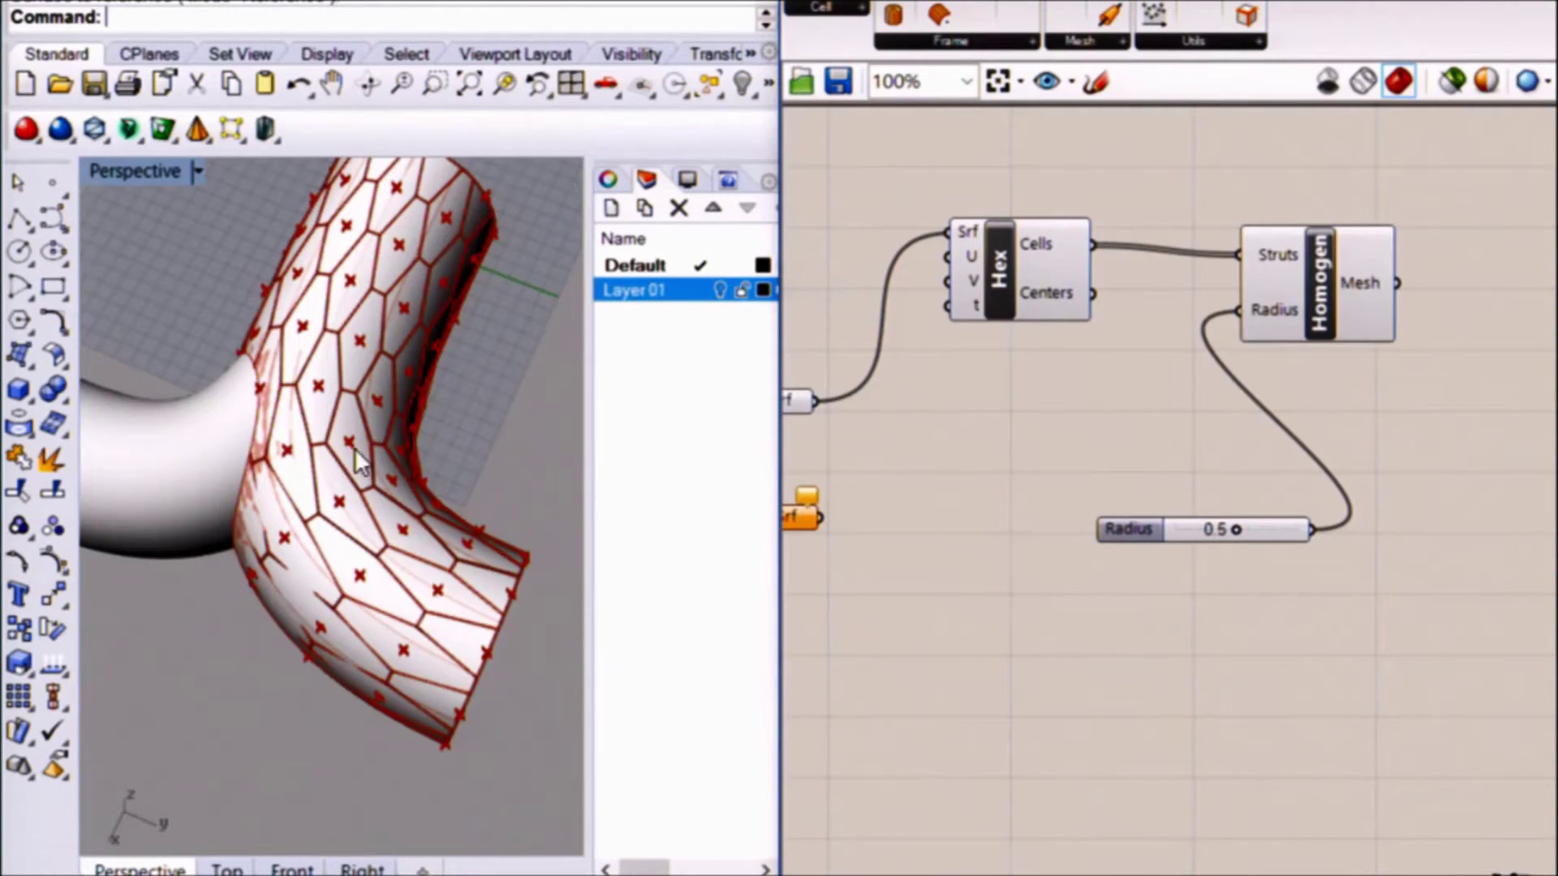
# Examine the hexagonal strut mesh on the main pipe up close and from several angles.
pyautogui.scroll(10, 349, 410)
pyautogui.scroll(-8, 413, 621)
pyautogui.moveTo(413, 620); pyautogui.dragTo(224, 395, button='right')
pyautogui.scroll(8, 377, 430)
pyautogui.scroll(-8, 228, 406)
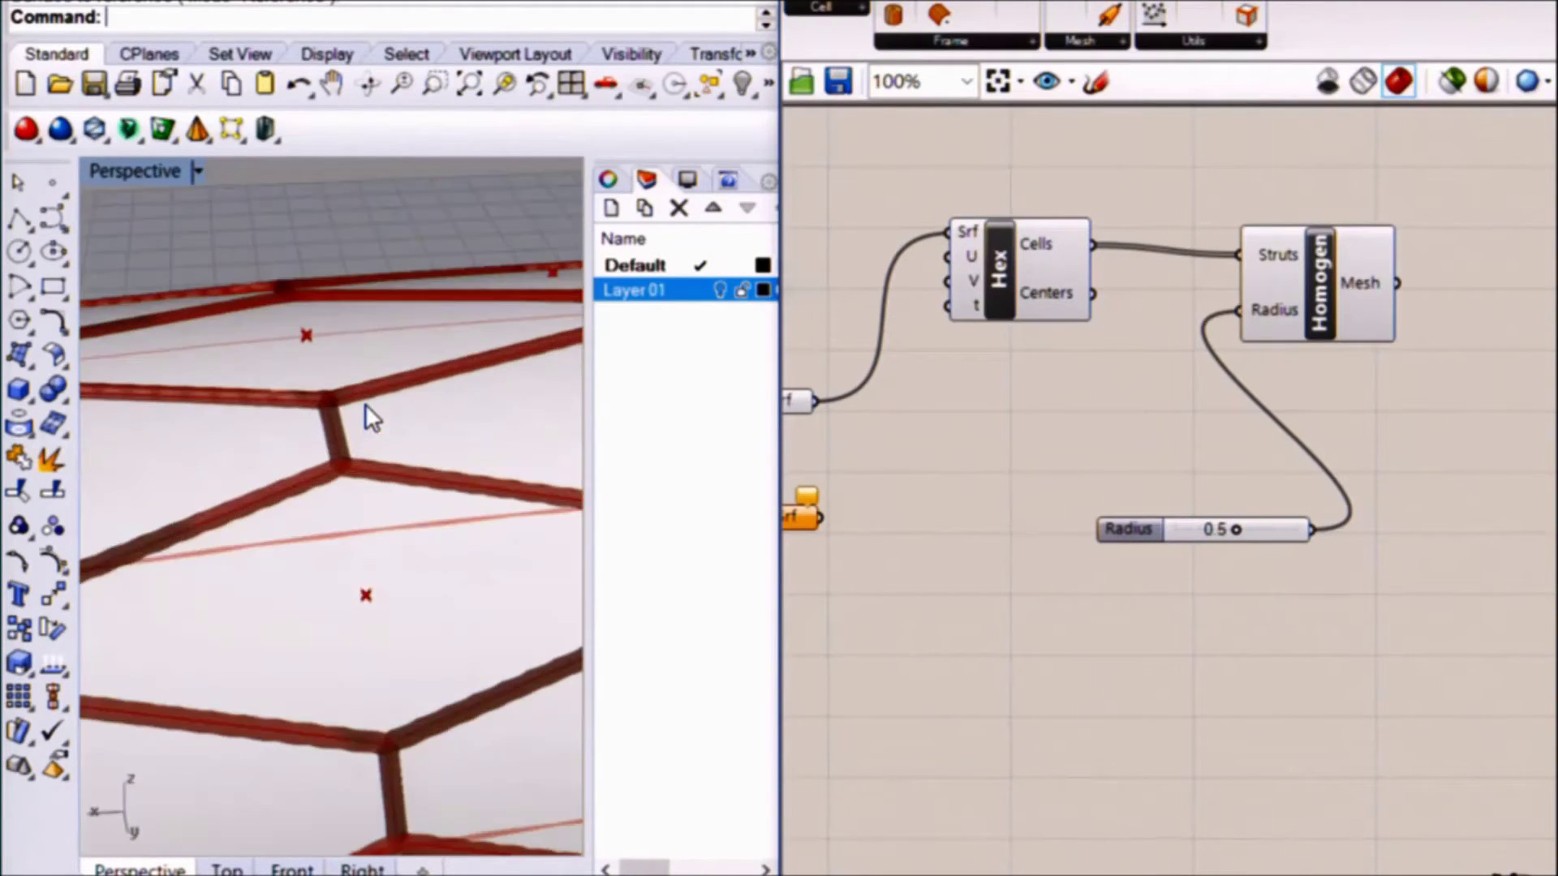
pyautogui.scroll(-8, 317, 319)
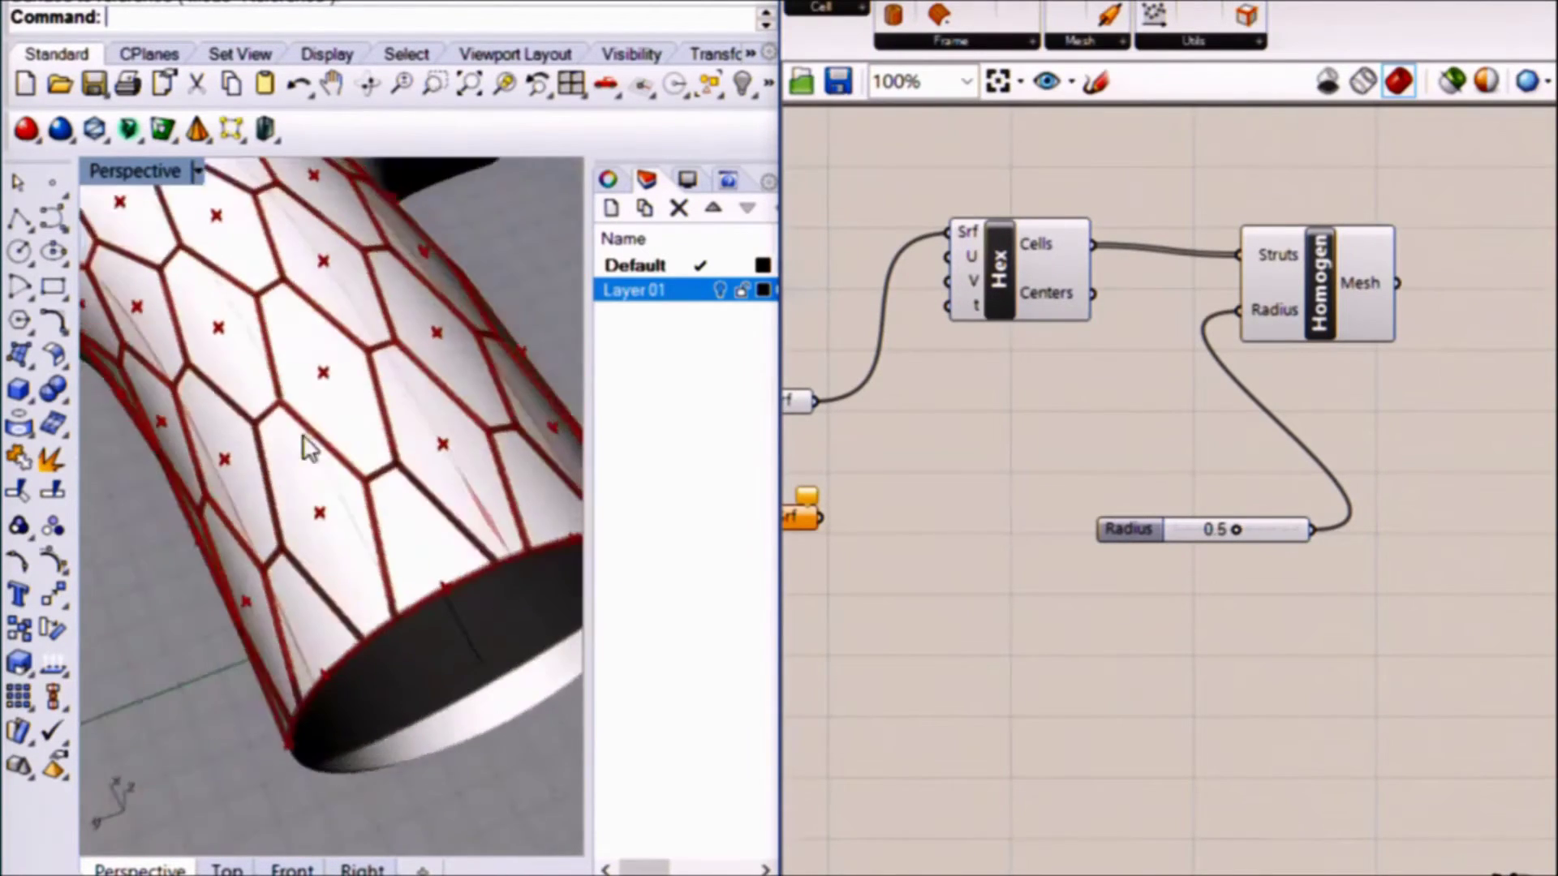
pyautogui.scroll(3, 400, 539)
pyautogui.moveTo(925, 414); pyautogui.dragTo(1154, 412, button='right')
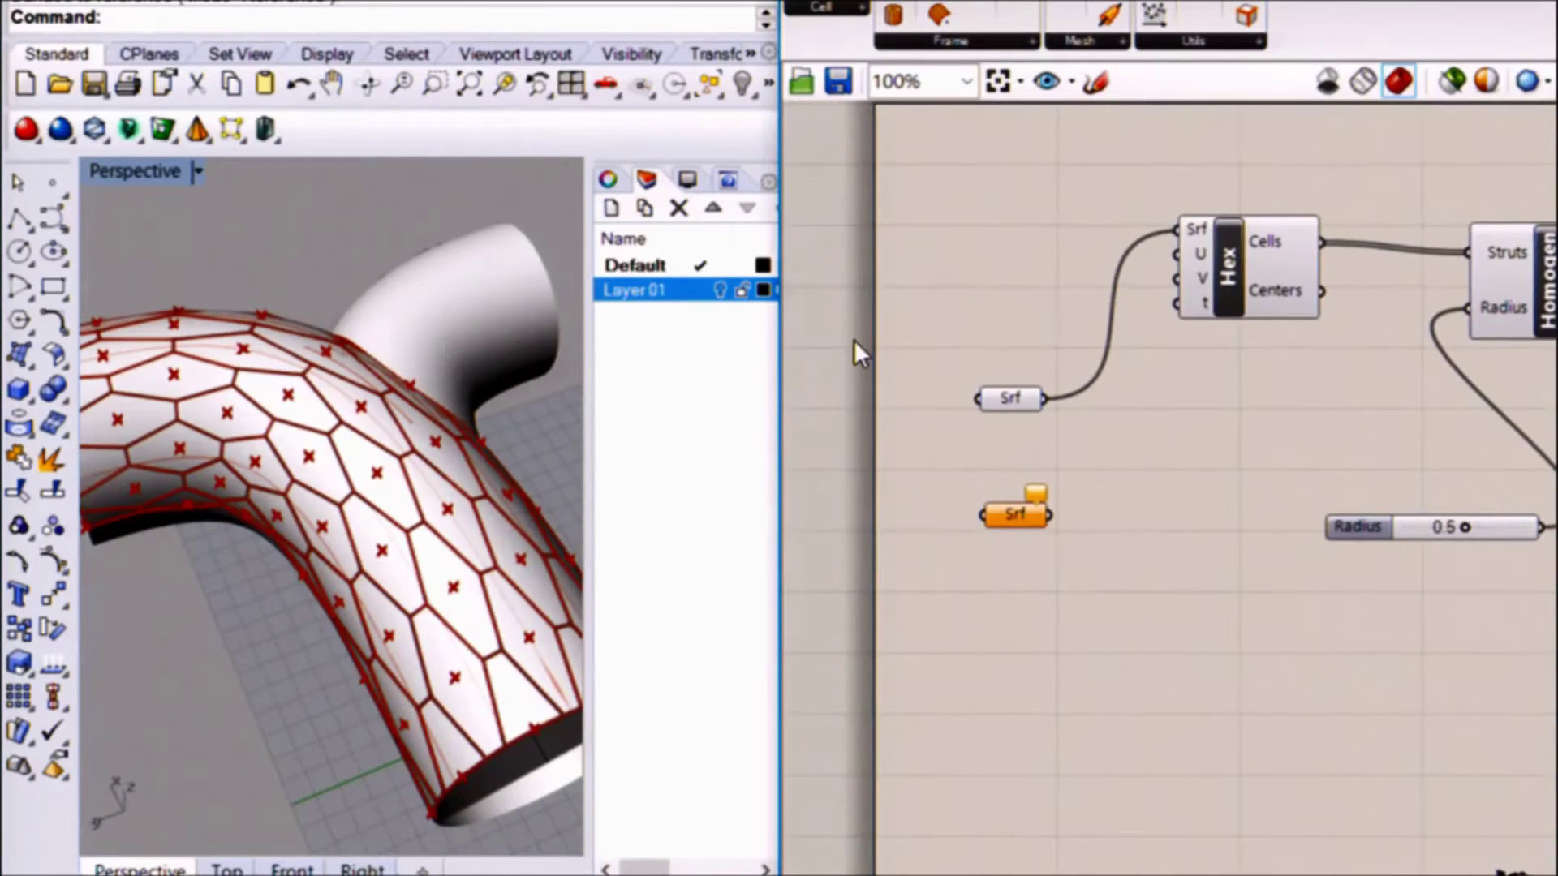
pyautogui.moveTo(215, 419); pyautogui.dragTo(292, 555, button='right')
pyautogui.scroll(-6, 313, 438)
pyautogui.scroll(5, 313, 438)
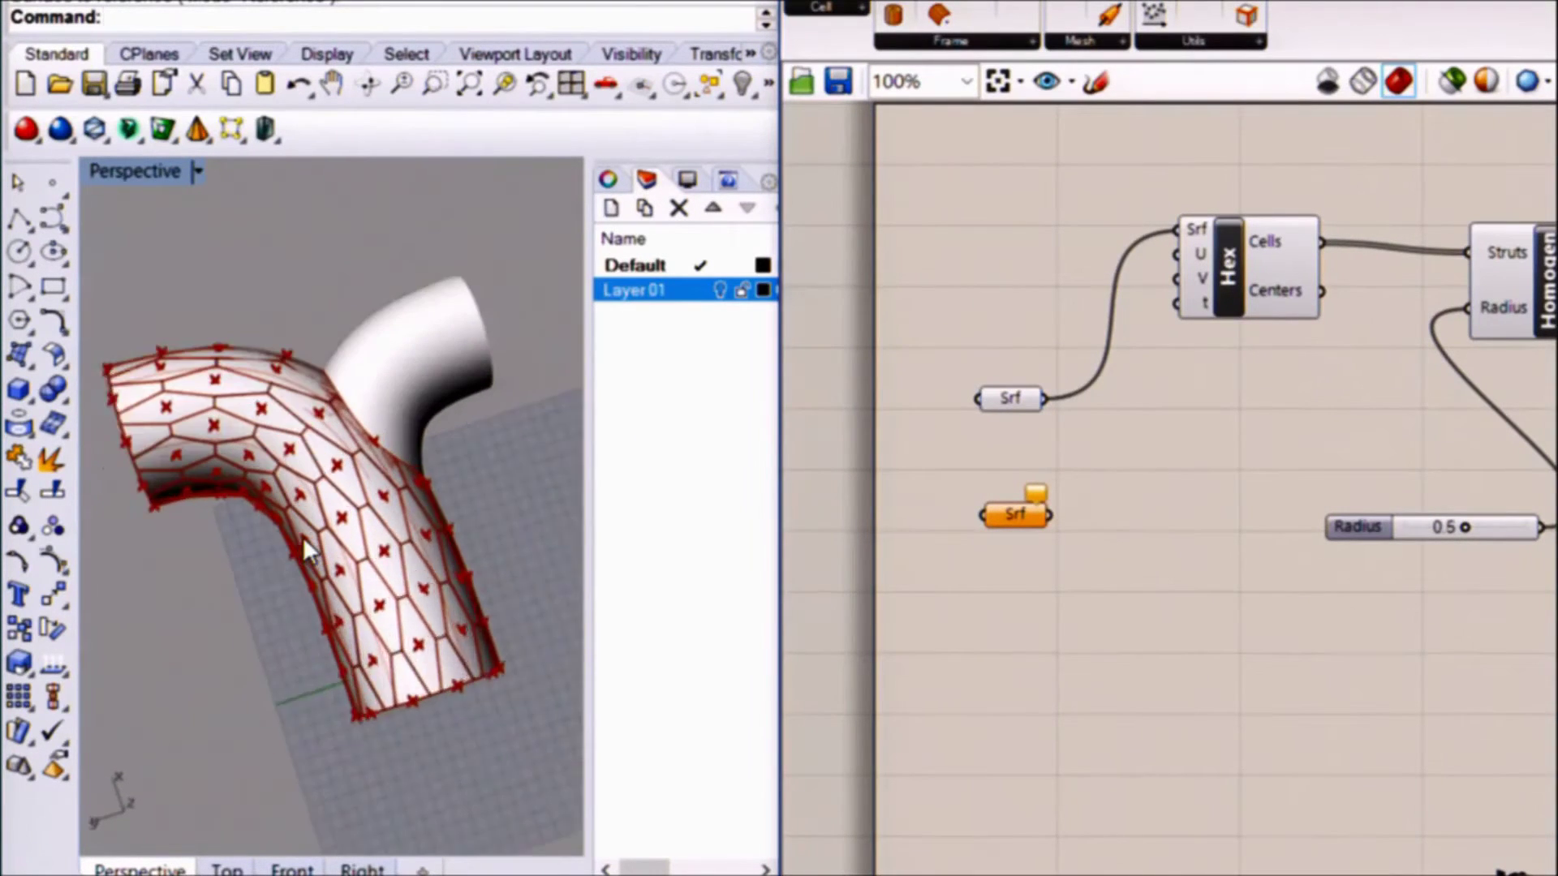
pyautogui.scroll(3, 300, 540)
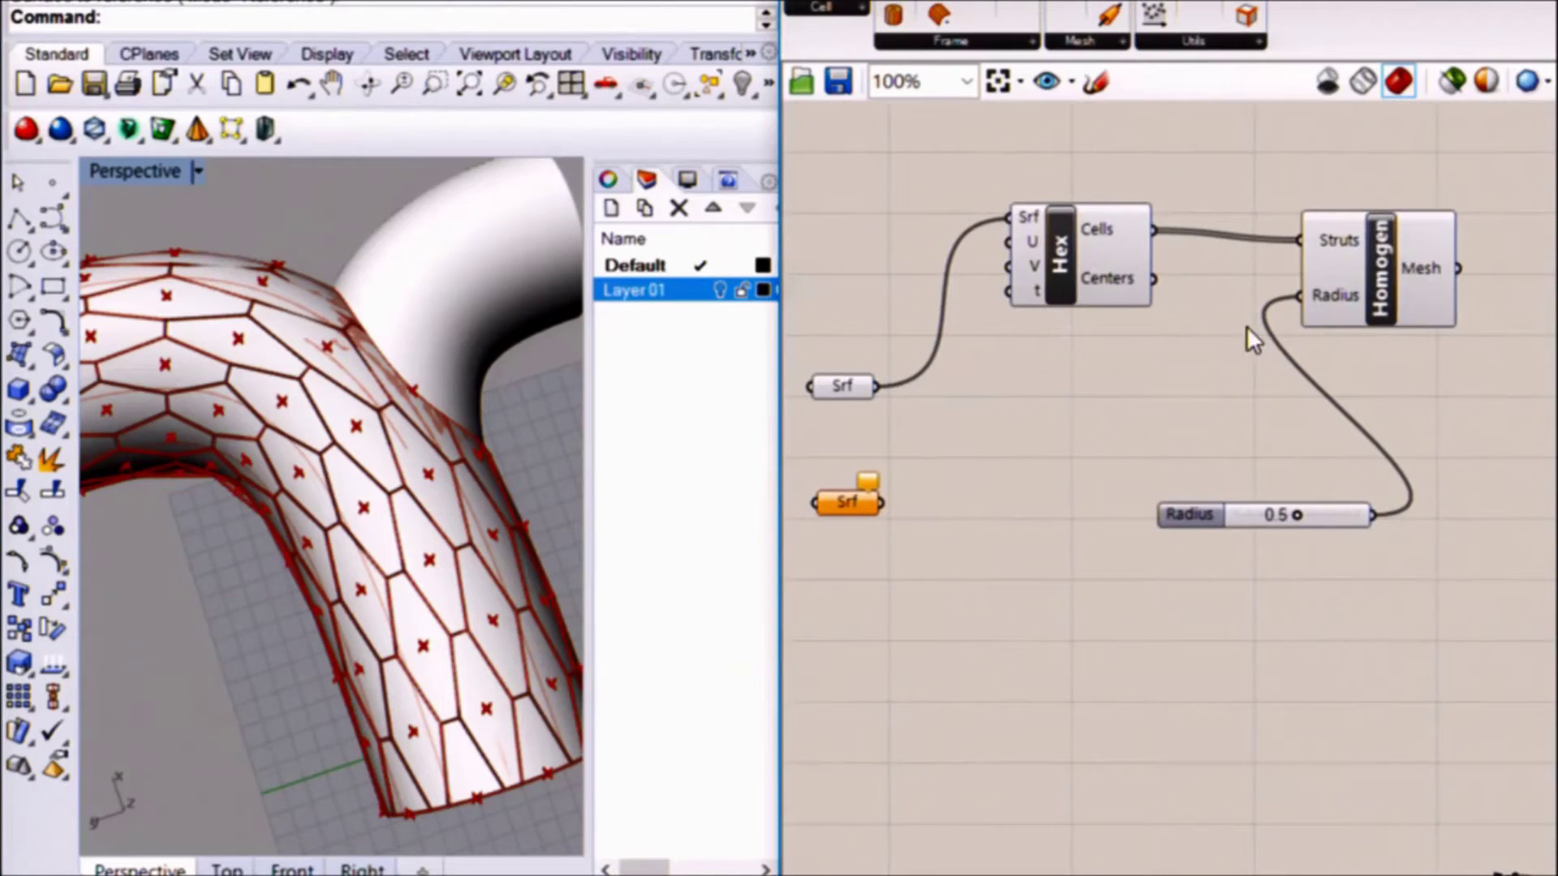
# Turn off the preview of the Hex component and of the upper Surface parameter.
pyautogui.moveTo(1197, 157); pyautogui.dragTo(1063, 349)
pyautogui.rightClick(1118, 154)
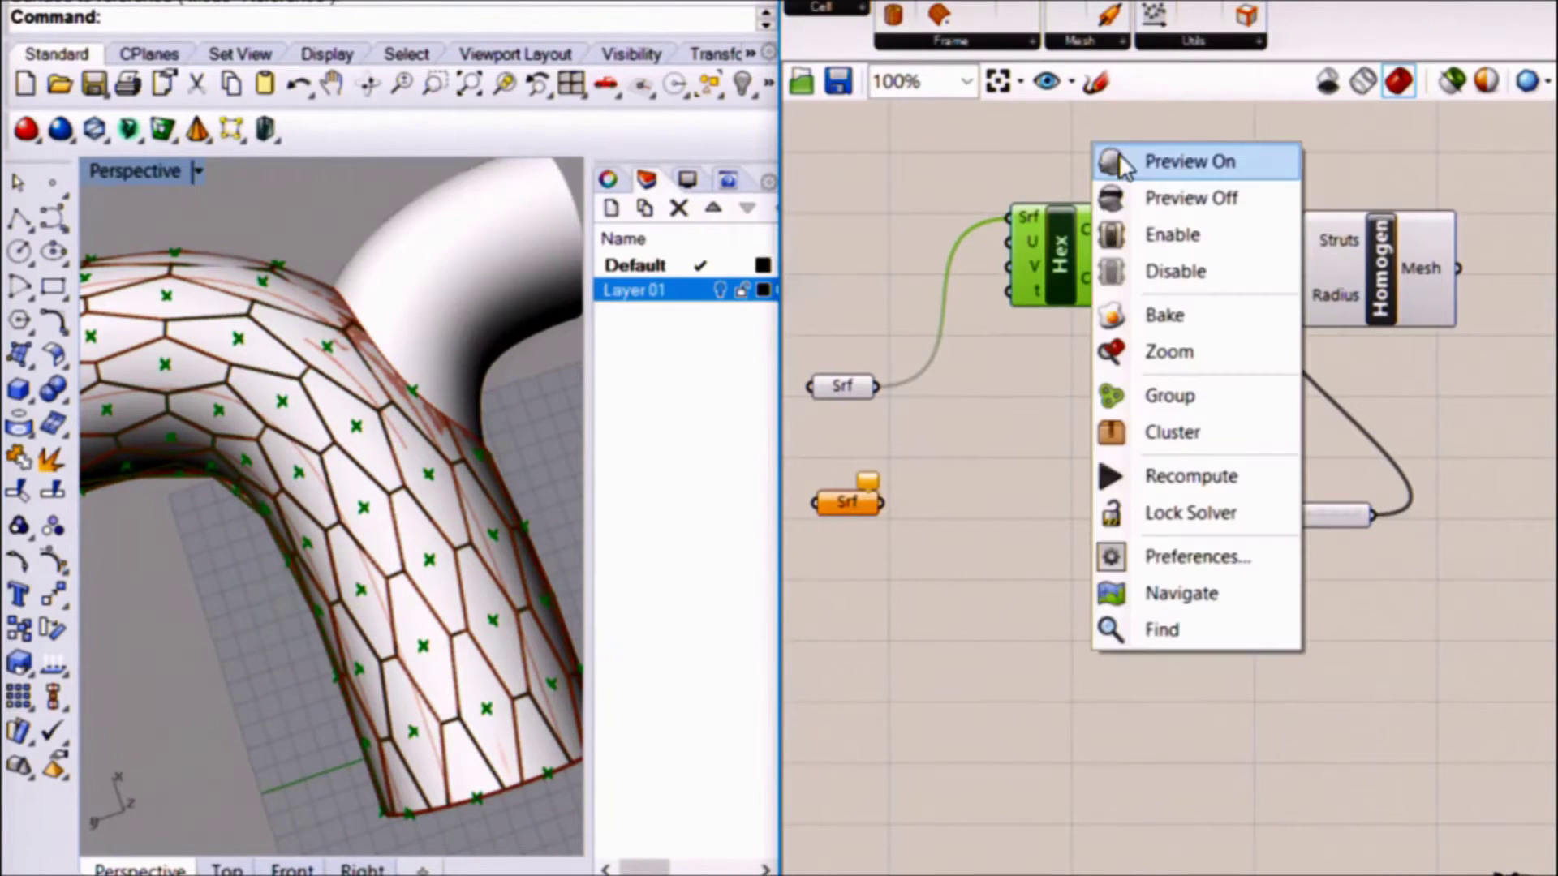
pyautogui.click(1169, 196)
pyautogui.moveTo(892, 306); pyautogui.dragTo(869, 444)
pyautogui.rightClick(918, 206)
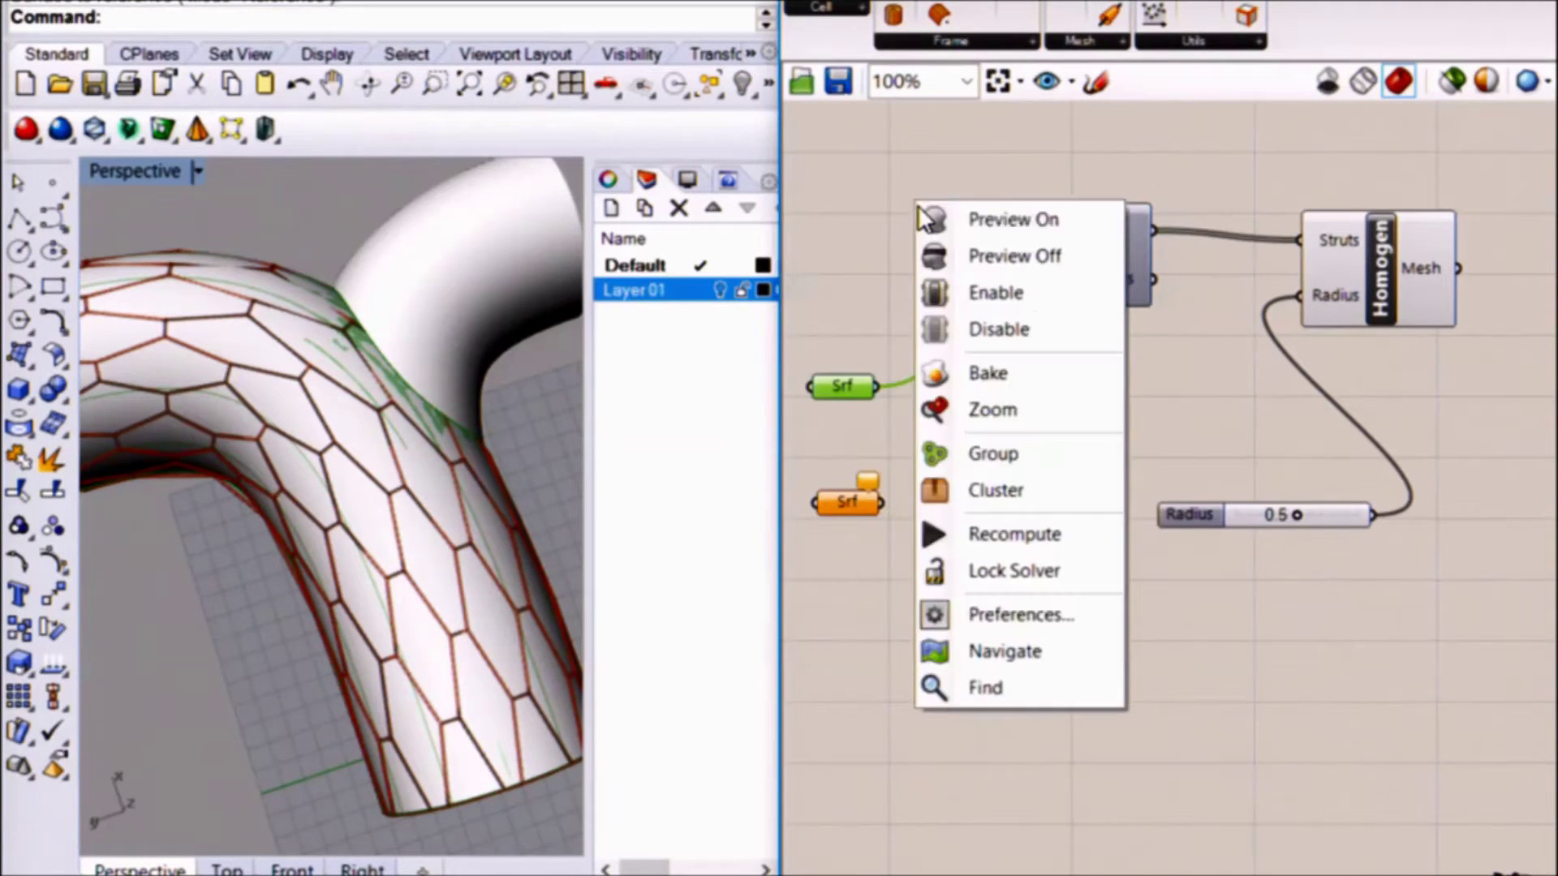
pyautogui.click(974, 256)
pyautogui.moveTo(368, 362); pyautogui.dragTo(532, 398, button='right')
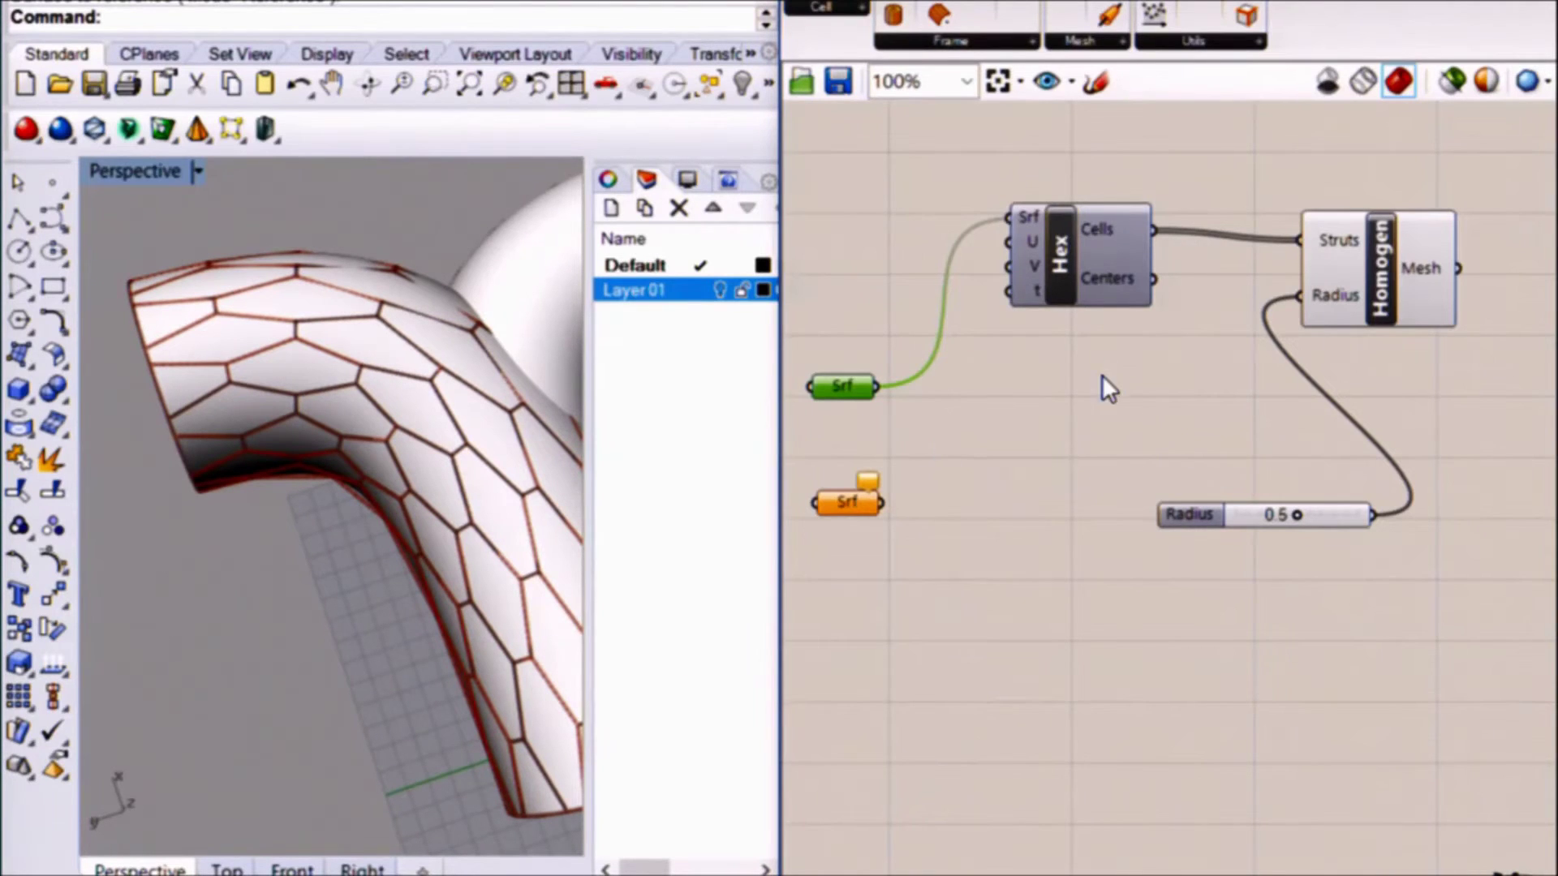
# Duplicate the connected Surface, Hex and Homogen components below the originals, keeping the shared 0.5 Radius slider.
pyautogui.scroll(-2, 1101, 375)
pyautogui.moveTo(1371, 212); pyautogui.dragTo(933, 405)
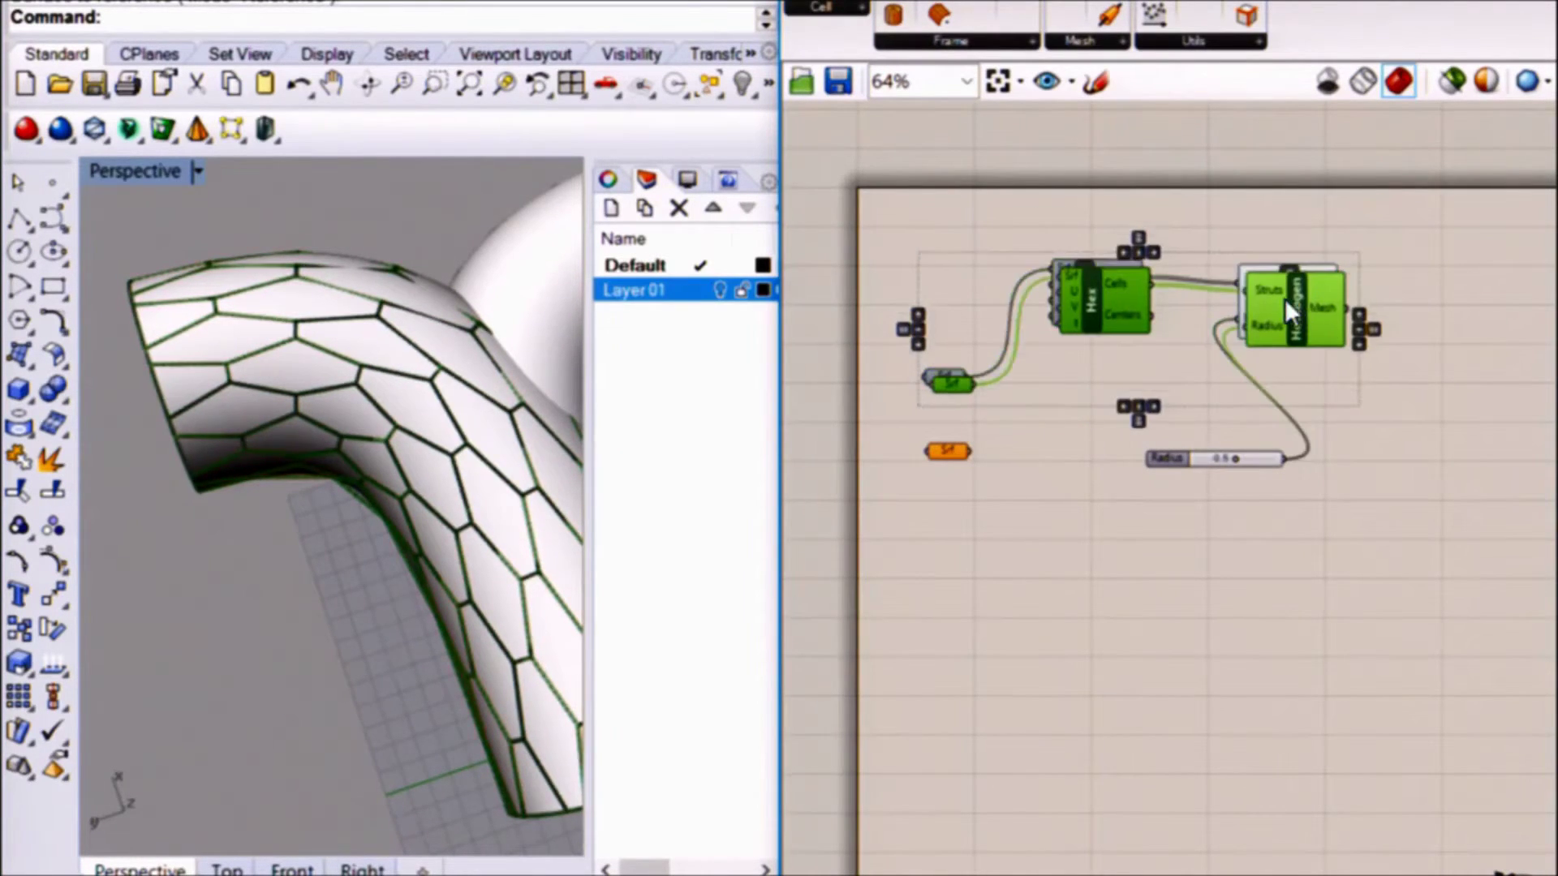
pyautogui.keyDown('alt'); pyautogui.moveTo(1283, 299); pyautogui.dragTo(1362, 623); pyautogui.keyUp('alt')
pyautogui.click(1074, 544)
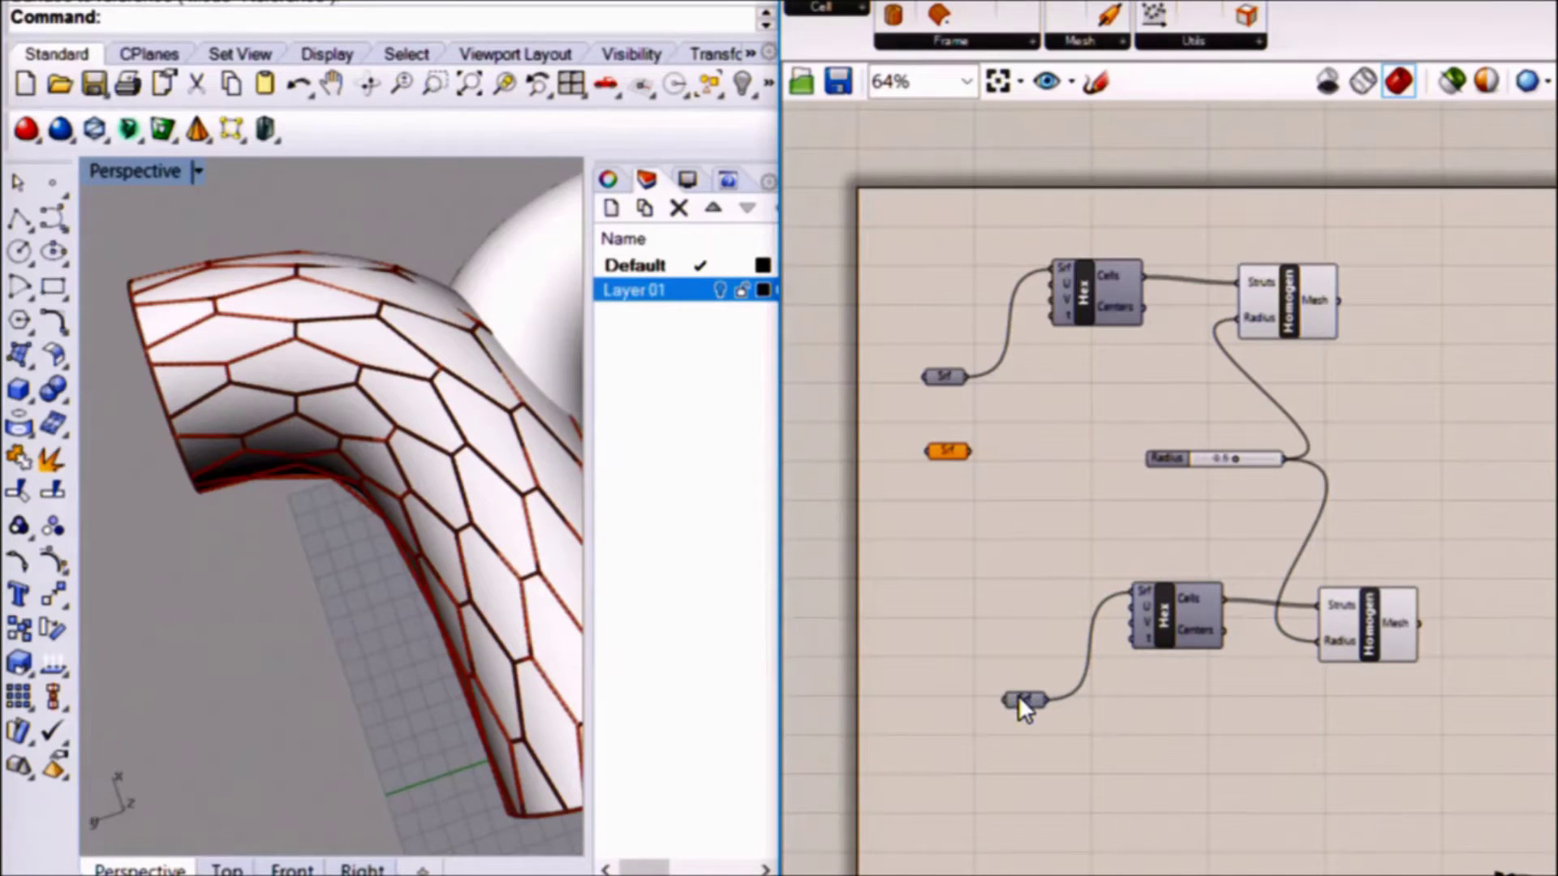
# Reference the side branch pipe as the surface of the duplicated Surface parameter and view both hexagonal lattices.
pyautogui.rightClick(1022, 699)
pyautogui.click(1144, 738)
pyautogui.click(532, 308)
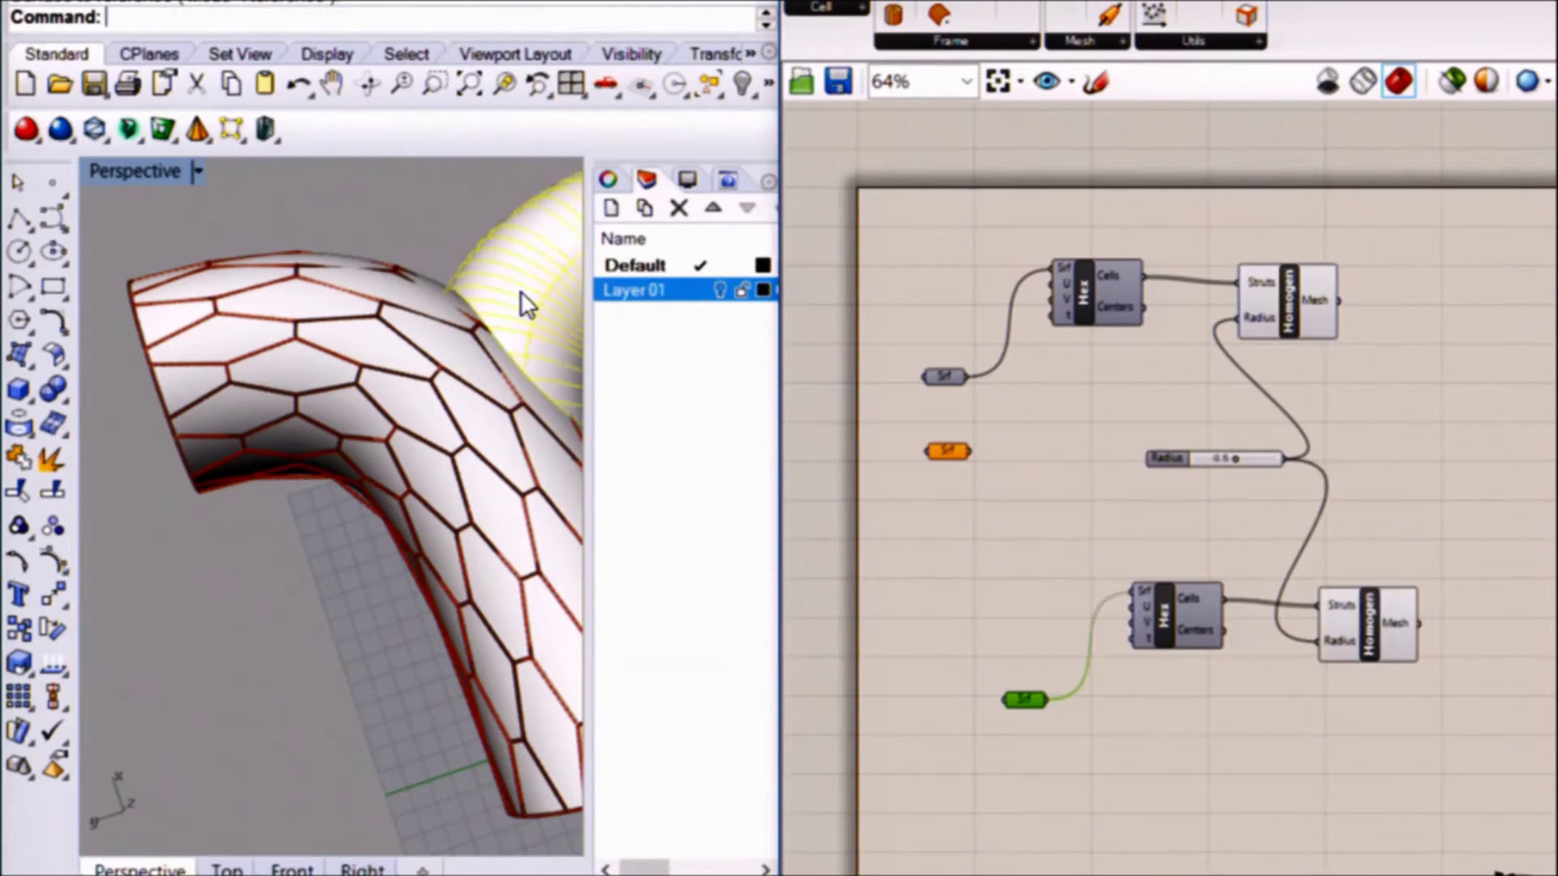
pyautogui.moveTo(519, 290); pyautogui.dragTo(365, 484, button='right')
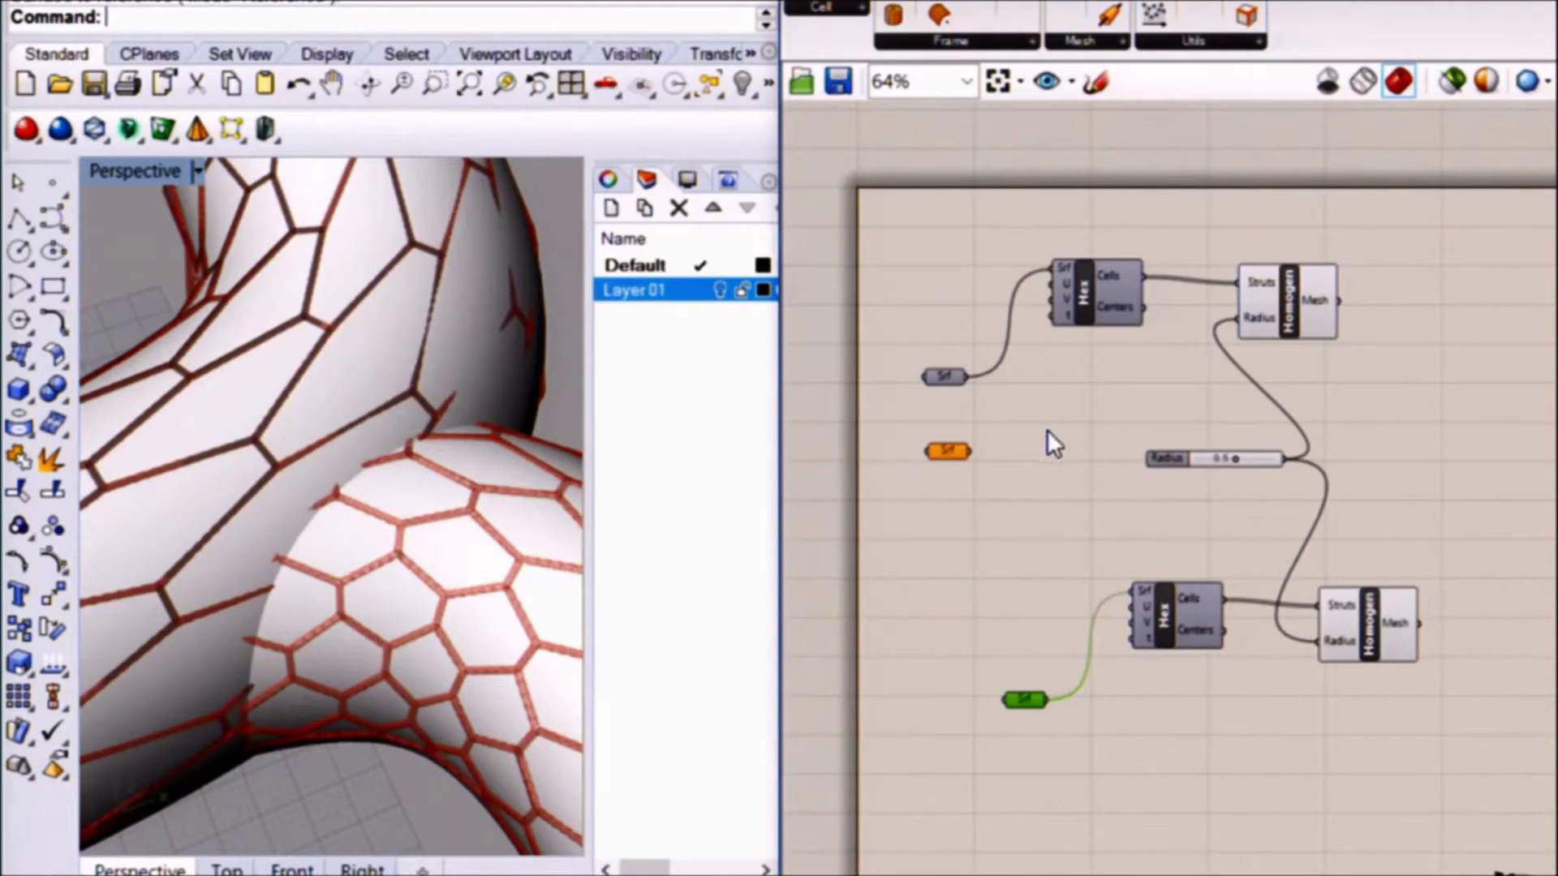
pyautogui.moveTo(1047, 430); pyautogui.dragTo(1070, 457, button='right')
pyautogui.rightClick(375, 393)
pyautogui.scroll(-5, 351, 385)
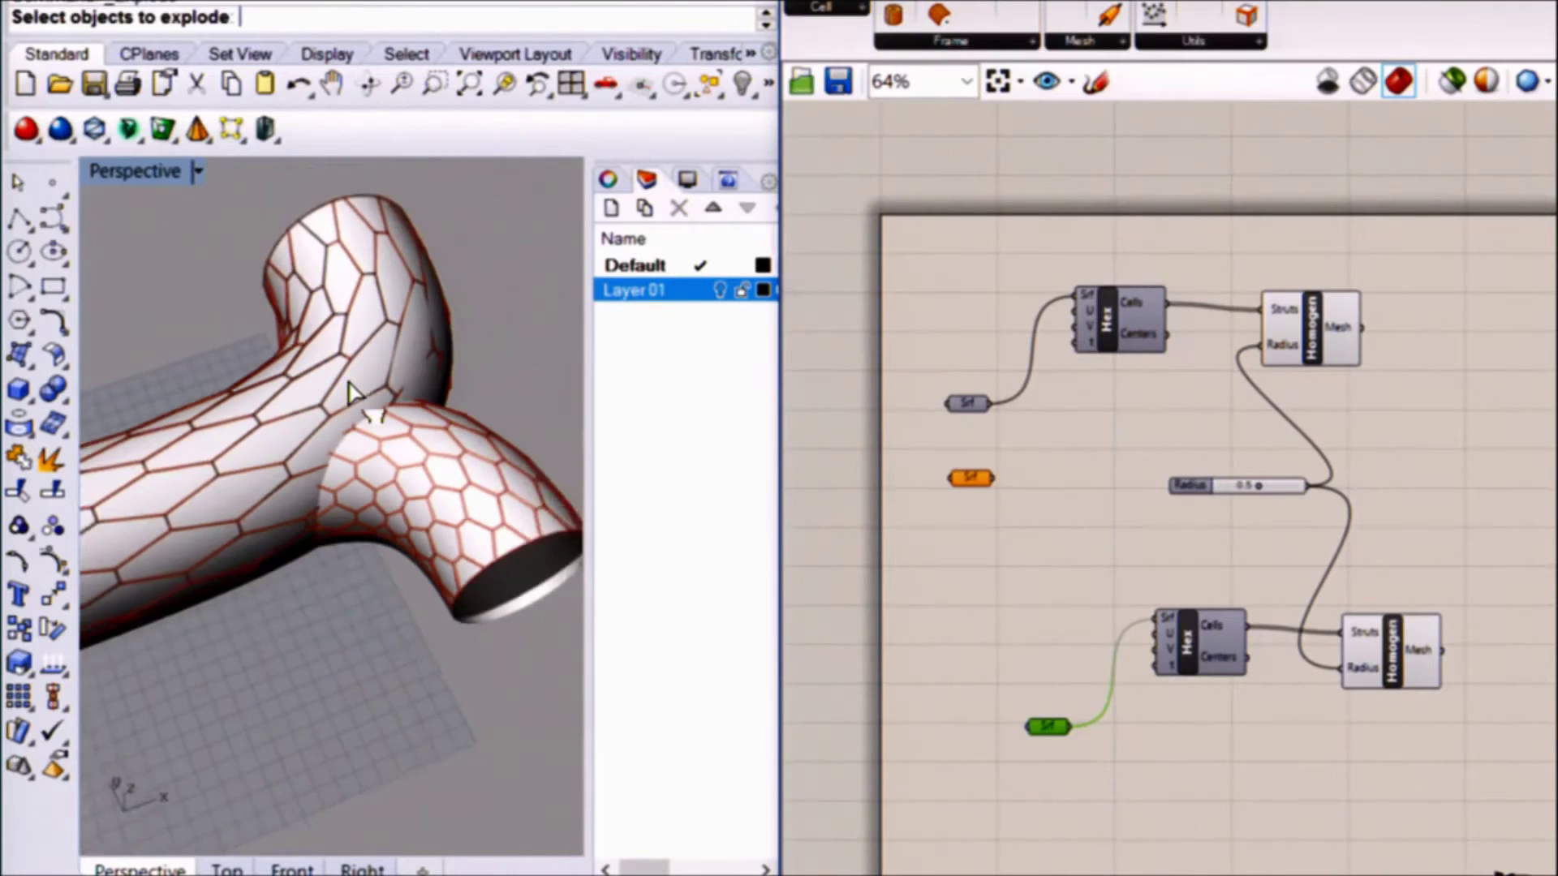
pyautogui.moveTo(351, 394); pyautogui.dragTo(414, 396, button='right')
# Create a number slider with the value 50 and place it beside the inputs of the main pipe's Hex component.
pyautogui.doubleClick(1009, 293)
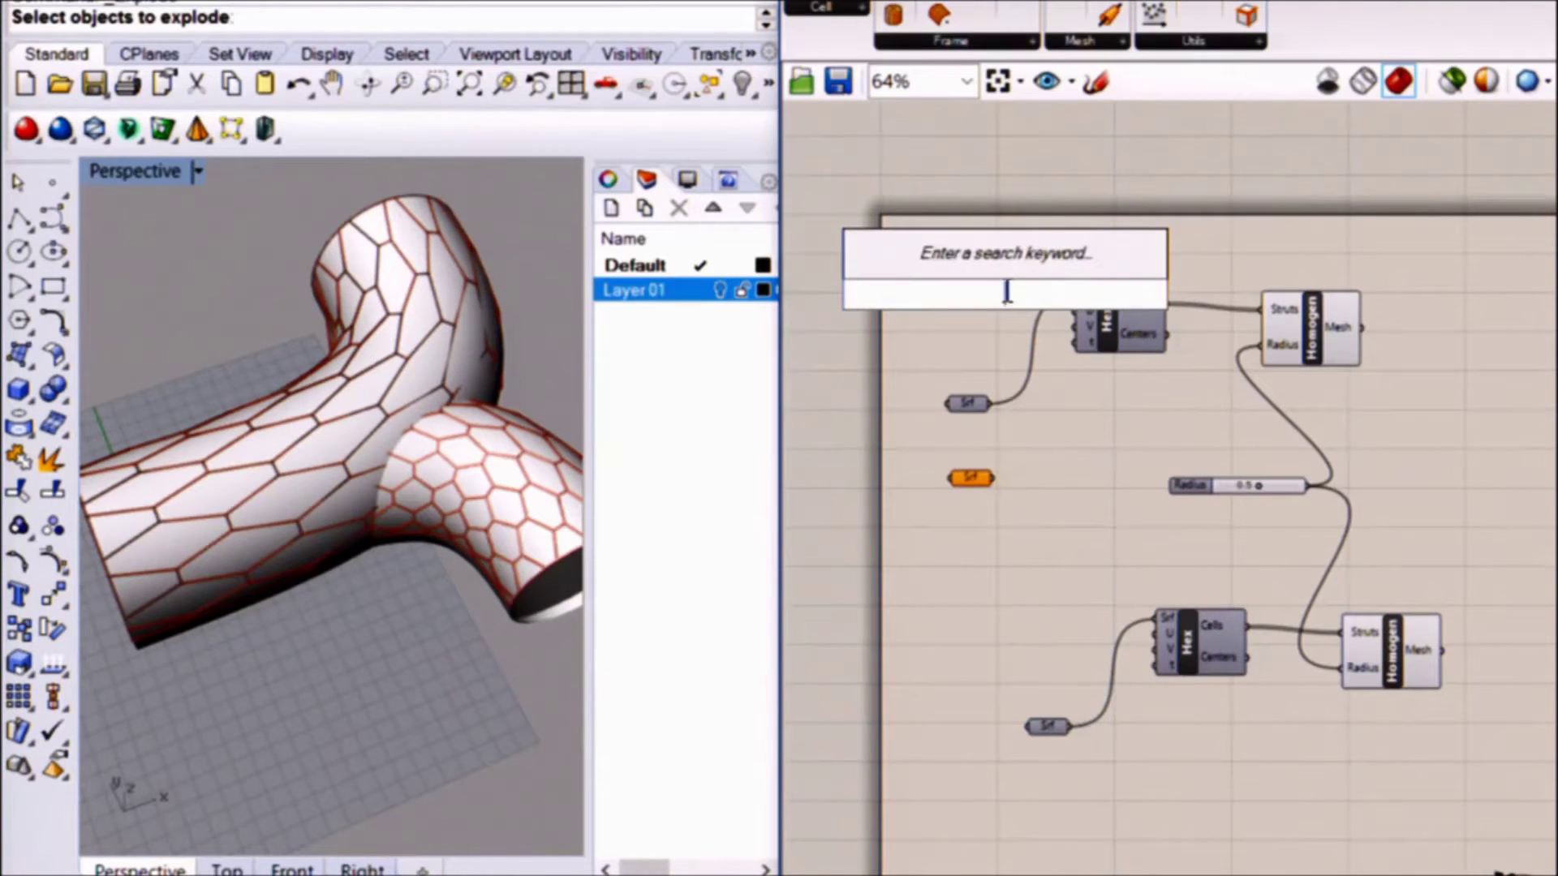
pyautogui.write('50')
pyautogui.press('Return')
pyautogui.scroll(2, 1124, 306)
pyautogui.scroll(2, 1123, 304)
pyautogui.moveTo(961, 275); pyautogui.dragTo(933, 326)
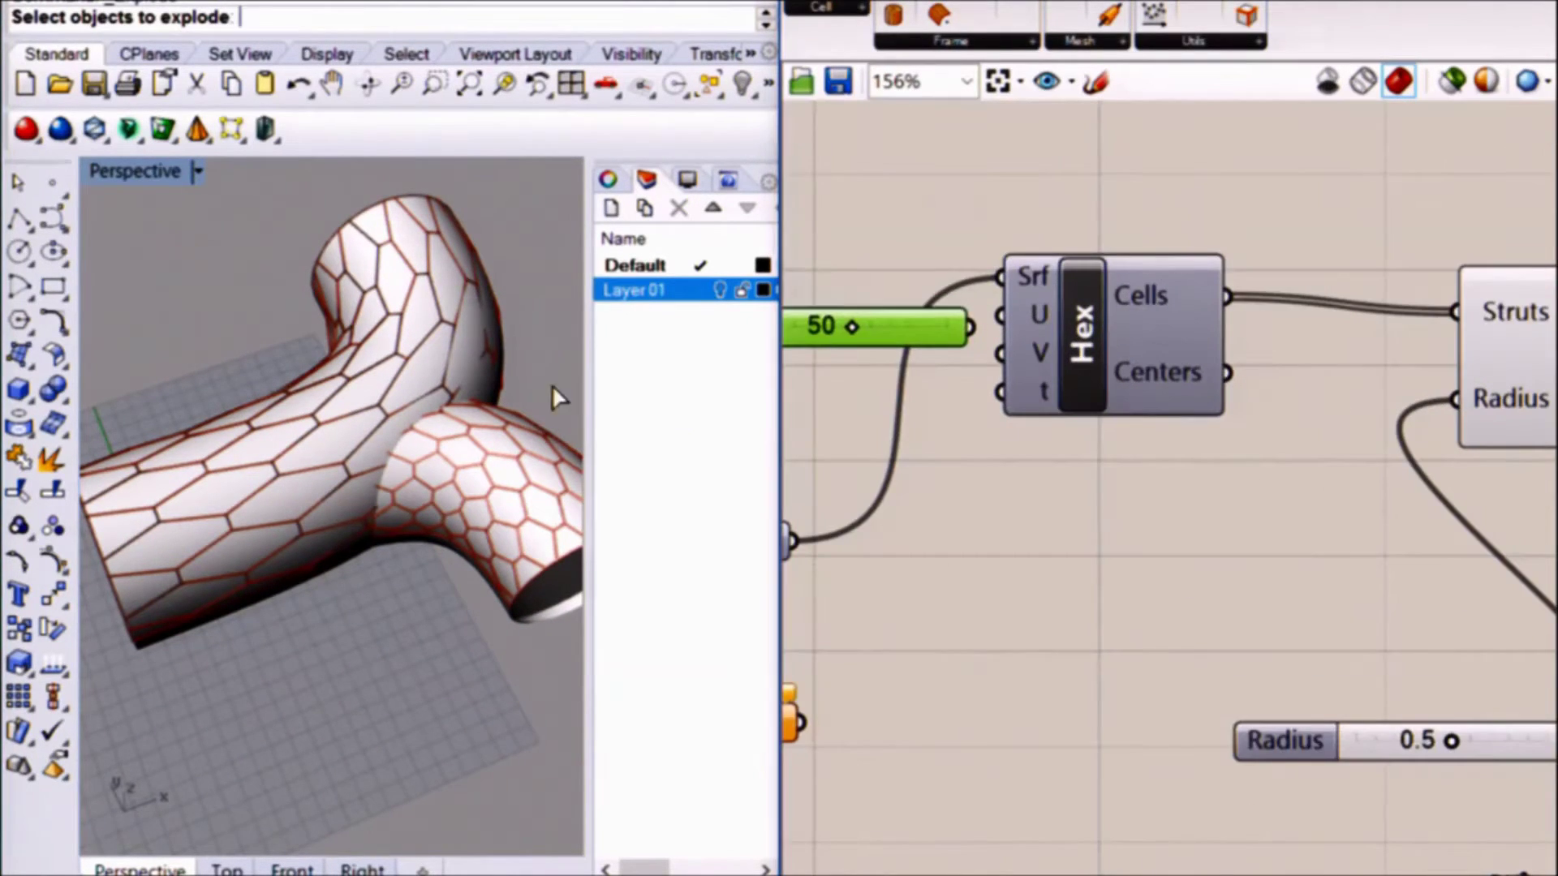
# Connect the 50 slider to the V input of the main pipe's Hex component.
pyautogui.moveTo(400, 452); pyautogui.dragTo(410, 503, button='right')
pyautogui.scroll(4, 493, 487)
pyautogui.moveTo(482, 454); pyautogui.dragTo(452, 443, button='right')
pyautogui.scroll(-4, 386, 434)
pyautogui.scroll(4, 388, 444)
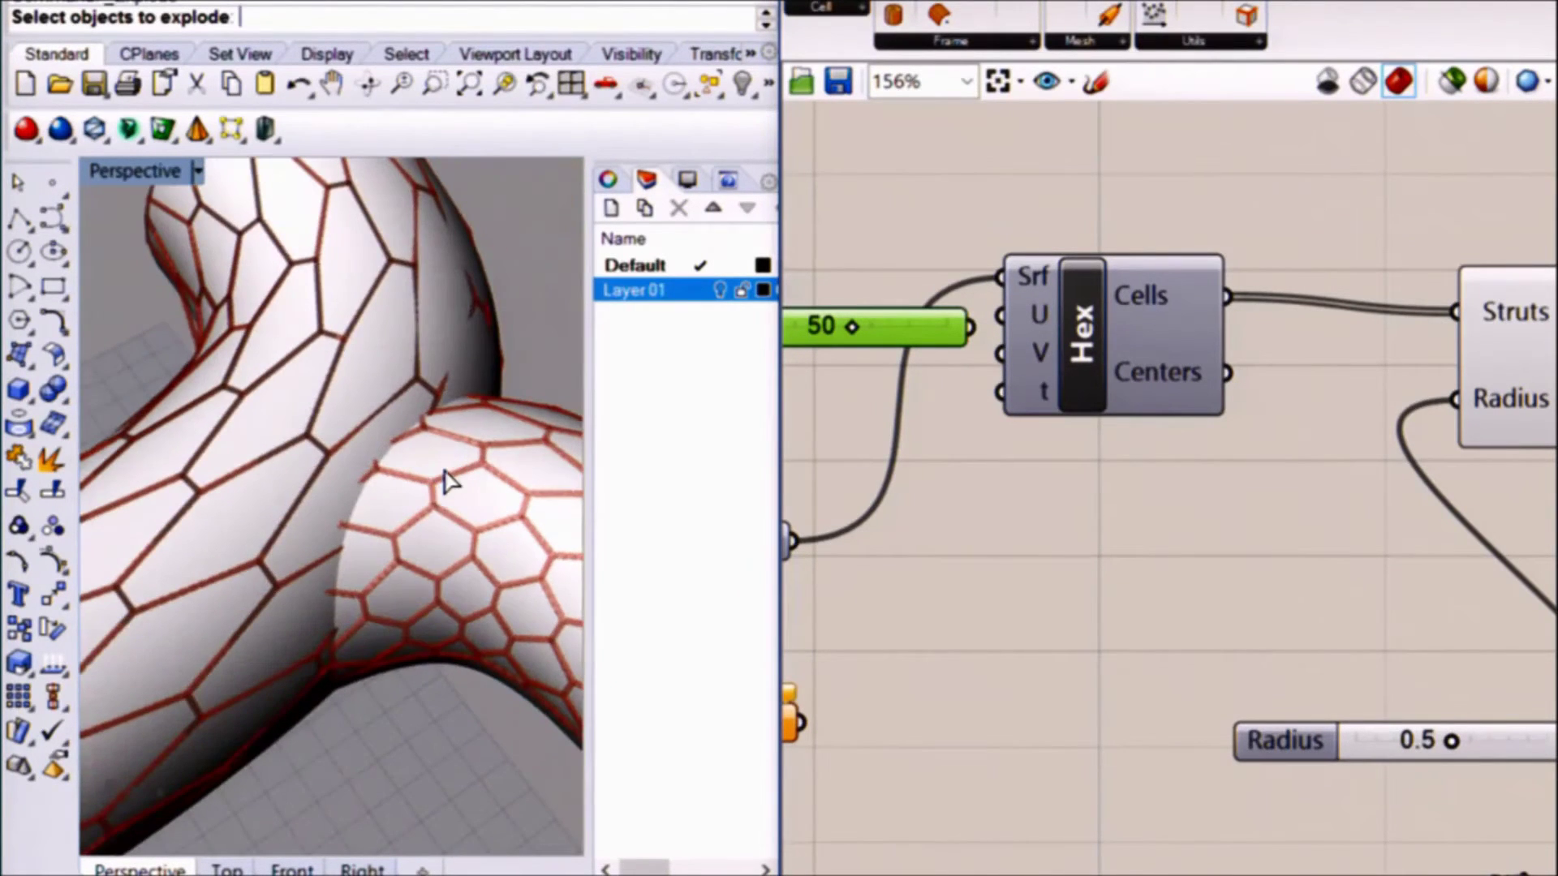
pyautogui.scroll(2, 945, 369)
pyautogui.moveTo(946, 330); pyautogui.dragTo(966, 351)
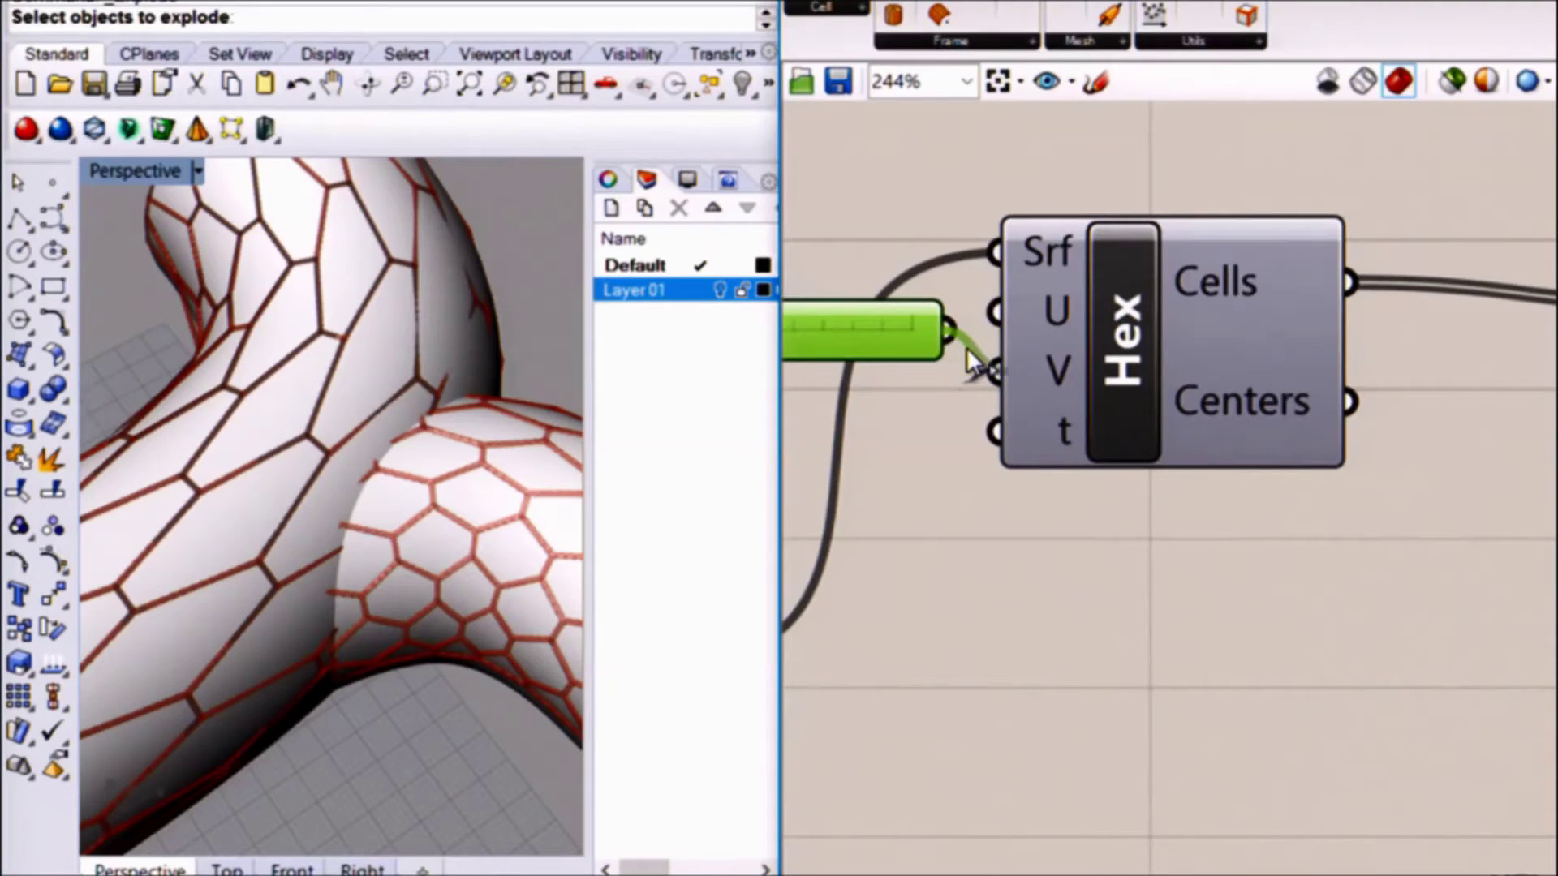
pyautogui.moveTo(289, 441); pyautogui.dragTo(323, 421, button='right')
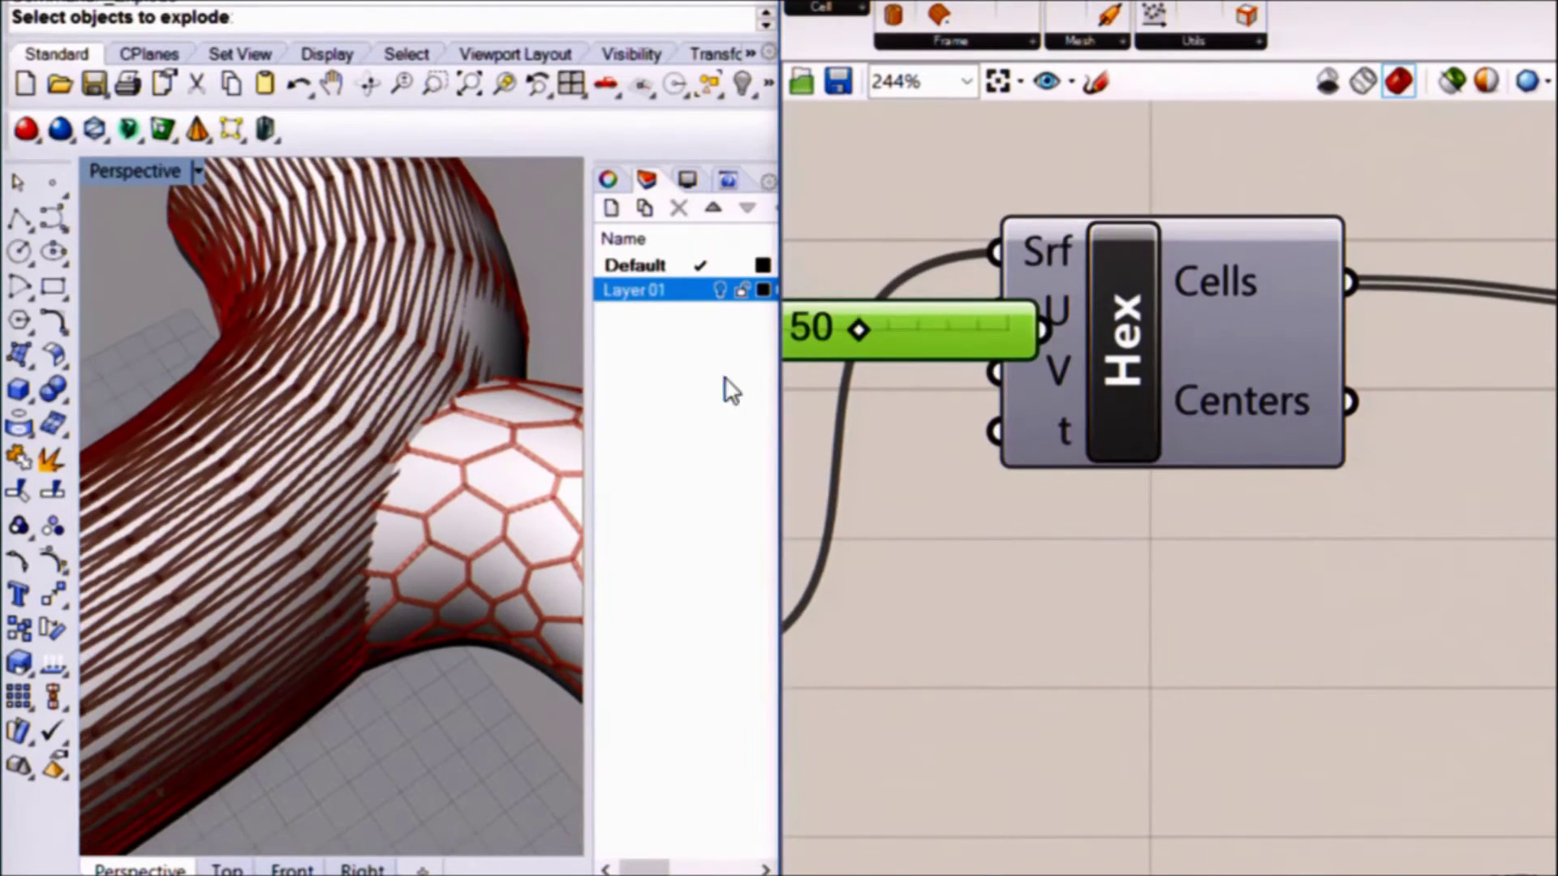
# Move the 50 slider clear of the main pipe's Hex component and also connect it to the U input.
pyautogui.moveTo(838, 386); pyautogui.dragTo(1246, 342, button='right')
pyautogui.moveTo(1304, 304); pyautogui.dragTo(1130, 362)
pyautogui.moveTo(1276, 345); pyautogui.dragTo(1398, 280)
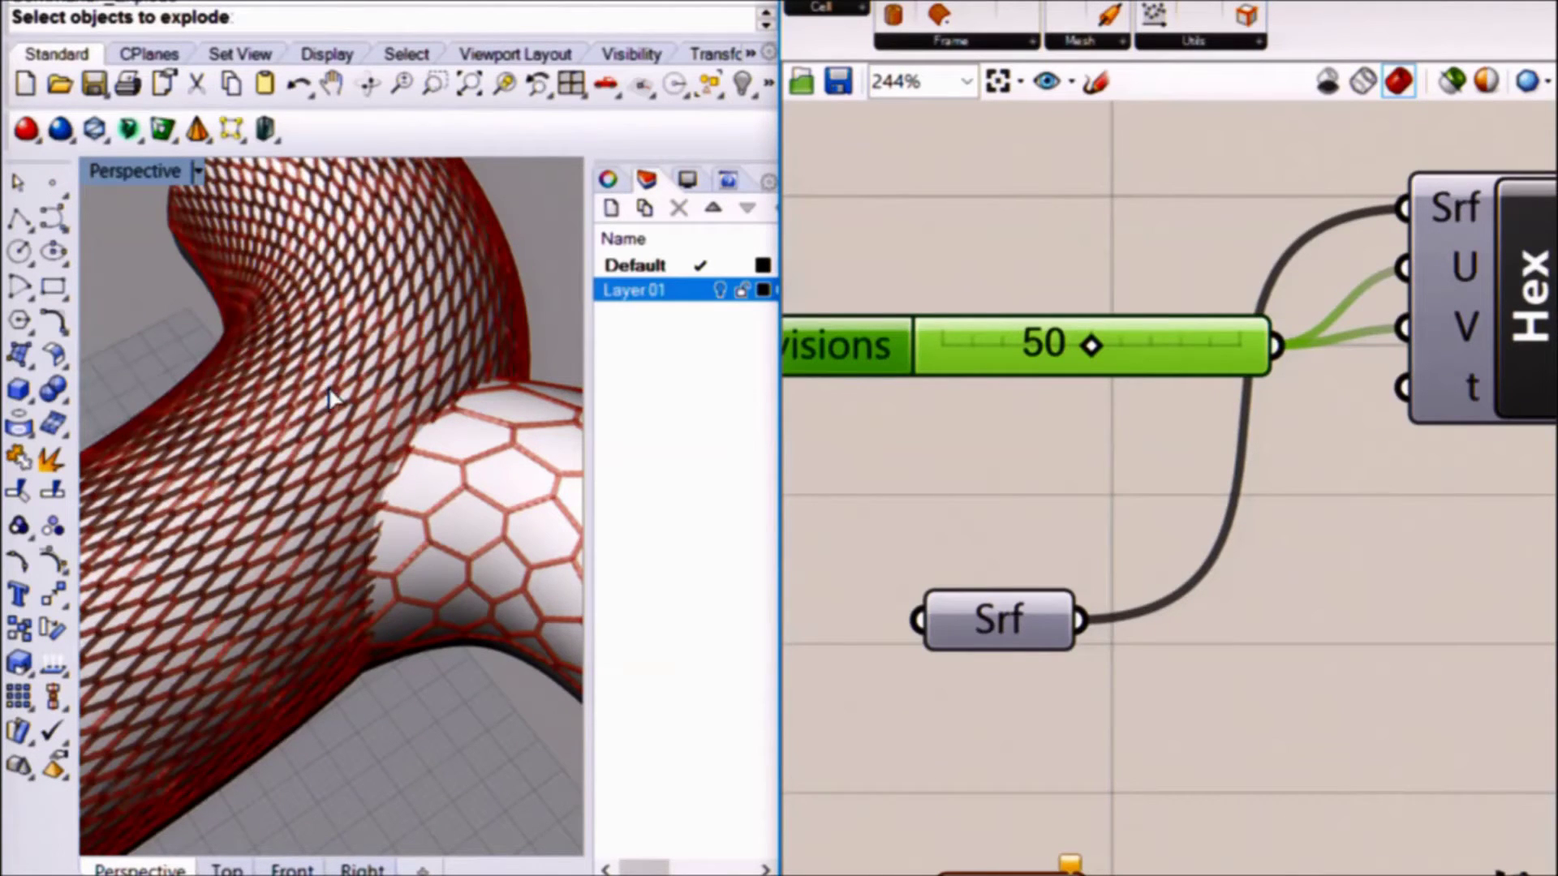
pyautogui.moveTo(293, 449); pyautogui.dragTo(372, 497, button='right')
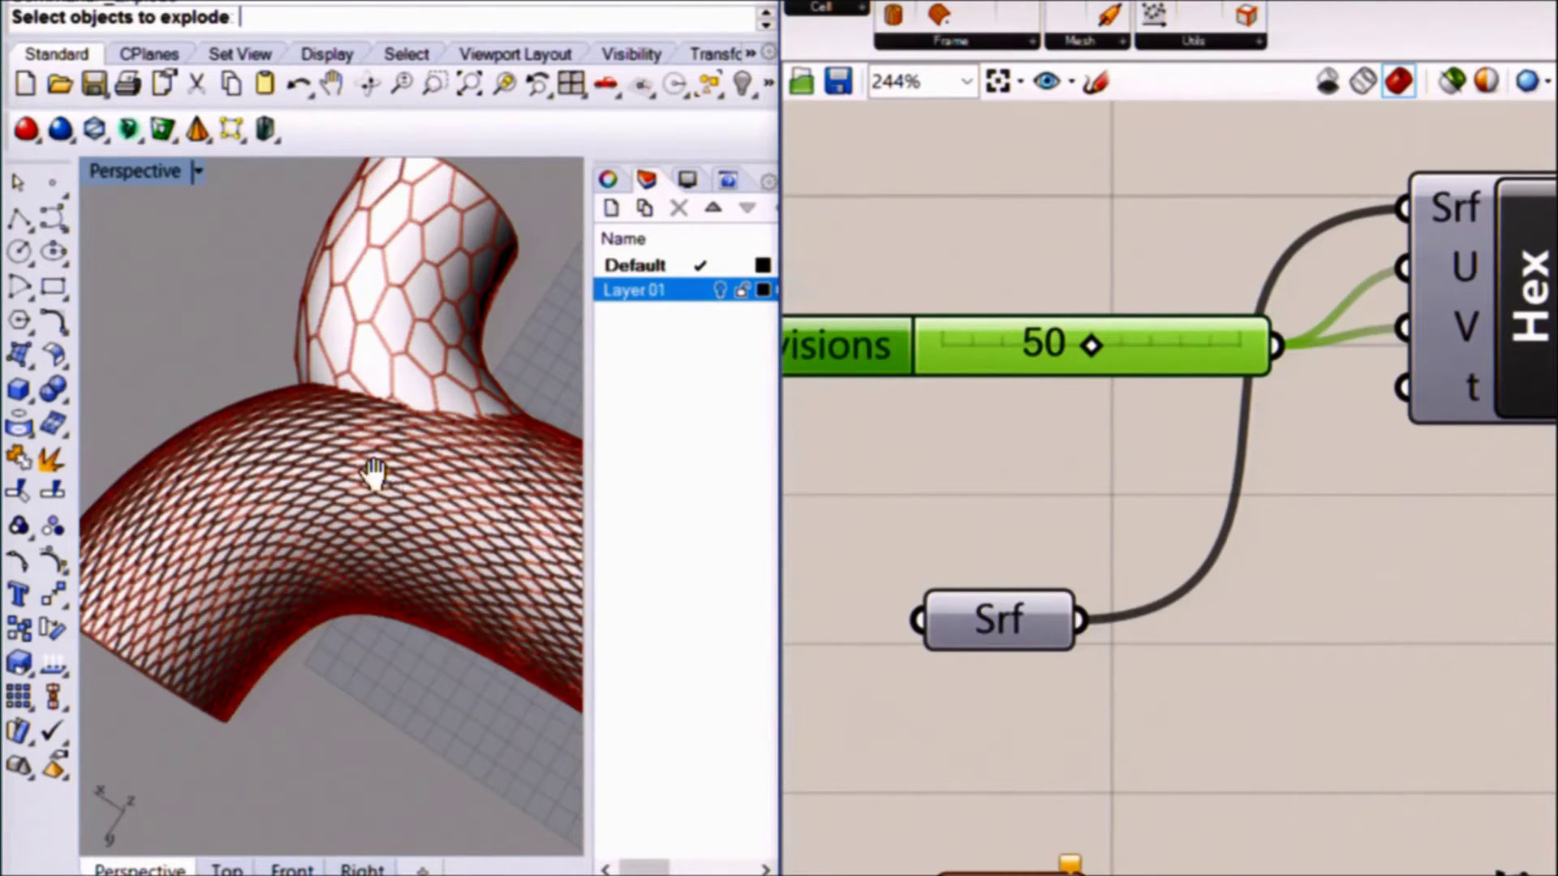
pyautogui.moveTo(376, 476); pyautogui.dragTo(319, 425, button='right')
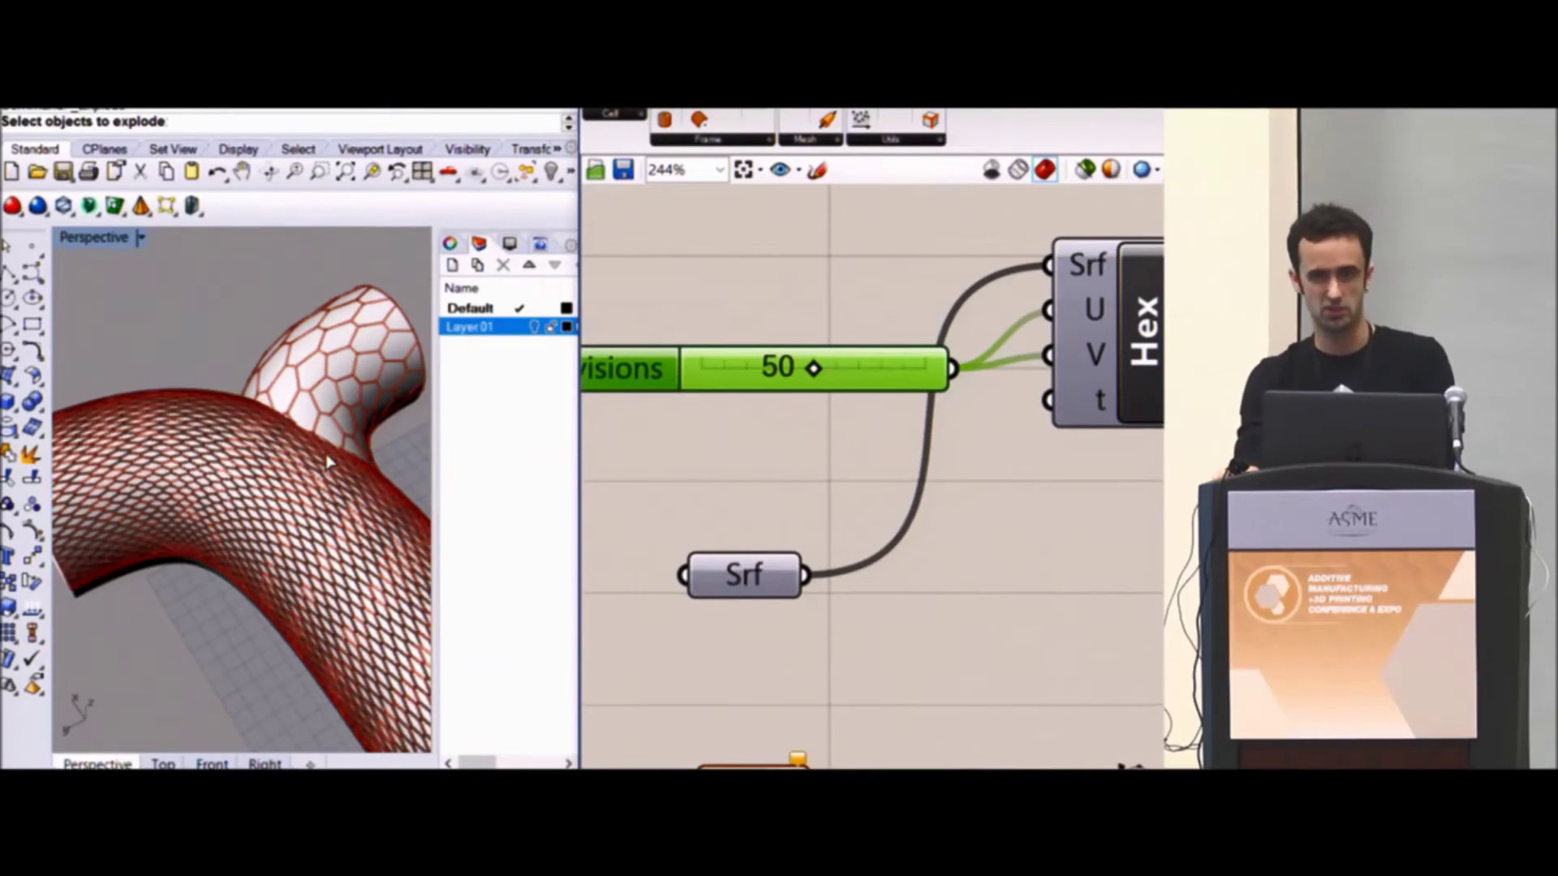
pyautogui.moveTo(412, 767)
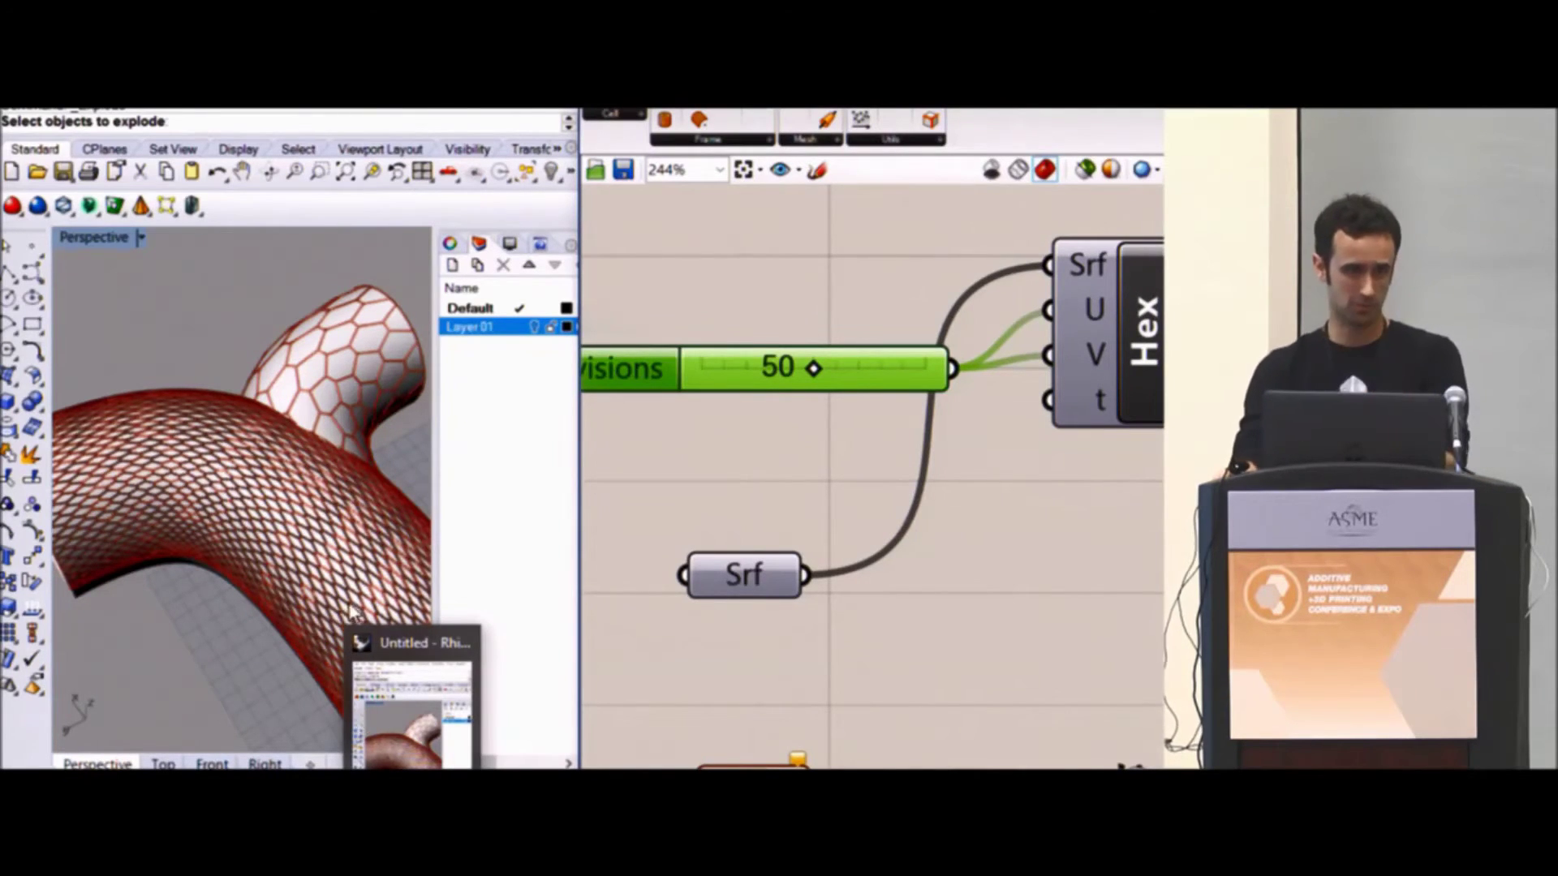
# Examine the dense hexagonal lattice on the main pipe against the coarser one on the side branch.
pyautogui.scroll(8, 272, 447)
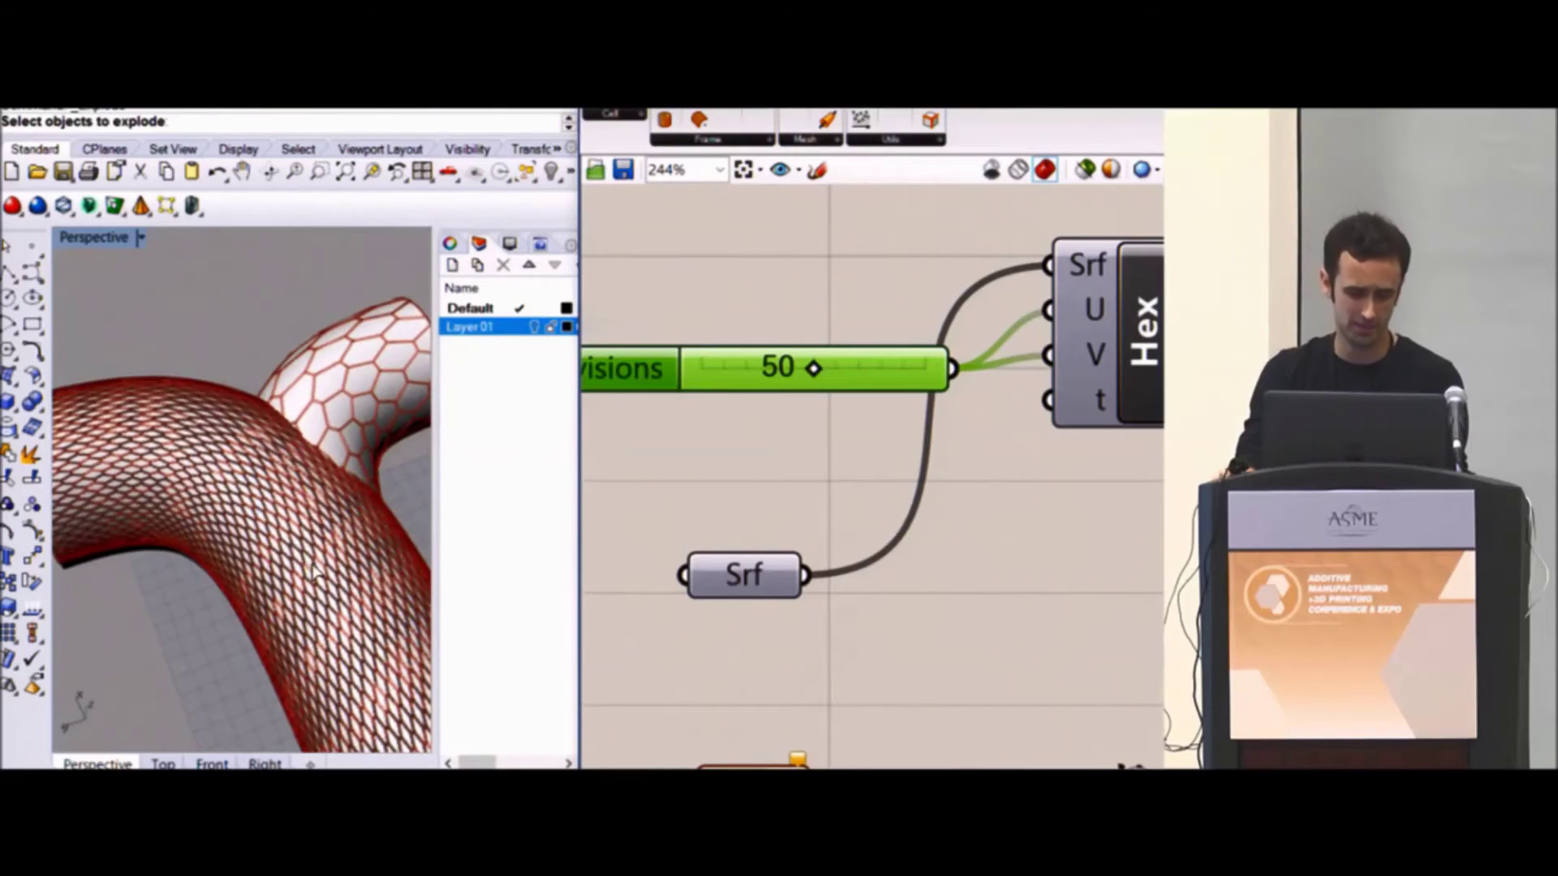
pyautogui.scroll(-5, 265, 450)
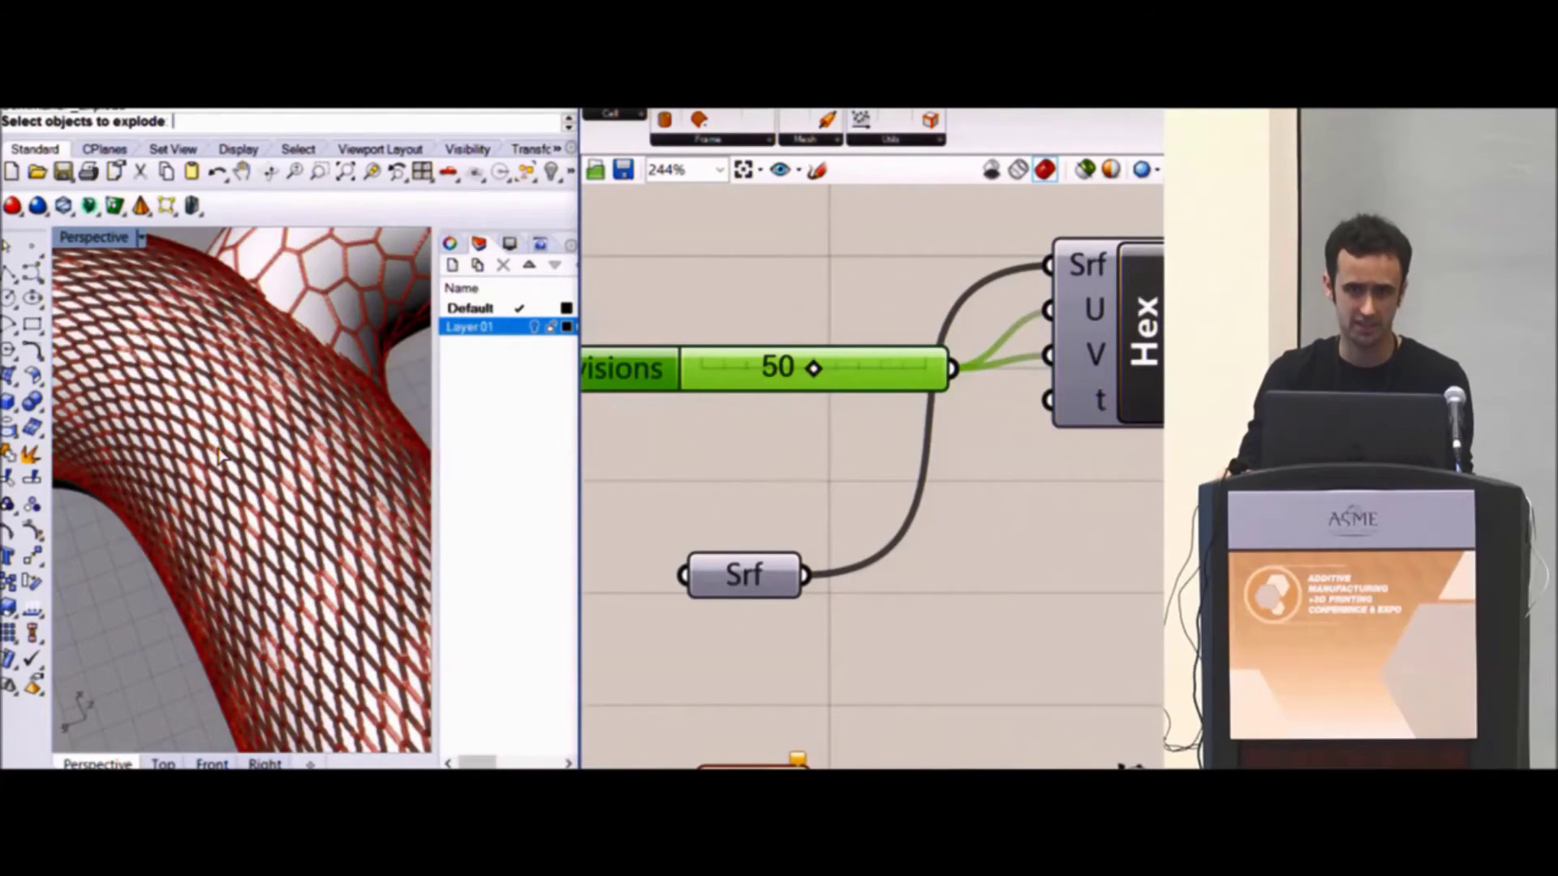
pyautogui.moveTo(217, 451); pyautogui.dragTo(263, 503, button='right')
pyautogui.keyDown('shift'); pyautogui.moveTo(245, 412); pyautogui.dragTo(296, 469, button='right'); pyautogui.keyUp('shift')
pyautogui.moveTo(932, 441); pyautogui.dragTo(856, 404, button='right')
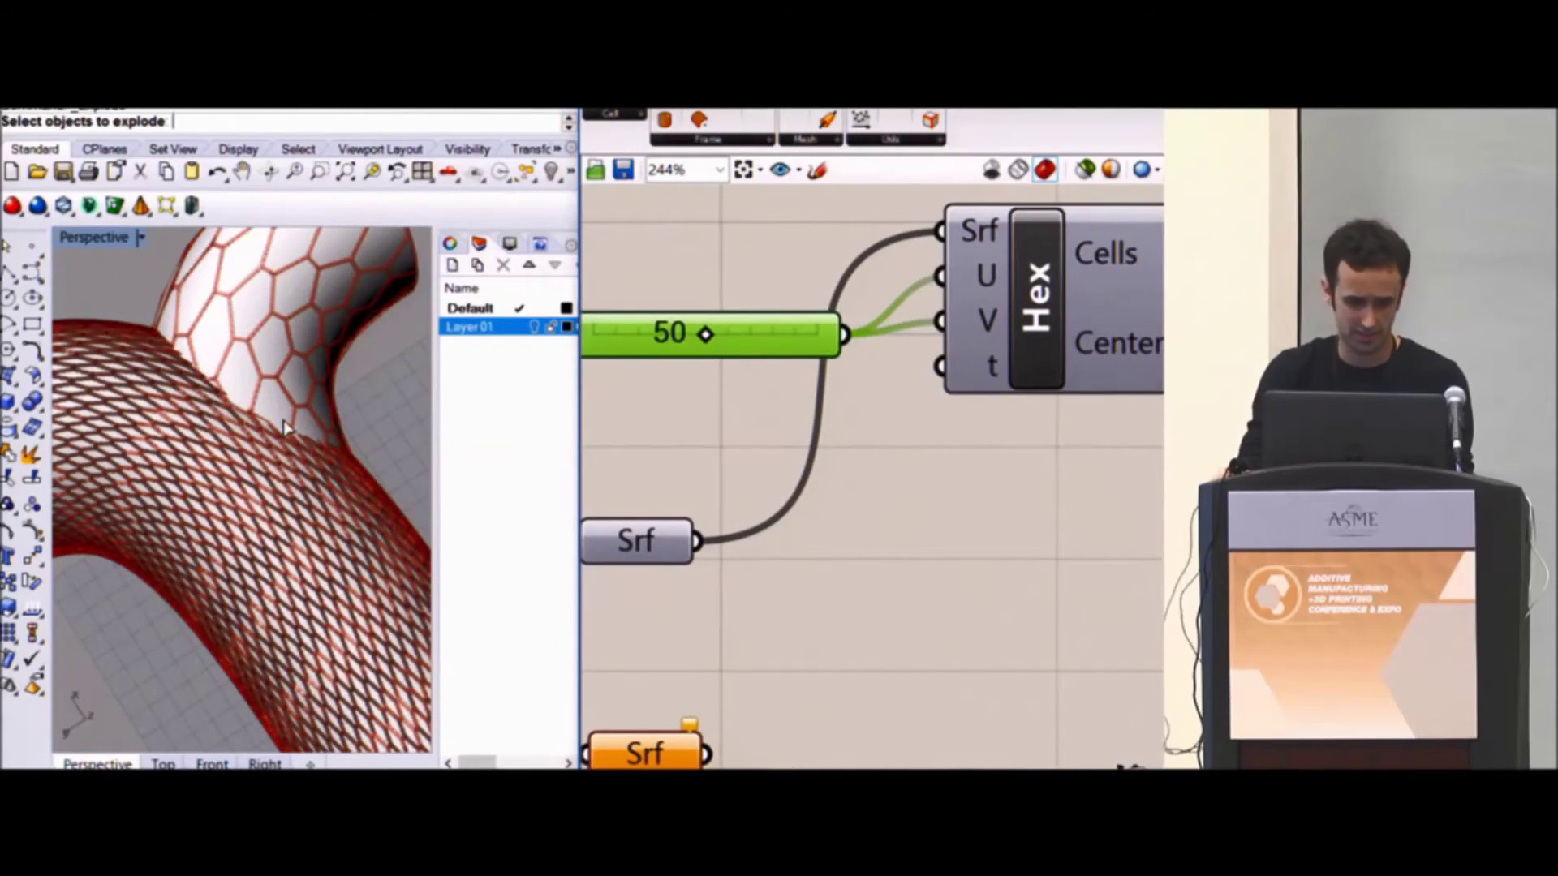
pyautogui.scroll(-10, 162, 458)
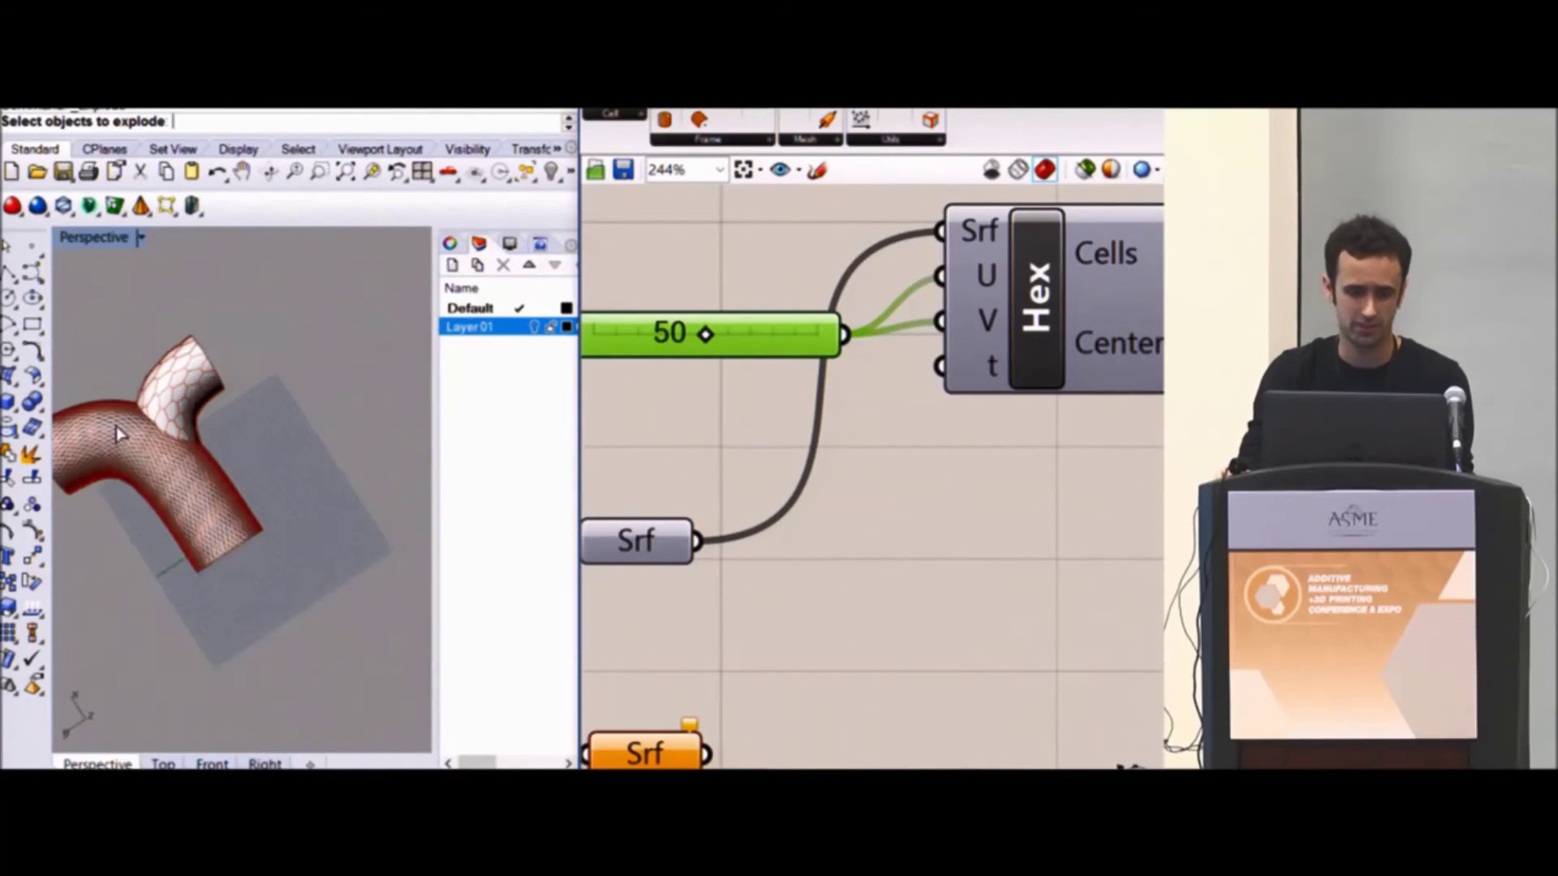
pyautogui.scroll(6, 122, 434)
pyautogui.scroll(-4, 803, 430)
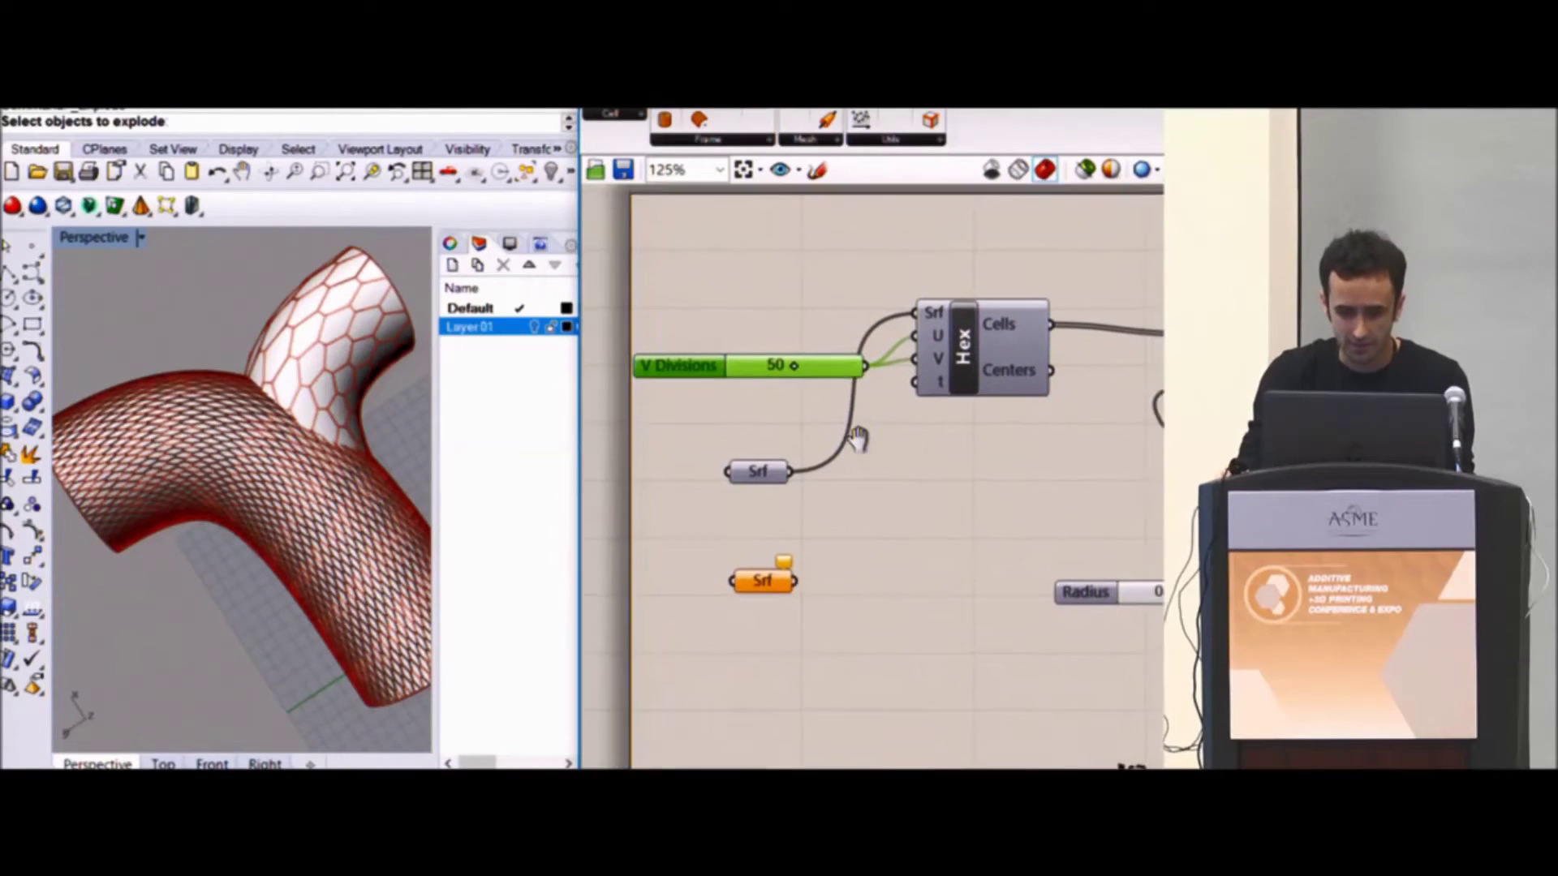
# Connect the 50 slider to the U and V inputs of the side branch's Hex component and inspect its lattice.
pyautogui.moveTo(810, 414); pyautogui.dragTo(747, 391, button='right')
pyautogui.moveTo(824, 553); pyautogui.dragTo(827, 472, button='right')
pyautogui.scroll(-2, 855, 484)
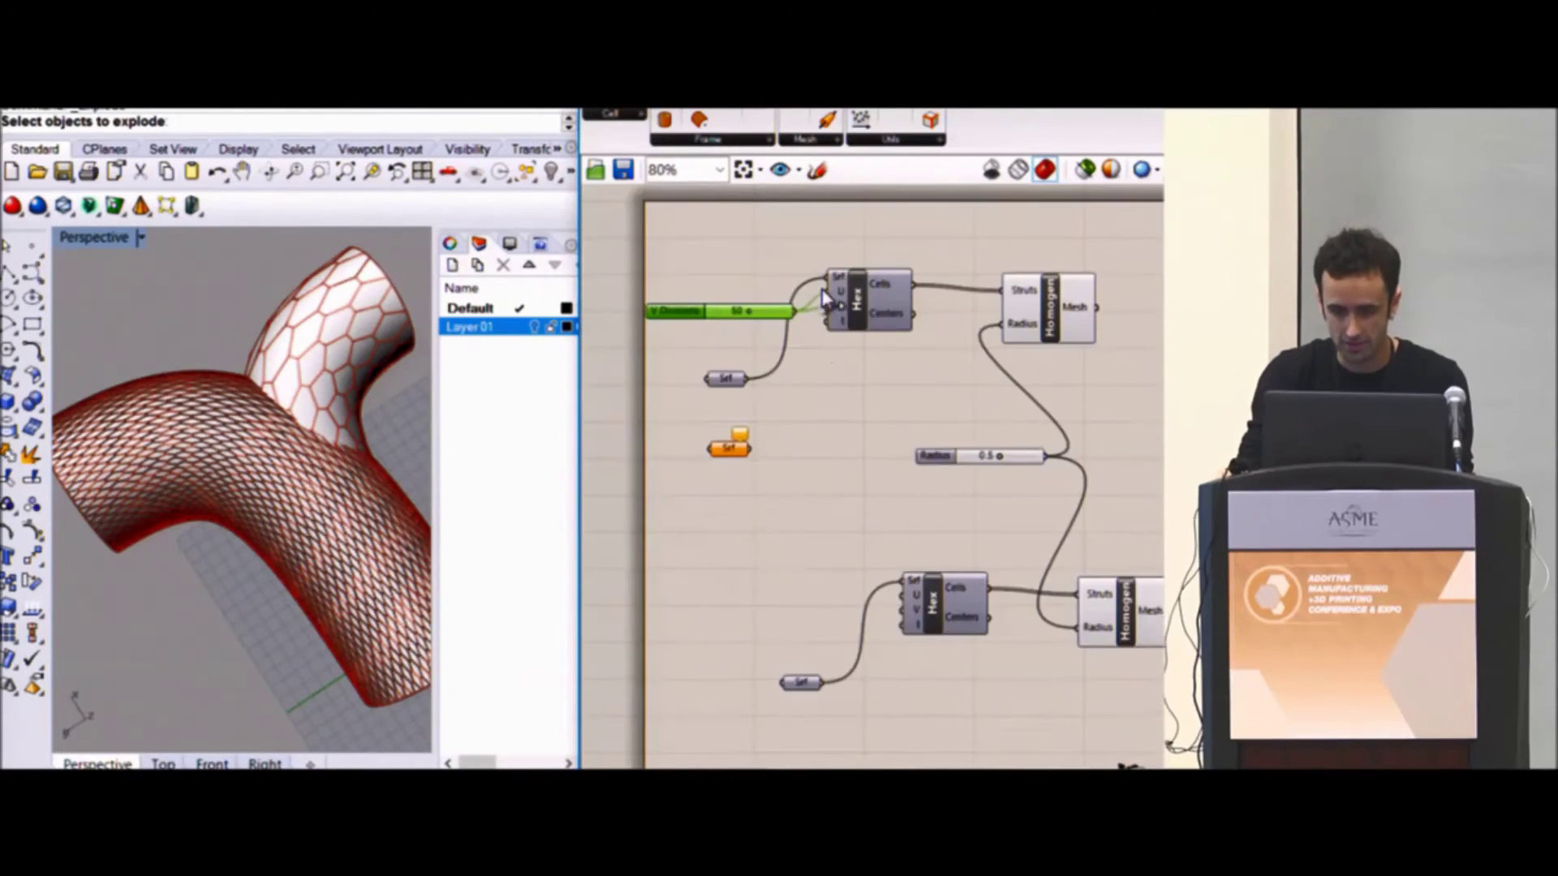
pyautogui.scroll(1, 825, 304)
pyautogui.moveTo(799, 324); pyautogui.dragTo(923, 675)
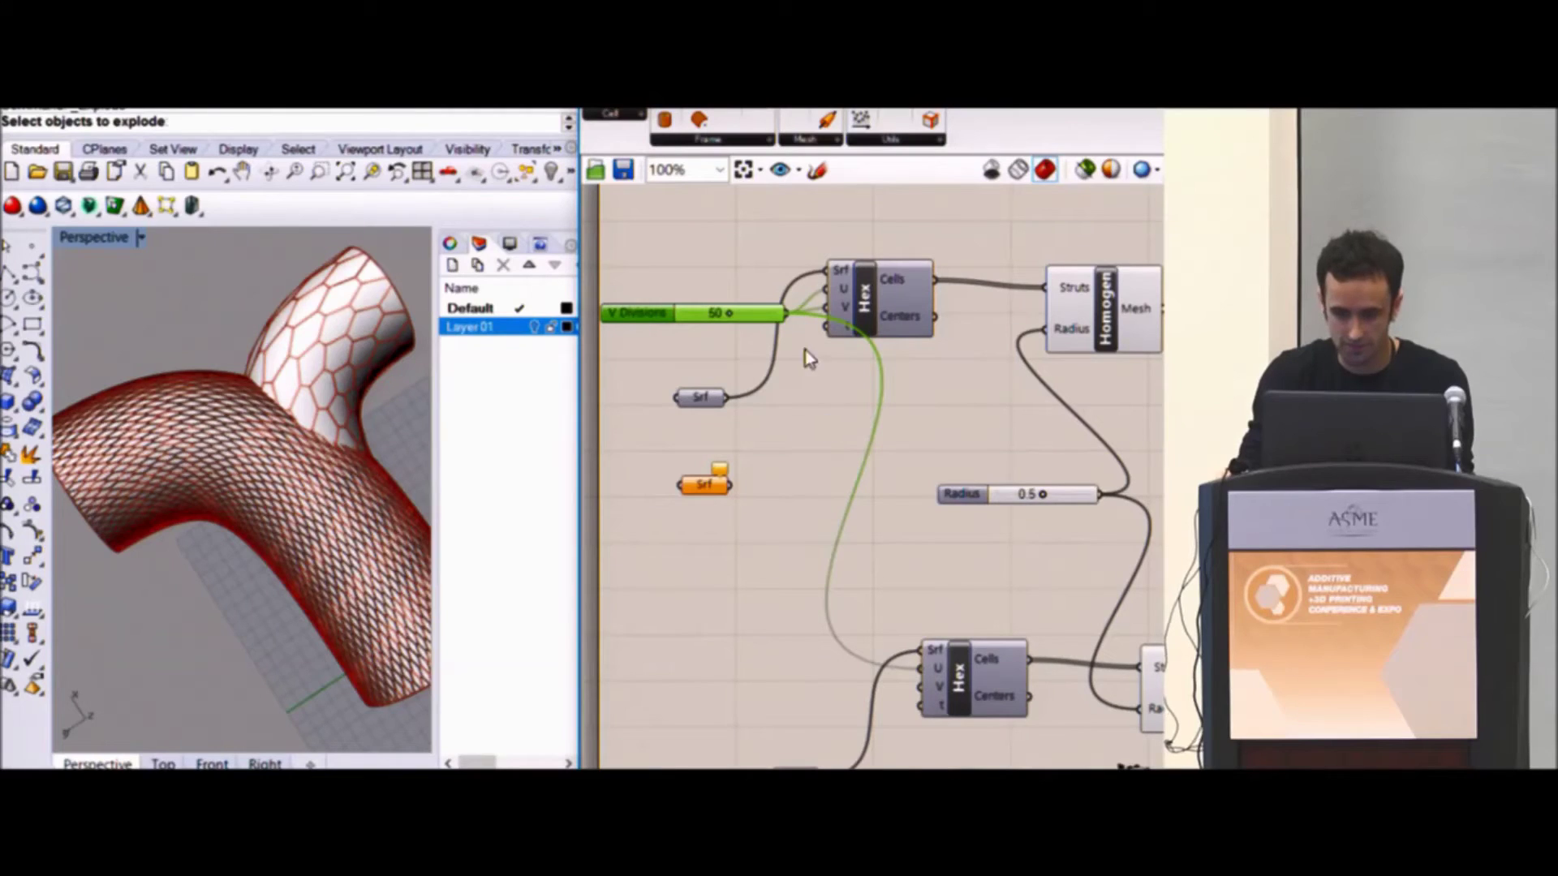
pyautogui.moveTo(819, 402); pyautogui.dragTo(917, 699)
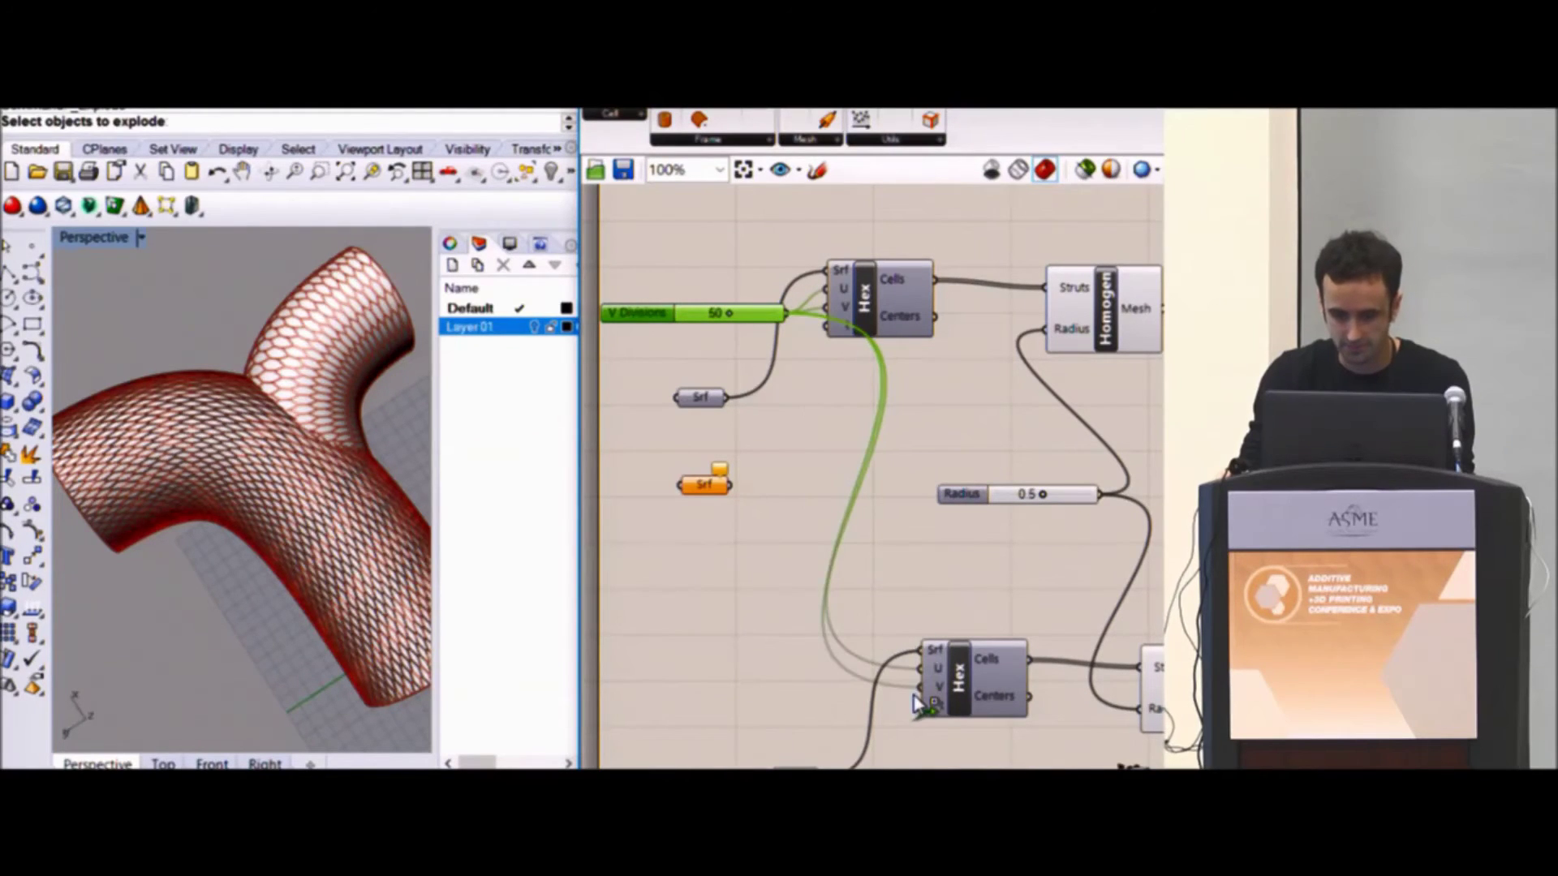
pyautogui.scroll(2, 335, 422)
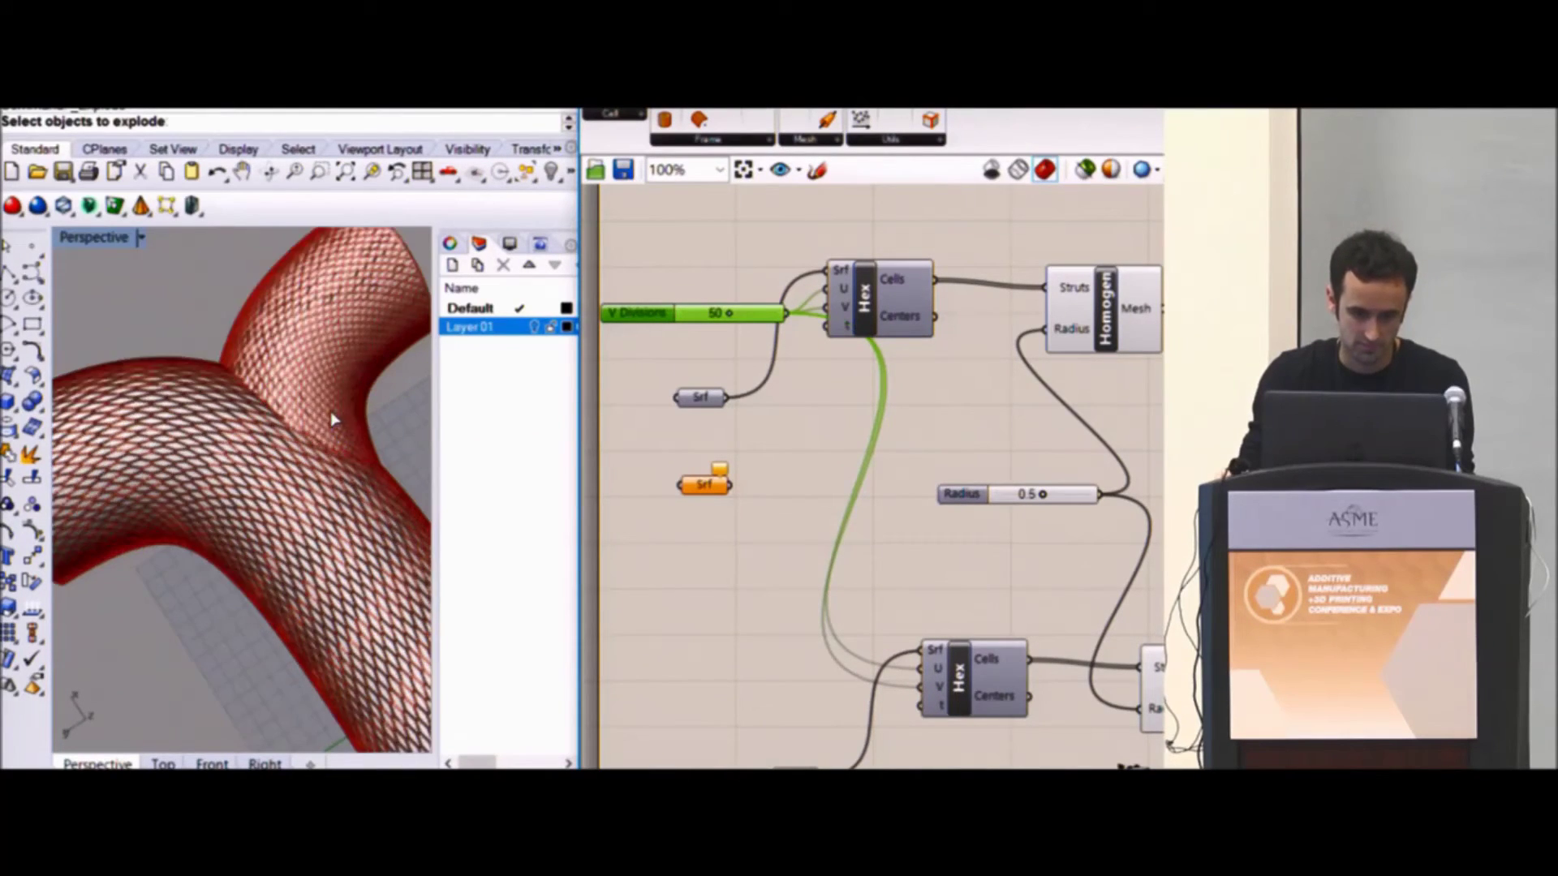
pyautogui.keyDown('shift'); pyautogui.moveTo(330, 421); pyautogui.dragTo(317, 470, button='right'); pyautogui.keyUp('shift')
pyautogui.scroll(8, 254, 446)
pyautogui.scroll(-8, 254, 448)
# Try to bake both Homogen components' lattice meshes together.
pyautogui.moveTo(927, 407); pyautogui.dragTo(838, 394, button='right')
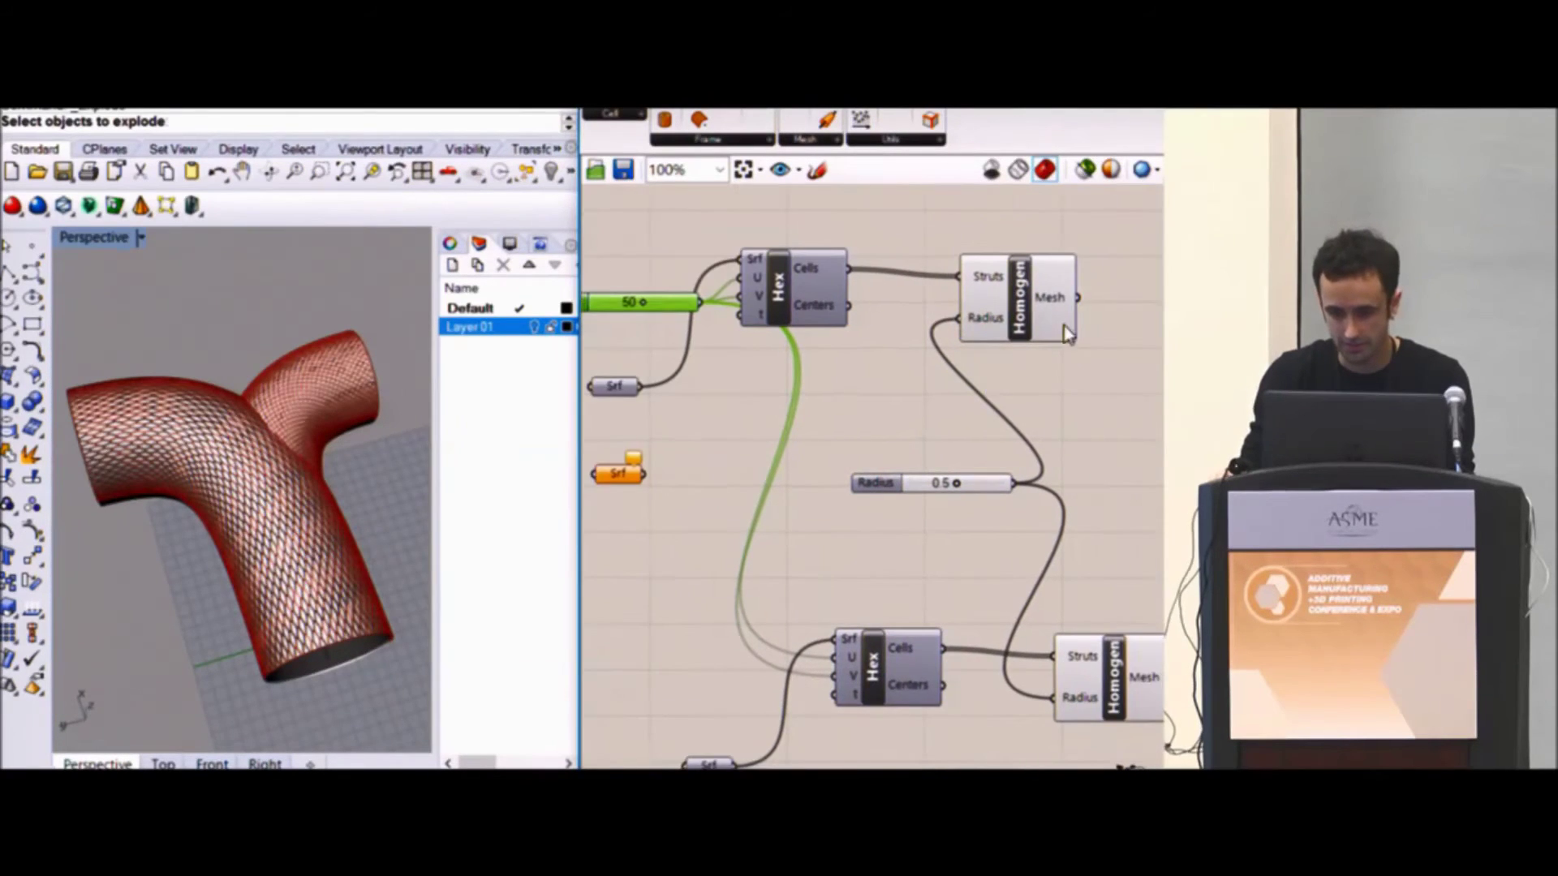
pyautogui.moveTo(1039, 313); pyautogui.dragTo(880, 316, button='right')
pyautogui.moveTo(873, 295); pyautogui.dragTo(981, 291)
pyautogui.moveTo(1069, 227); pyautogui.dragTo(945, 742)
pyautogui.rightClick(1089, 456)
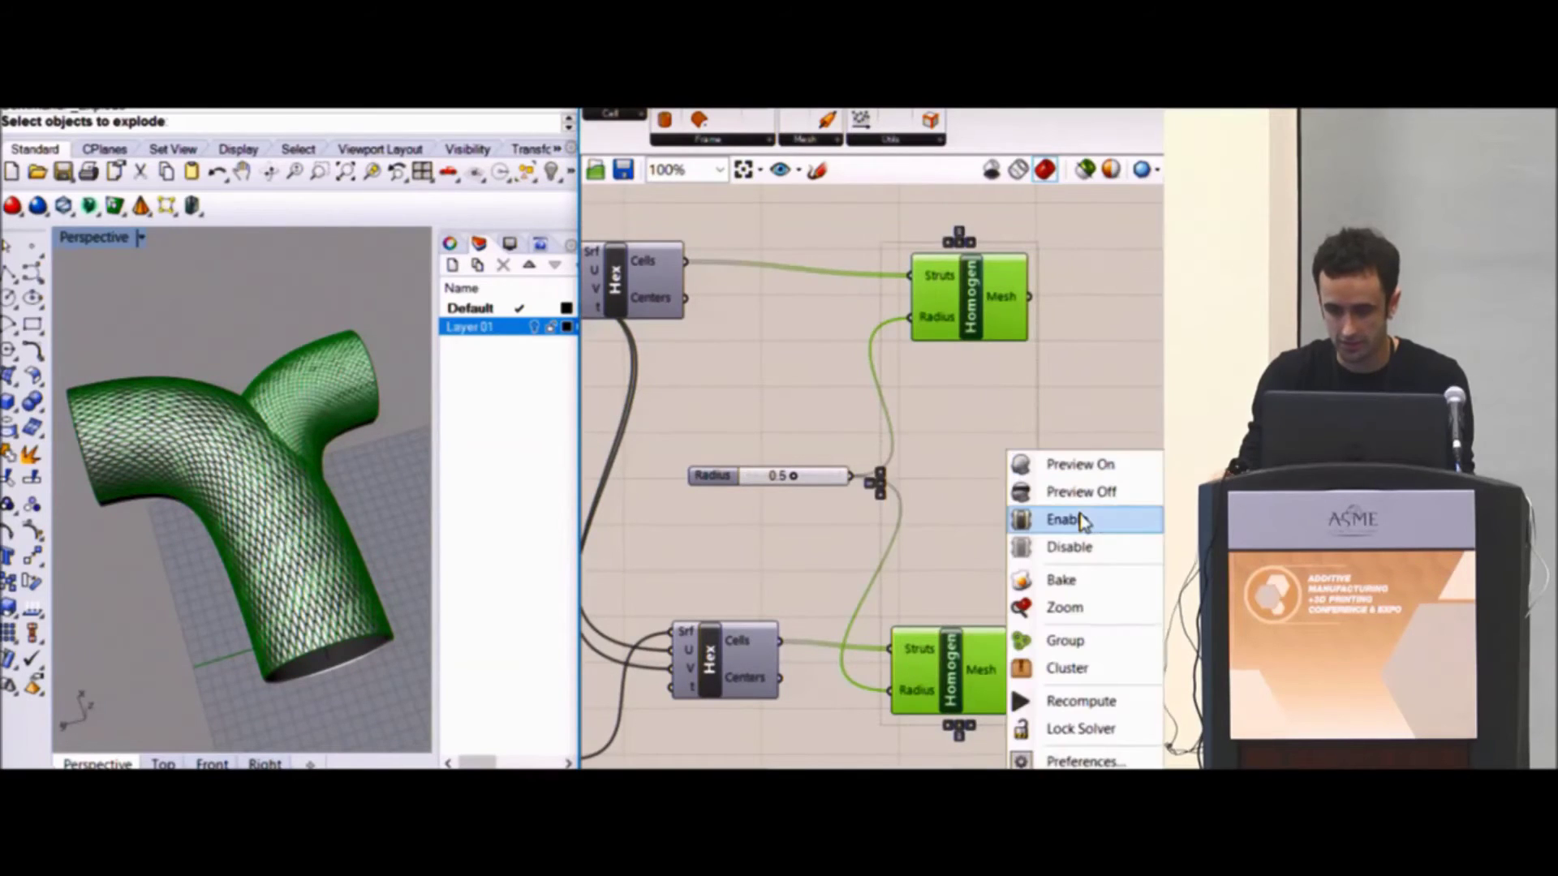
pyautogui.click(1061, 578)
# End the pending Explode command and bake the main pipe's lattice mesh from its Homogen component with the default attributes.
pyautogui.click(324, 502)
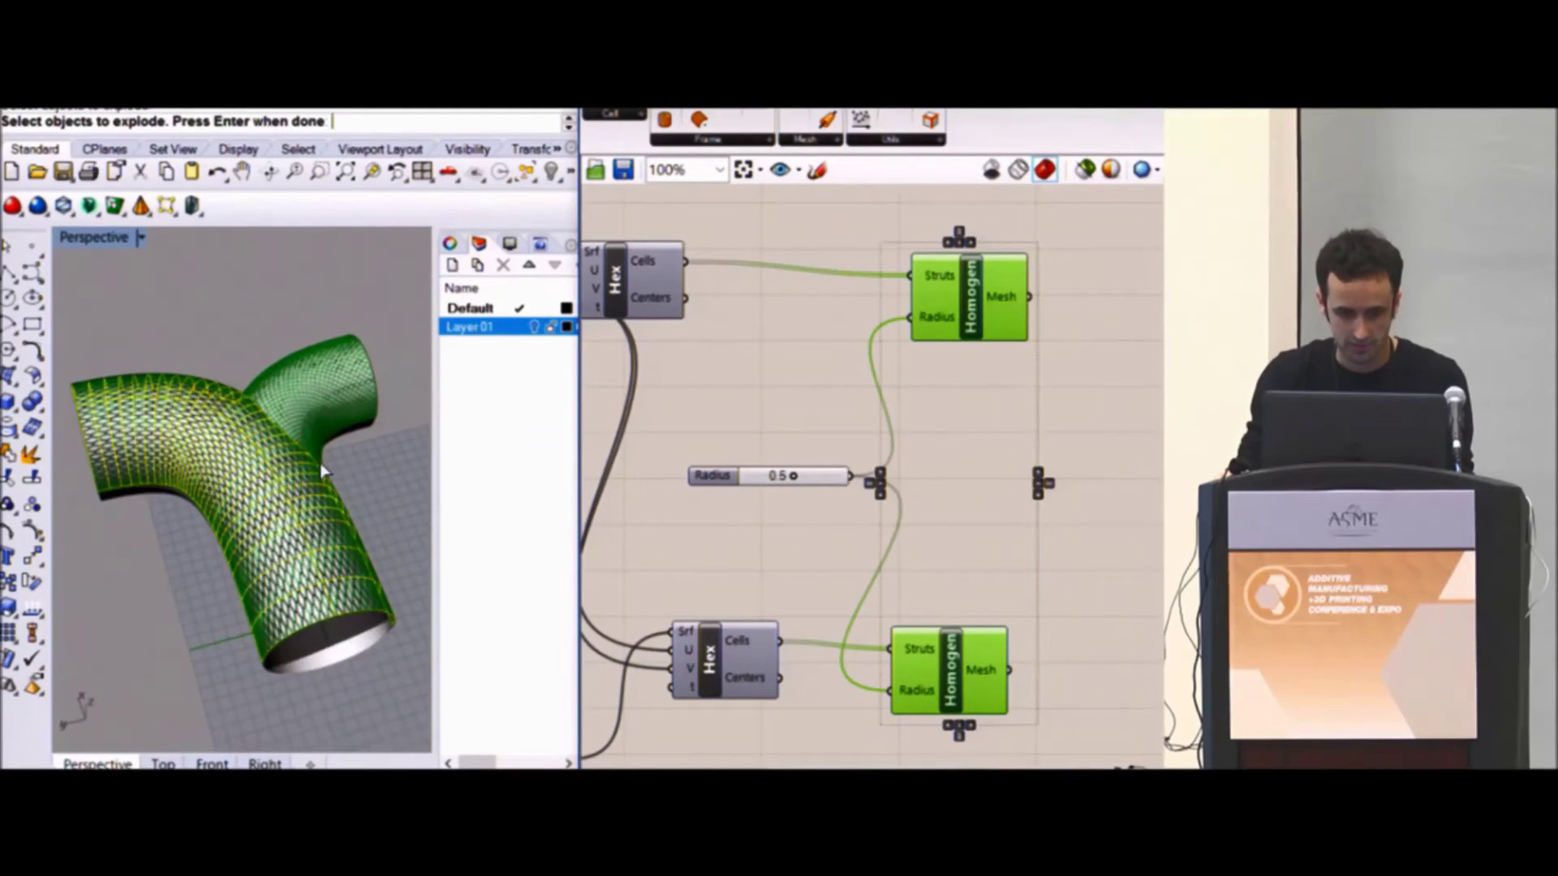
pyautogui.press('Return')
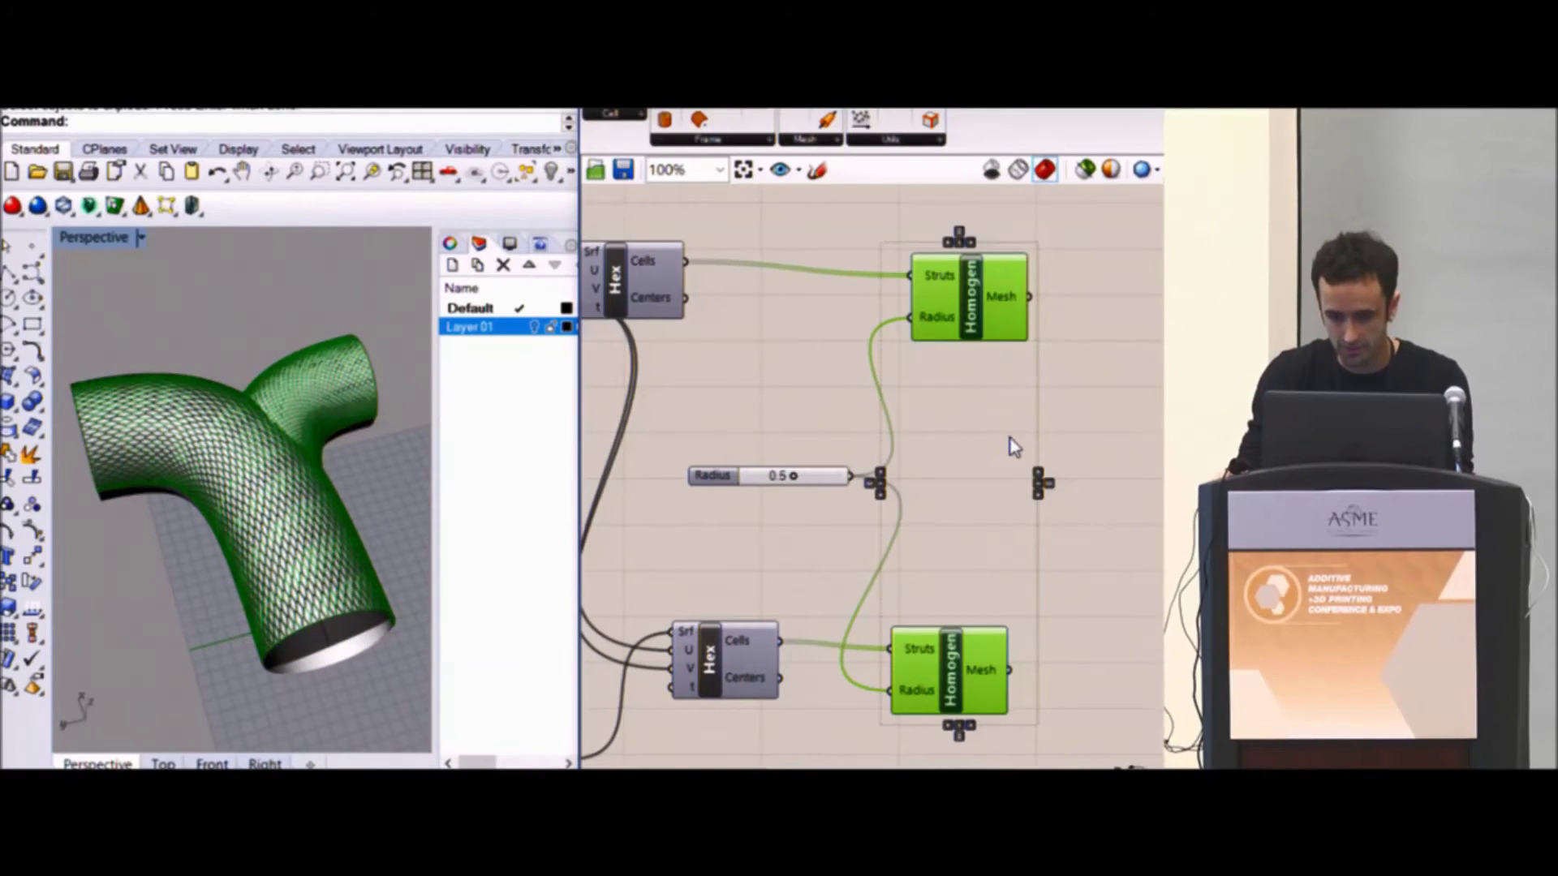
pyautogui.click(933, 284)
pyautogui.rightClick(917, 280)
pyautogui.click(988, 368)
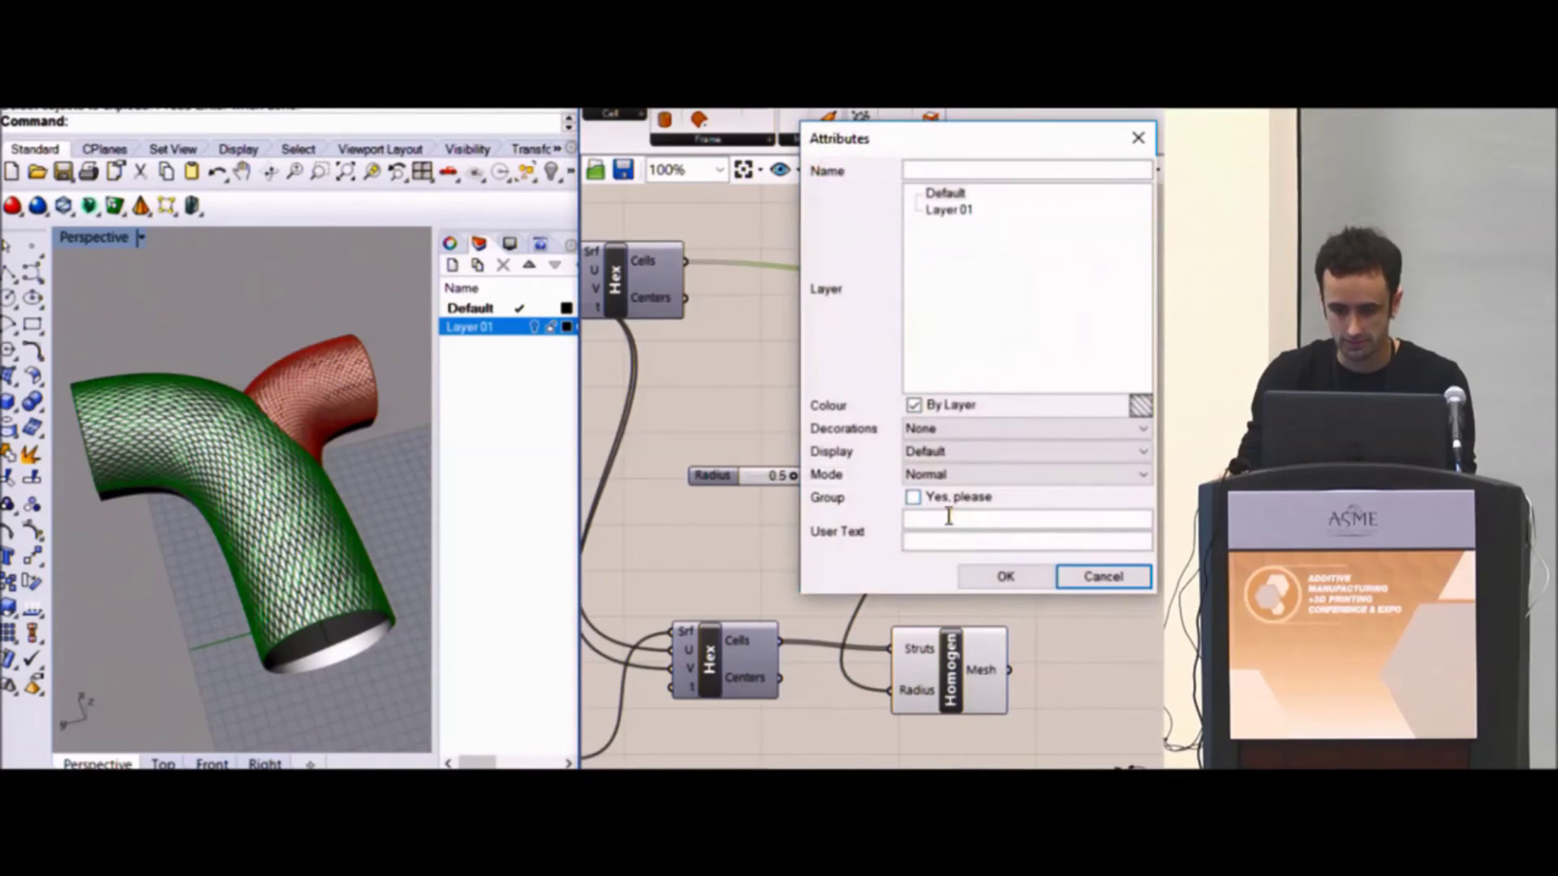
pyautogui.click(1005, 576)
# Bake the side branch's lattice mesh from its Homogen component with the default attributes.
pyautogui.click(932, 674)
pyautogui.rightClick(921, 673)
pyautogui.click(992, 765)
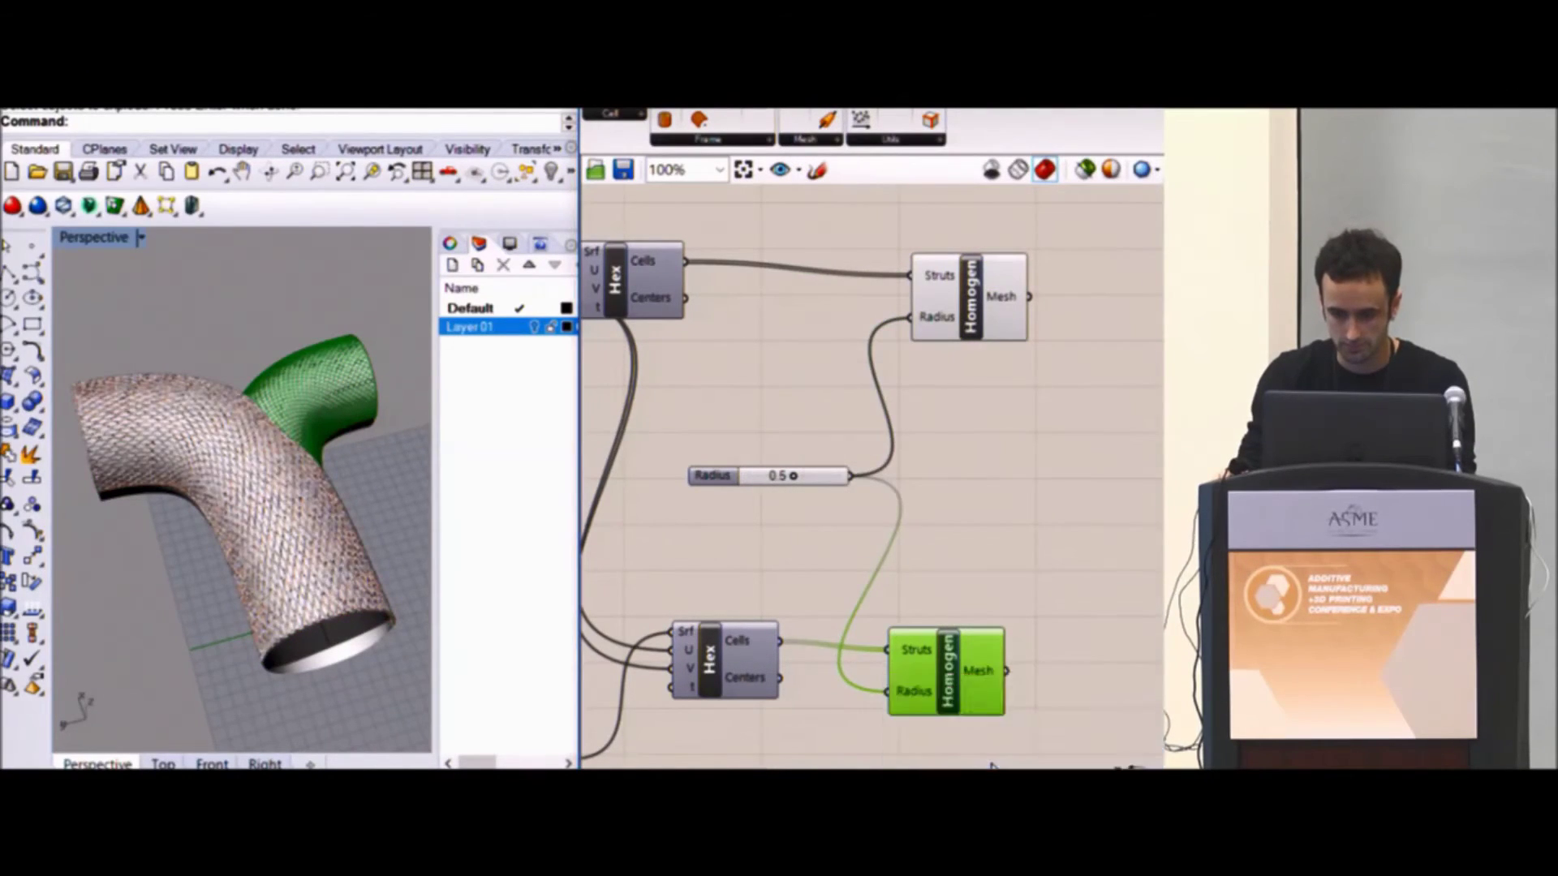
pyautogui.press('Return')
# Turn off the preview of both Homogen components so only the baked meshes show.
pyautogui.keyDown('shift'); pyautogui.moveTo(306, 423); pyautogui.dragTo(294, 384, button='right'); pyautogui.keyUp('shift')
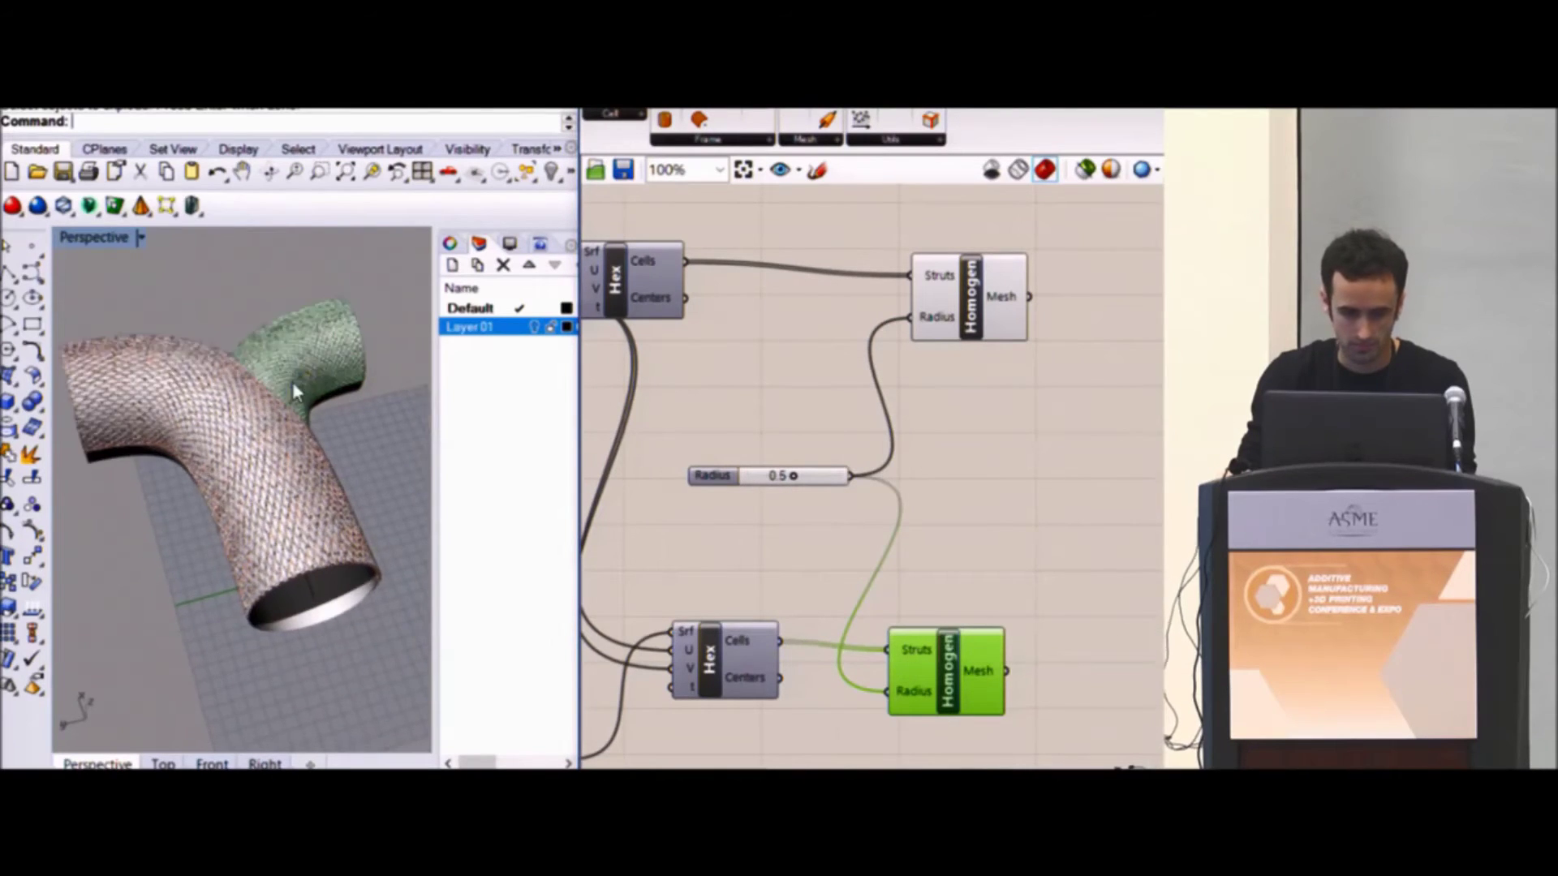
pyautogui.scroll(5, 292, 389)
pyautogui.scroll(-3, 914, 463)
pyautogui.moveTo(946, 359); pyautogui.dragTo(874, 715)
pyautogui.rightClick(1050, 477)
pyautogui.click(1096, 489)
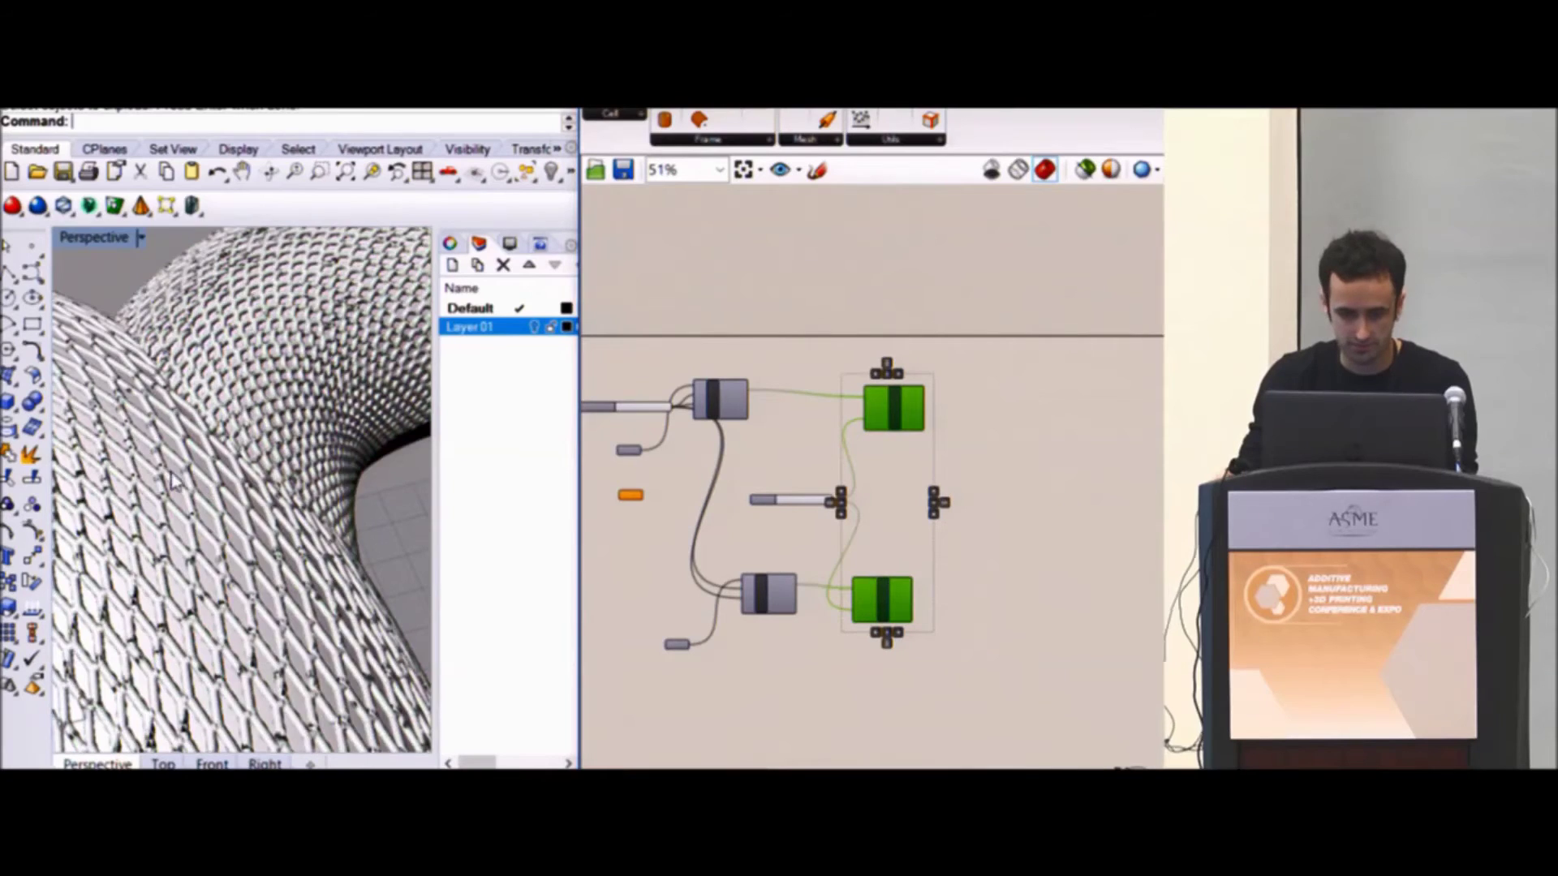
# Mirror a copy of both baked lattice meshes across the horizontal plane along their open lower edge, using the Front view.
pyautogui.moveTo(172, 480); pyautogui.dragTo(304, 478, button='right')
pyautogui.scroll(-6, 306, 507)
pyautogui.click(317, 422)
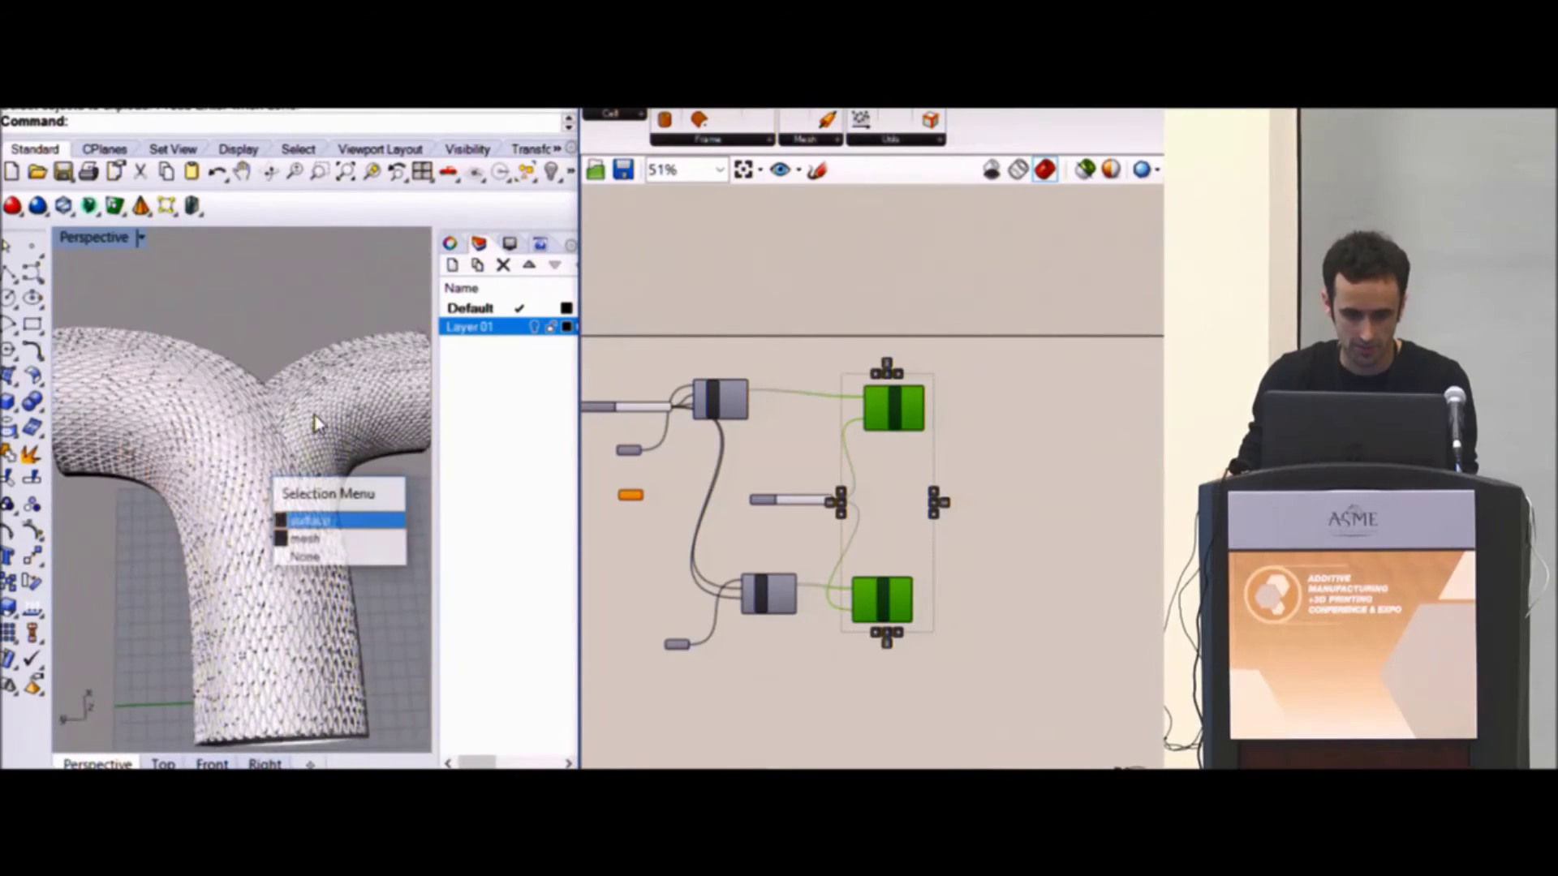
pyautogui.click(348, 542)
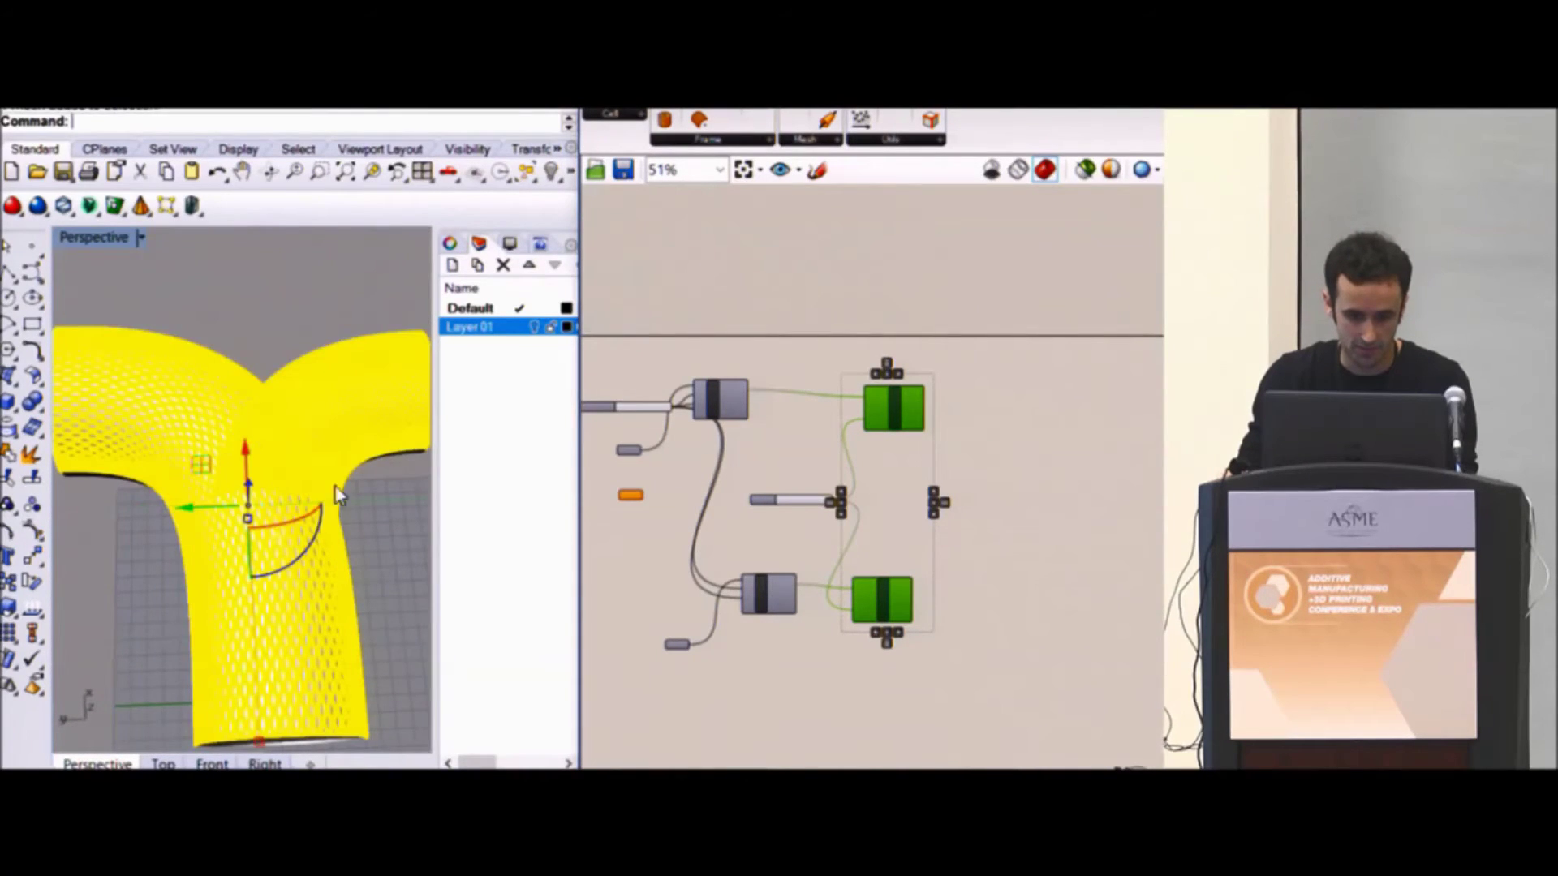
pyautogui.moveTo(339, 494); pyautogui.dragTo(134, 282, button='right')
pyautogui.doubleClick(98, 238)
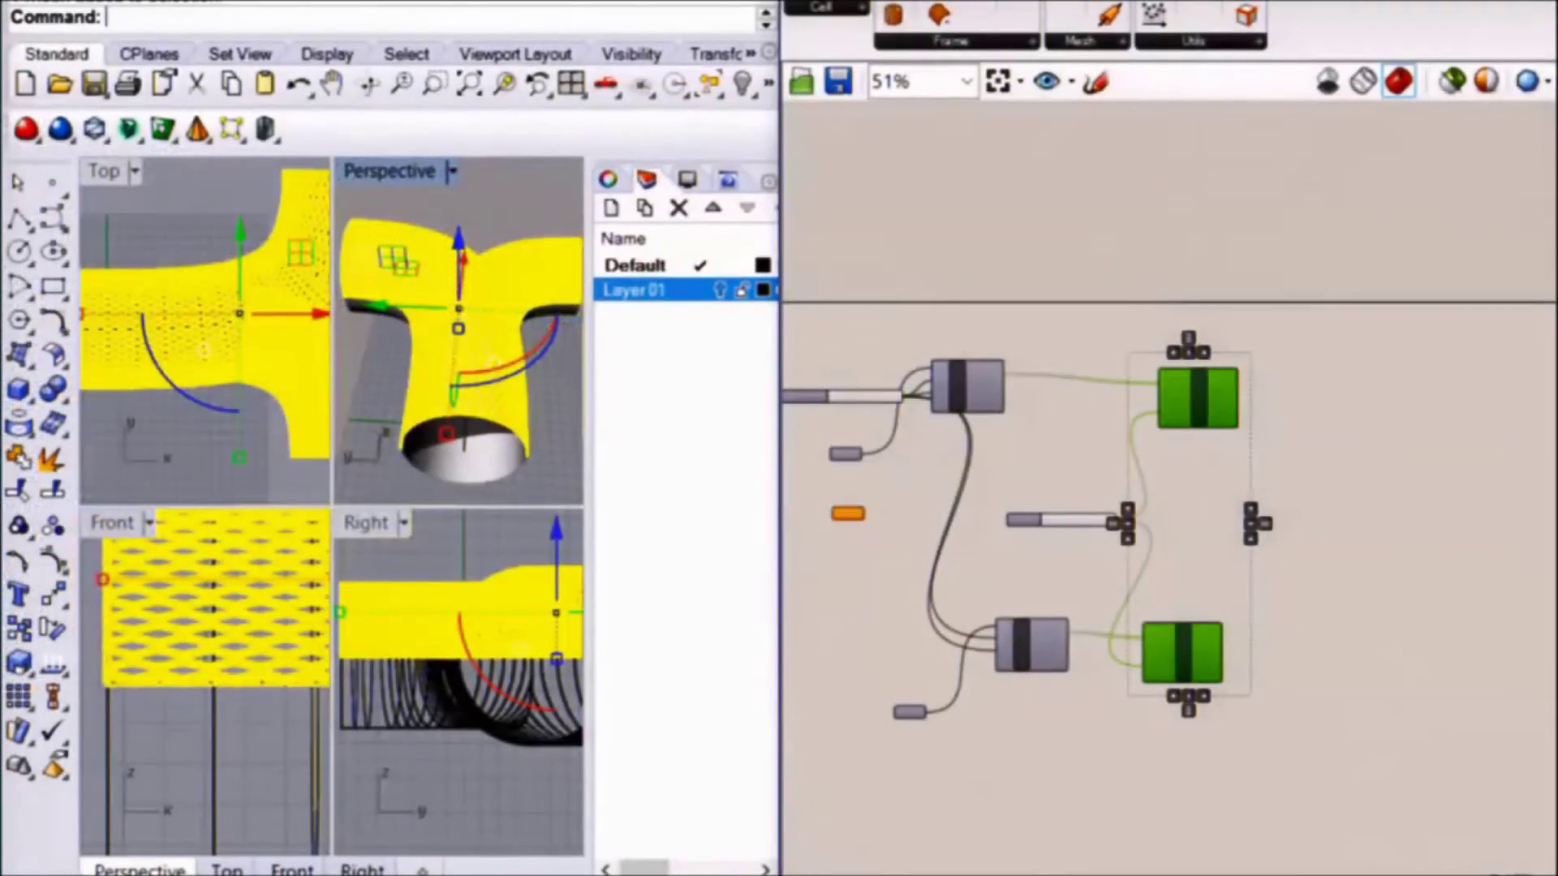
pyautogui.write('Mirror')
pyautogui.press('Return')
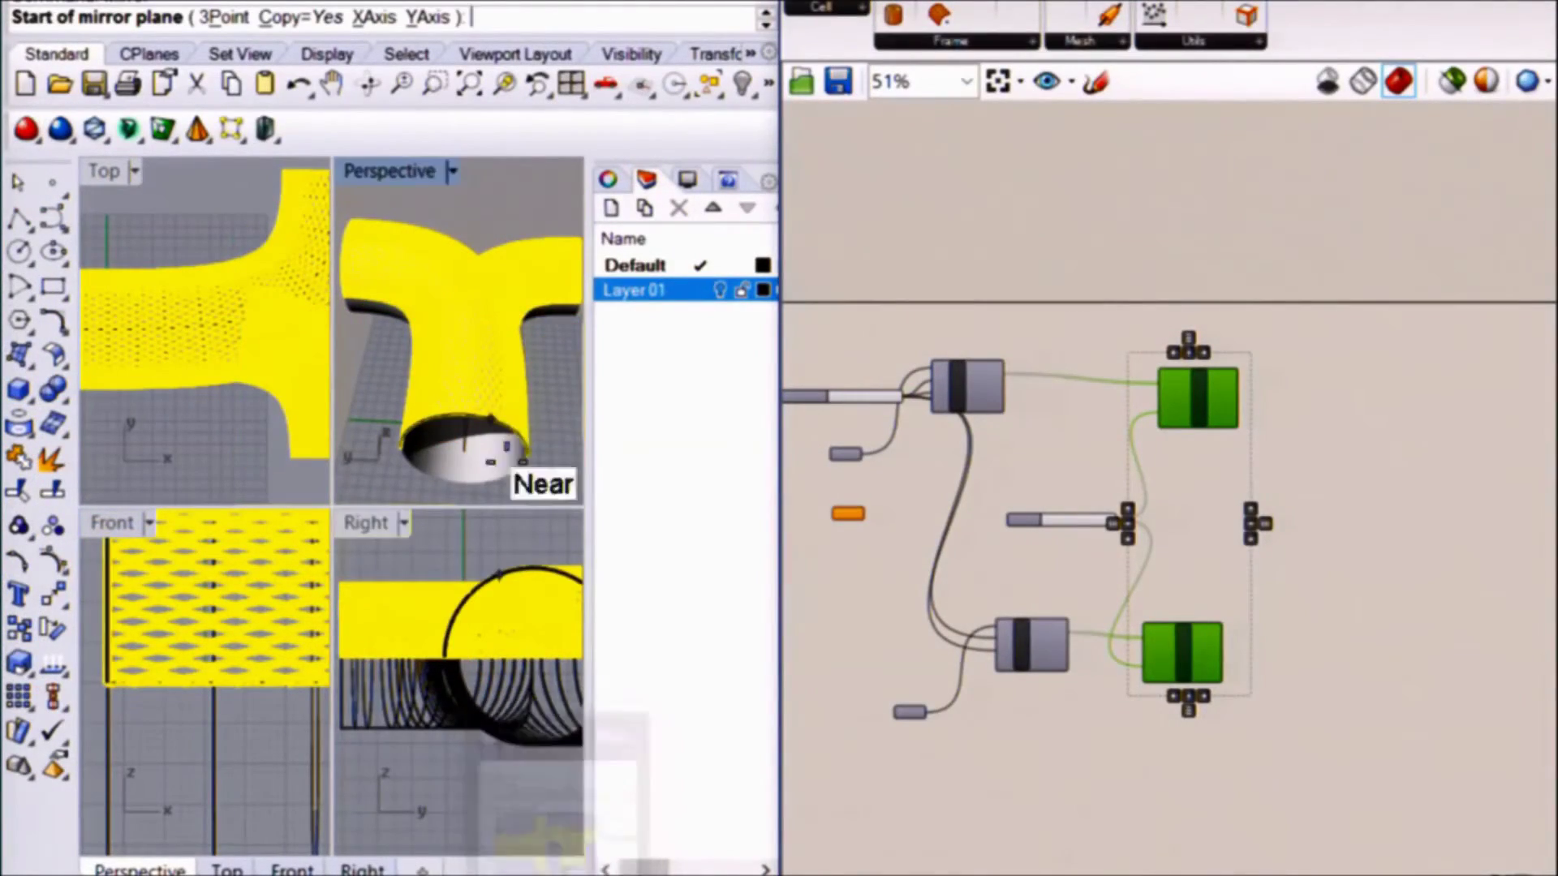
pyautogui.click(209, 688)
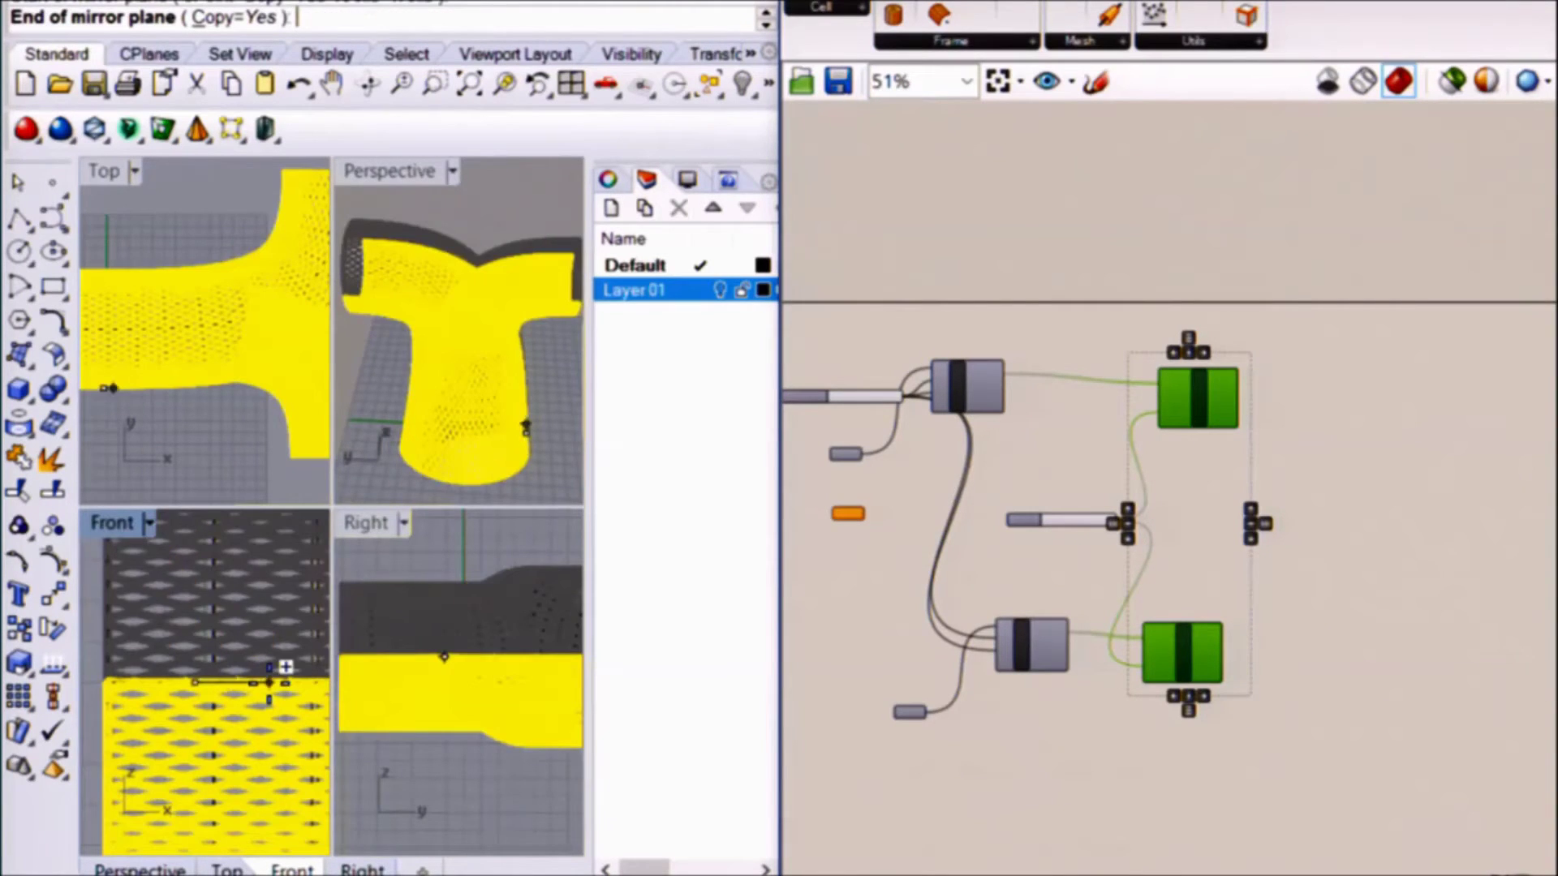
pyautogui.click(520, 315)
pyautogui.press('Escape')
pyautogui.doubleClick(396, 172)
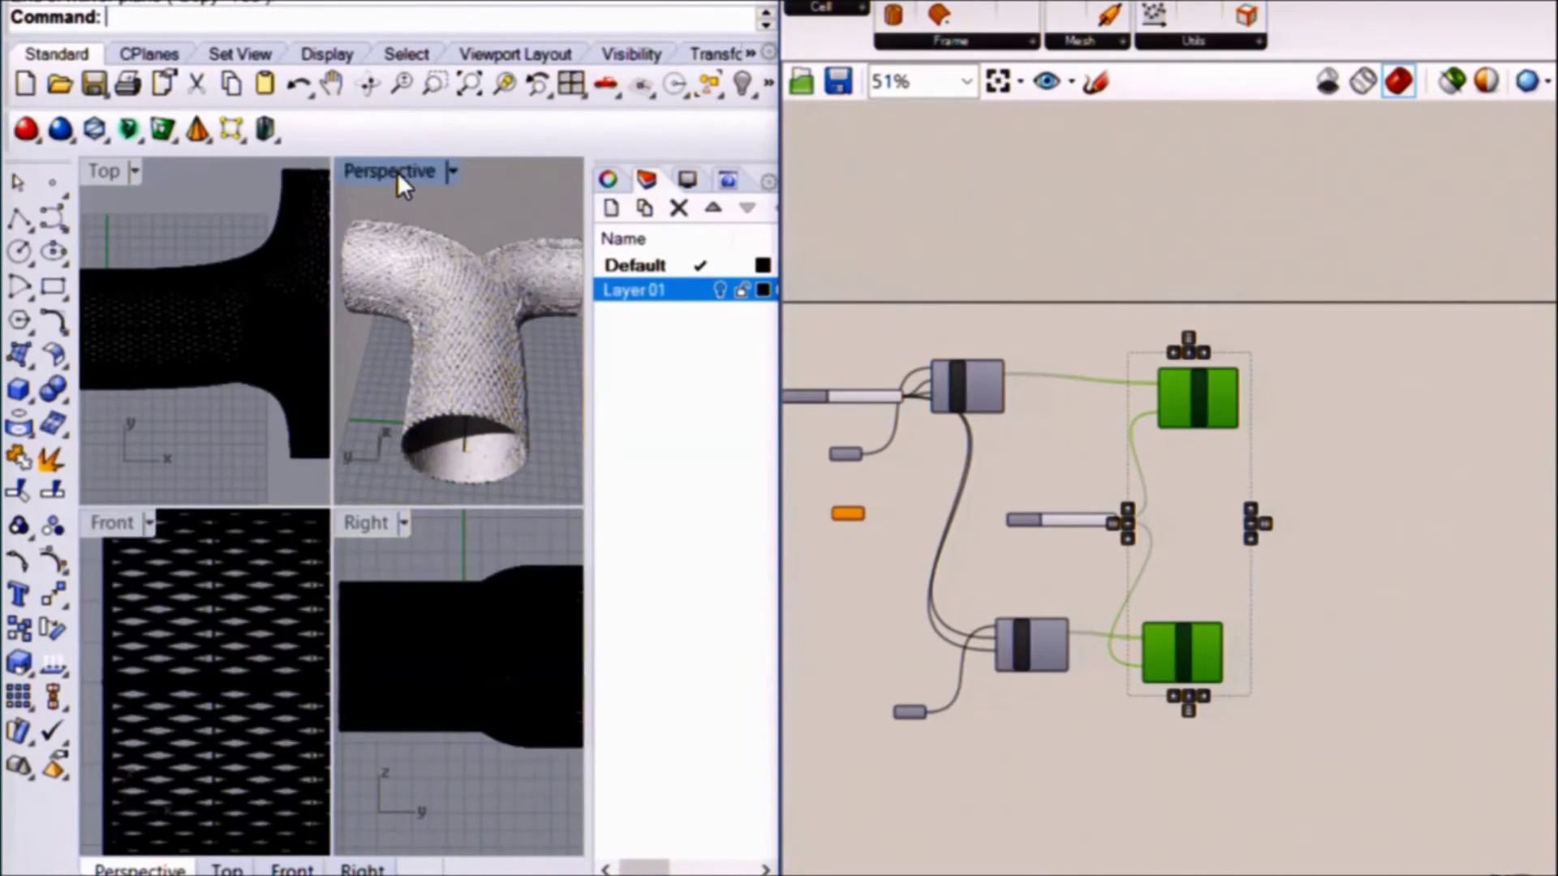
# Select the inner duct surfaces and offset them inward with OffsetSrf as solids, deleting the input surfaces.
pyautogui.moveTo(304, 375); pyautogui.dragTo(403, 486, button='right')
pyautogui.scroll(3, 245, 496)
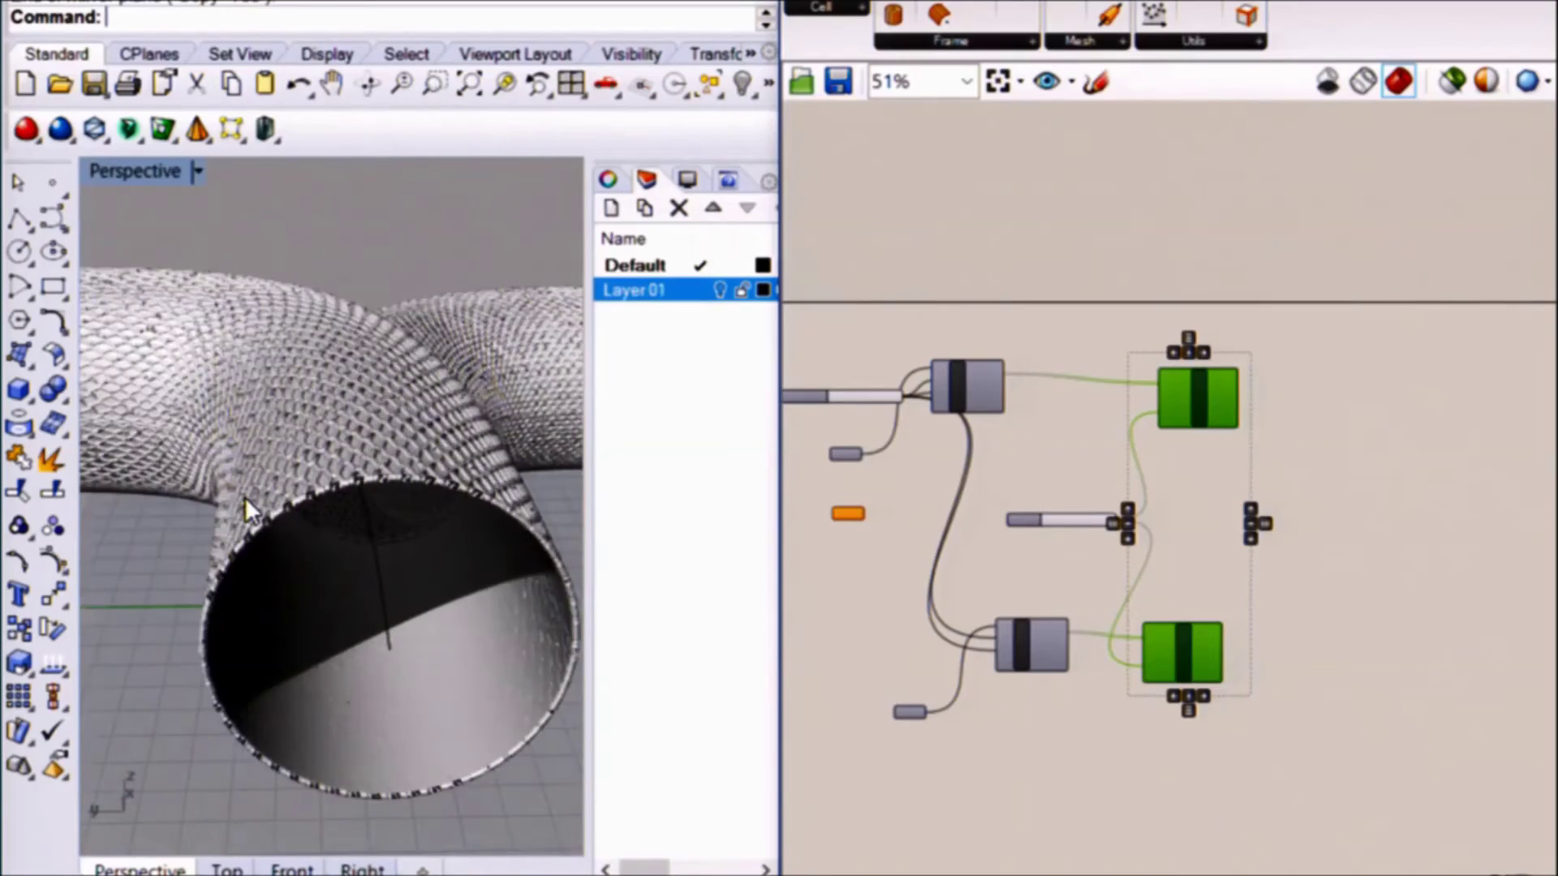
pyautogui.moveTo(245, 496); pyautogui.dragTo(318, 524, button='right')
pyautogui.scroll(5, 362, 584)
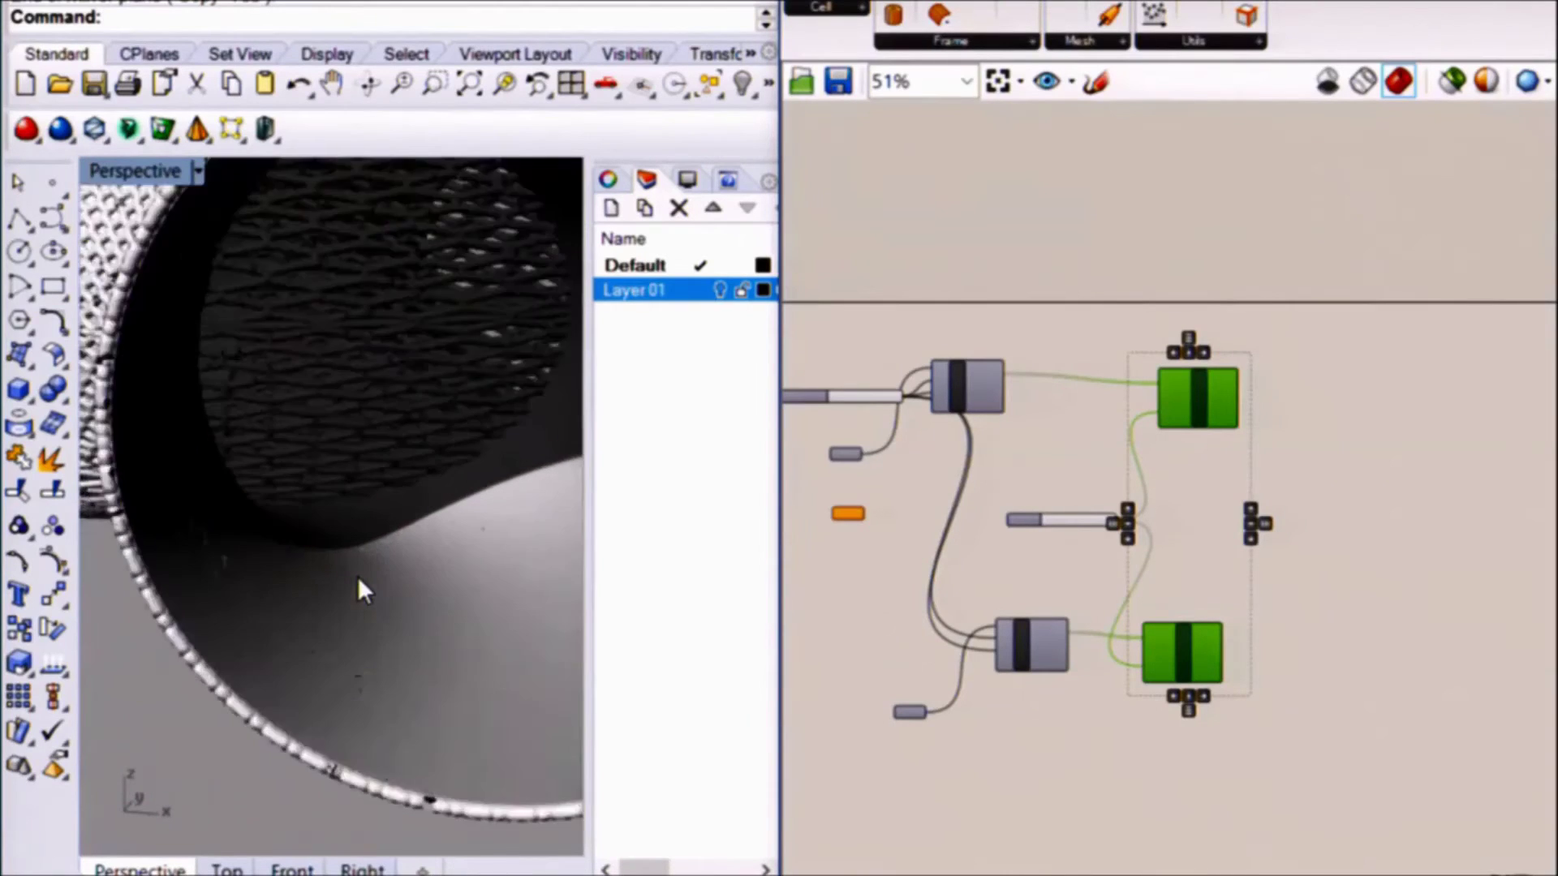
pyautogui.scroll(-5, 337, 587)
pyautogui.click(328, 579)
pyautogui.click(450, 665)
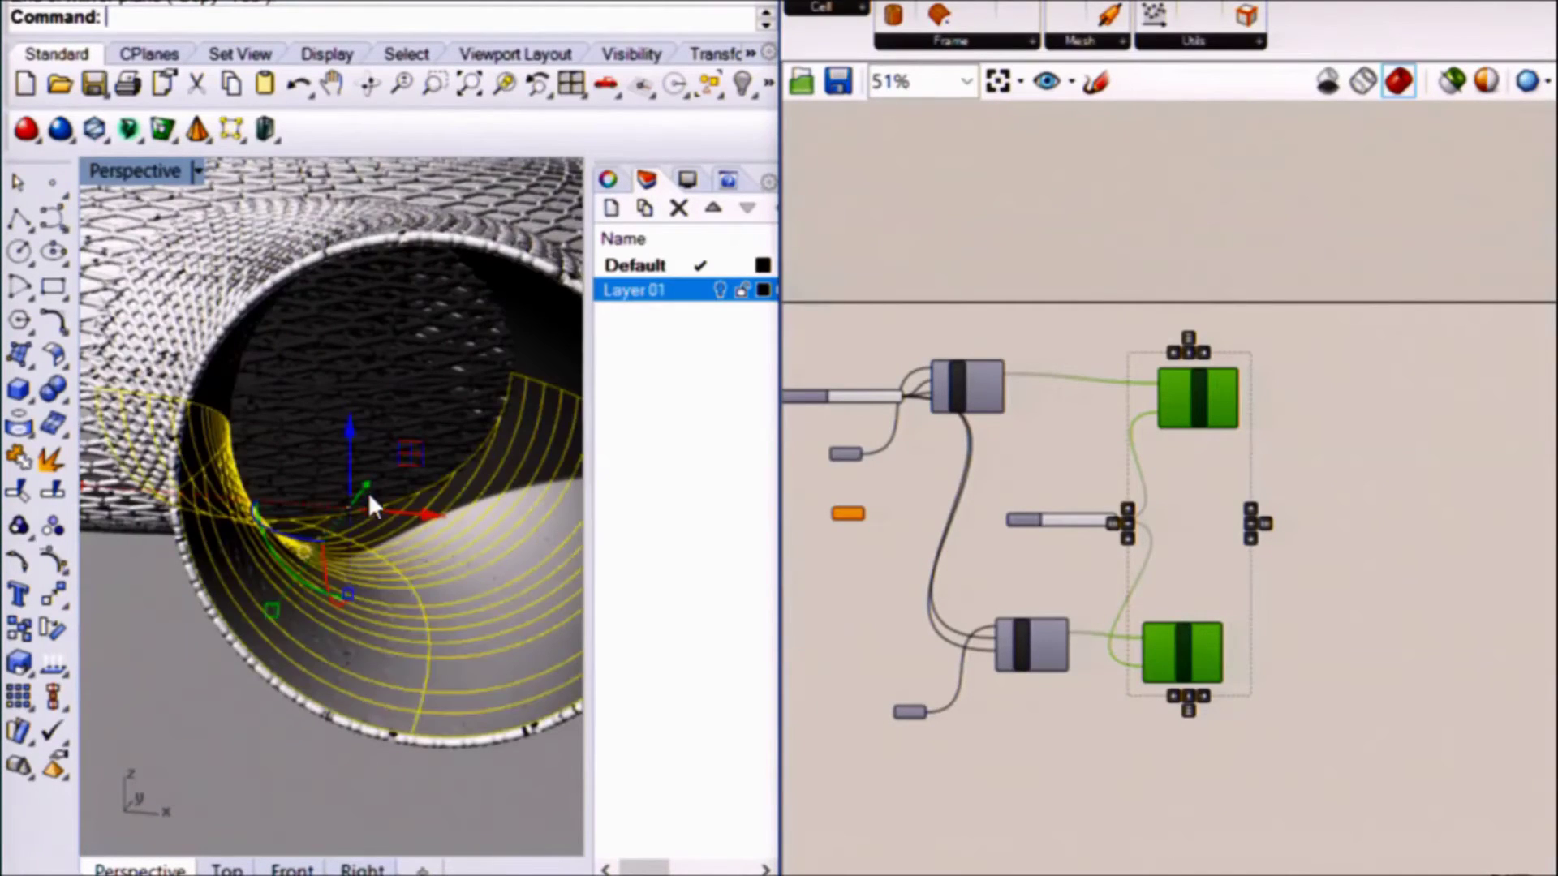
pyautogui.moveTo(395, 501); pyautogui.dragTo(349, 462, button='right')
pyautogui.keyDown('shift'); pyautogui.click(450, 289); pyautogui.keyUp('shift')
pyautogui.scroll(3, 195, 507)
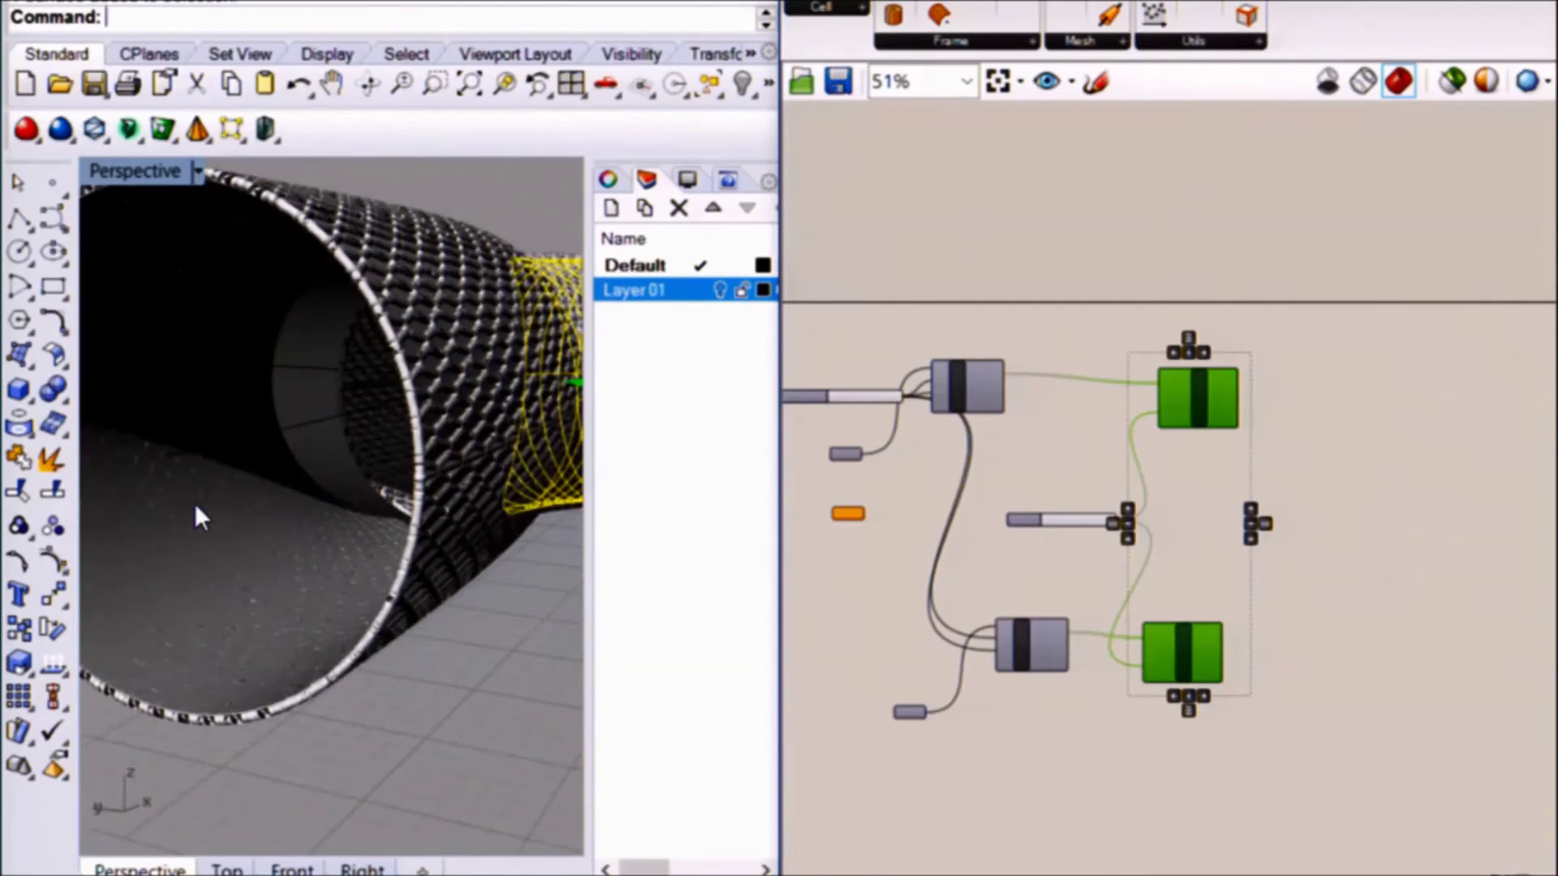
pyautogui.click(195, 507)
pyautogui.press('Return')
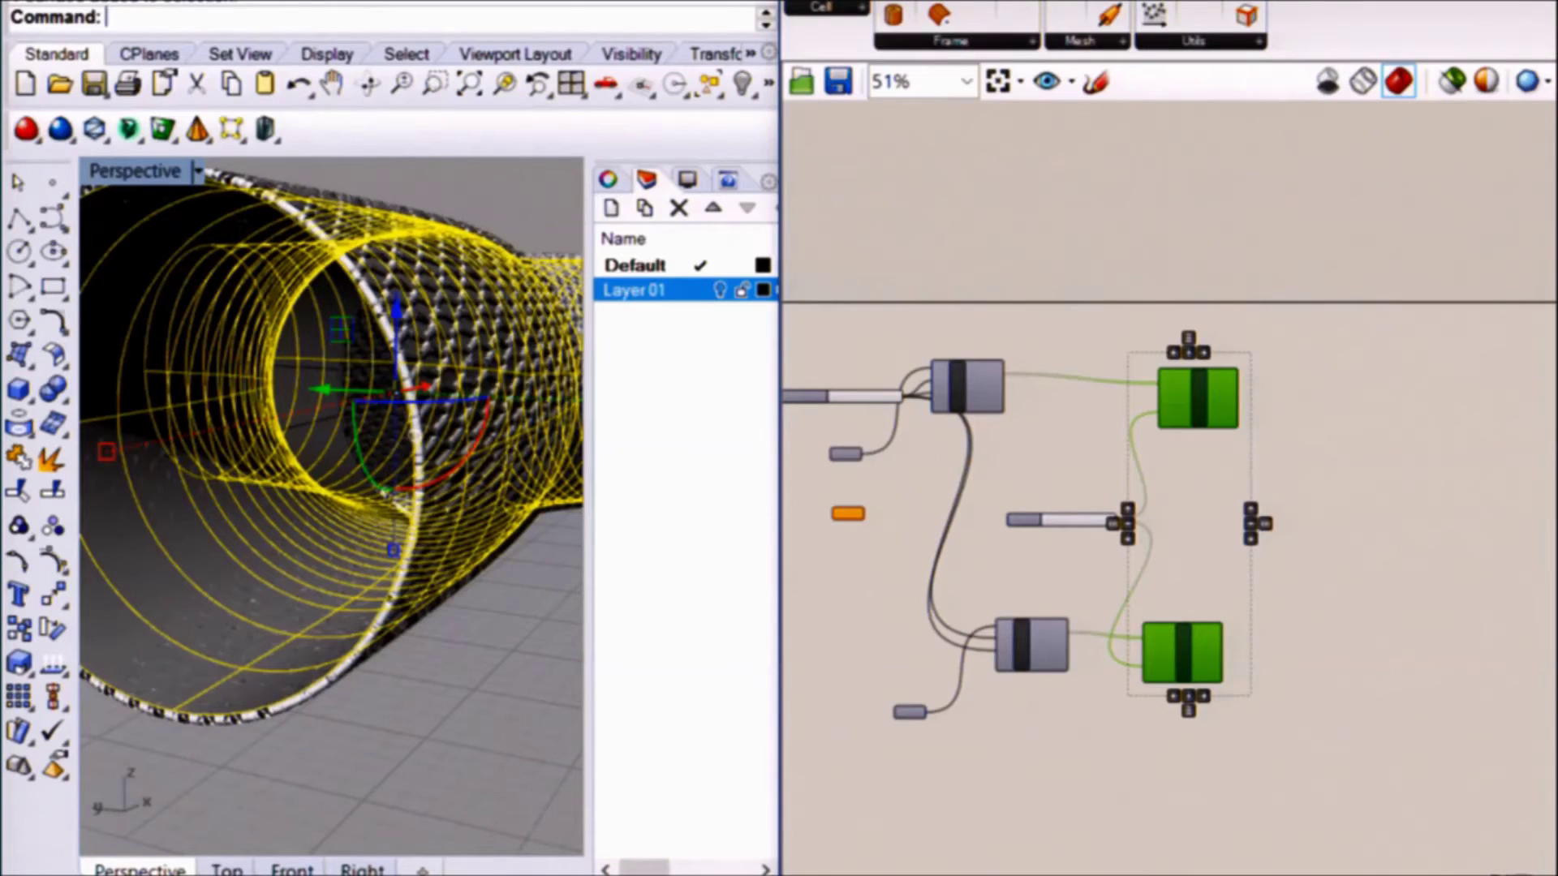
pyautogui.press('Return')
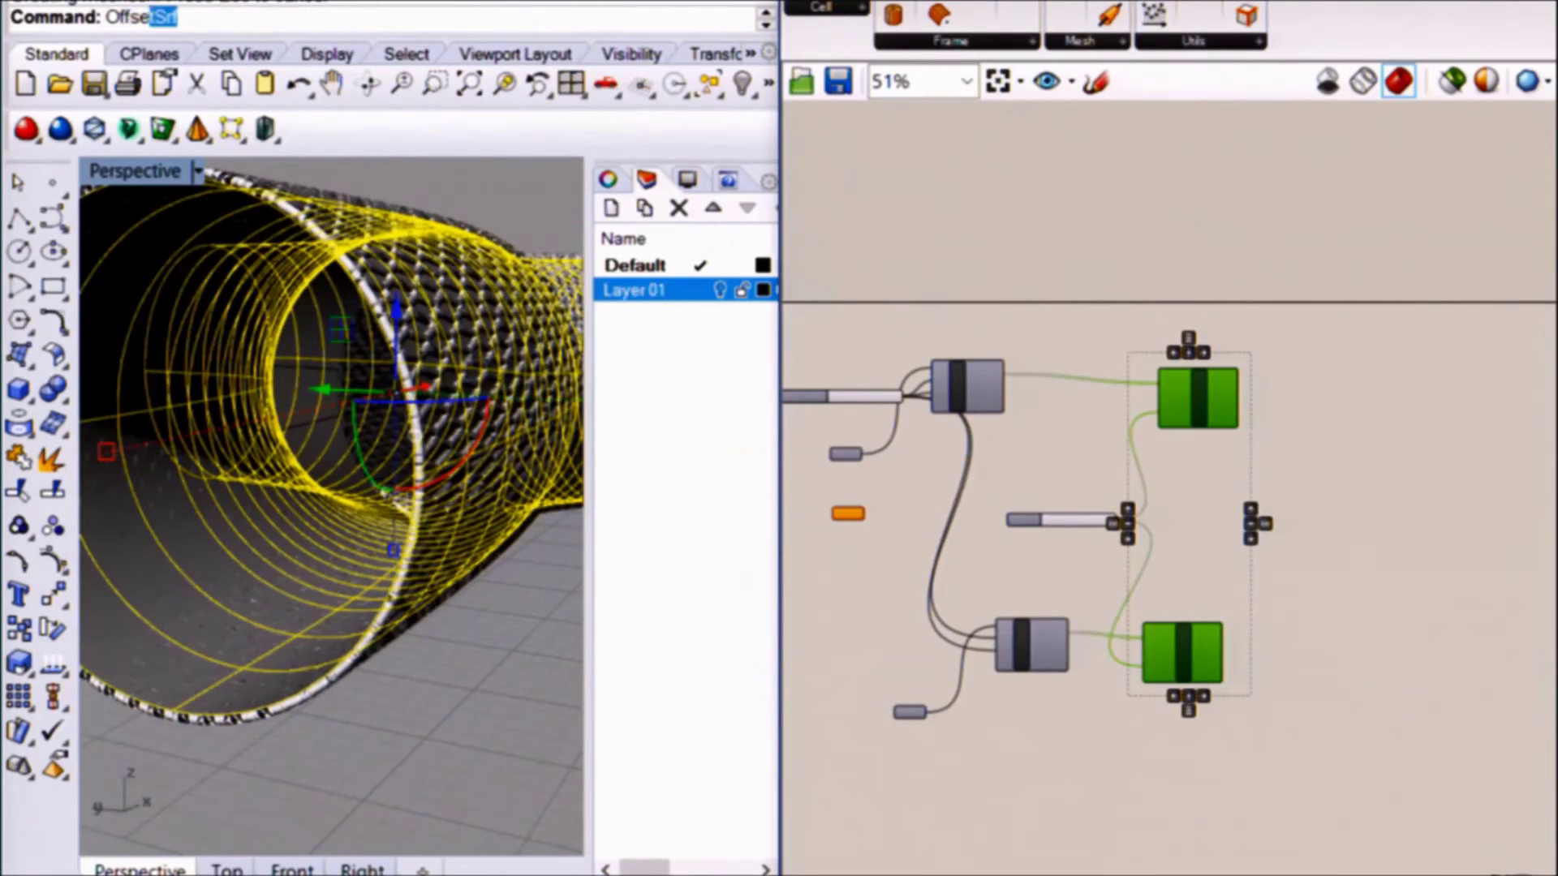
pyautogui.write('Offse')
pyautogui.press('Return')
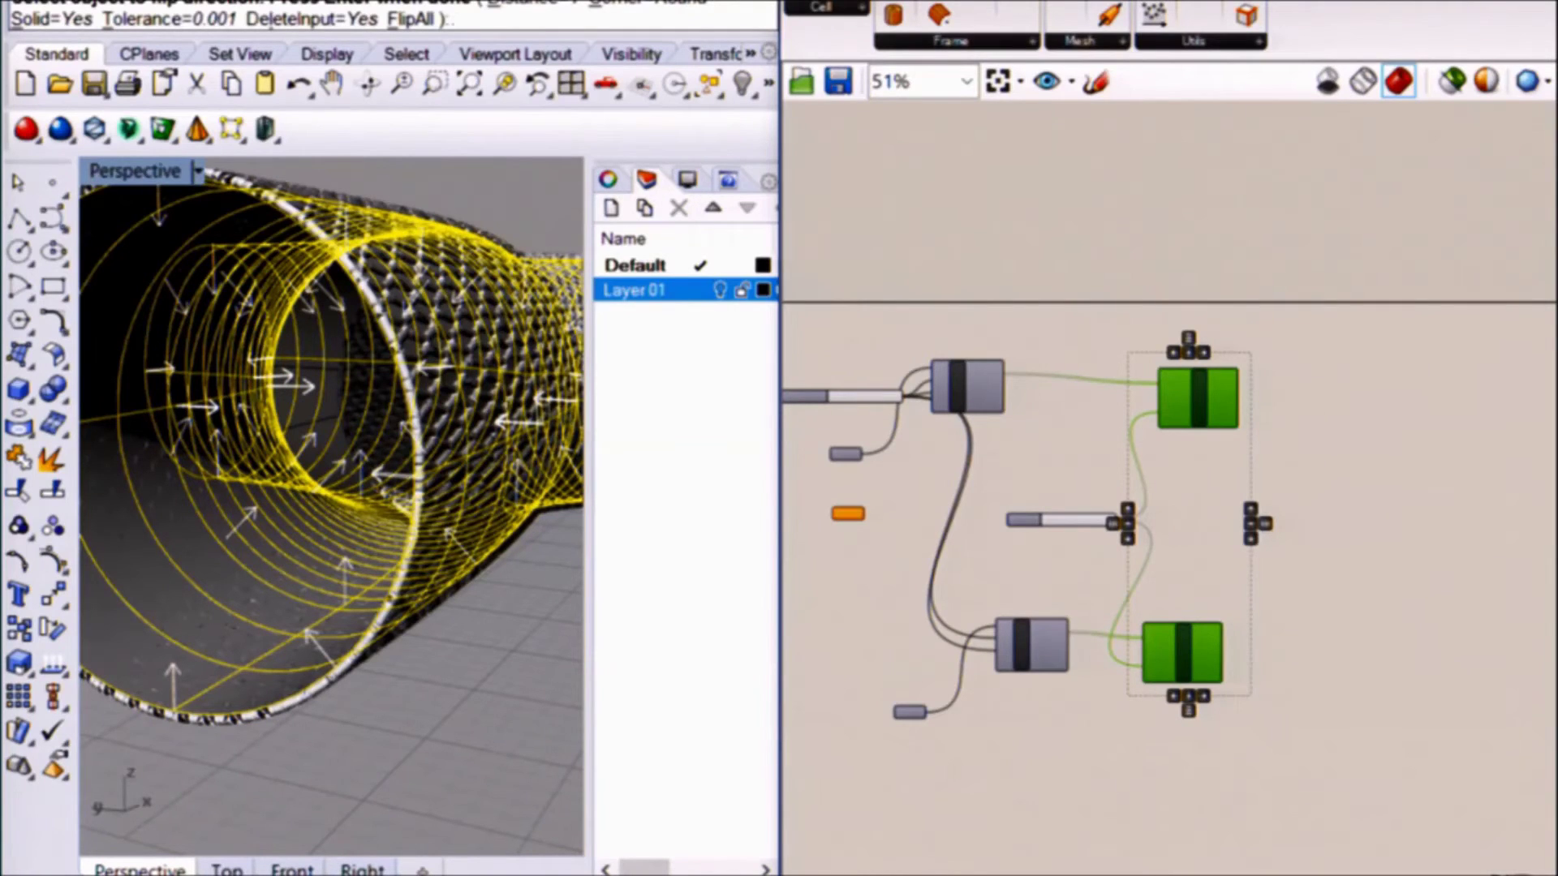
pyautogui.press('Return')
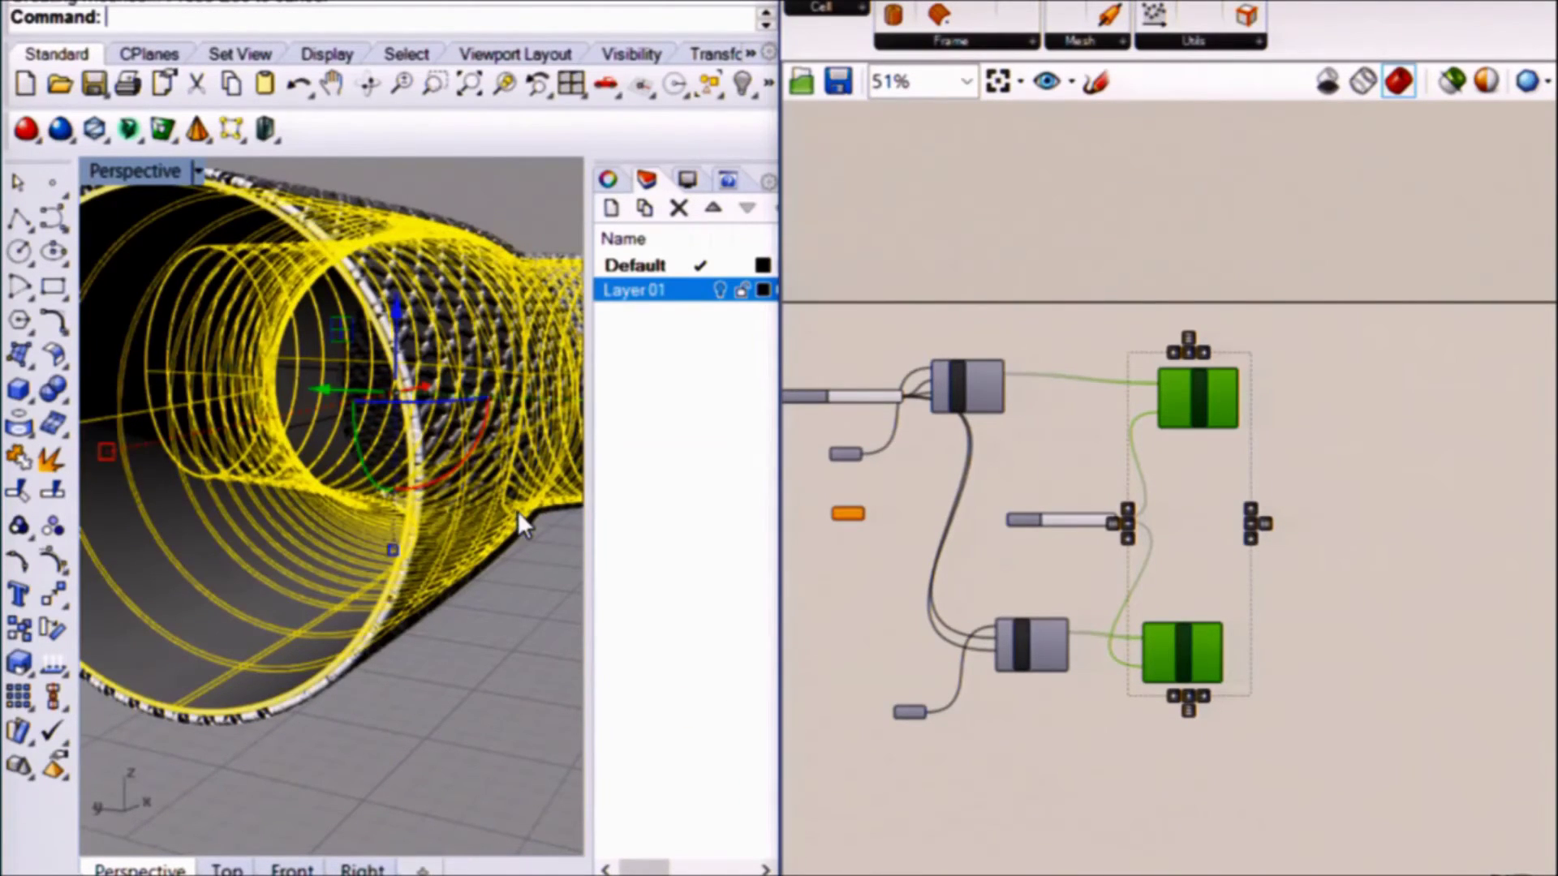
# Inspect the lattice struts and nodes up close, and the finished duct with its solid inner wall.
pyautogui.moveTo(518, 510); pyautogui.dragTo(408, 667, button='right')
pyautogui.click(243, 508)
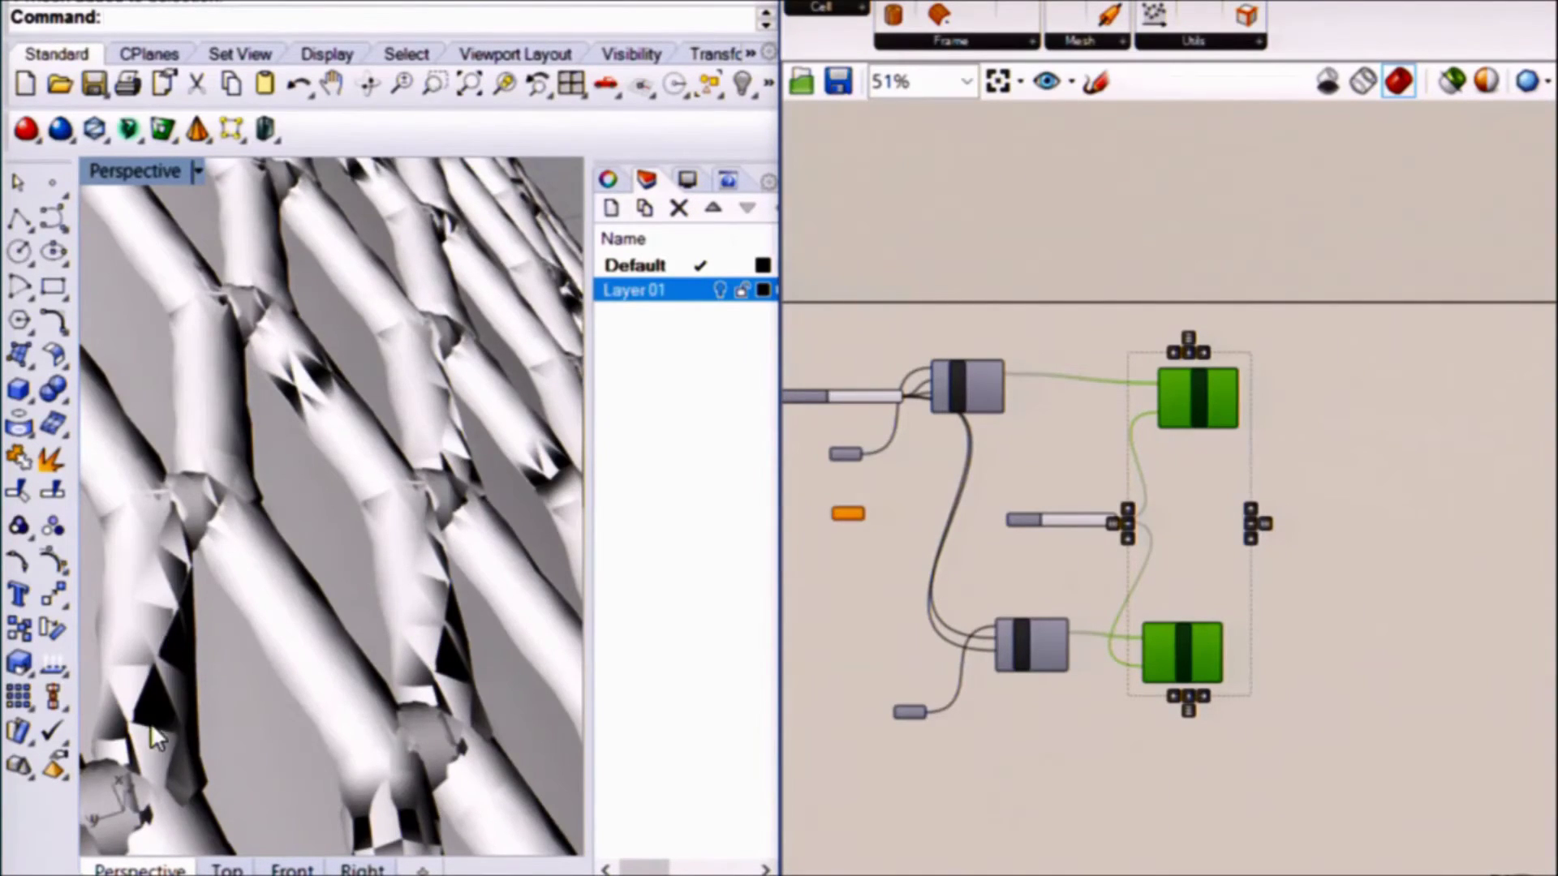
pyautogui.scroll(-5, 210, 521)
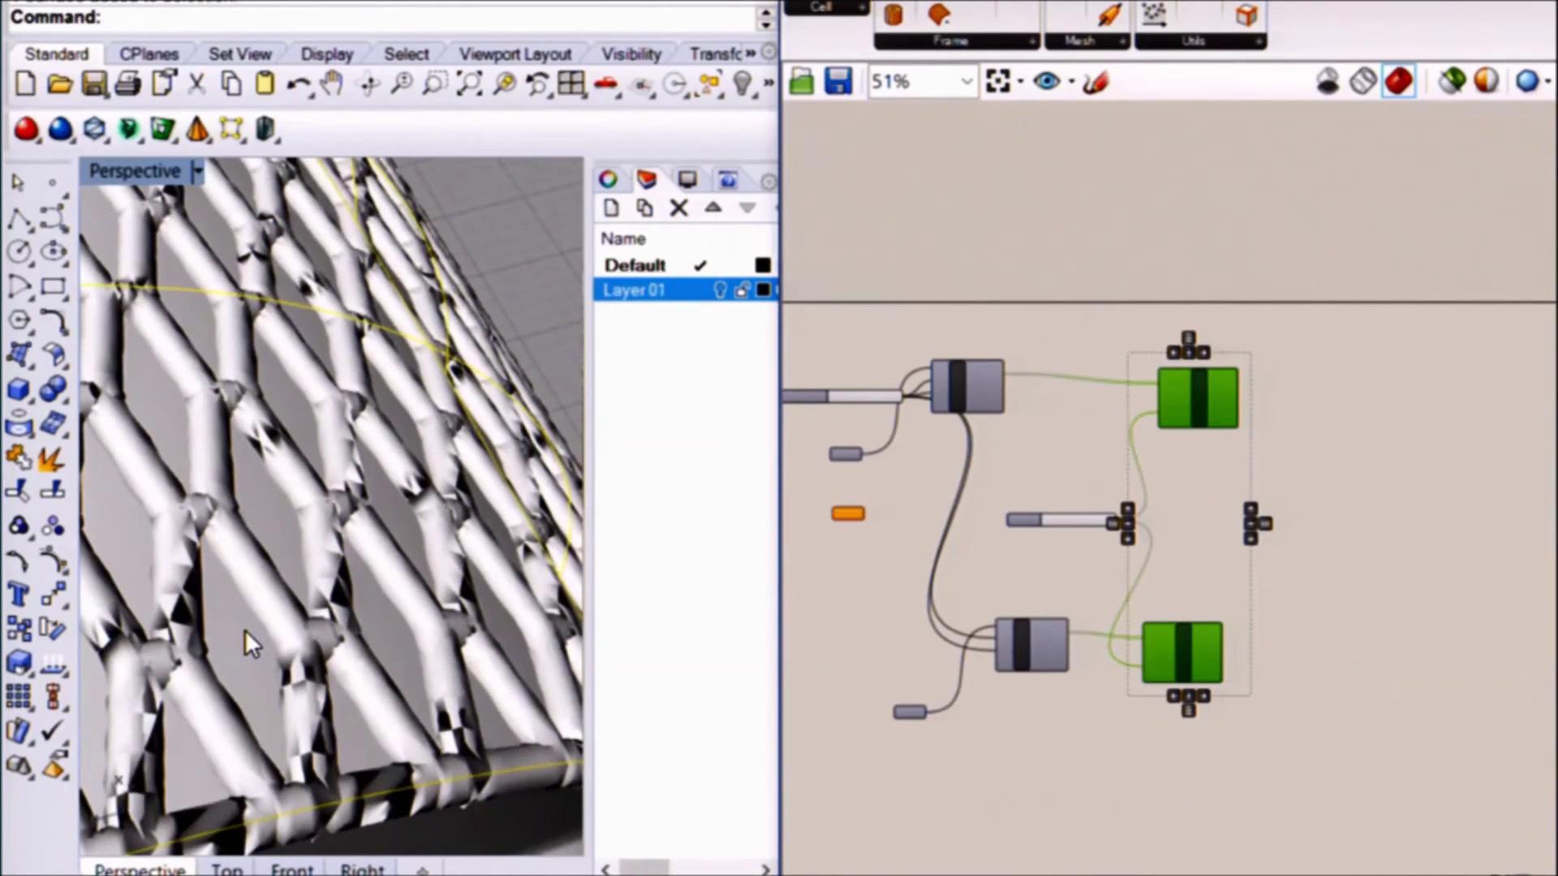
pyautogui.scroll(-3, 245, 629)
pyautogui.scroll(-3, 401, 550)
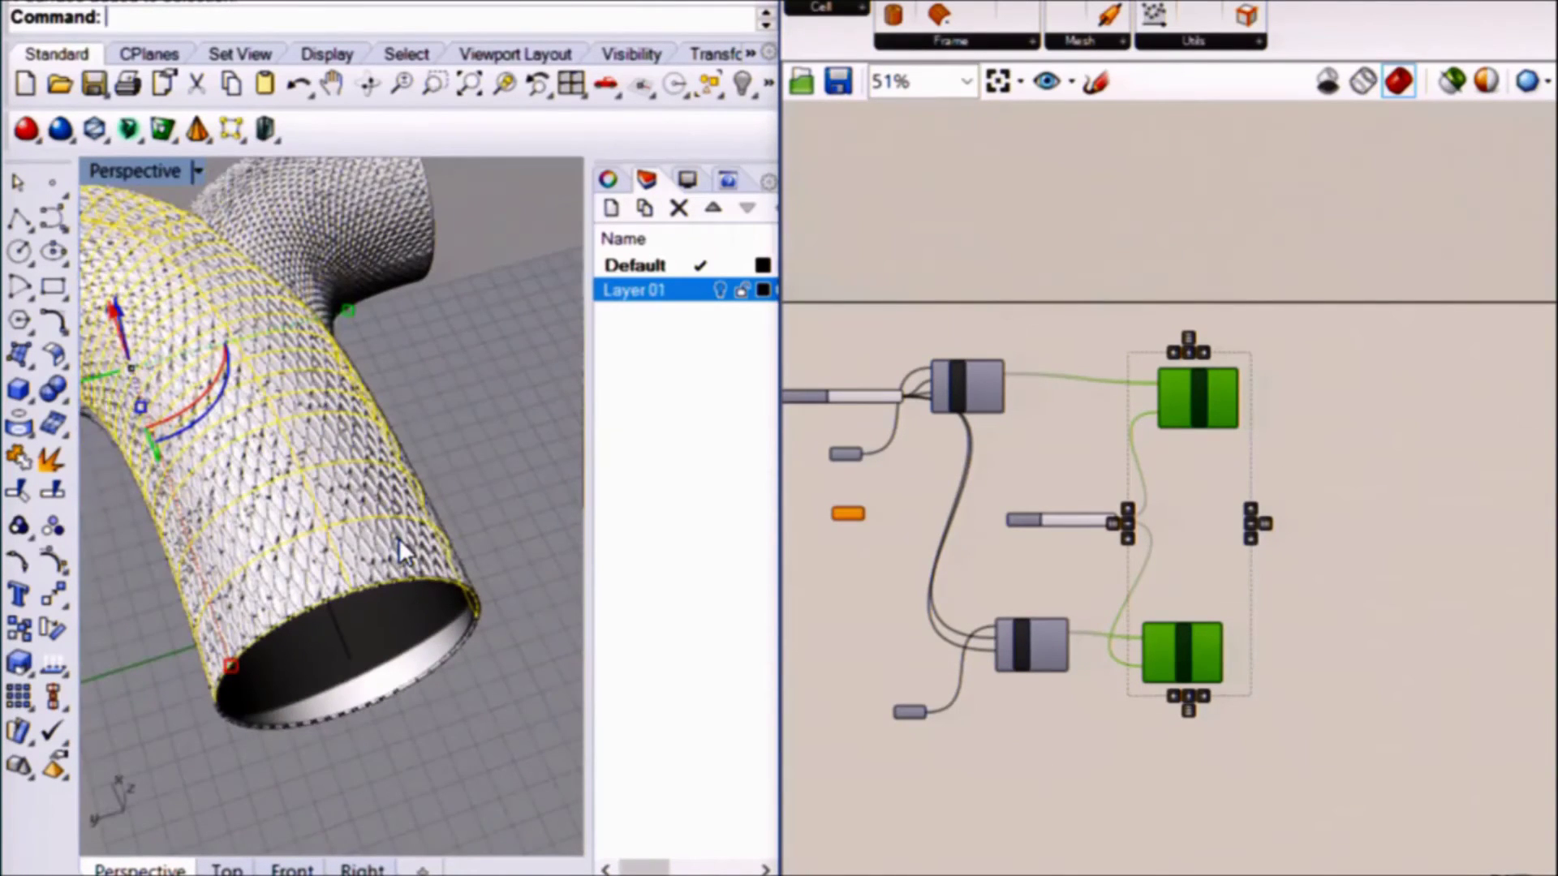
pyautogui.moveTo(410, 588); pyautogui.dragTo(418, 519, button='right')
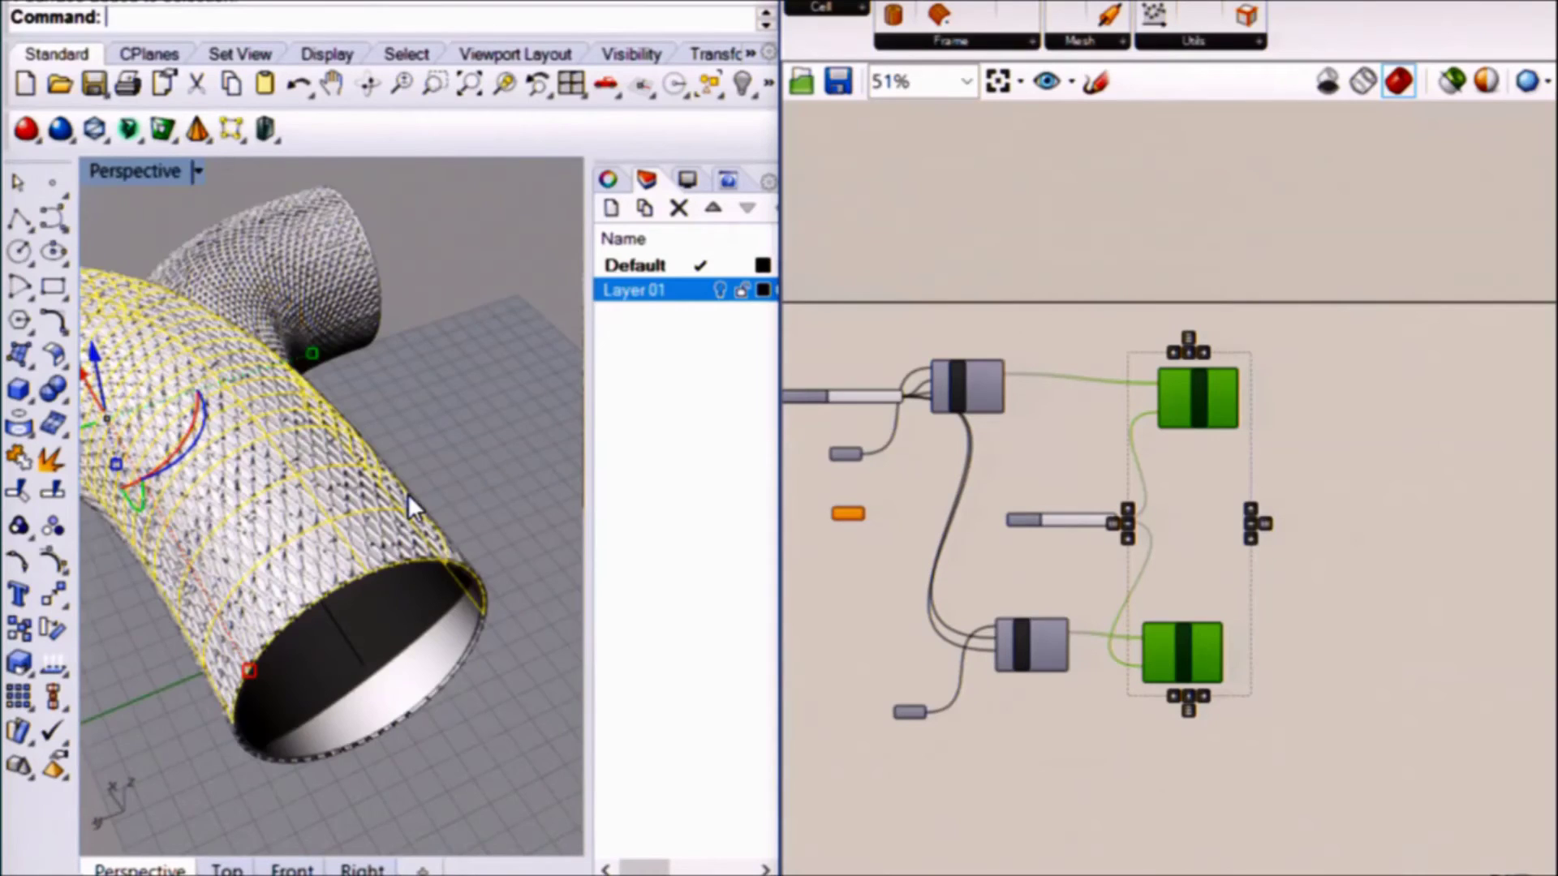
# Select the whole duct, lattices and inner wall together, and export it as an OBJ file named "SLS Duct to z Brush" with default mesh options.
pyautogui.scroll(-5, 407, 494)
pyautogui.scroll(7, 390, 514)
pyautogui.press('Escape')
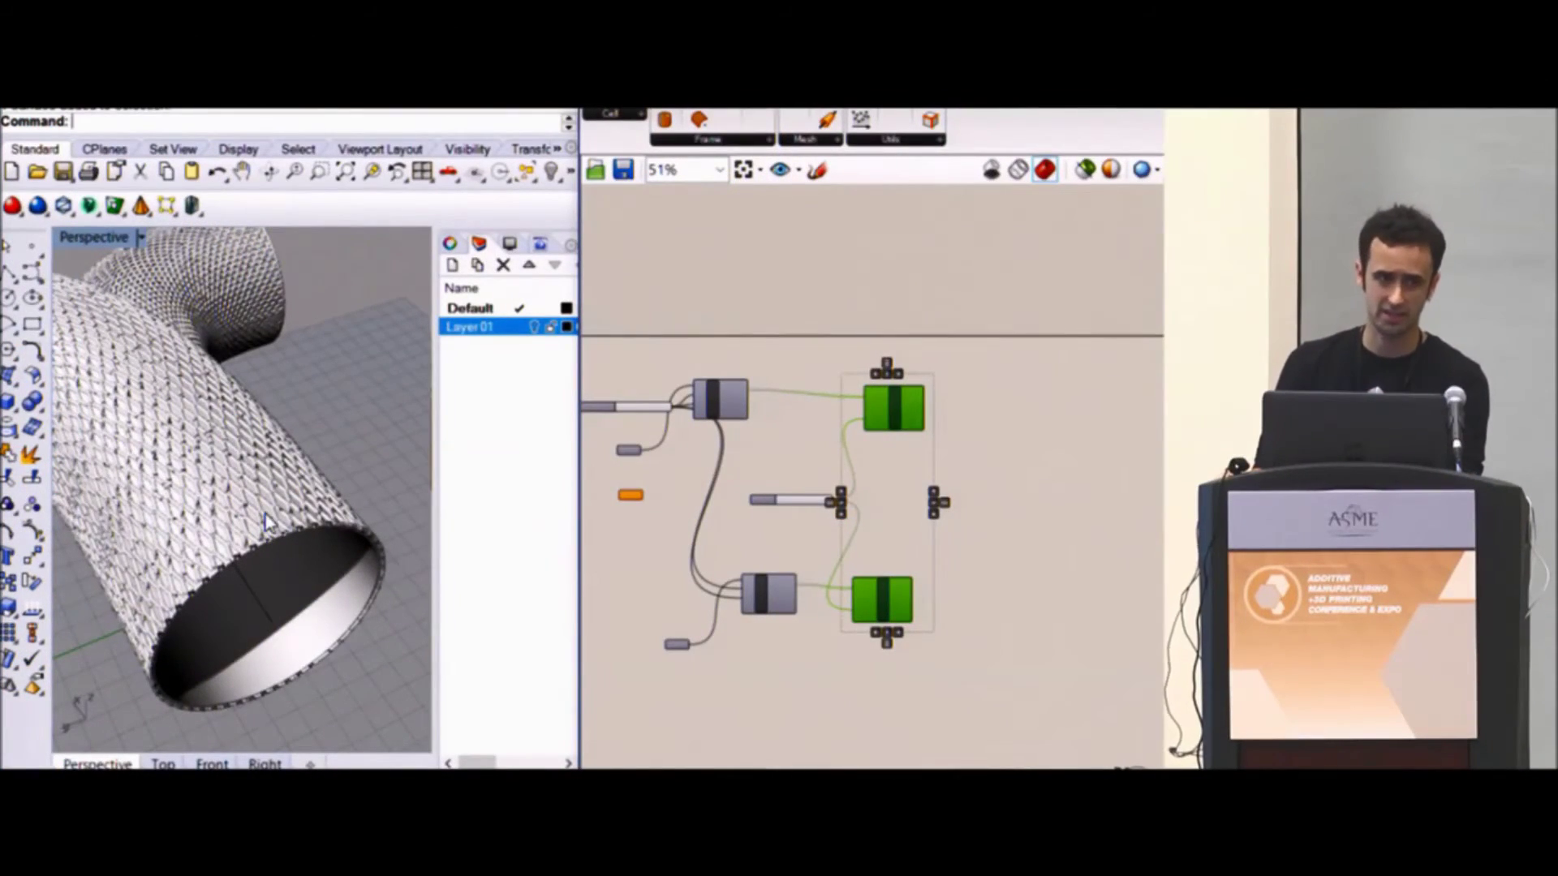
pyautogui.scroll(-5, 293, 490)
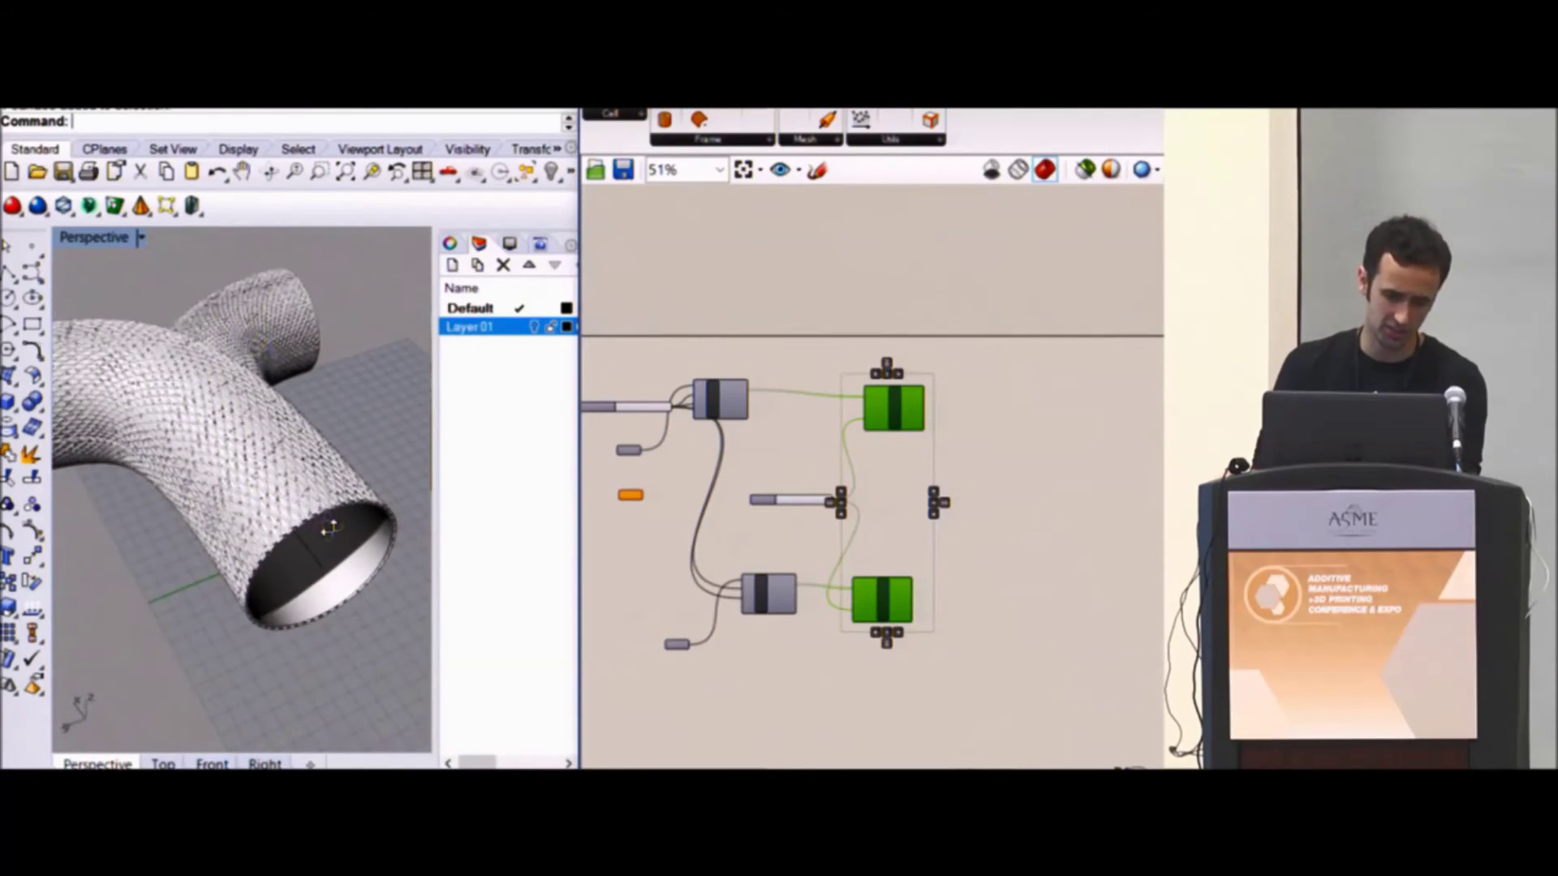
pyautogui.keyDown('shift'); pyautogui.moveTo(357, 495); pyautogui.dragTo(349, 382, button='right'); pyautogui.keyUp('shift')
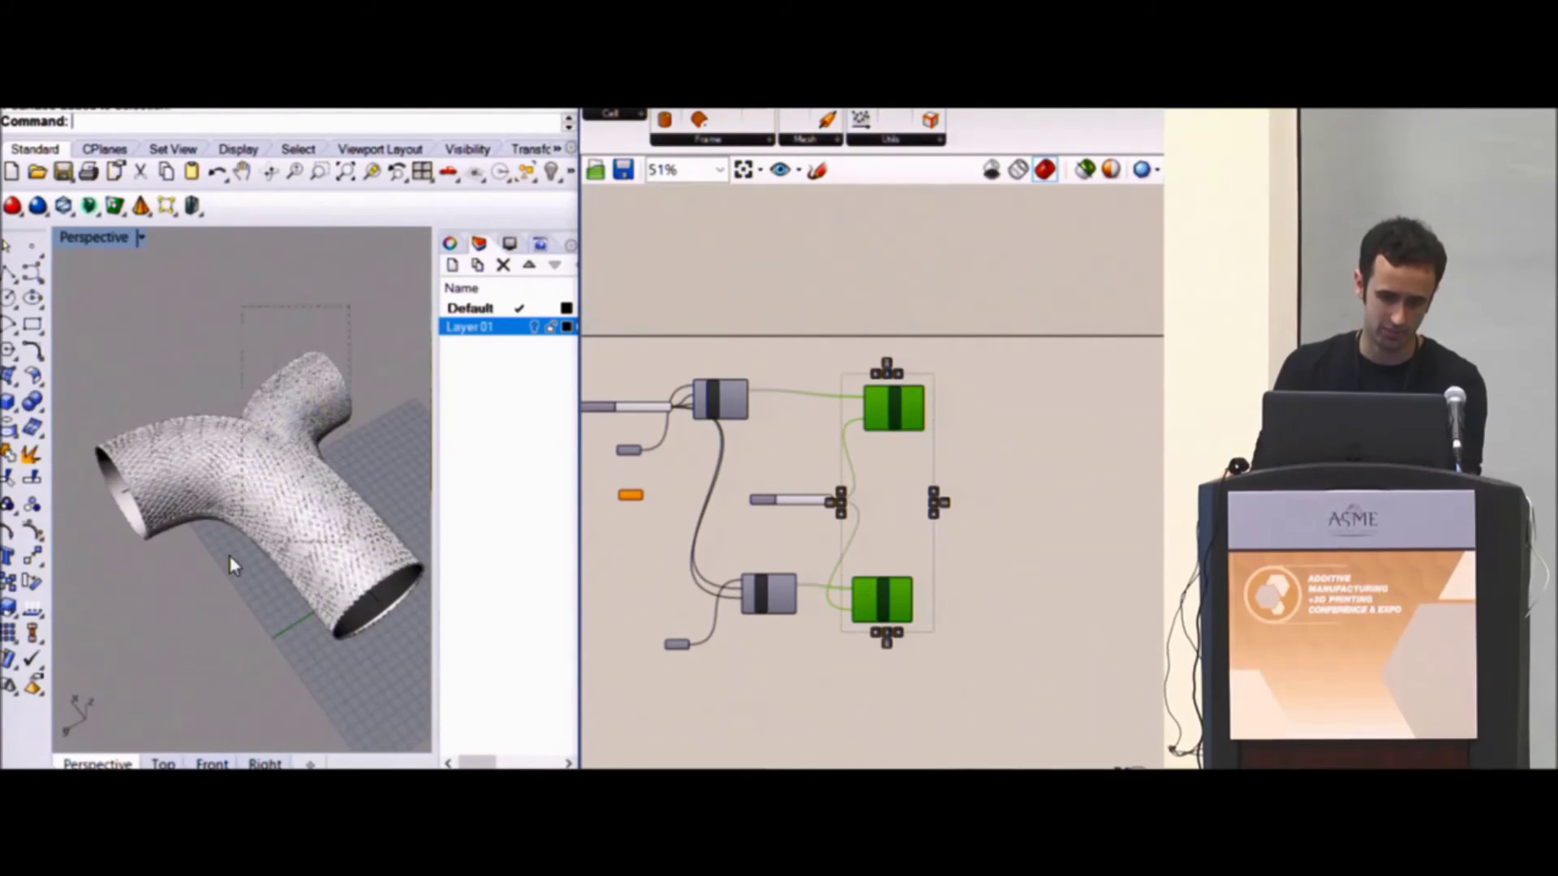
pyautogui.moveTo(230, 556); pyautogui.dragTo(201, 601)
pyautogui.write('Export')
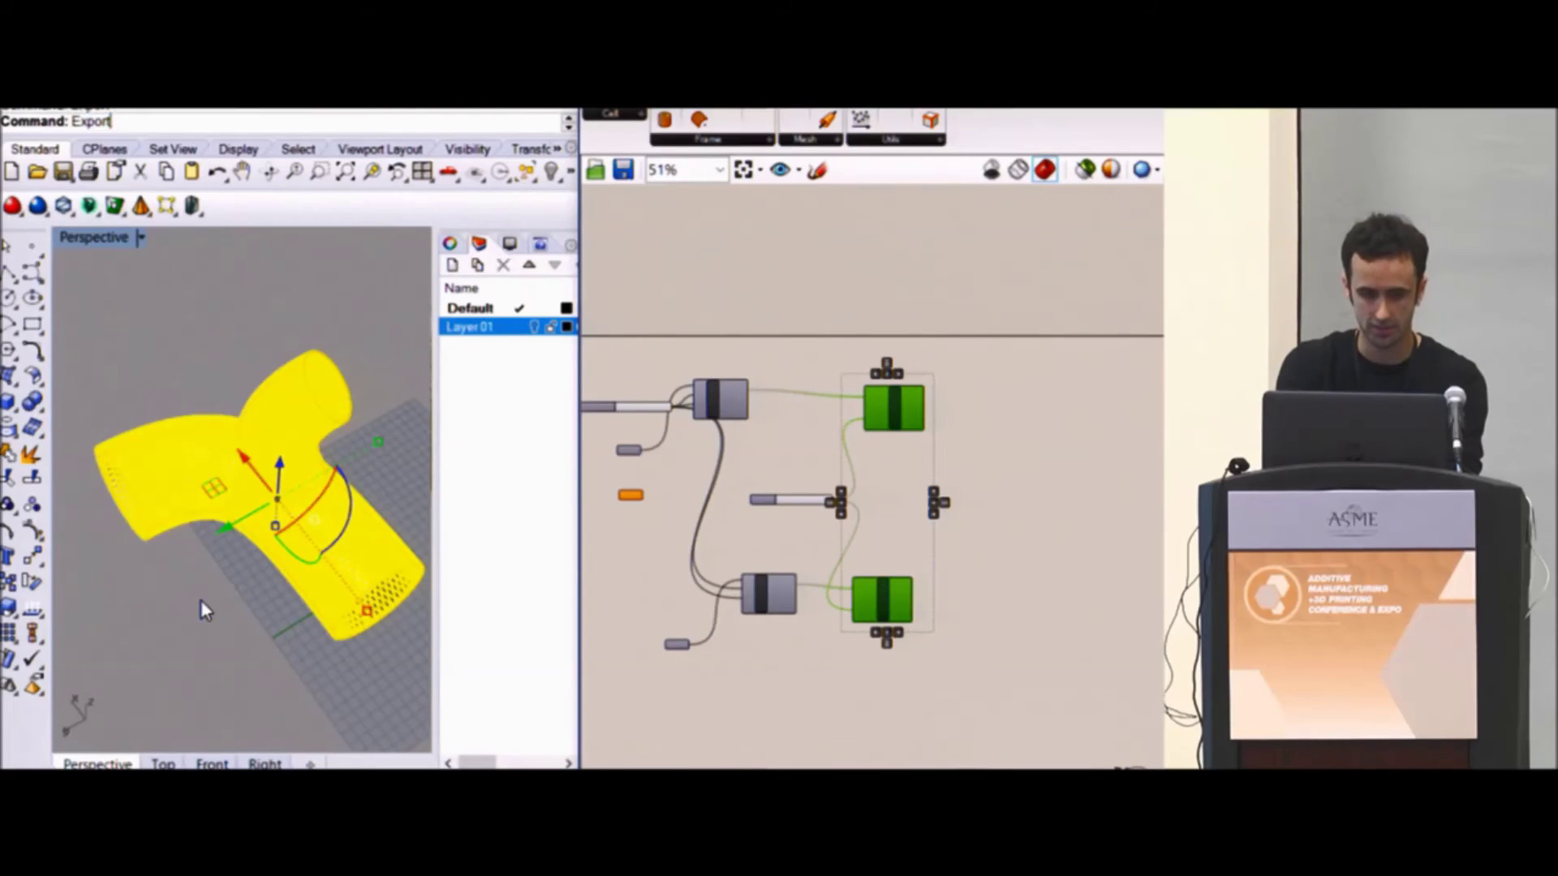
pyautogui.press('Return')
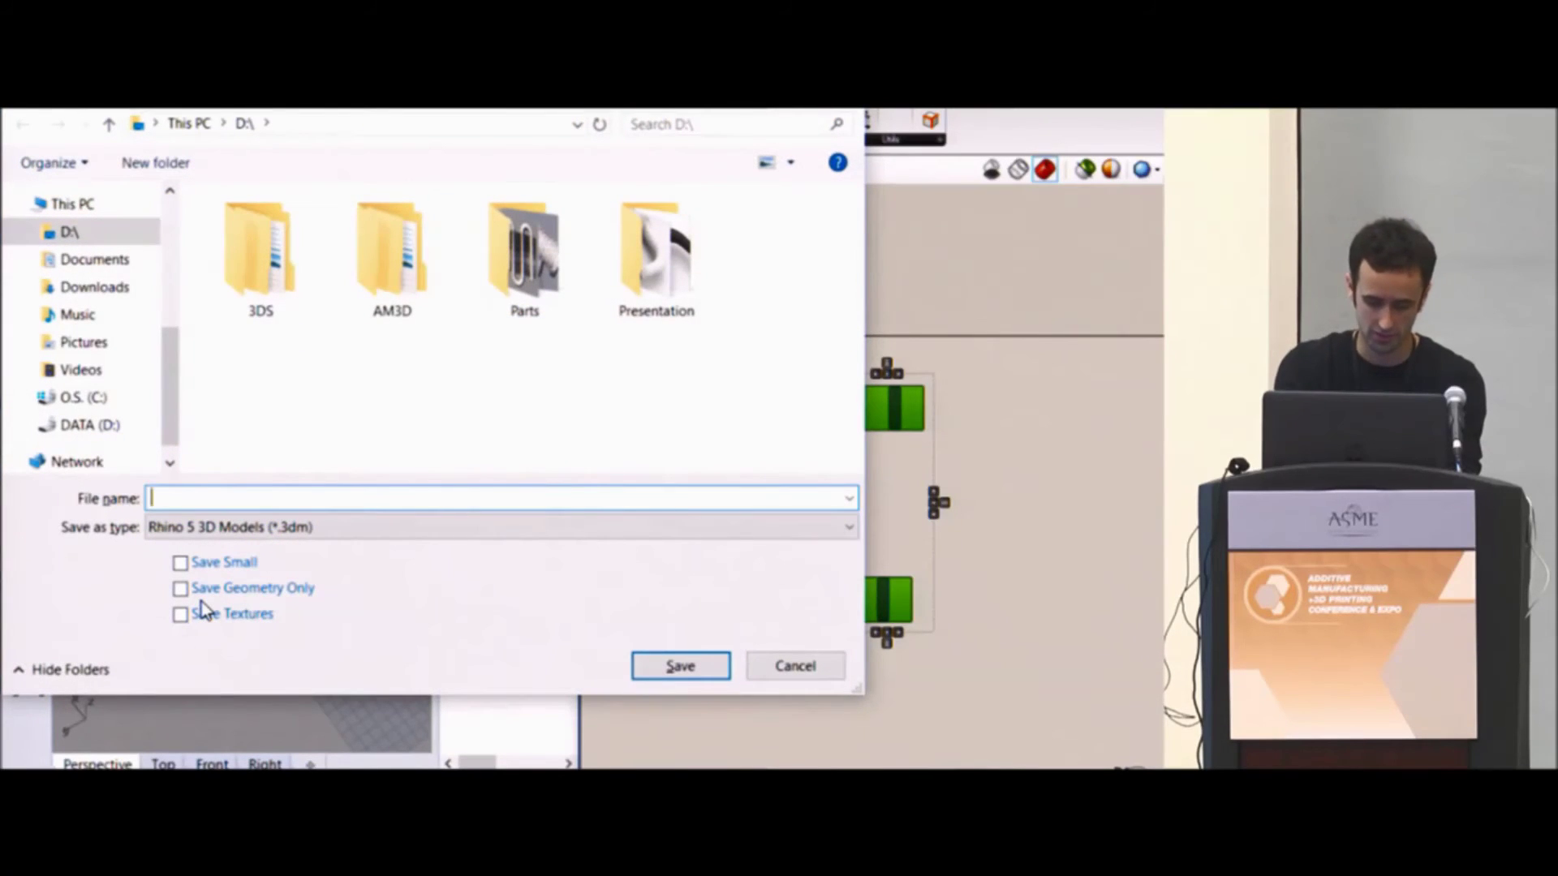
pyautogui.click(188, 521)
pyautogui.click(239, 395)
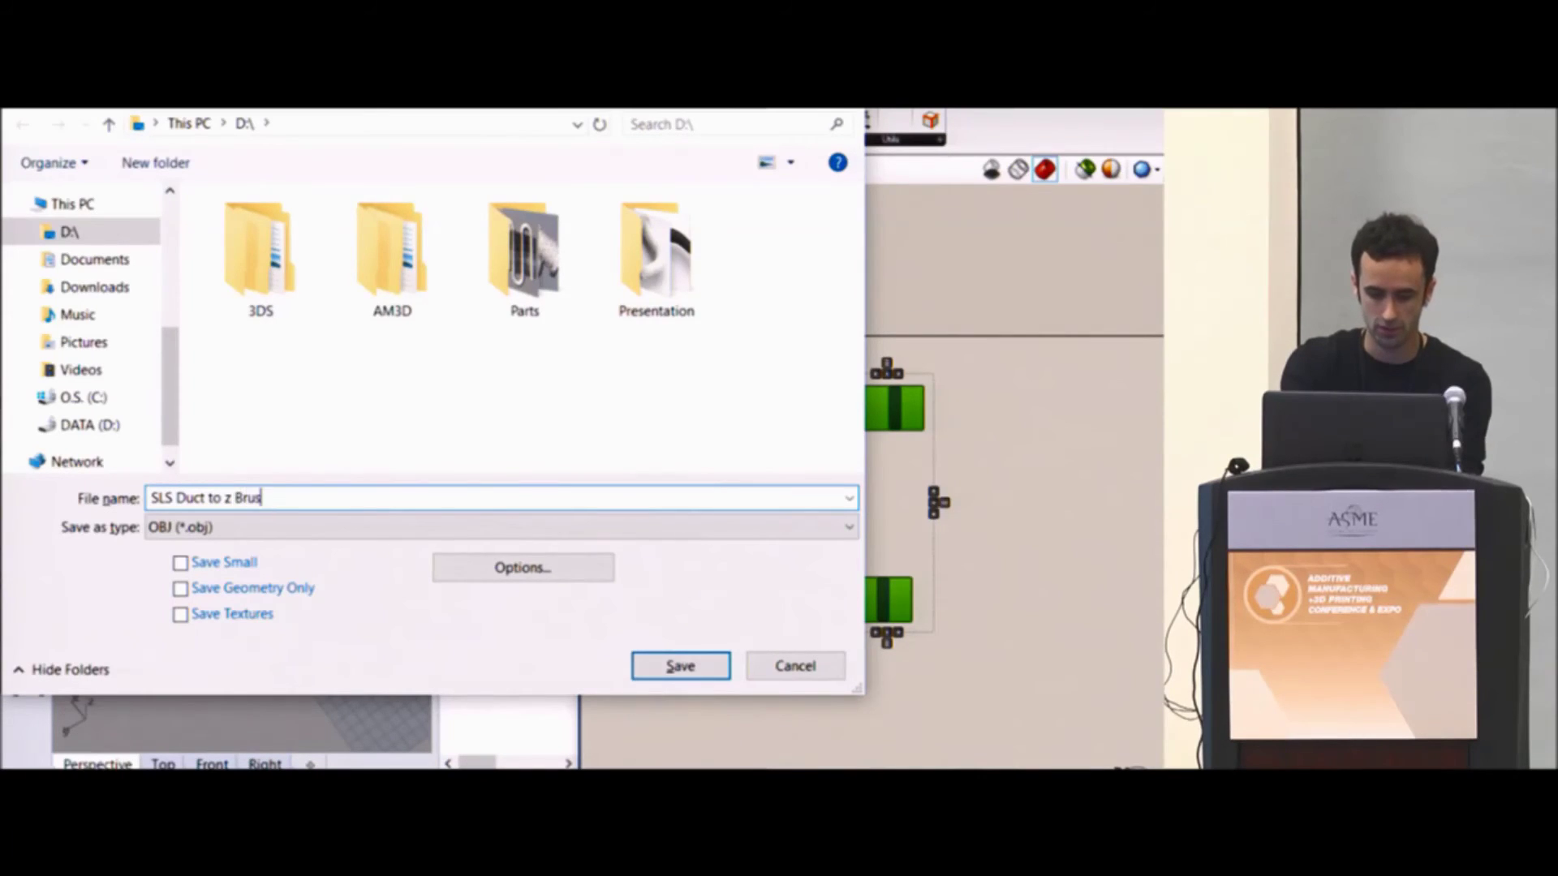
pyautogui.press('Return')
pyautogui.press('Return')
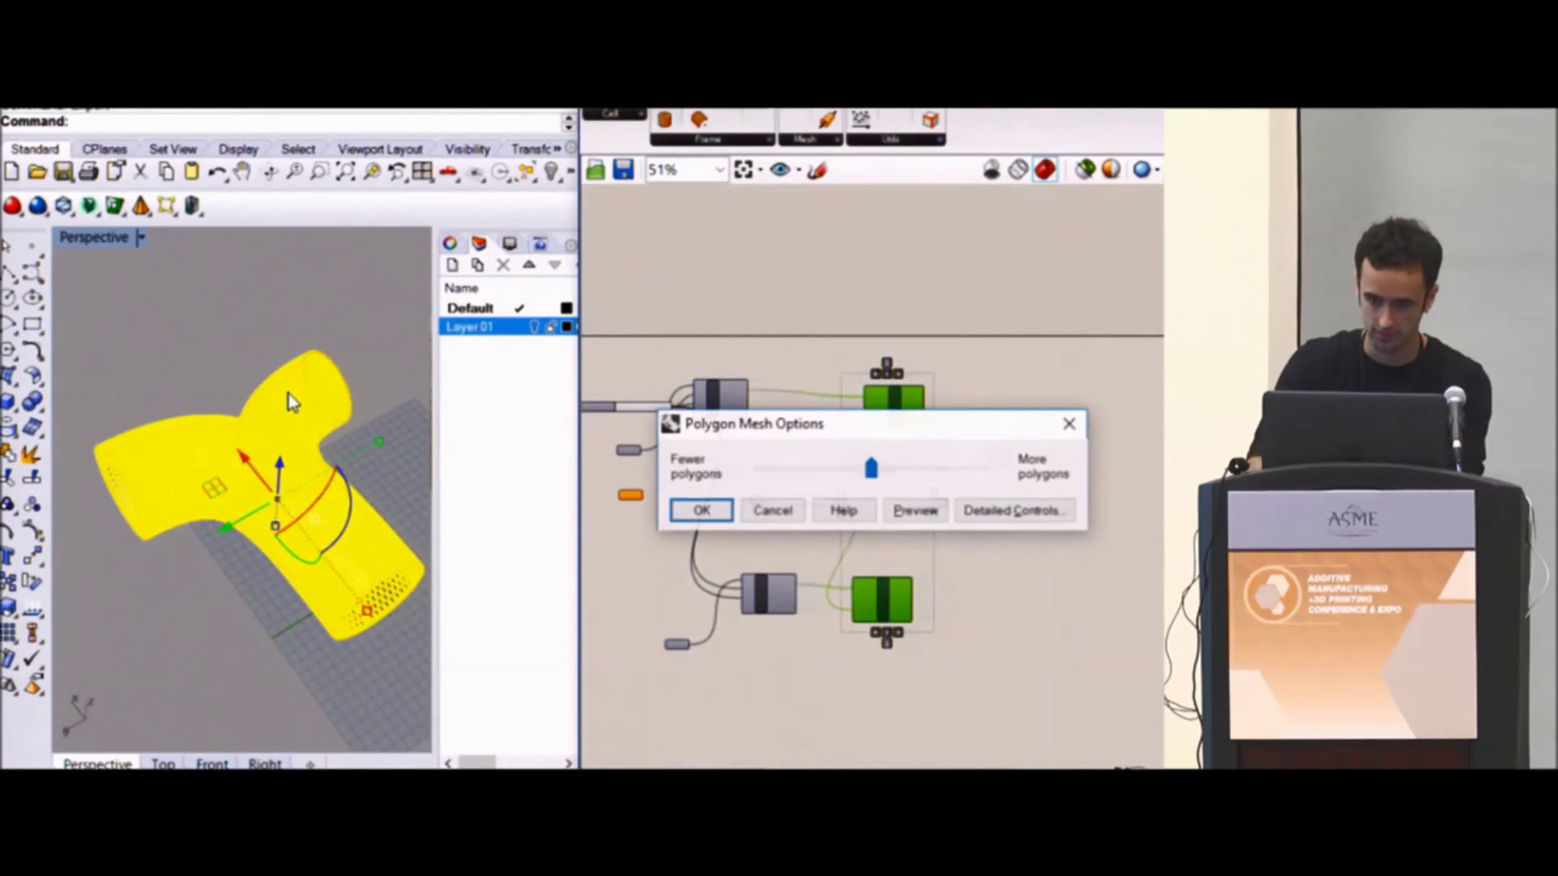
pyautogui.press('Return')
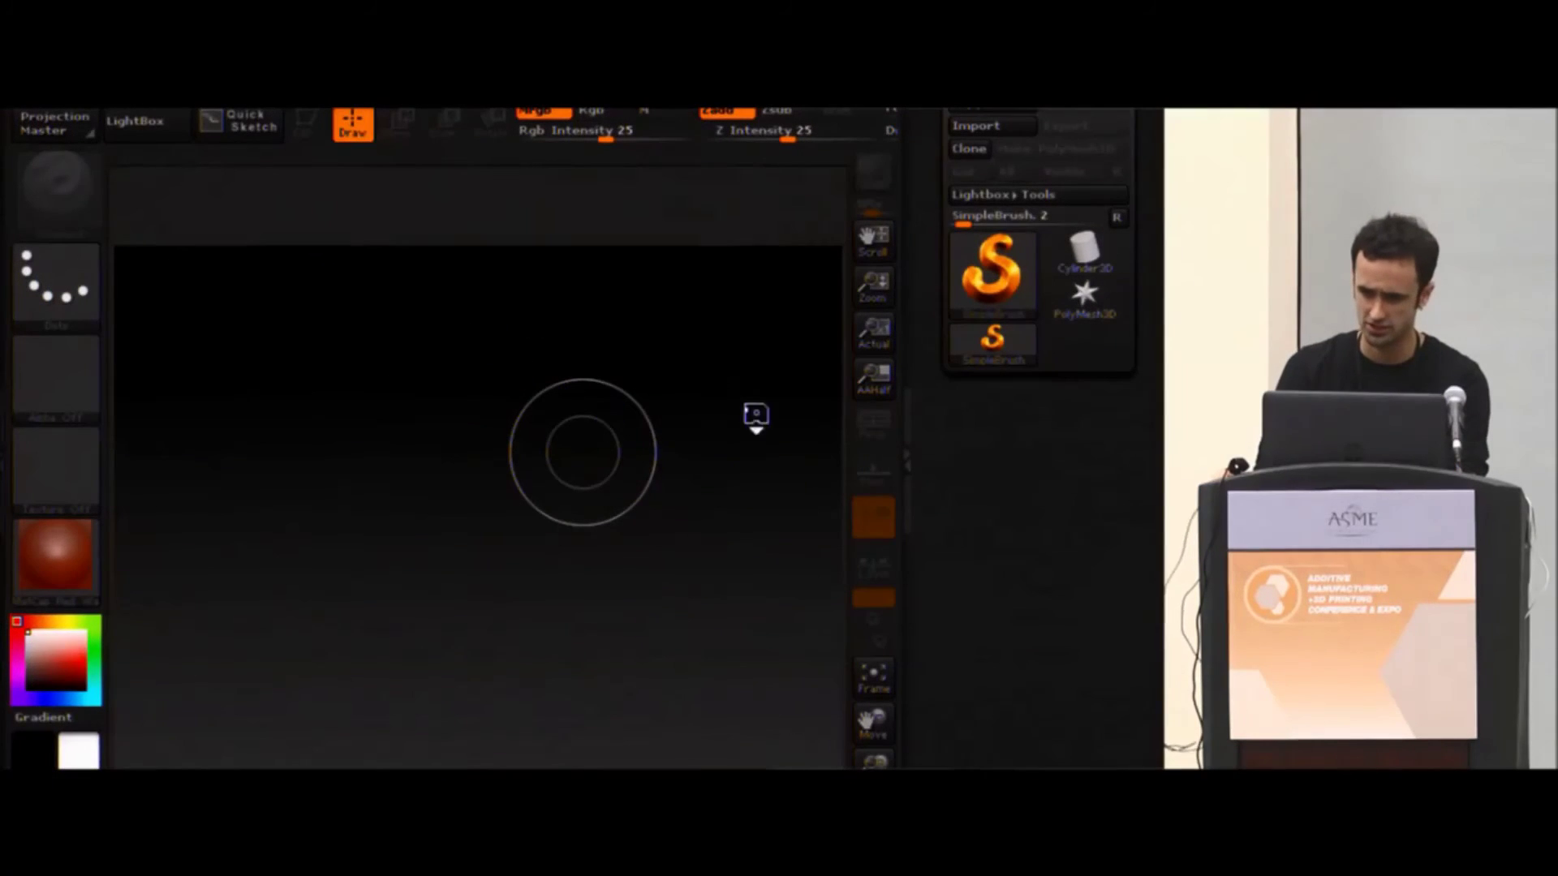
# Switch to ZBrush, hide LightBox, and import "SLS Duct to z Brush.obj" from the D:\ folder as a tool.
pyautogui.press(',')
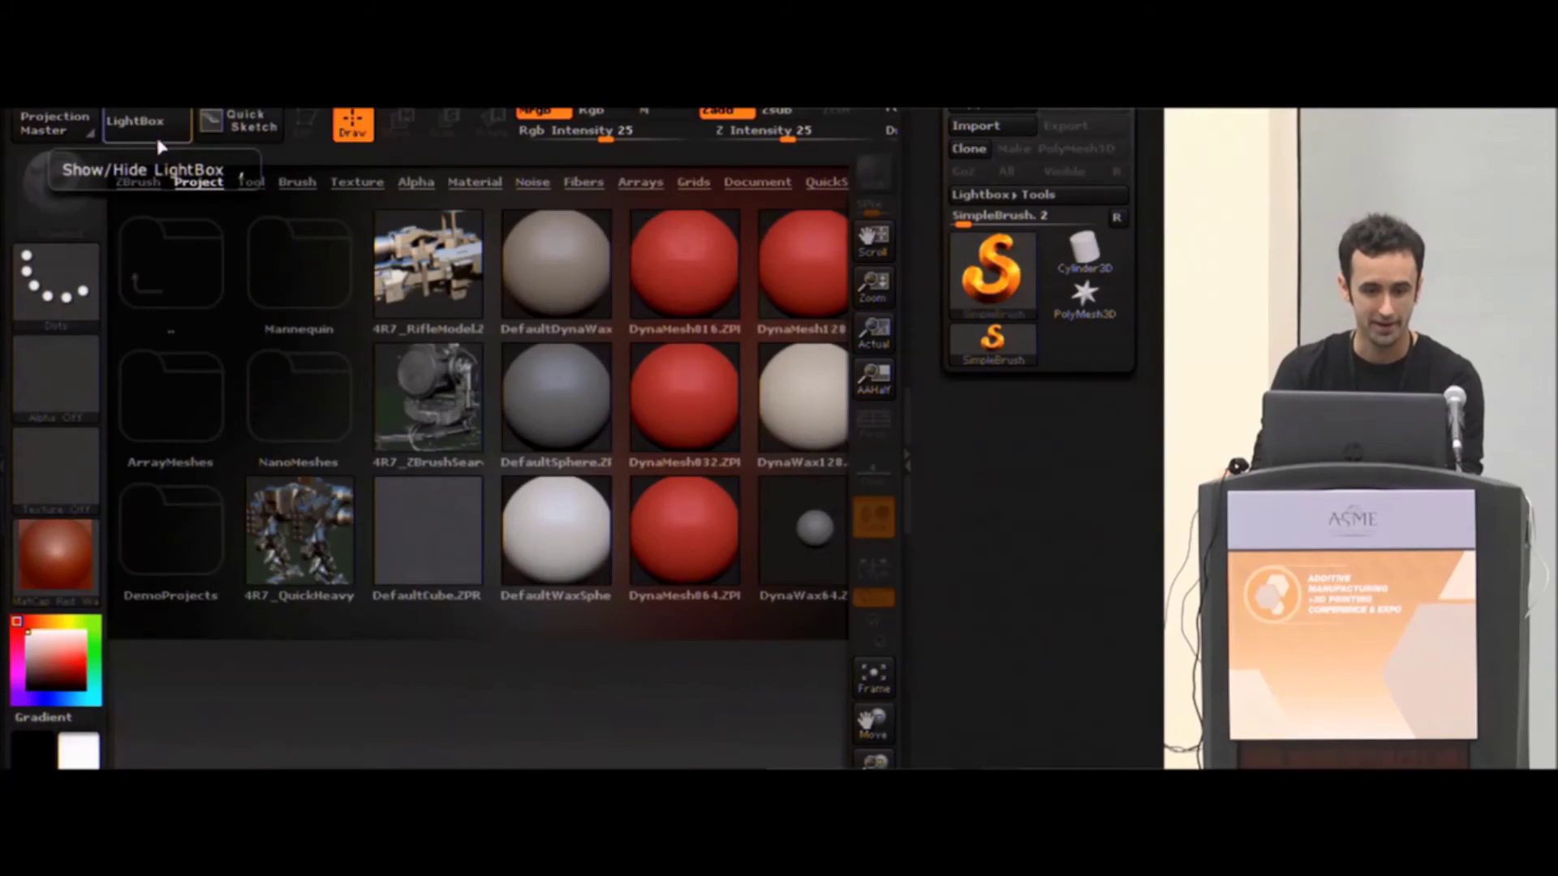
pyautogui.click(160, 145)
pyautogui.click(1006, 124)
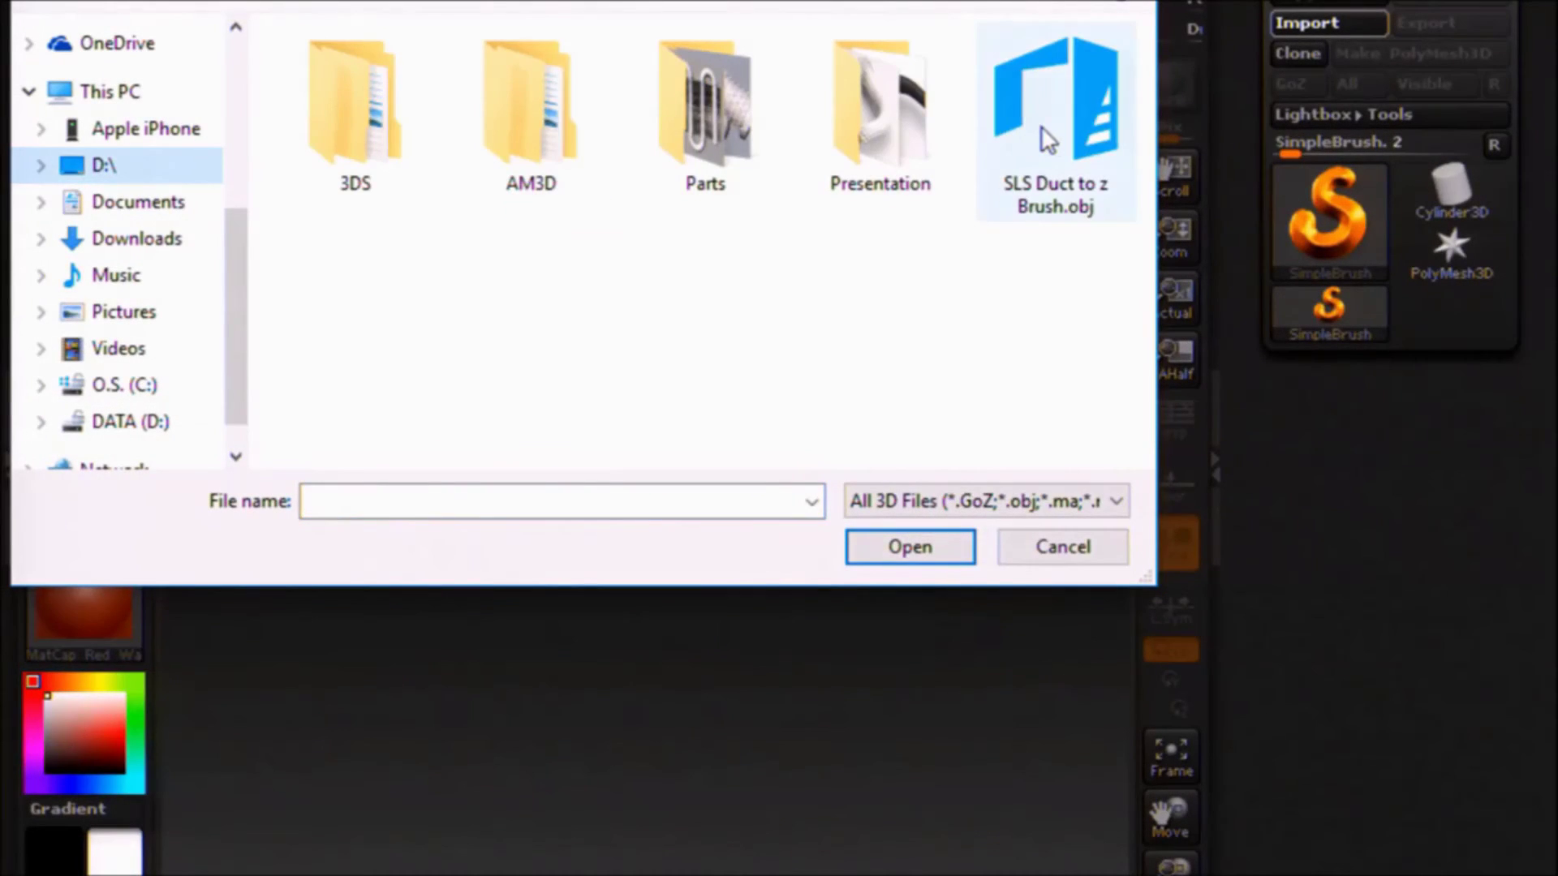
pyautogui.click(1045, 124)
pyautogui.click(927, 548)
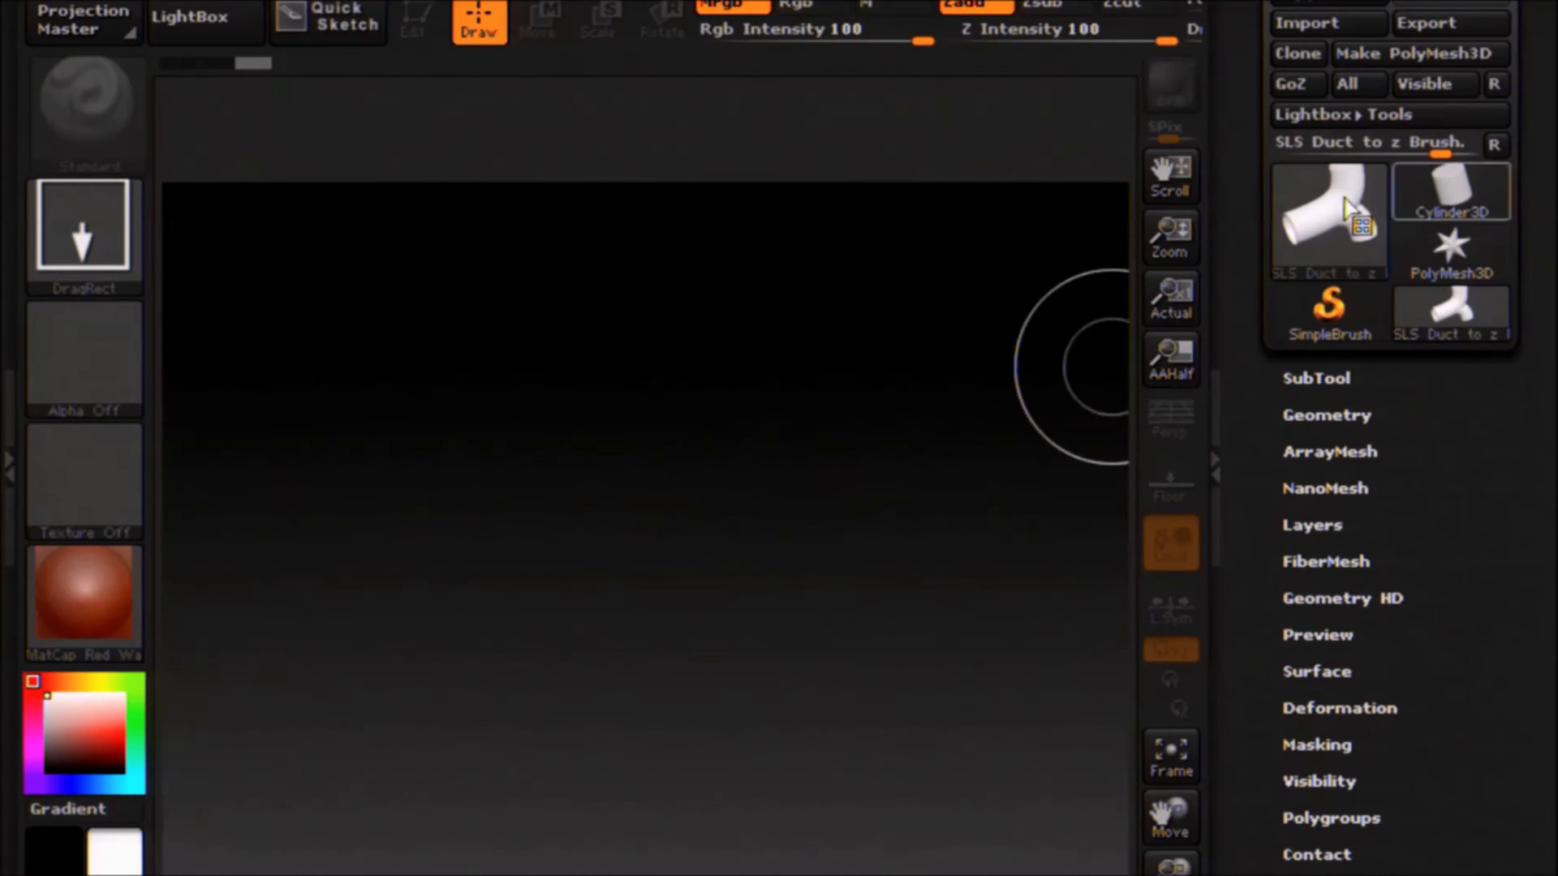
# Place the imported duct on the canvas in Edit mode and open its Geometry settings.
pyautogui.moveTo(653, 511); pyautogui.dragTo(936, 611)
pyautogui.press('t')
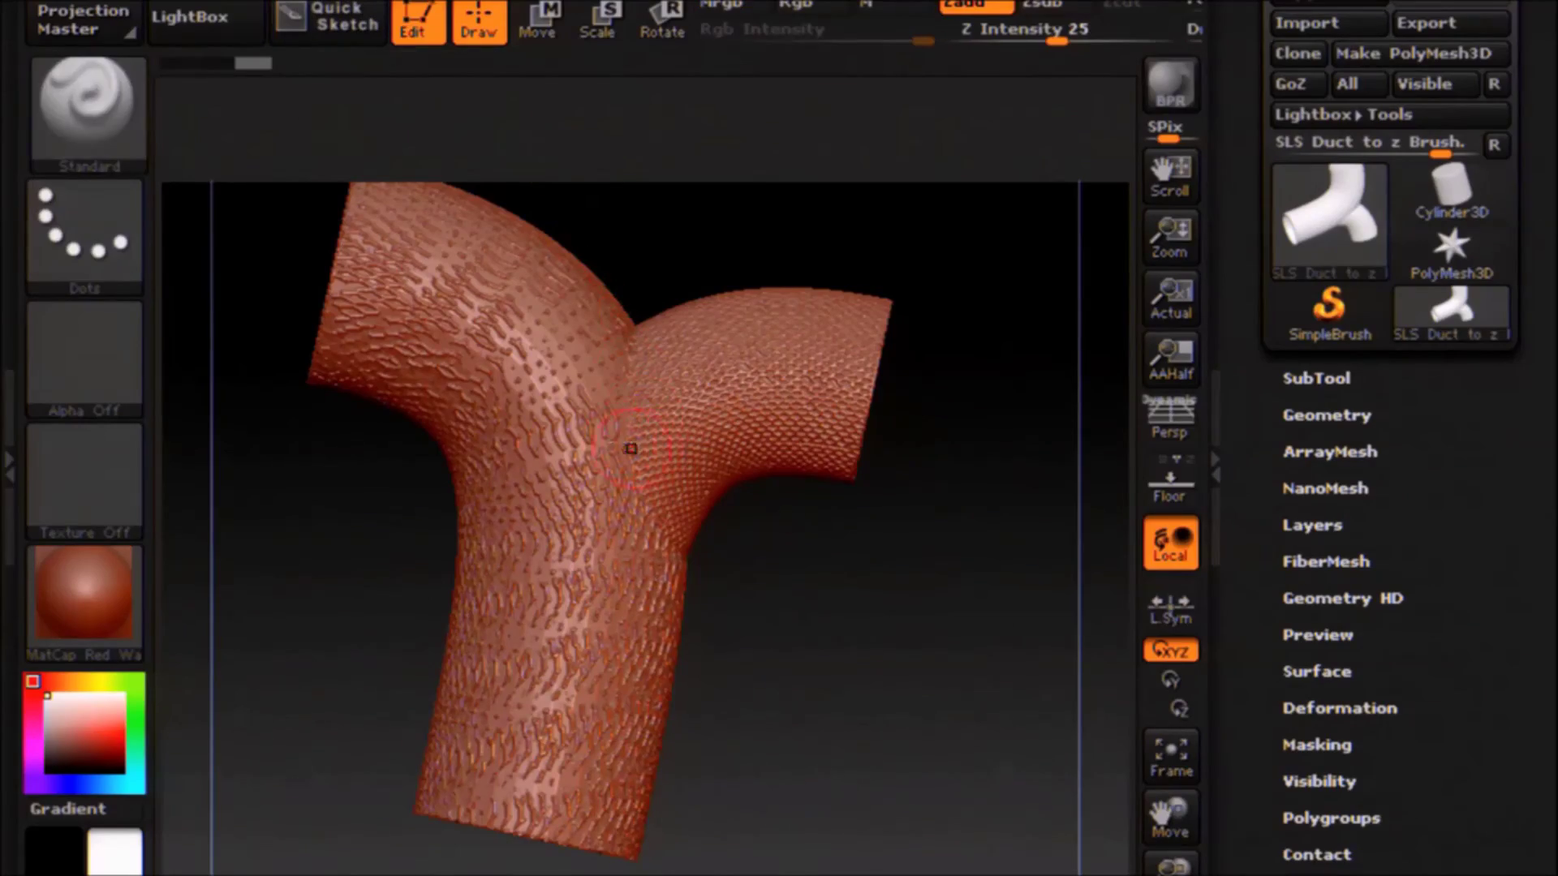
pyautogui.press('ctrl')
pyautogui.moveTo(567, 362)
pyautogui.mouseDown(button='right')
pyautogui.moveTo(626, 490)
pyautogui.moveTo(575, 425)
pyautogui.moveTo(921, 365)
pyautogui.moveTo(811, 455)
pyautogui.moveTo(486, 320)
pyautogui.moveTo(672, 482)
pyautogui.mouseUp(button='right')
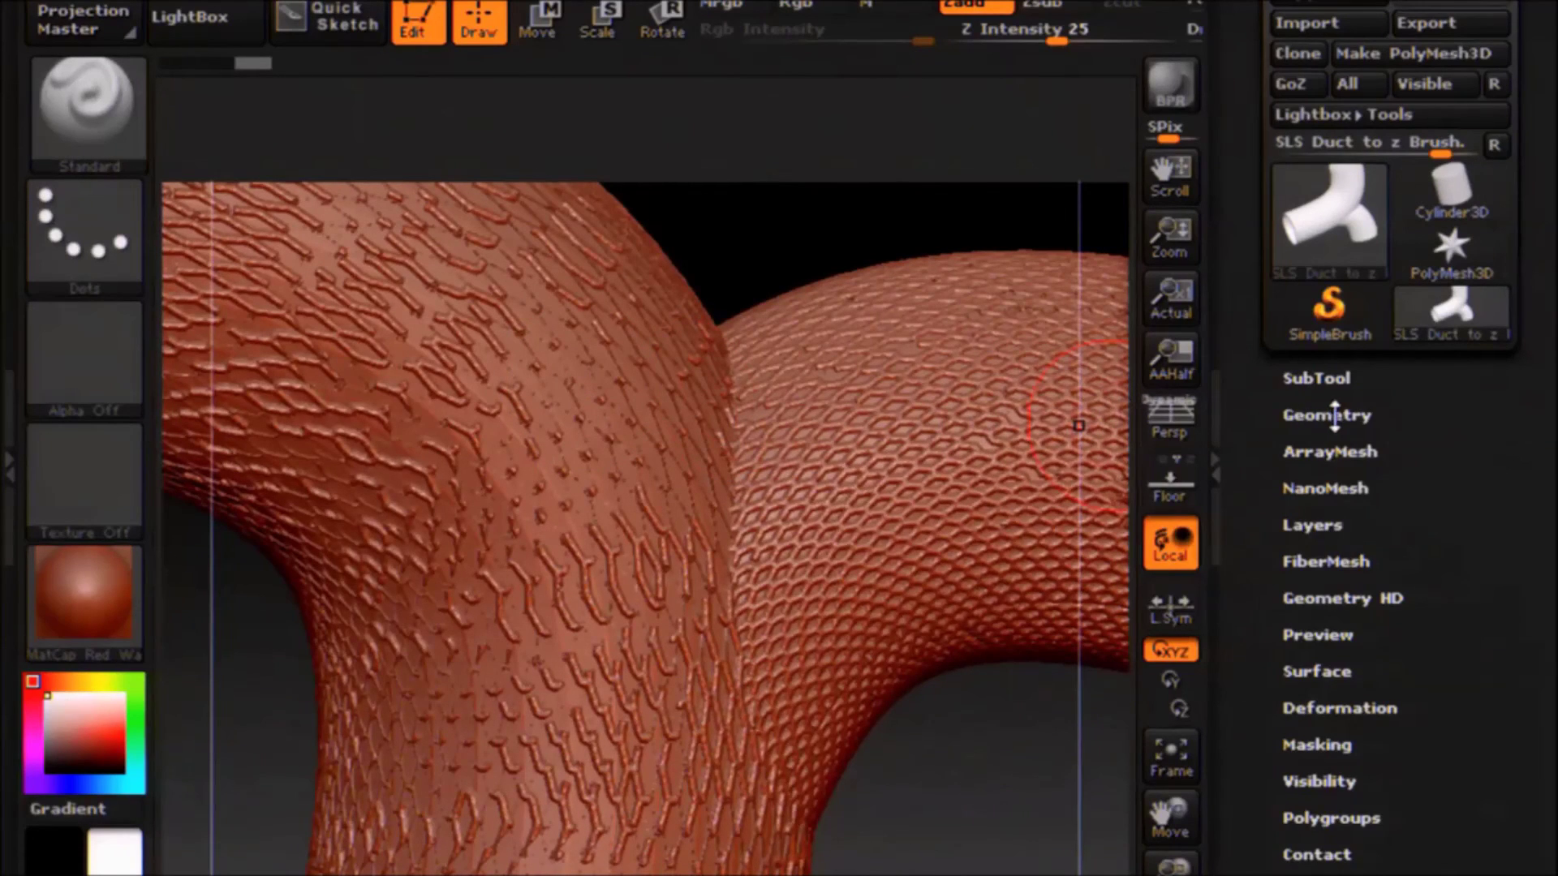
pyautogui.click(1334, 414)
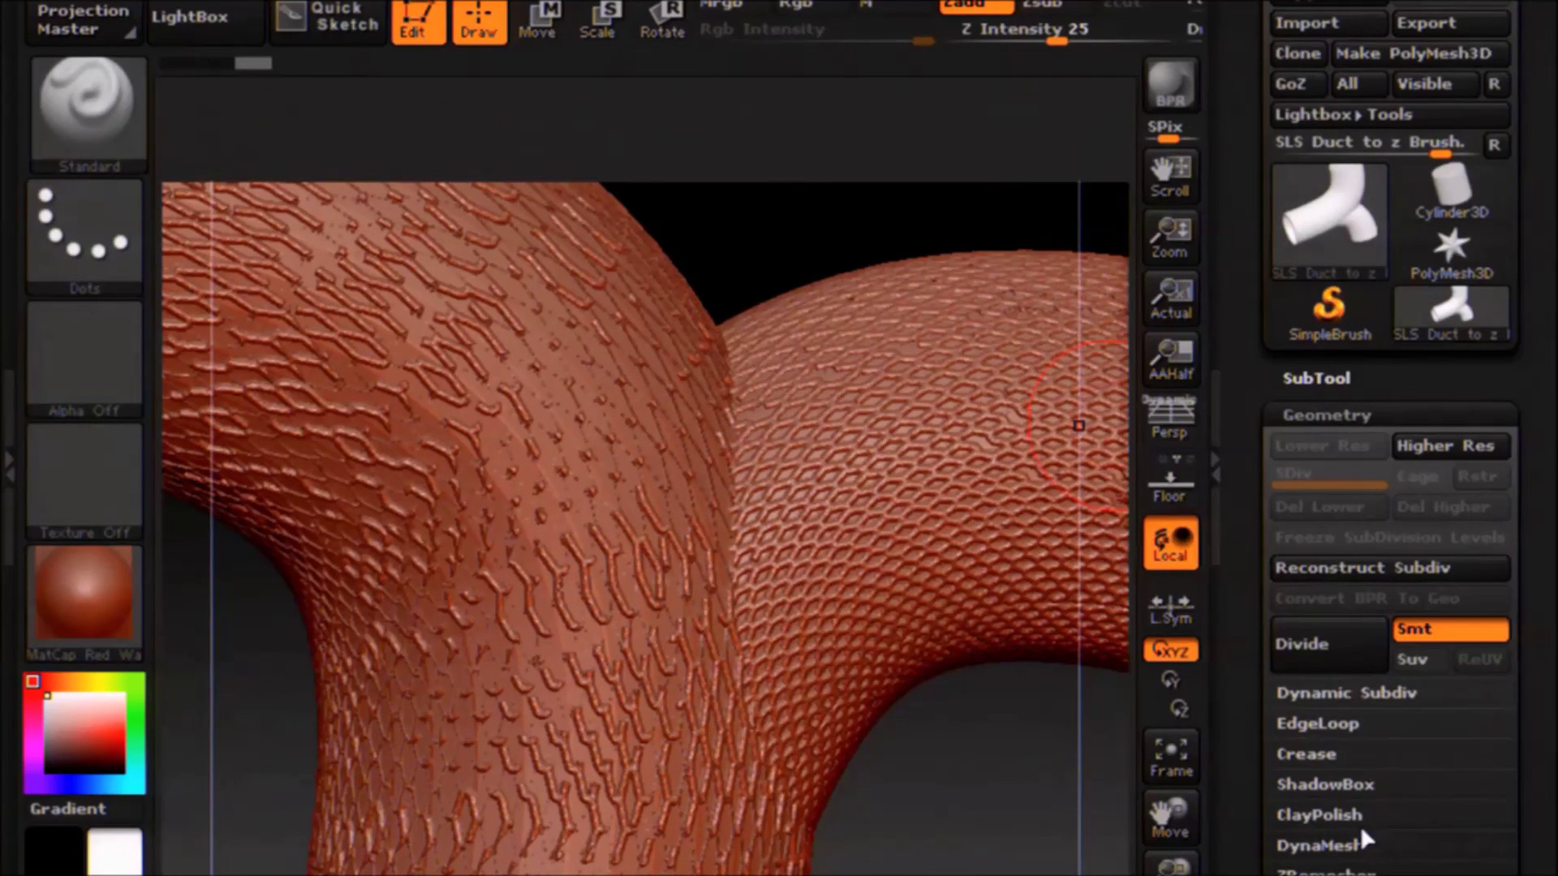
pyautogui.click(1341, 857)
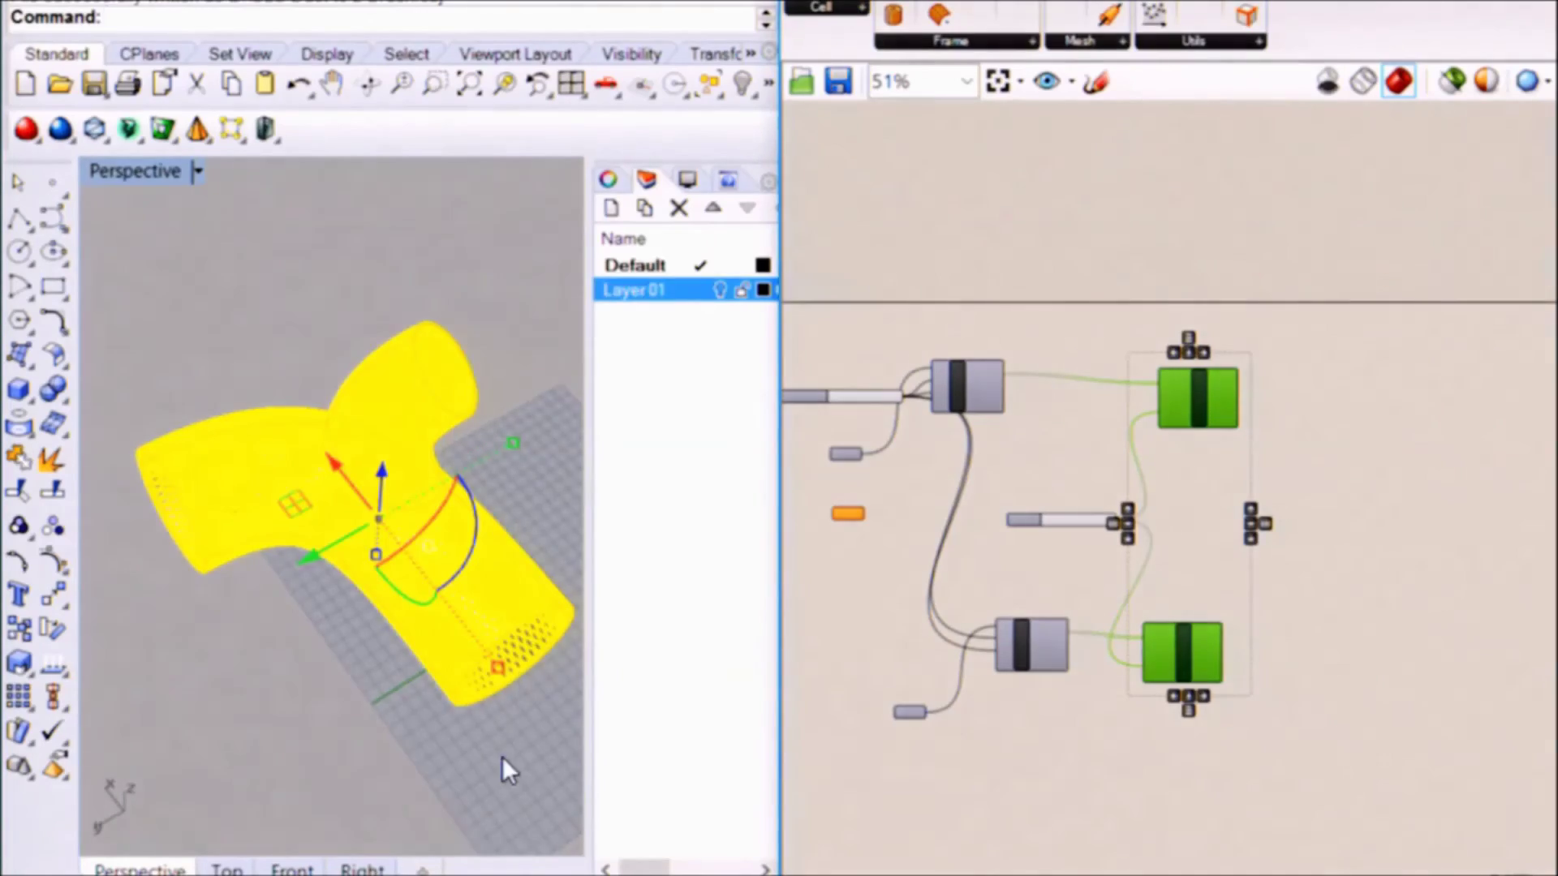
# Switch back to Rhinoceros, select only the duct's solid inner wall and explode it.
pyautogui.click(503, 769)
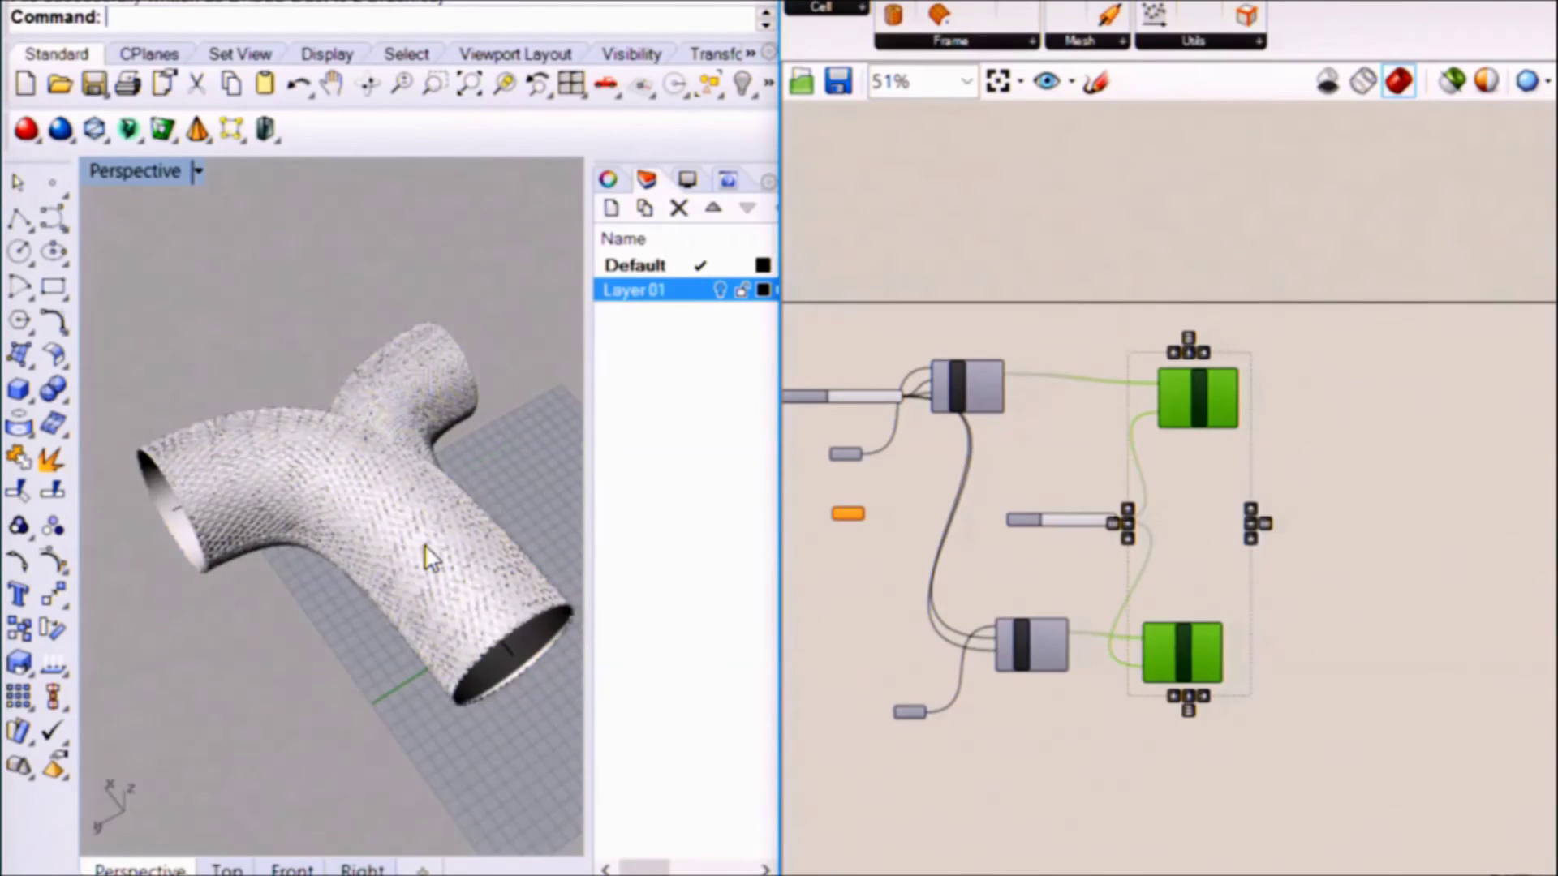
pyautogui.click(515, 646)
pyautogui.moveTo(511, 652); pyautogui.dragTo(381, 493, button='right')
pyautogui.write('Explode')
pyautogui.press('Return')
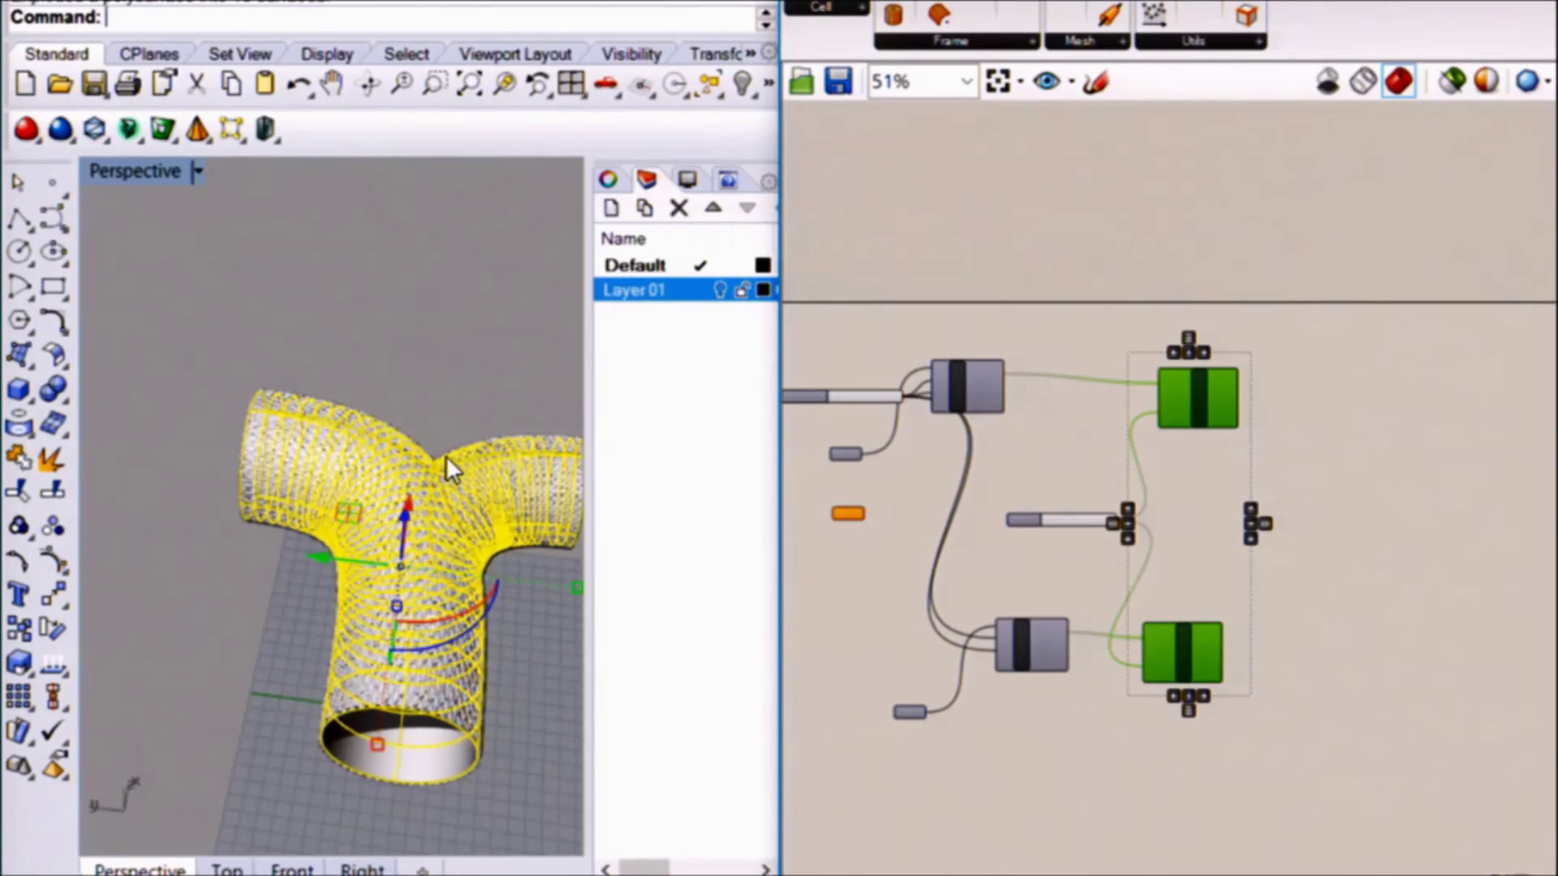
# Select the inner wall again and export it as an OBJ file named "internal structure" with default mesh options.
pyautogui.press('Escape')
pyautogui.click(438, 748)
pyautogui.write('Exprt')
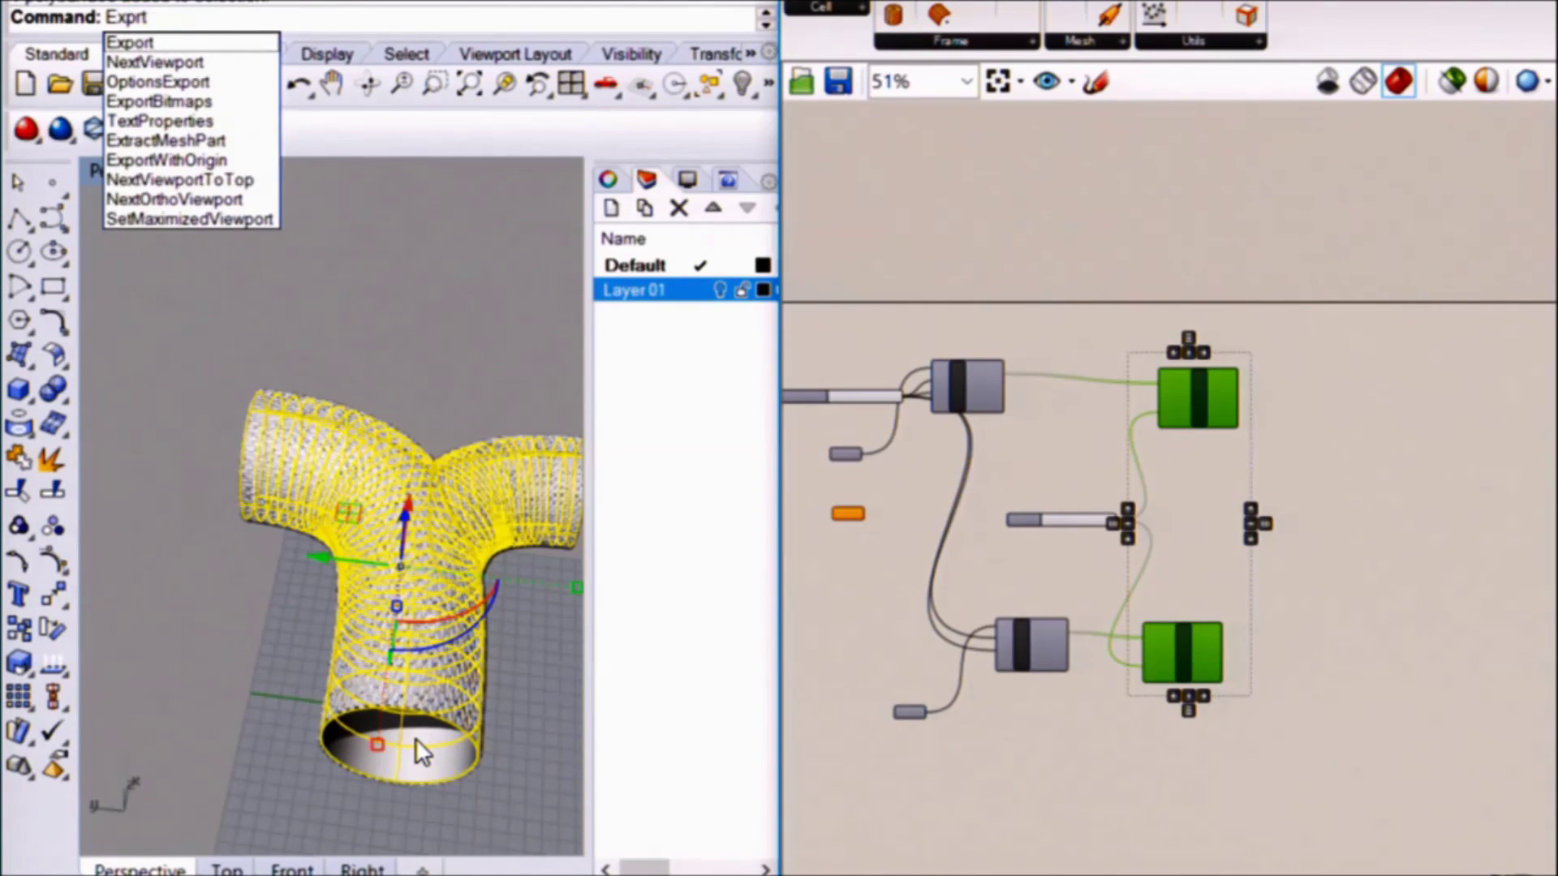
pyautogui.press('Return')
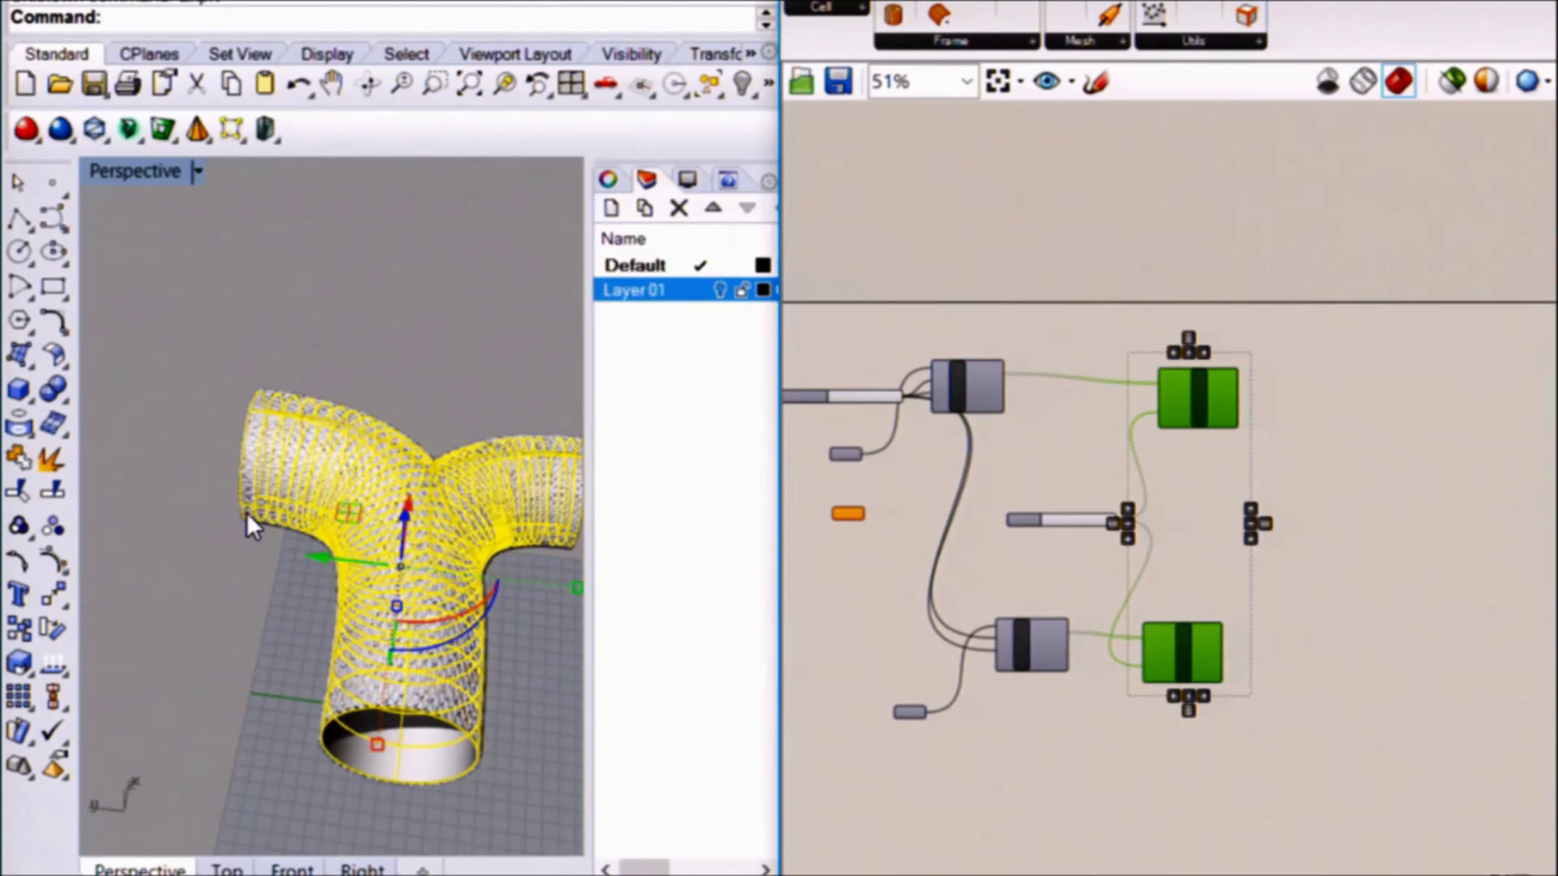
pyautogui.write('Expo')
pyautogui.press('Return')
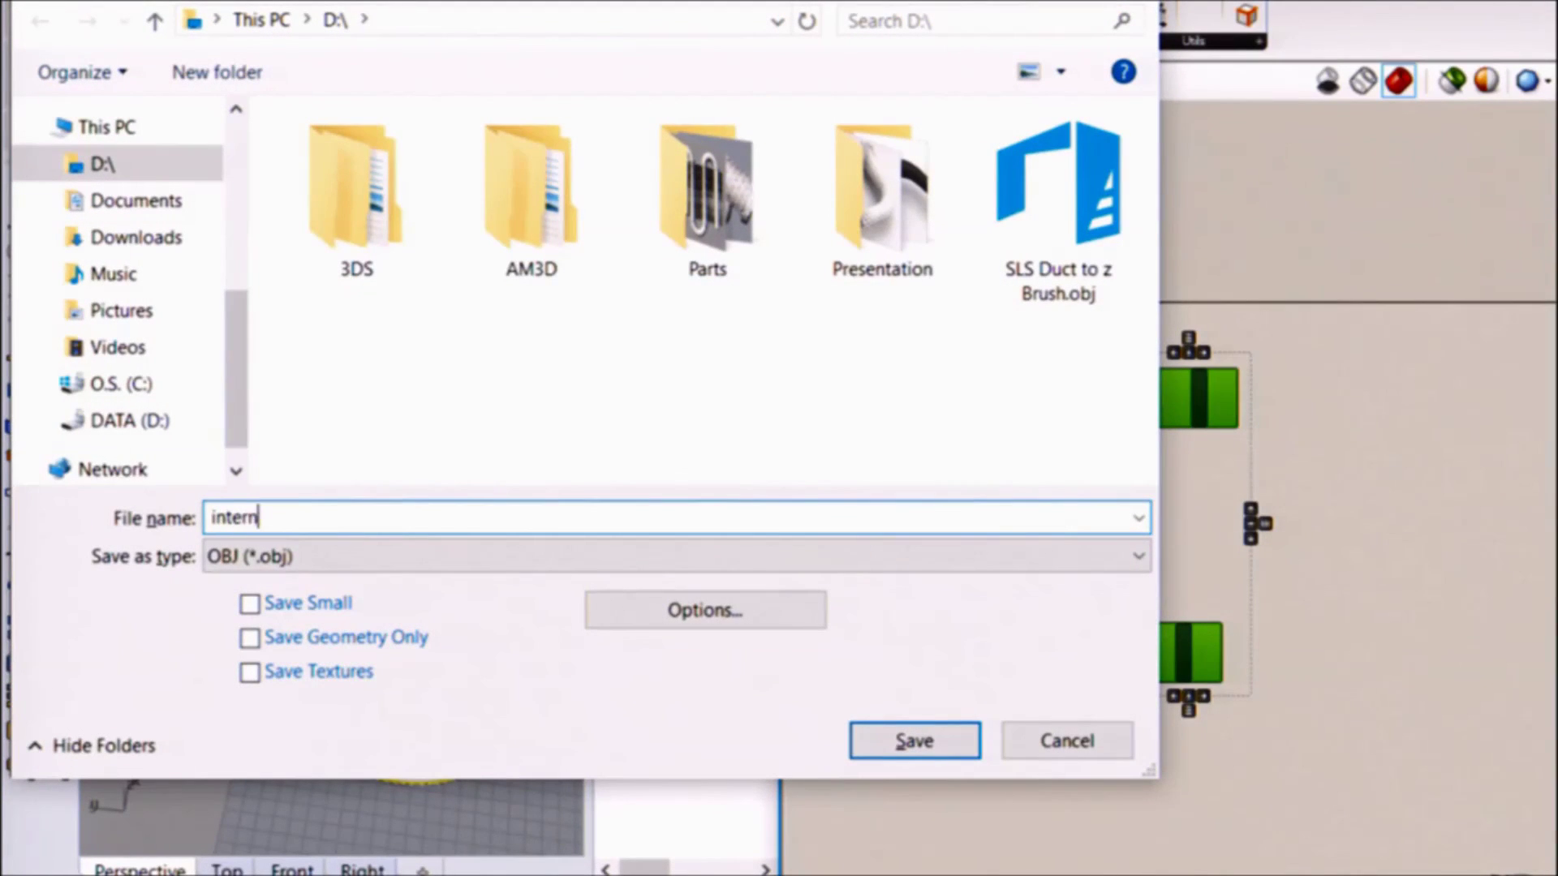
pyautogui.press('Return')
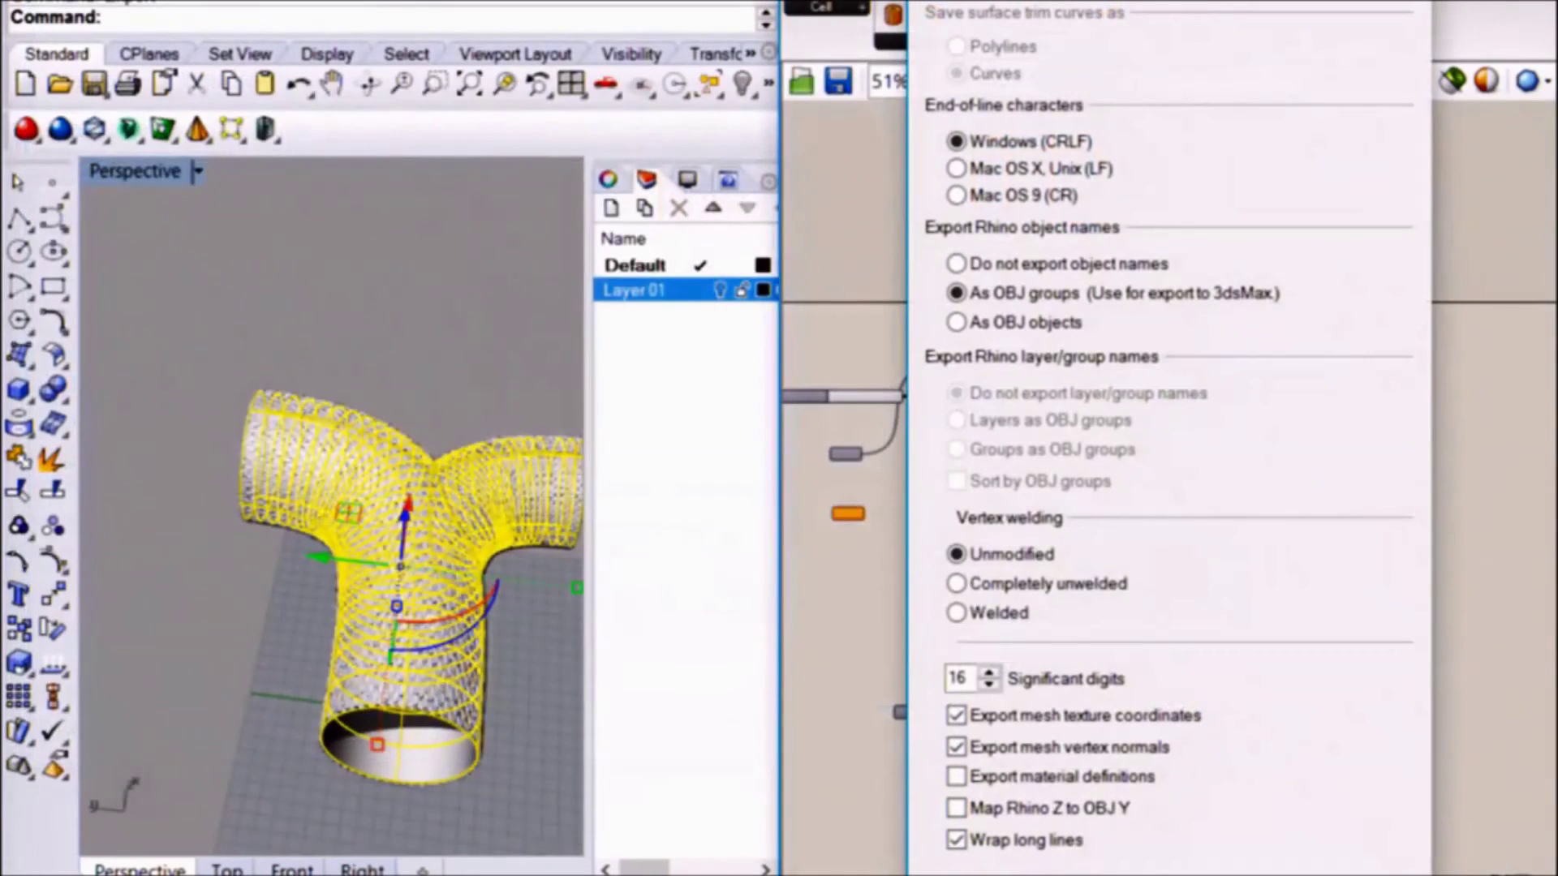
pyautogui.press('Return')
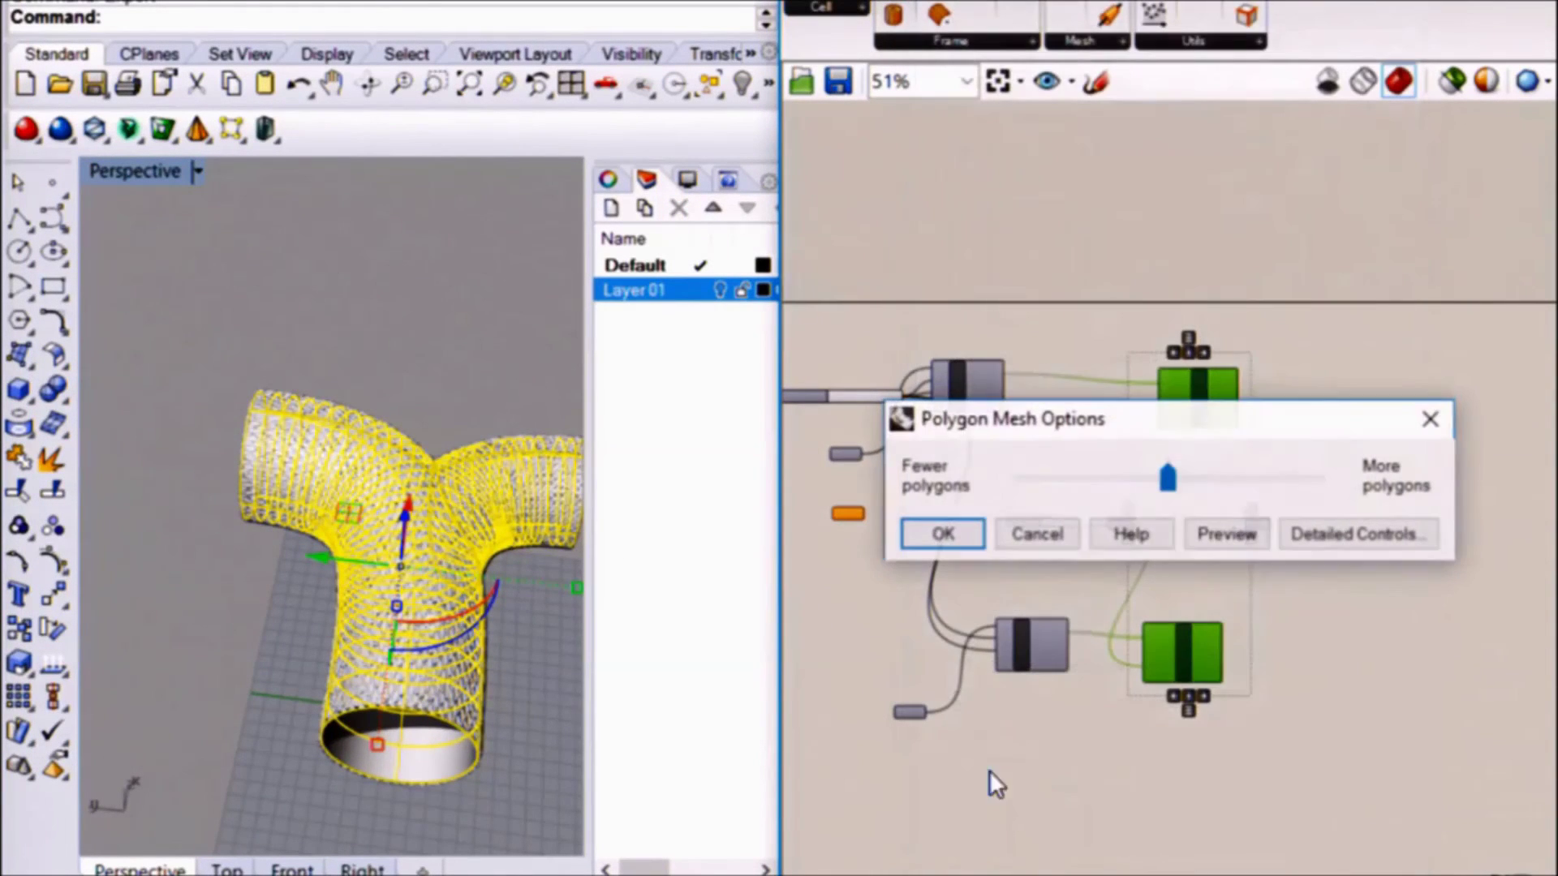
pyautogui.click(938, 535)
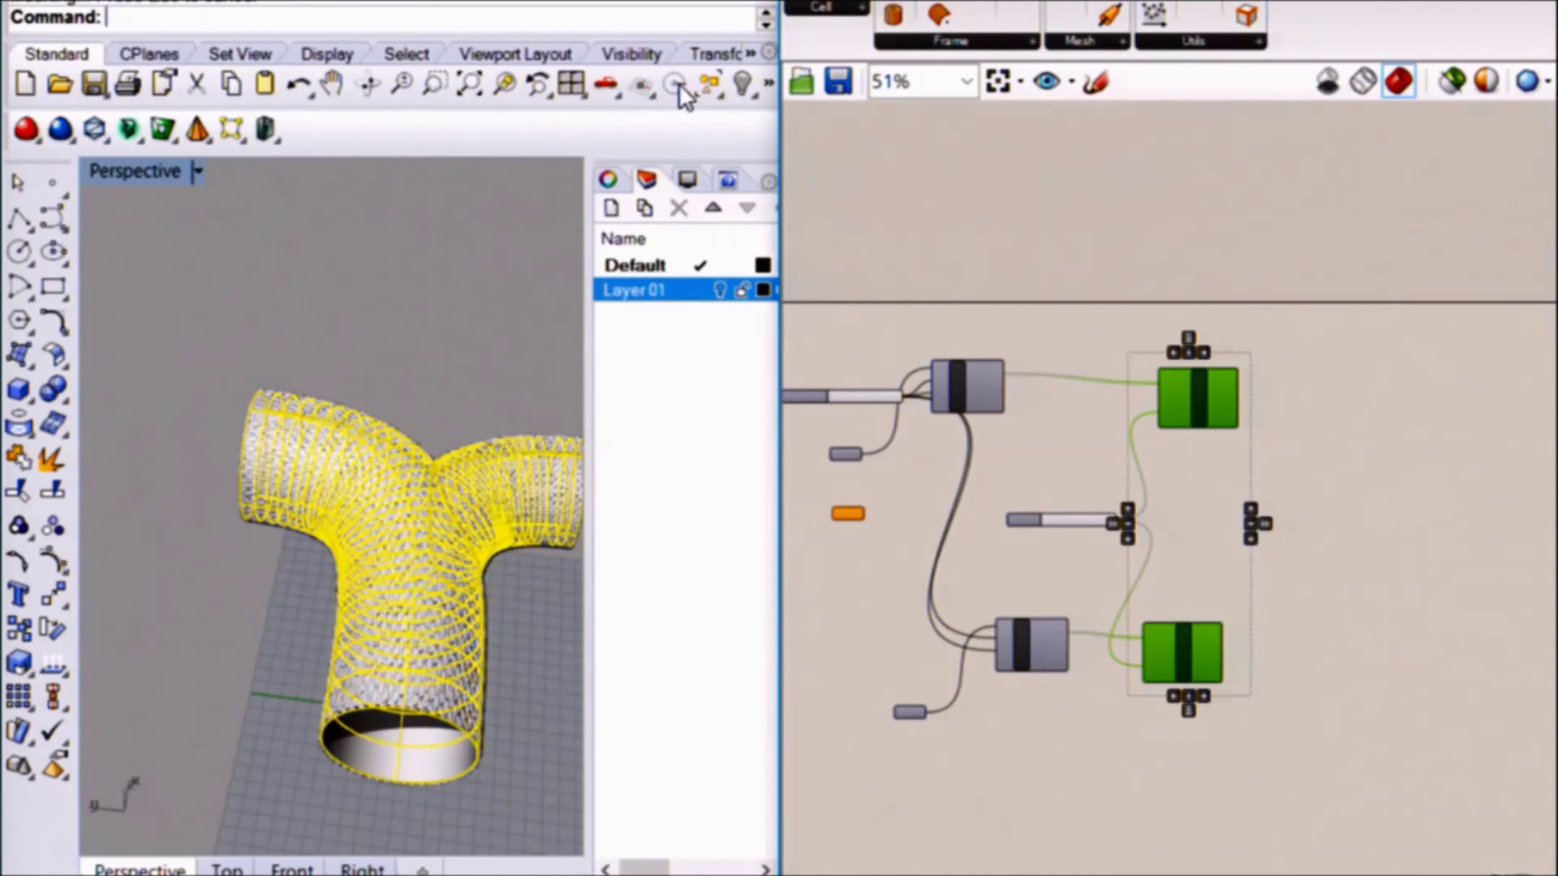
# Hide the exported inner wall and the leftover surface behind the lattice at the main duct's open end.
pyautogui.click(739, 83)
pyautogui.scroll(-4, 304, 388)
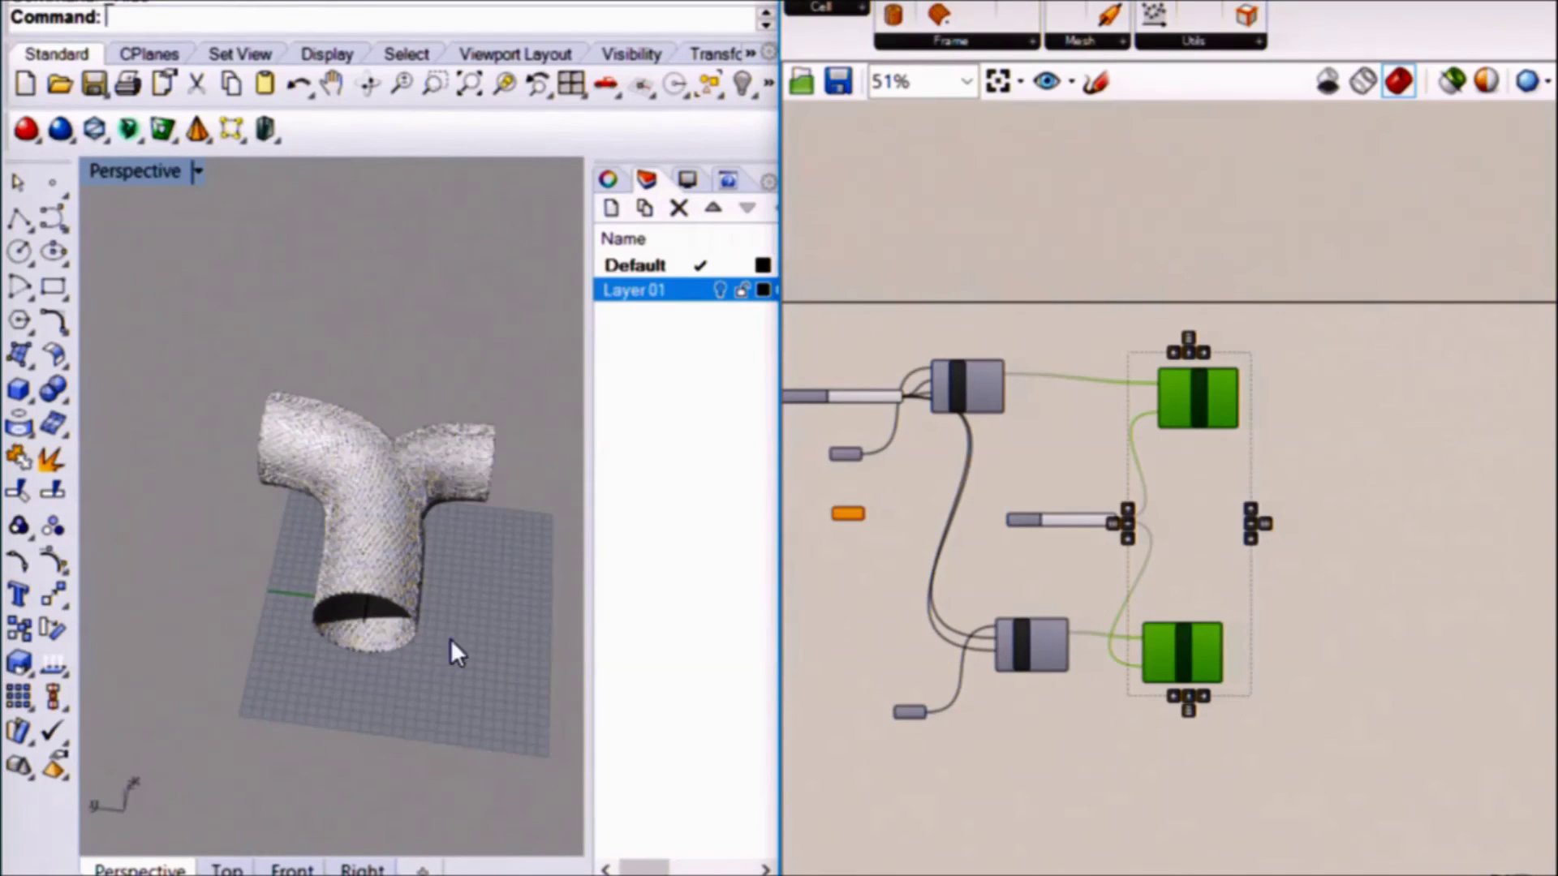
pyautogui.scroll(10, 316, 586)
pyautogui.click(299, 620)
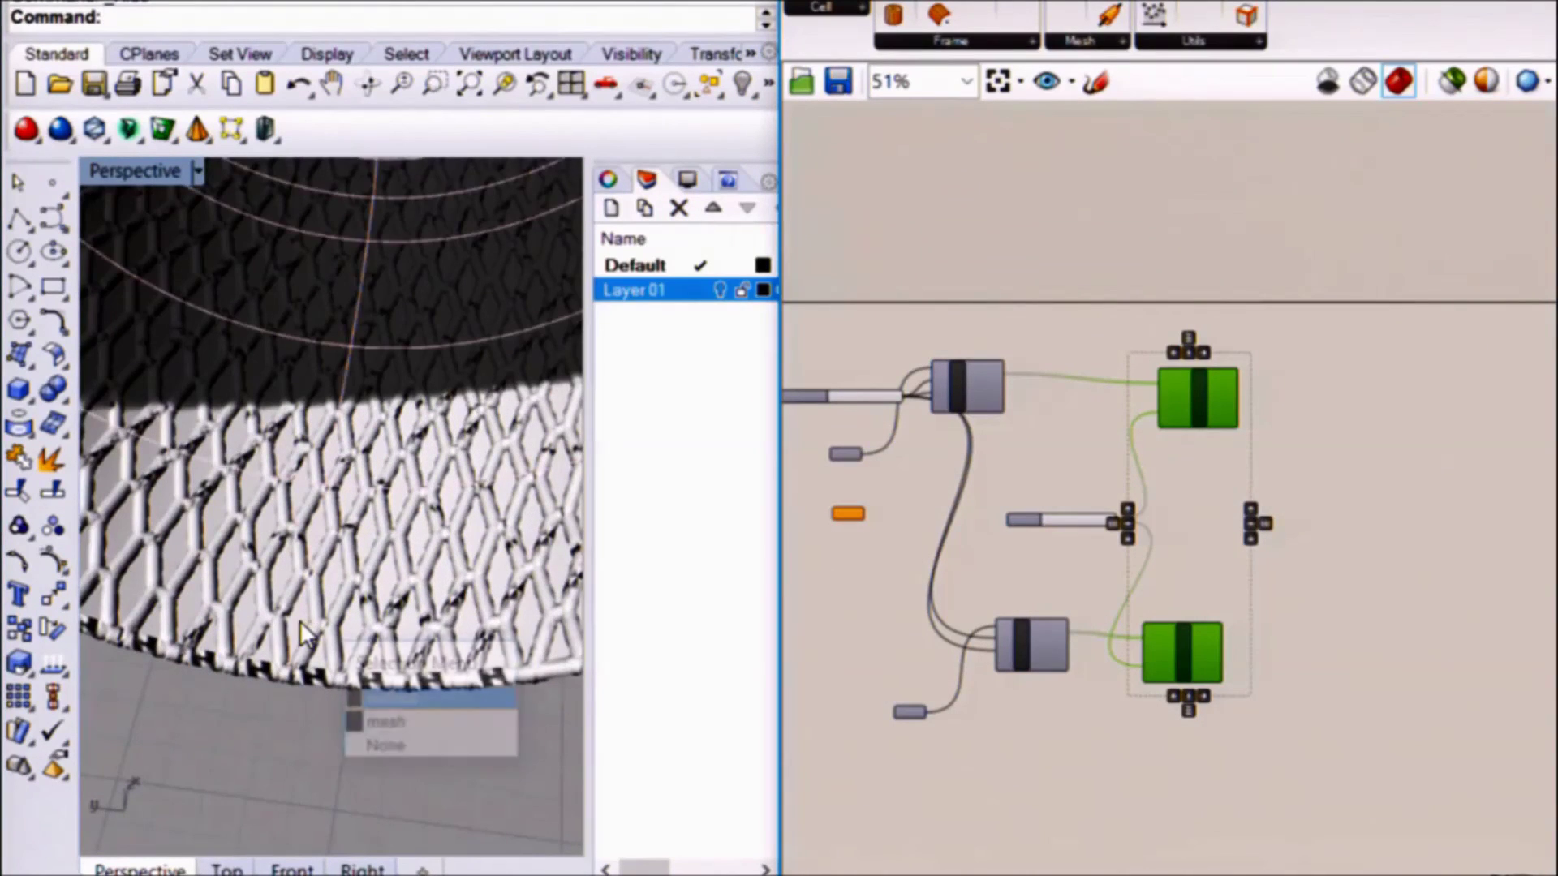
pyautogui.click(295, 614)
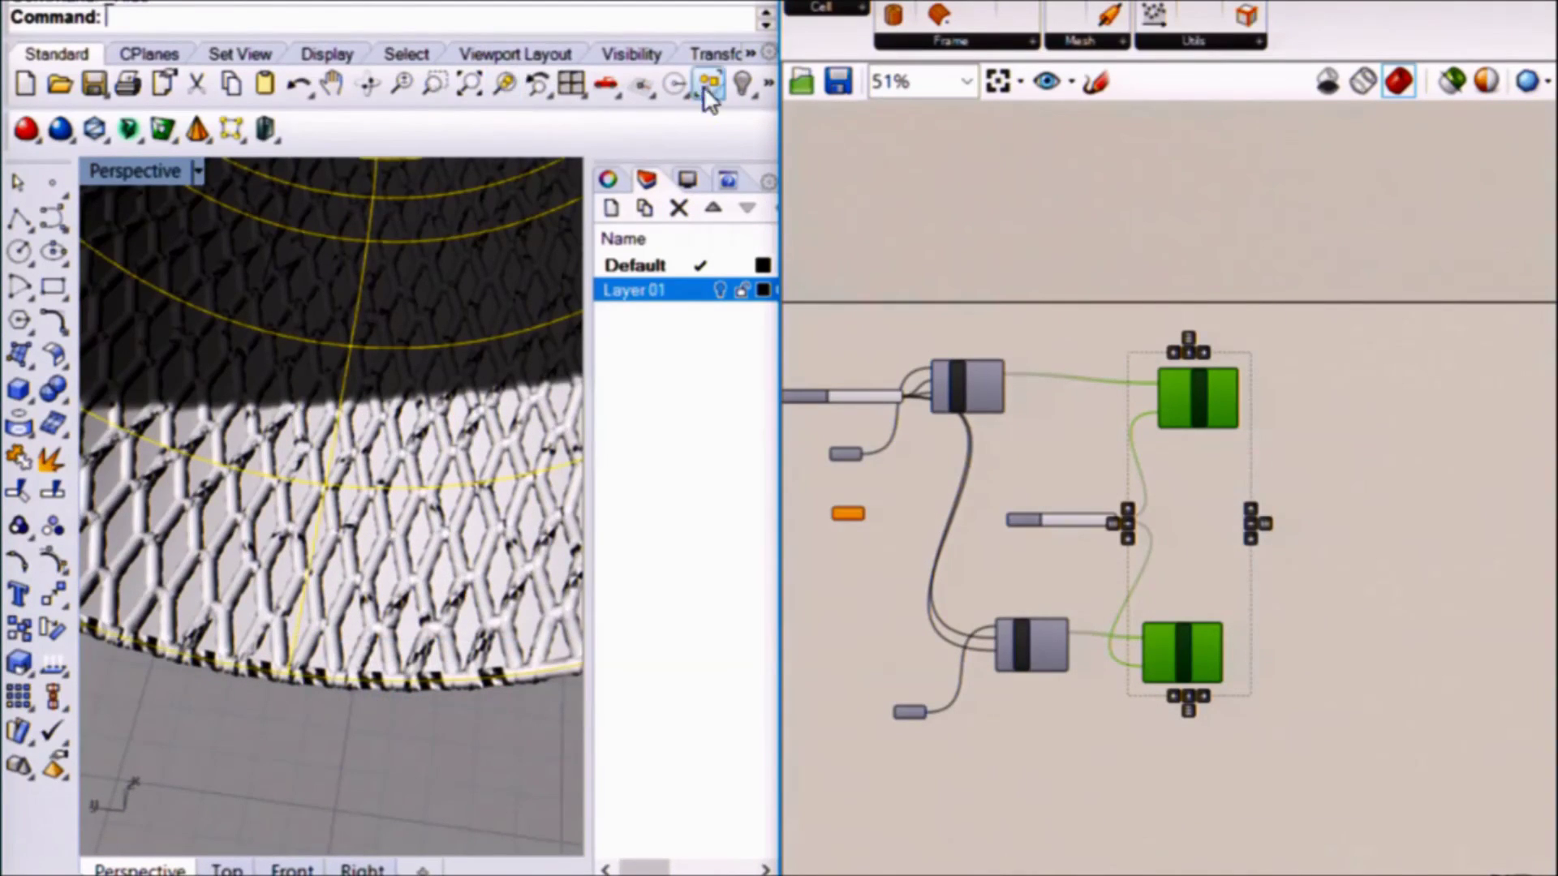
pyautogui.click(735, 90)
# Hide the leftover inner surface behind the lattice on the main duct near the branch junction.
pyautogui.scroll(-13, 298, 621)
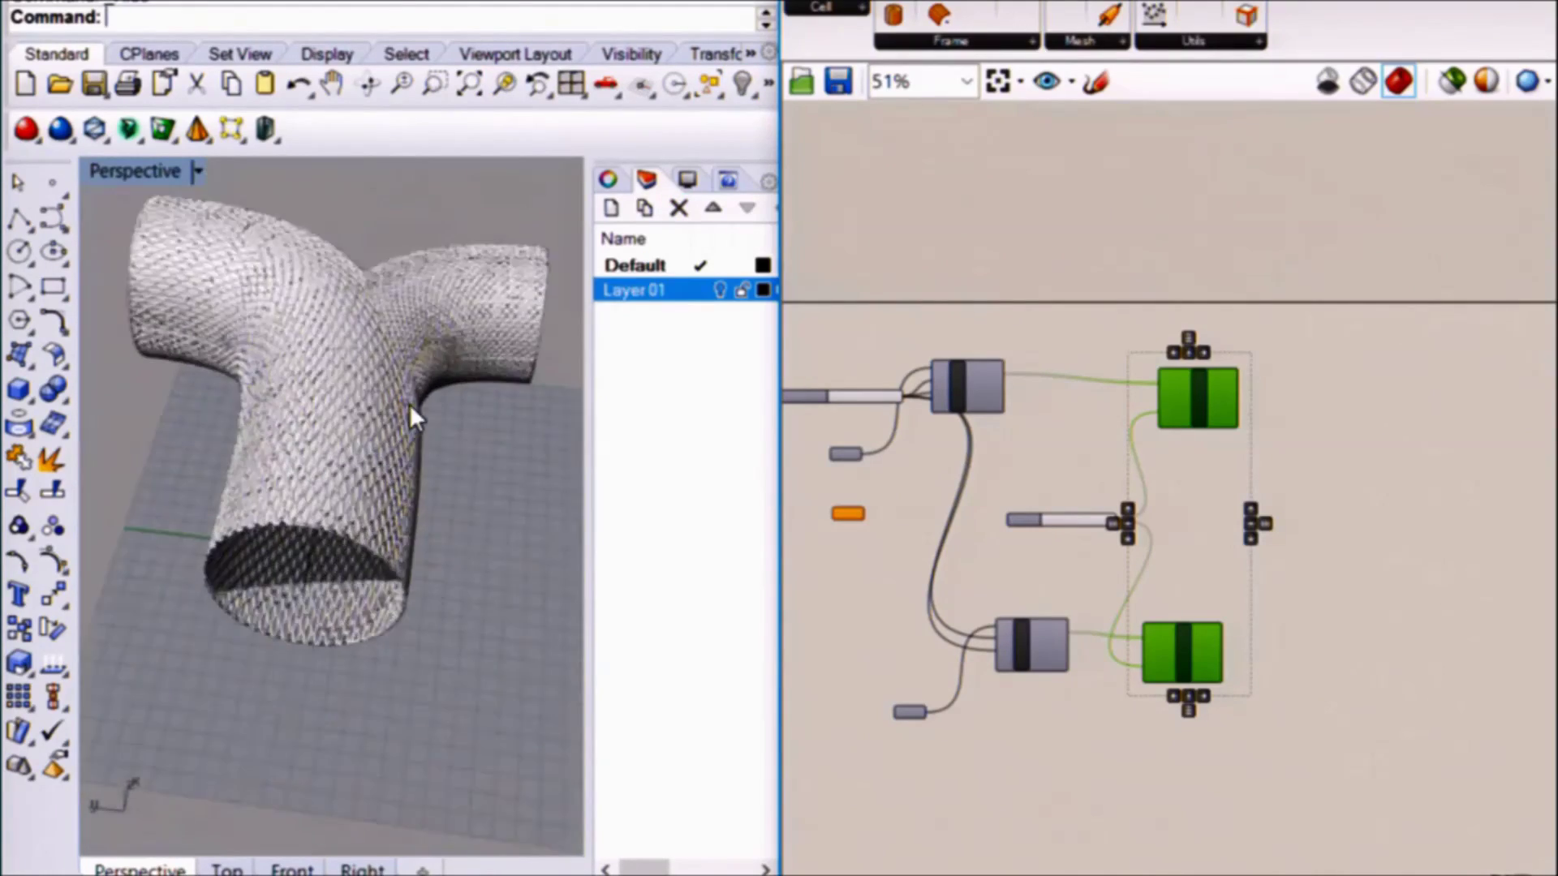
pyautogui.scroll(4, 409, 402)
pyautogui.scroll(14, 348, 479)
pyautogui.click(352, 482)
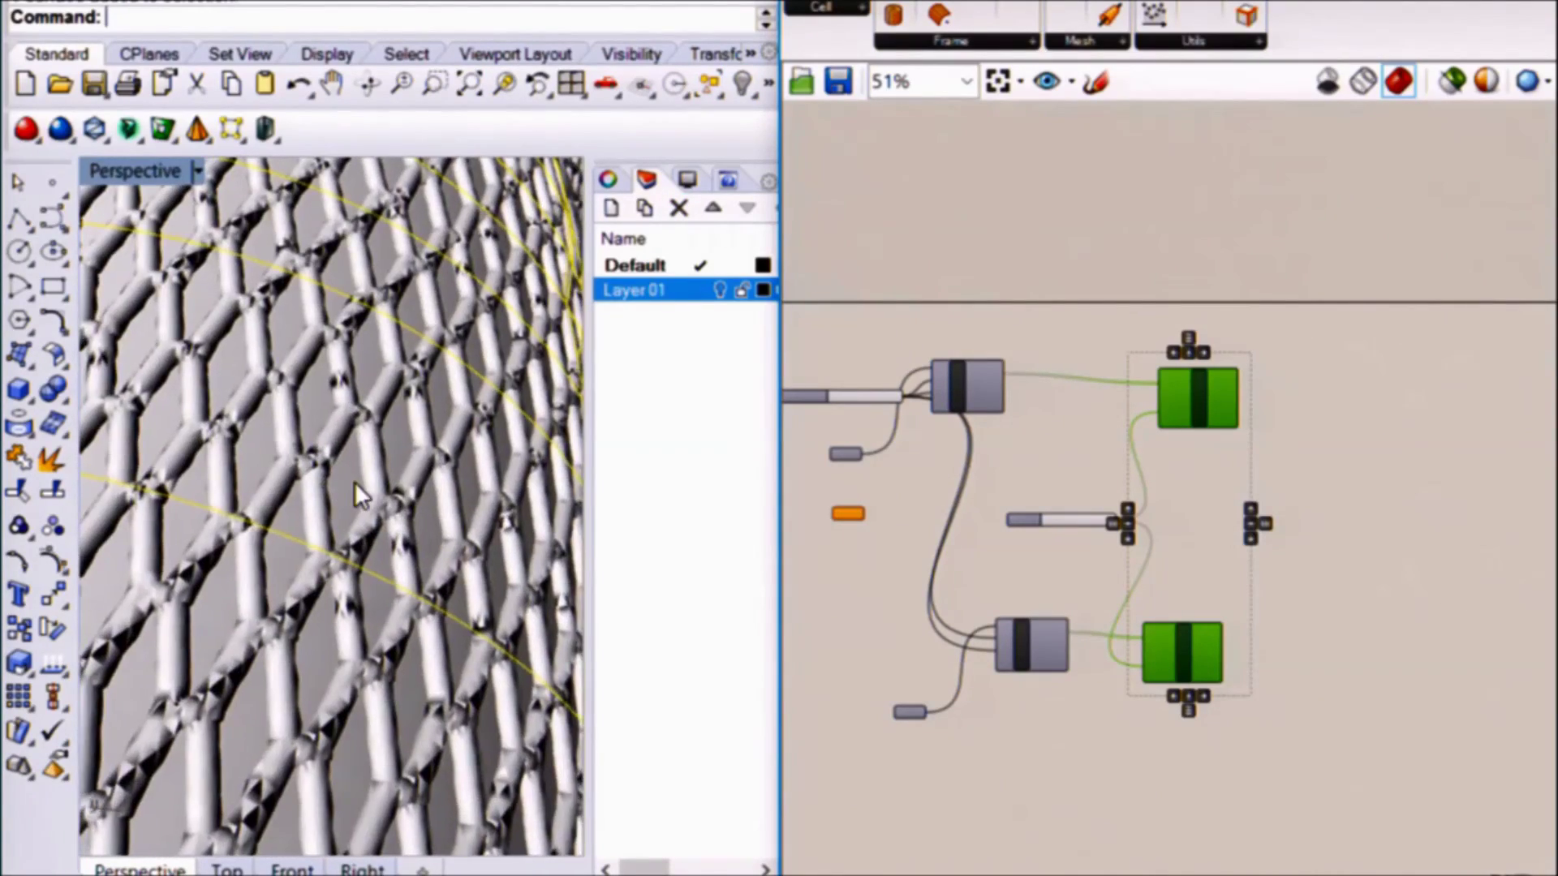
pyautogui.scroll(-8, 351, 485)
pyautogui.hotkey('ctrl', 'h')
# Hide the leftover inner surface behind the lattice at the side branch's bend.
pyautogui.moveTo(414, 308); pyautogui.dragTo(391, 352, button='right')
pyautogui.scroll(7, 402, 346)
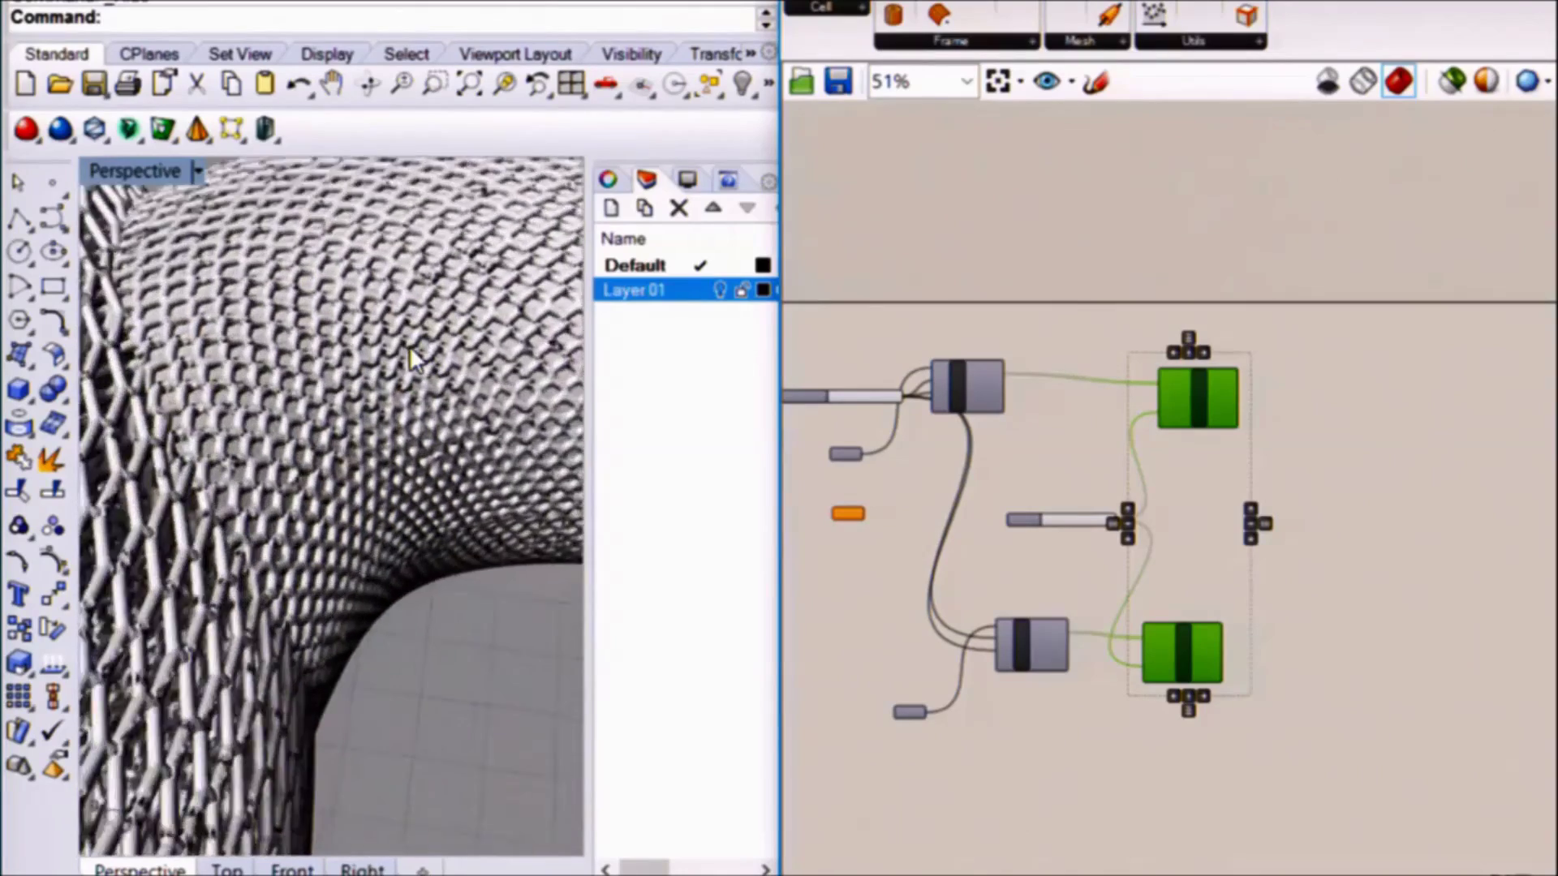
pyautogui.scroll(3, 389, 346)
pyautogui.click(313, 357)
pyautogui.click(305, 357)
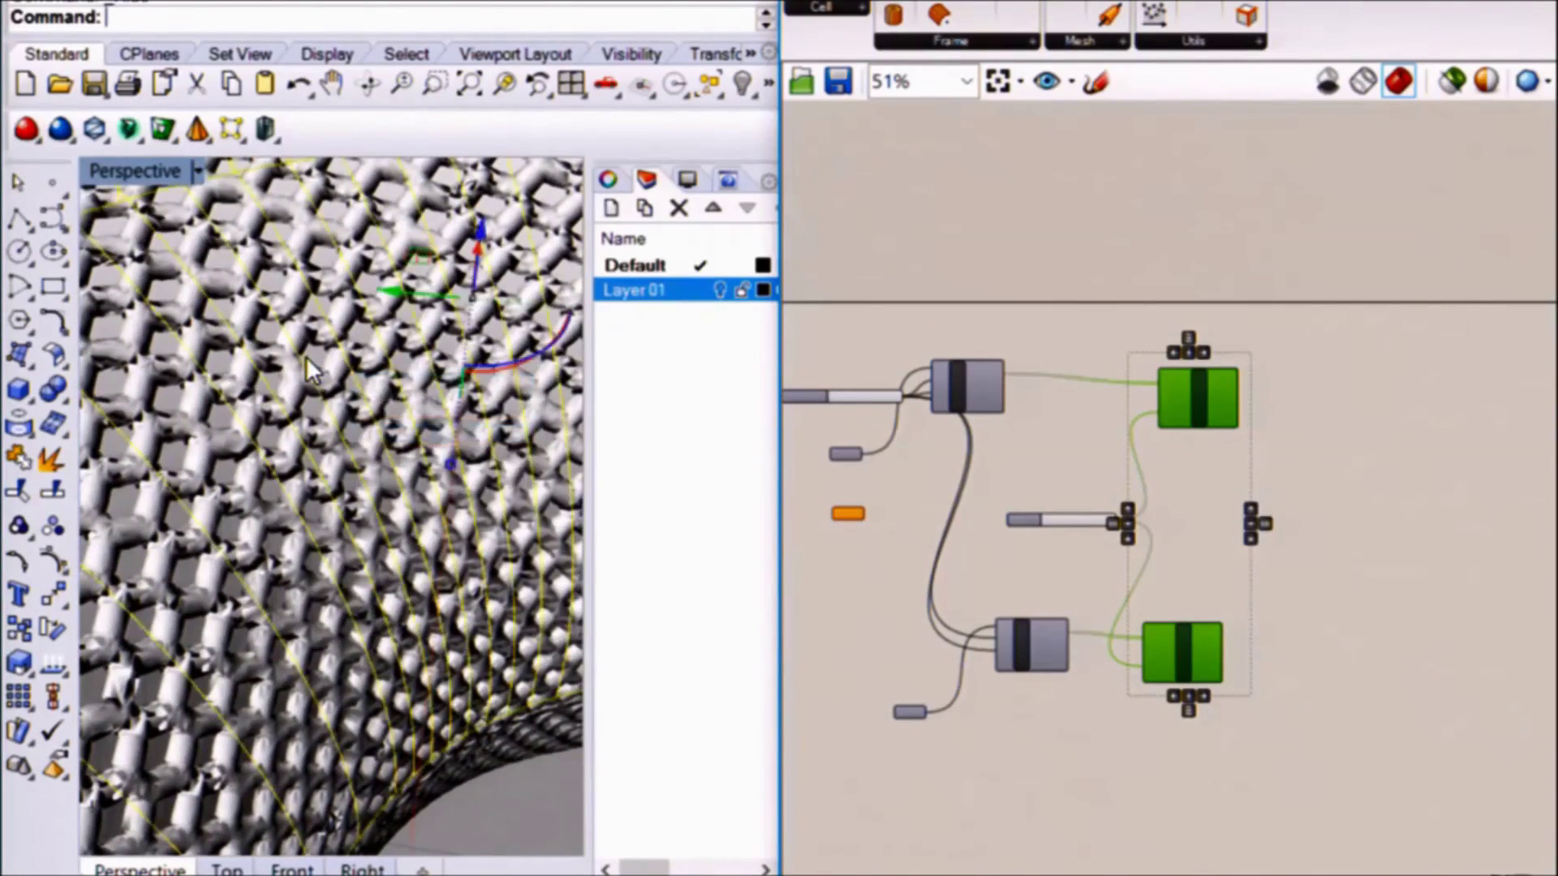
pyautogui.hotkey('ctrl', 'h')
# Select all the lattice meshes and export them as a separate OBJ file named "Hex".
pyautogui.scroll(-6, 385, 393)
pyautogui.hotkey('ctrl', 'alt', 'h')
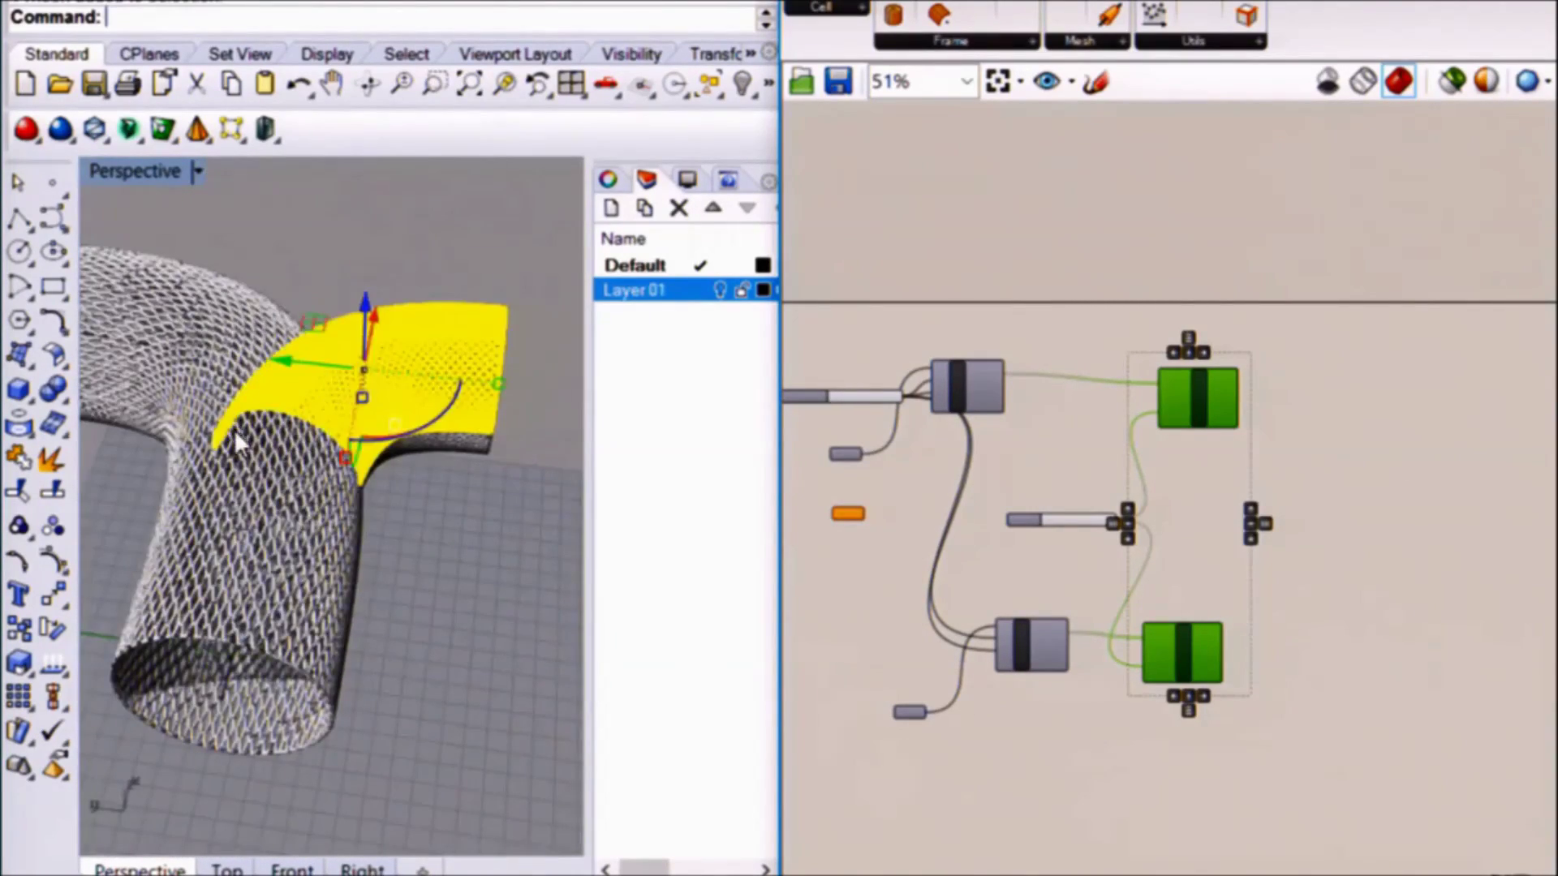
pyautogui.keyDown('shift'); pyautogui.click(301, 680); pyautogui.keyUp('shift')
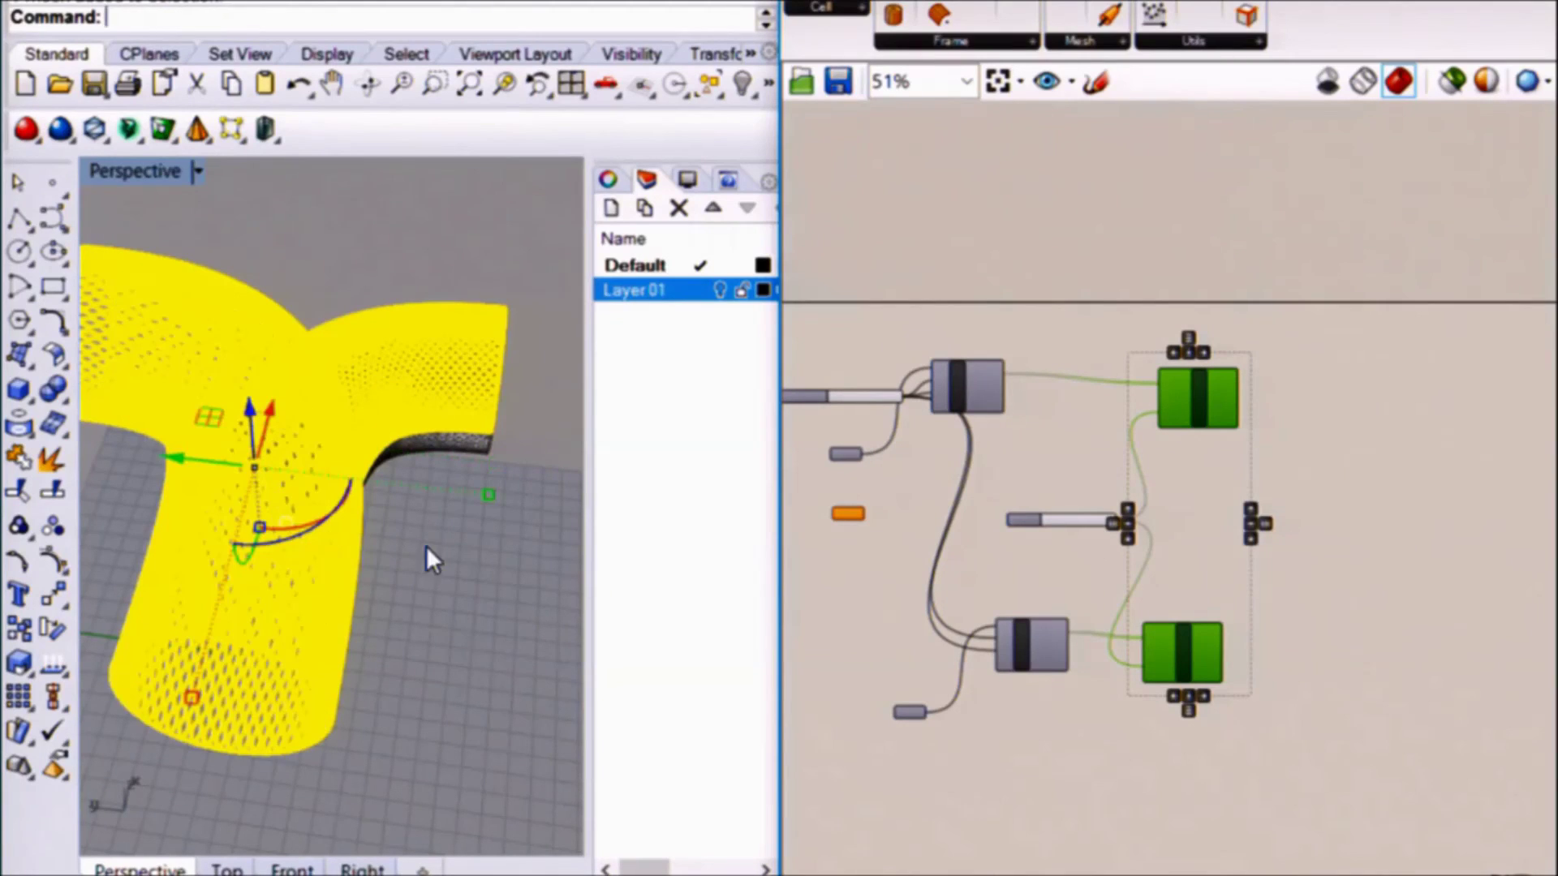
pyautogui.write('E')
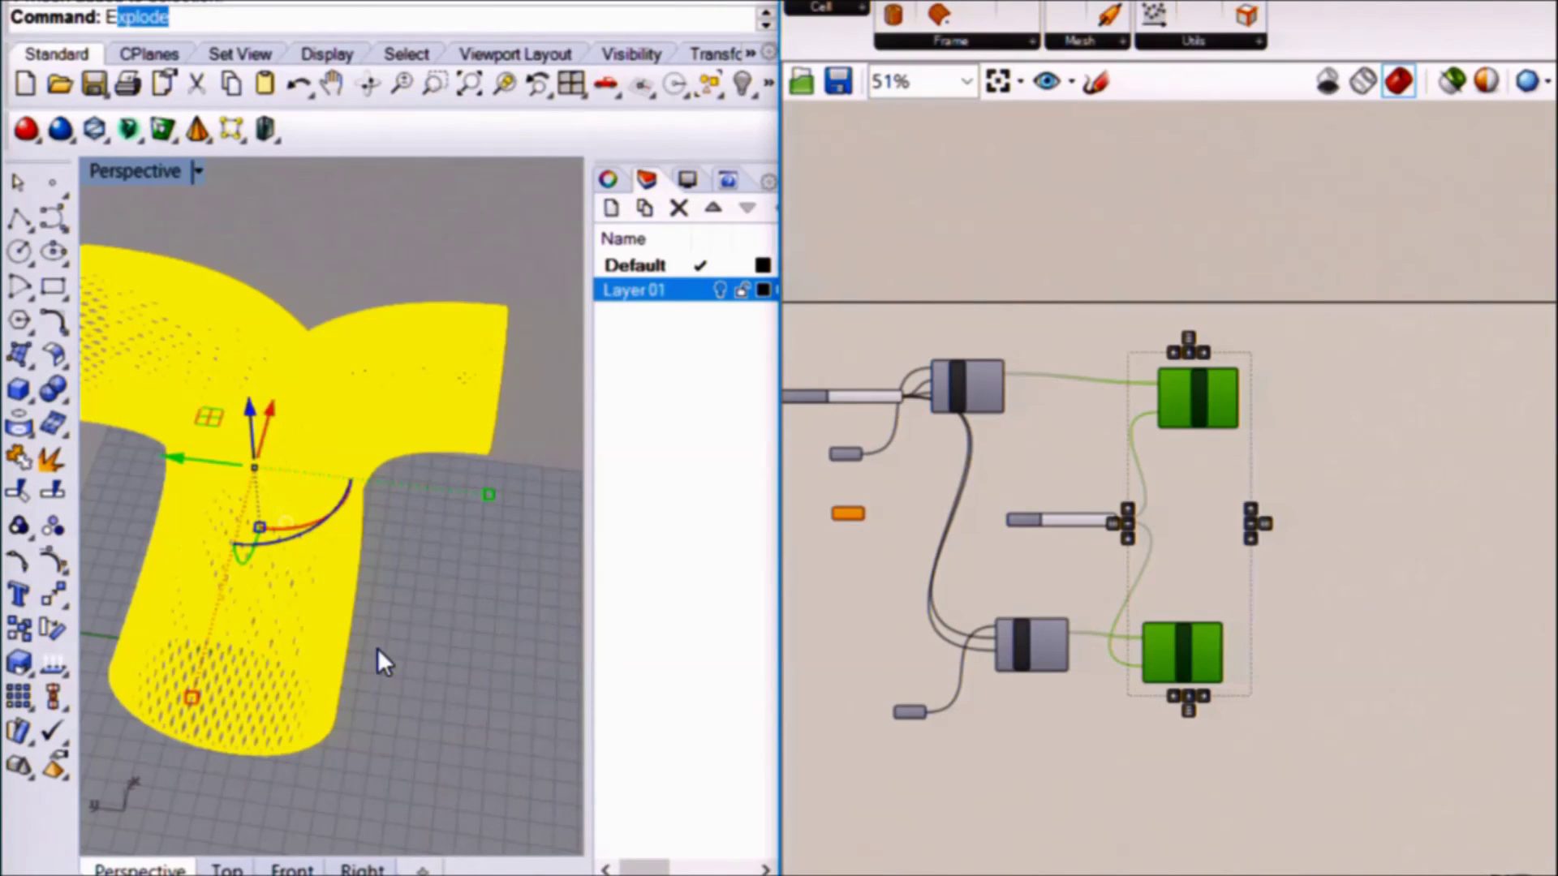
pyautogui.write('xpor')
pyautogui.press('Return')
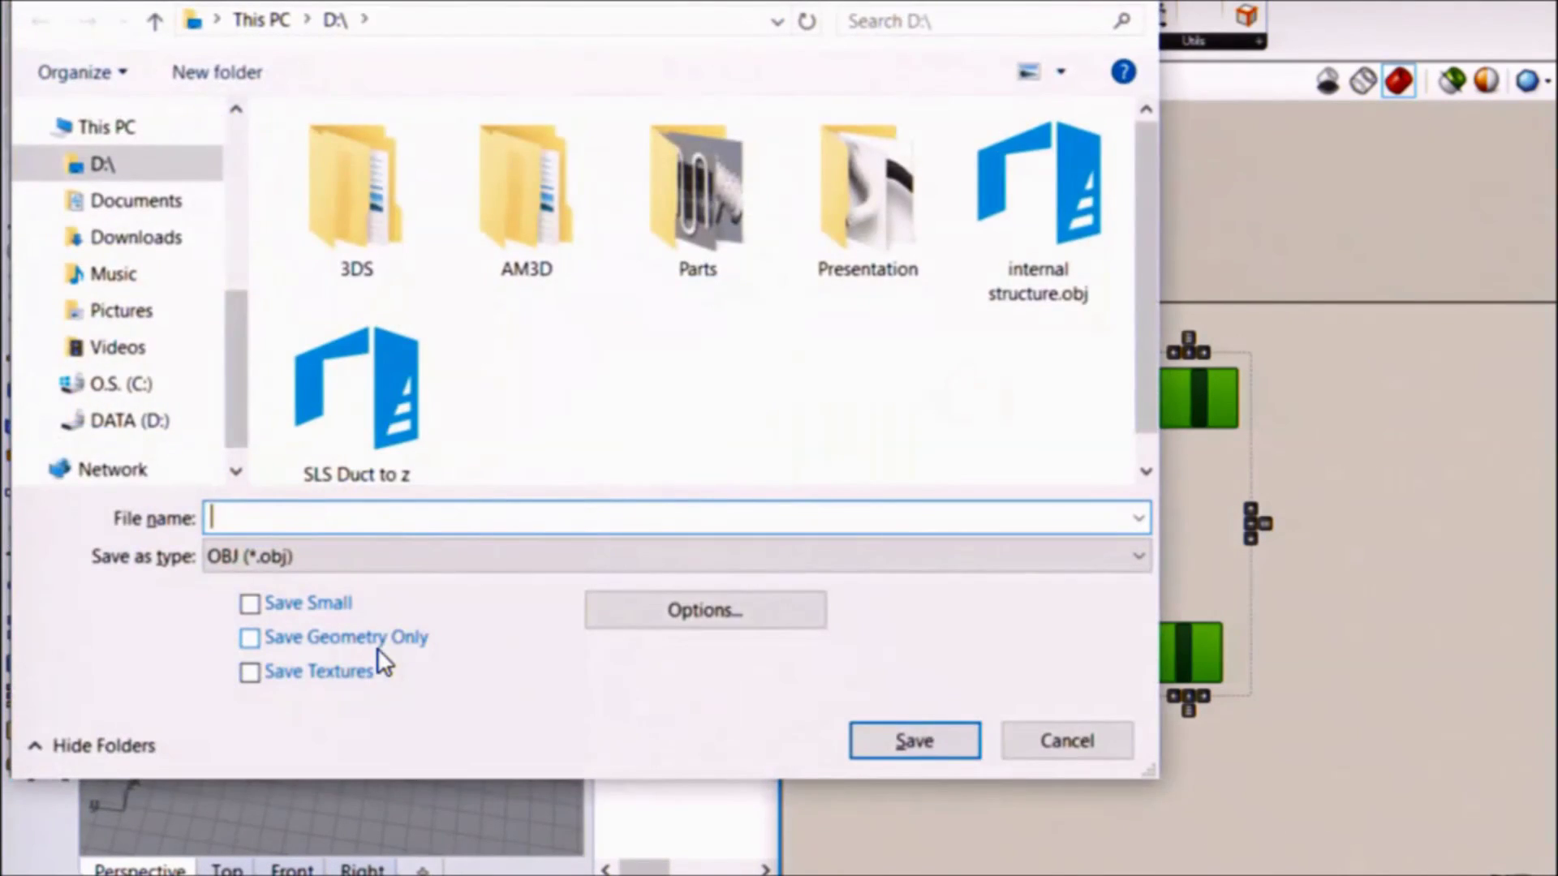
pyautogui.write('Hex')
pyautogui.press('Return')
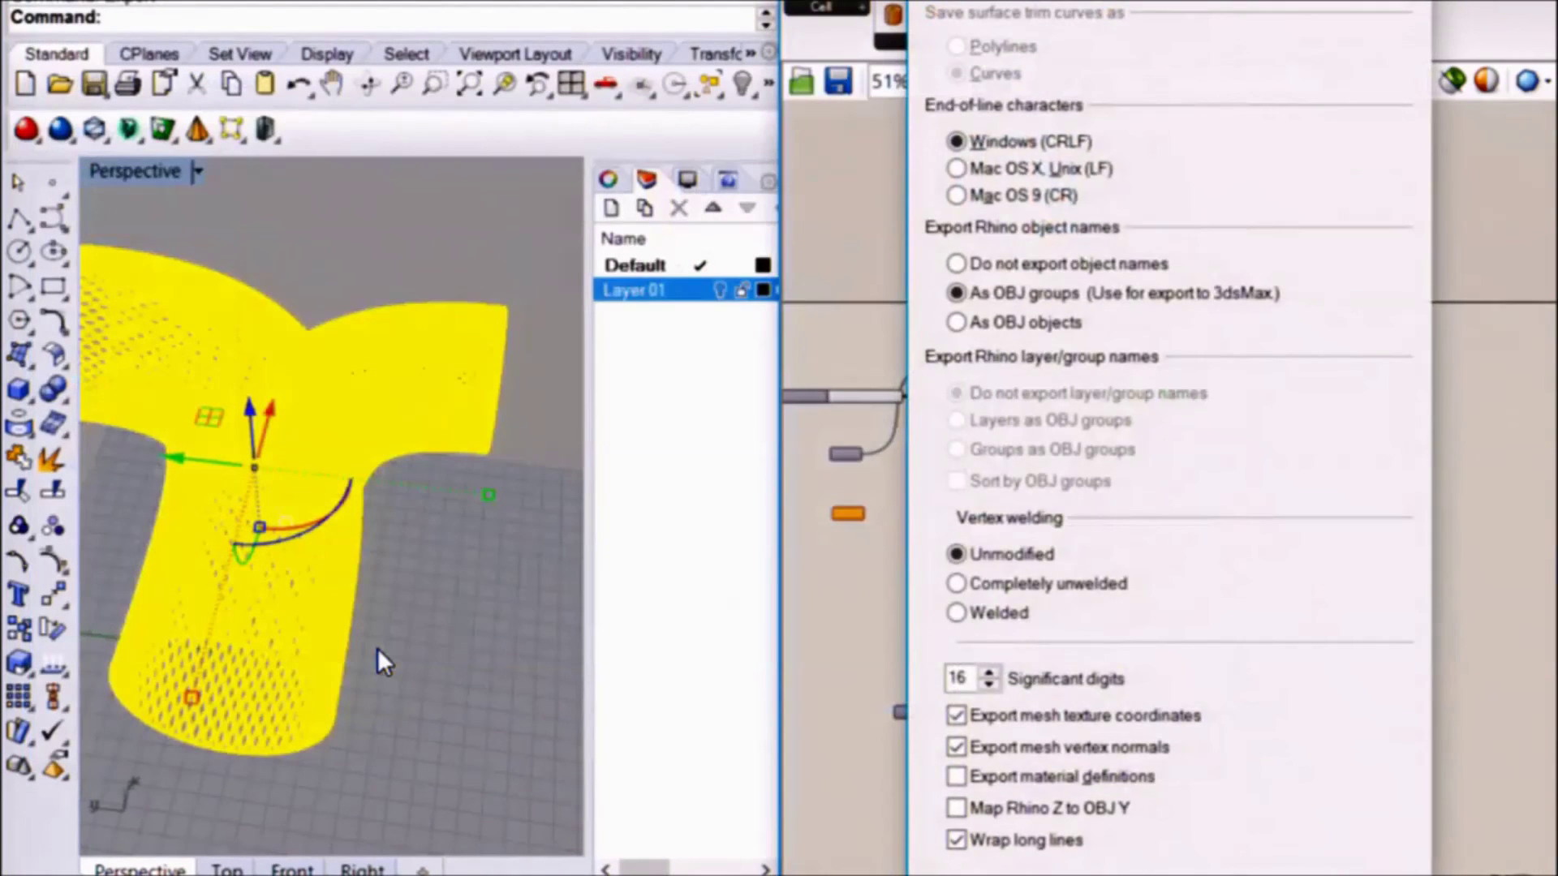